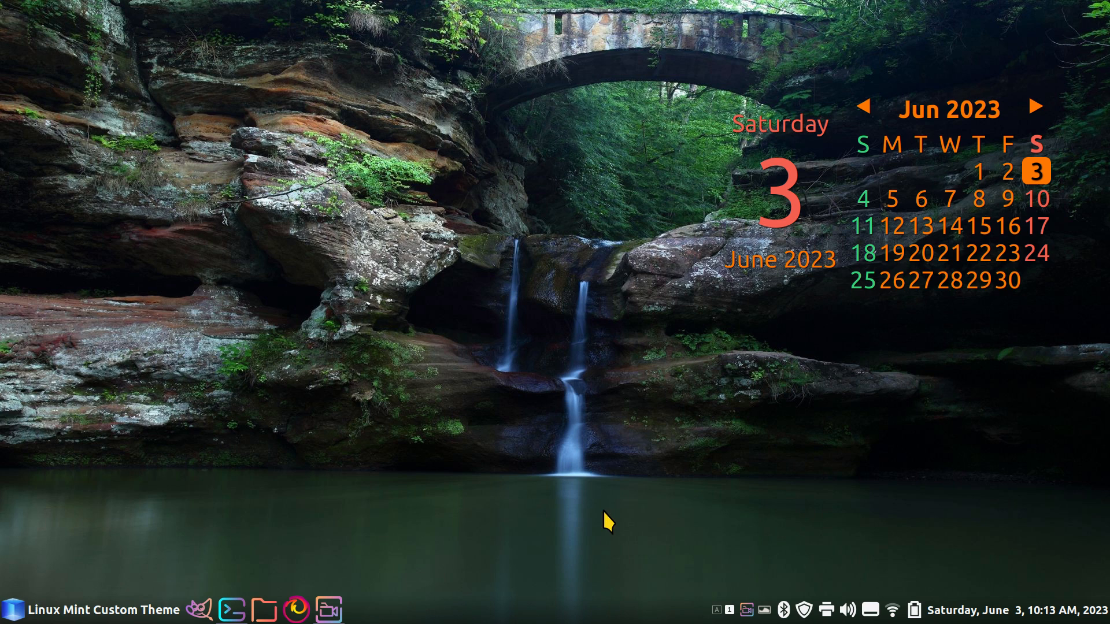
Step: Examine the custom theme's look in the application menu and on the home folder's enlarged folder icons
{"action": "left_click", "coordinate": [8, 614]}
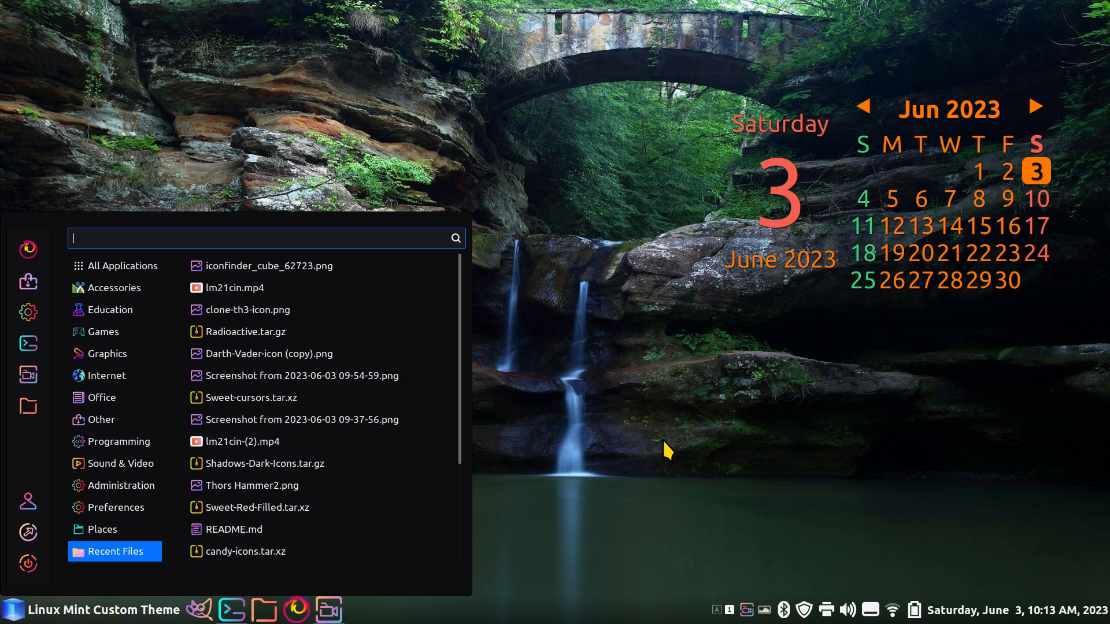
{"action": "left_click", "coordinate": [649, 499]}
{"action": "left_click", "coordinate": [264, 609]}
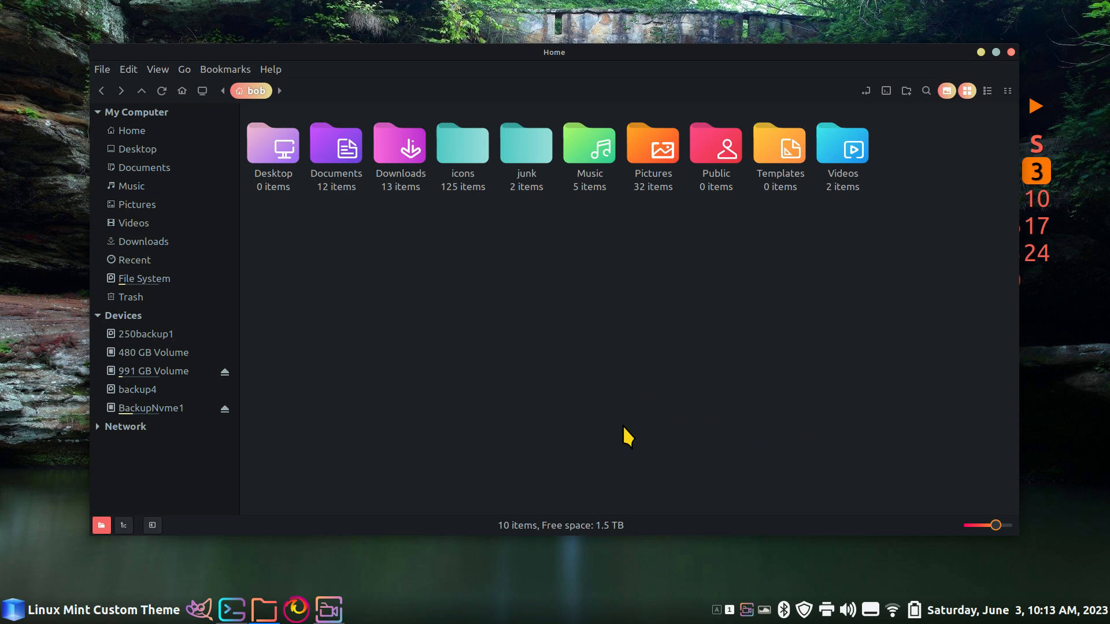
{"action": "scroll", "coordinate": [595, 426], "scroll_direction": "up", "scroll_amount": 1}
{"action": "scroll", "coordinate": [598, 431], "scroll_direction": "down", "scroll_amount": 1}
{"action": "scroll", "coordinate": [599, 431], "scroll_direction": "up", "scroll_amount": 1}
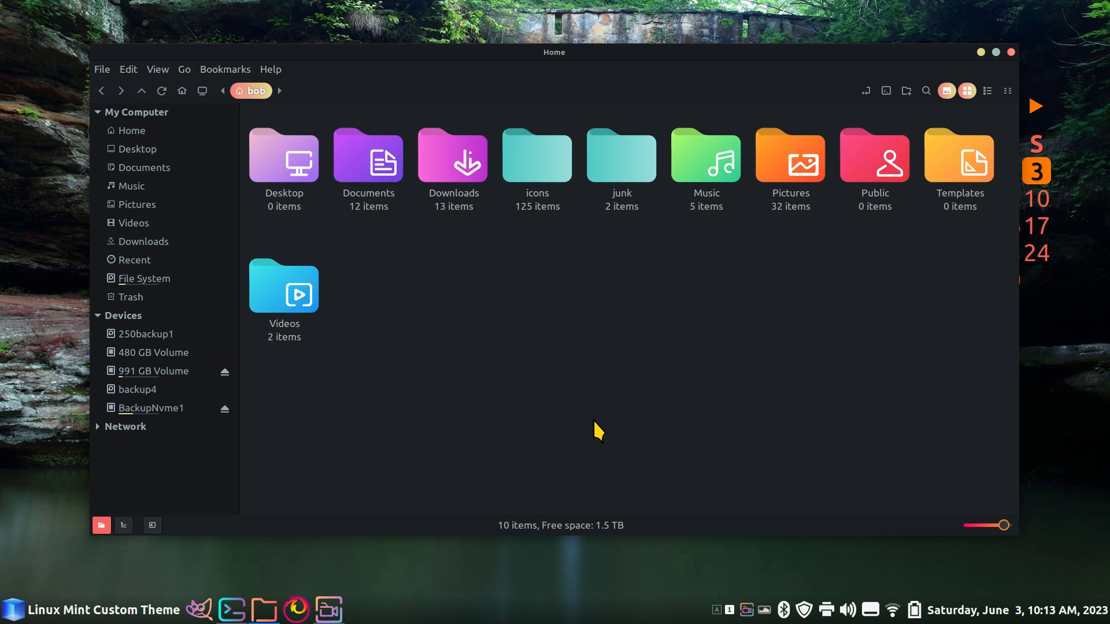
{"action": "key", "text": "ctrl+w"}
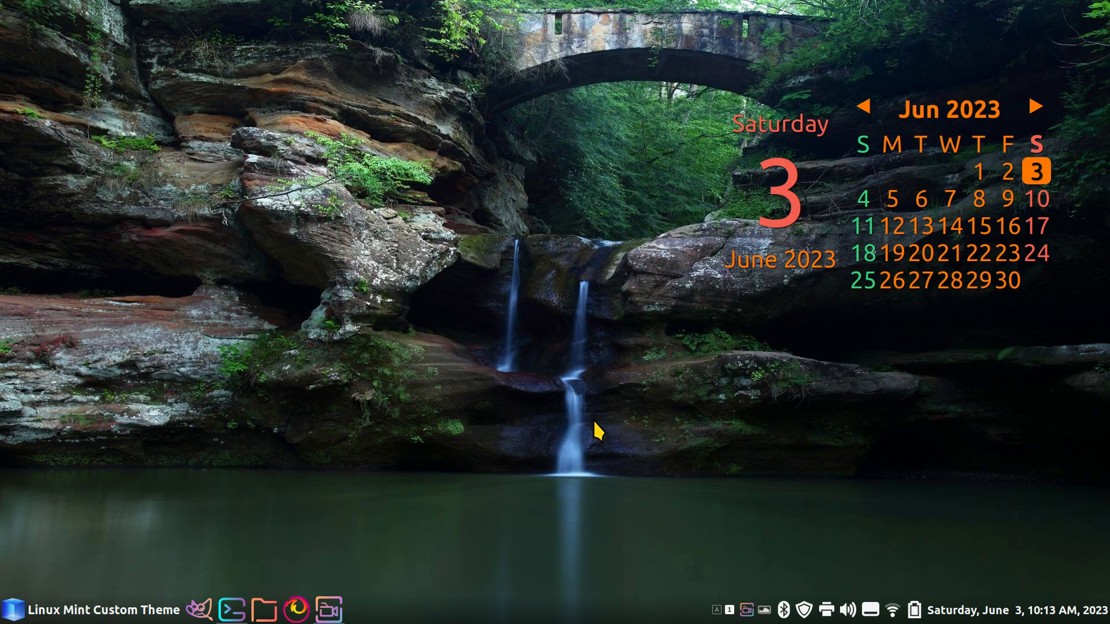
Step: Review the operating system, desktop, resolution, window theme, application theme and icon entries in the terminal's system information
{"action": "left_click", "coordinate": [235, 616]}
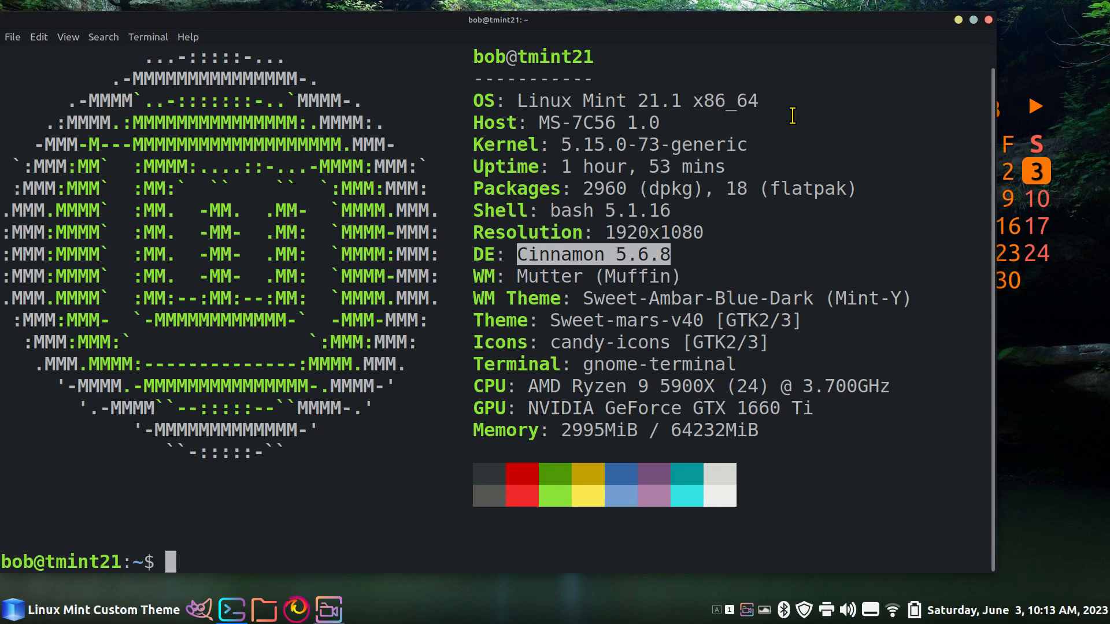
{"action": "left_click_drag", "start_coordinate": [518, 102], "coordinate": [783, 99]}
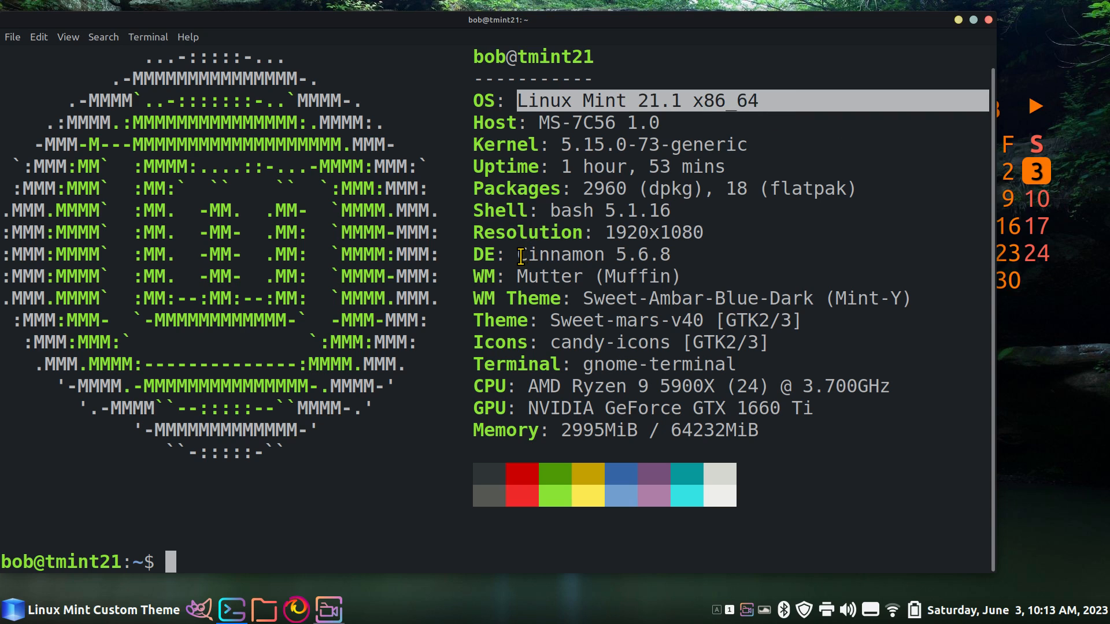
{"action": "left_click_drag", "start_coordinate": [519, 255], "coordinate": [690, 257]}
{"action": "left_click_drag", "start_coordinate": [605, 232], "coordinate": [752, 234]}
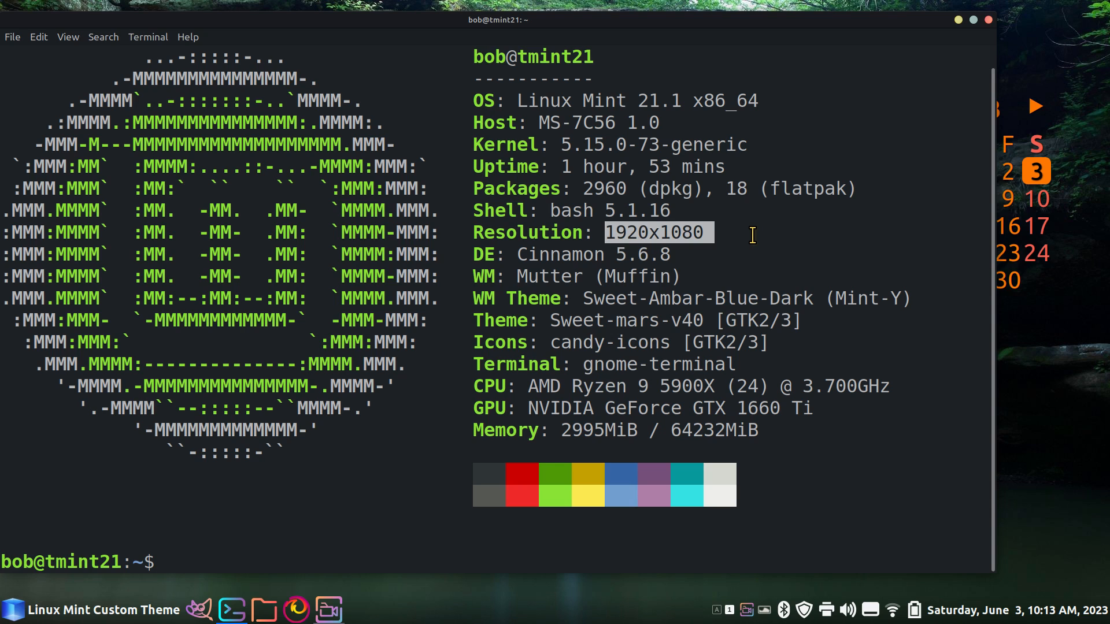
{"action": "left_click_drag", "start_coordinate": [581, 299], "coordinate": [909, 312]}
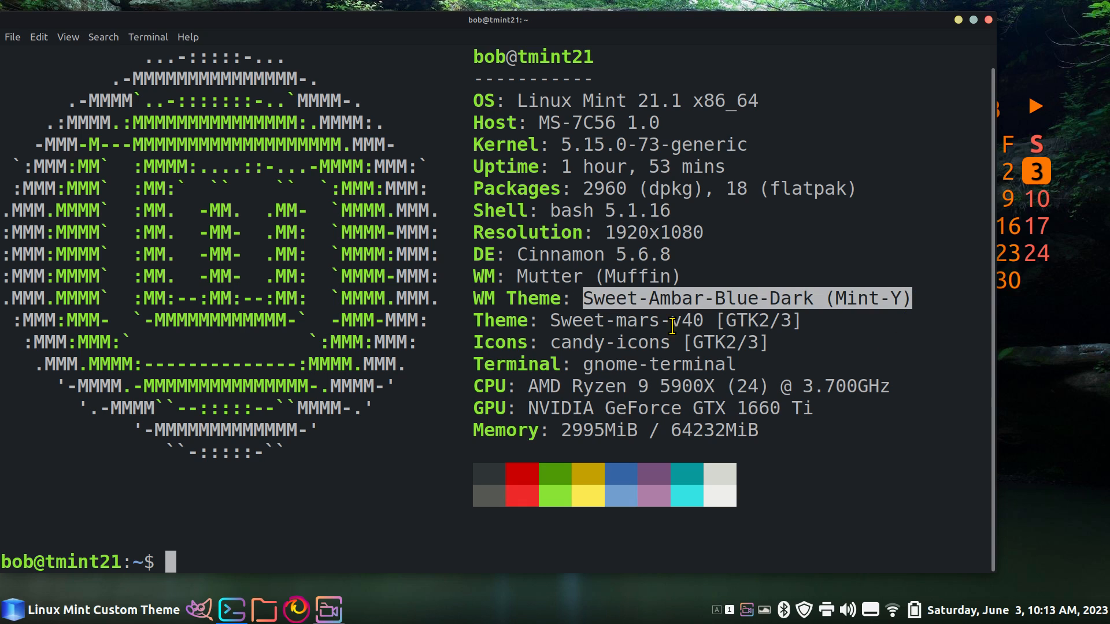
{"action": "left_click_drag", "start_coordinate": [550, 321], "coordinate": [825, 327]}
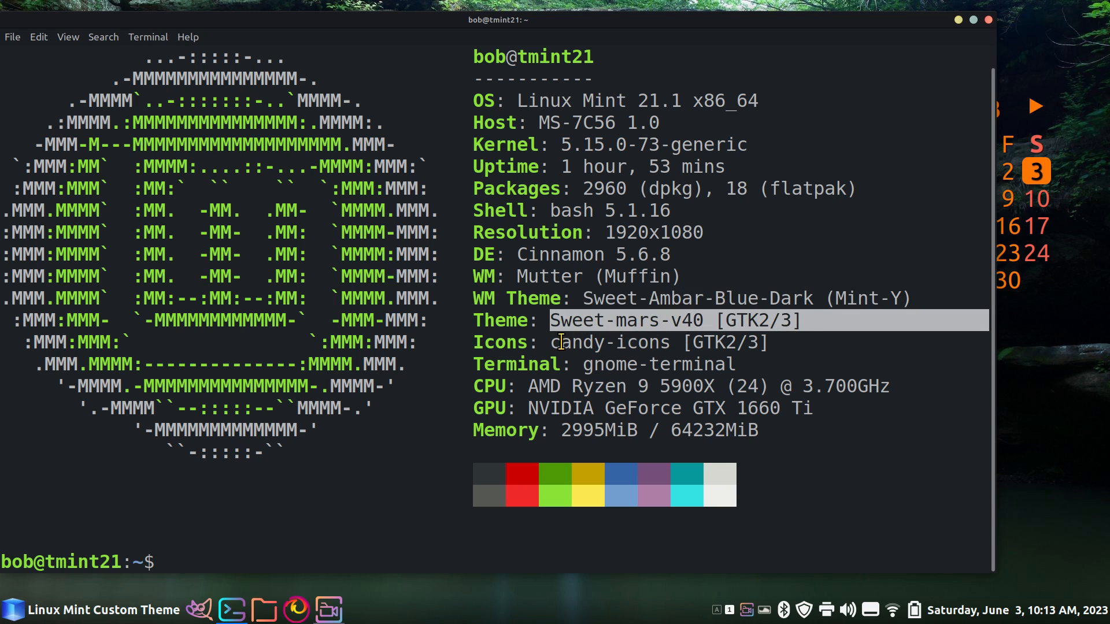
{"action": "left_click_drag", "start_coordinate": [549, 343], "coordinate": [778, 347]}
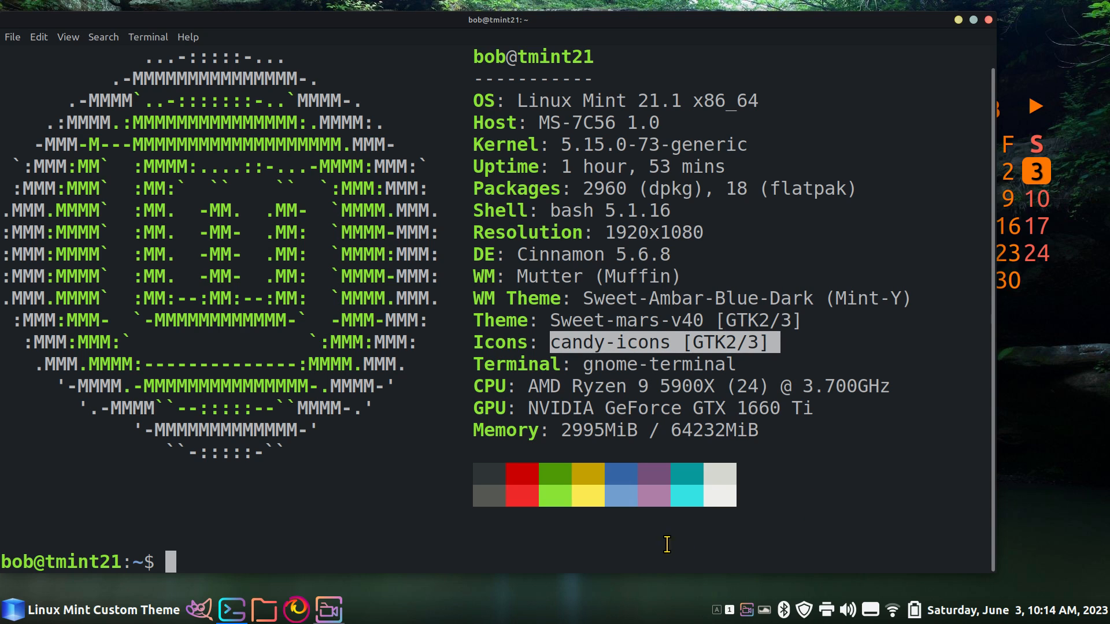
{"action": "key", "text": "ctrl+d"}
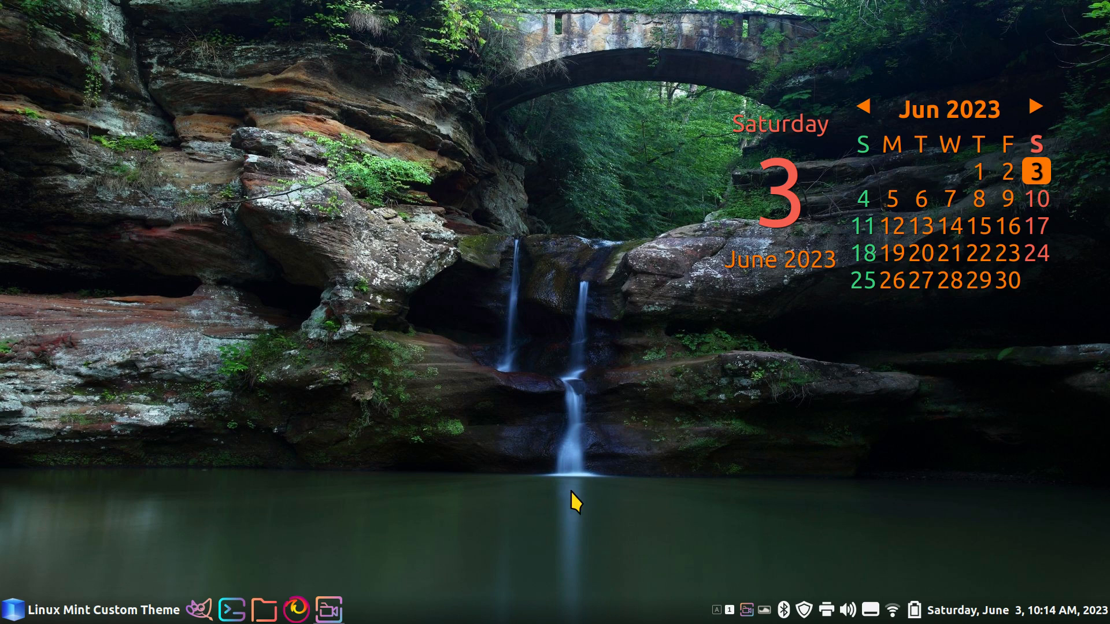
Step: Browse the icons folder in the home directory and locate the cube image iconfinder_cube_62723.png
{"action": "left_click", "coordinate": [264, 609]}
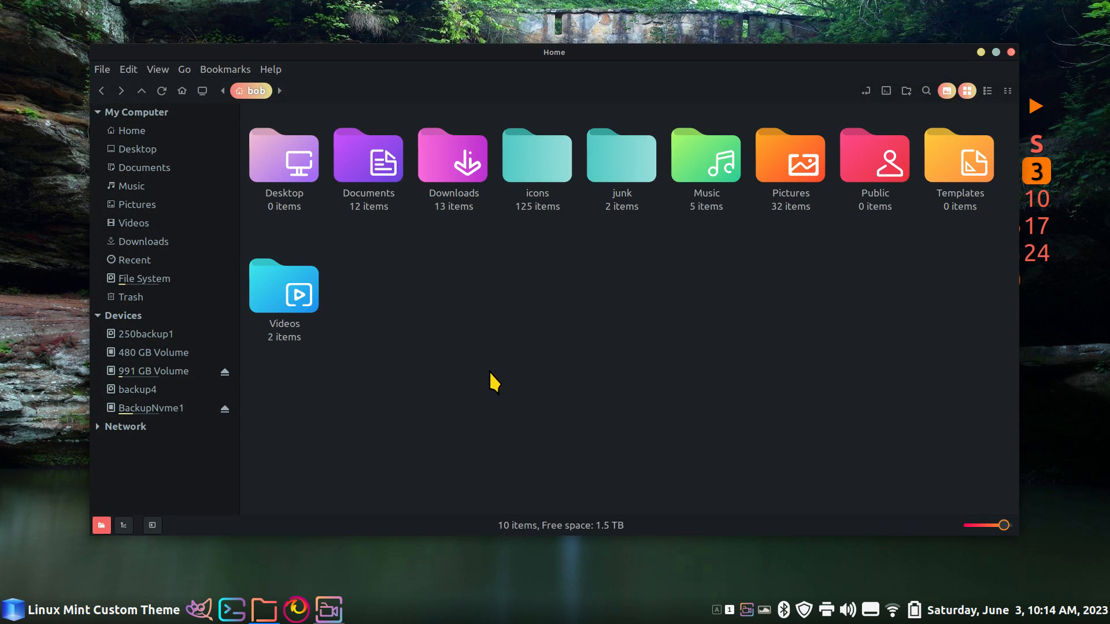
{"action": "left_click", "coordinate": [532, 158]}
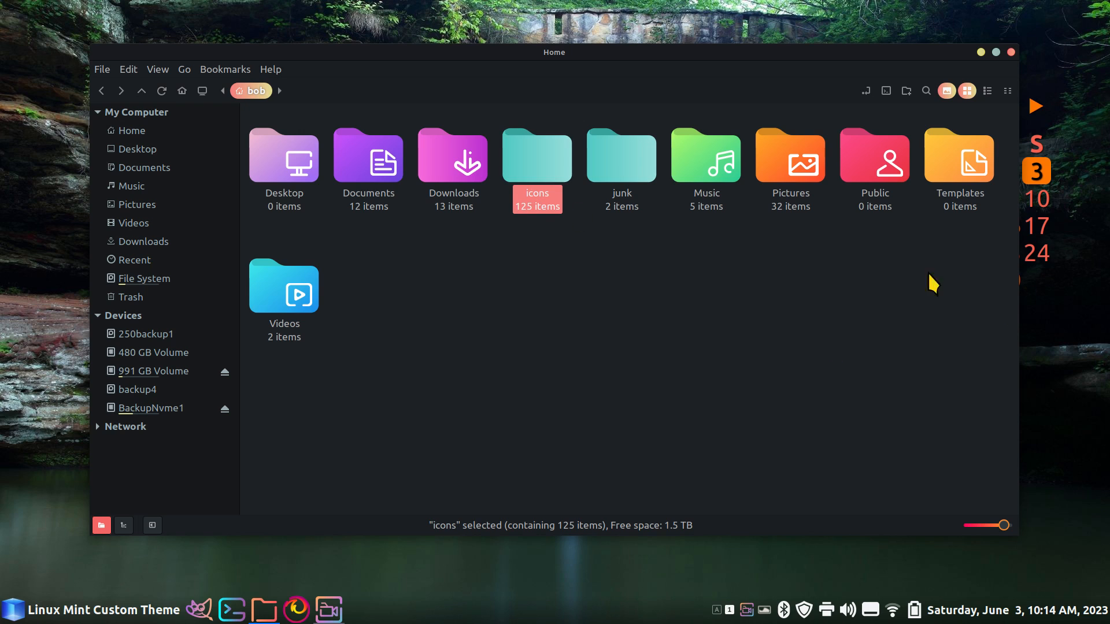
{"action": "double_click", "coordinate": [530, 171]}
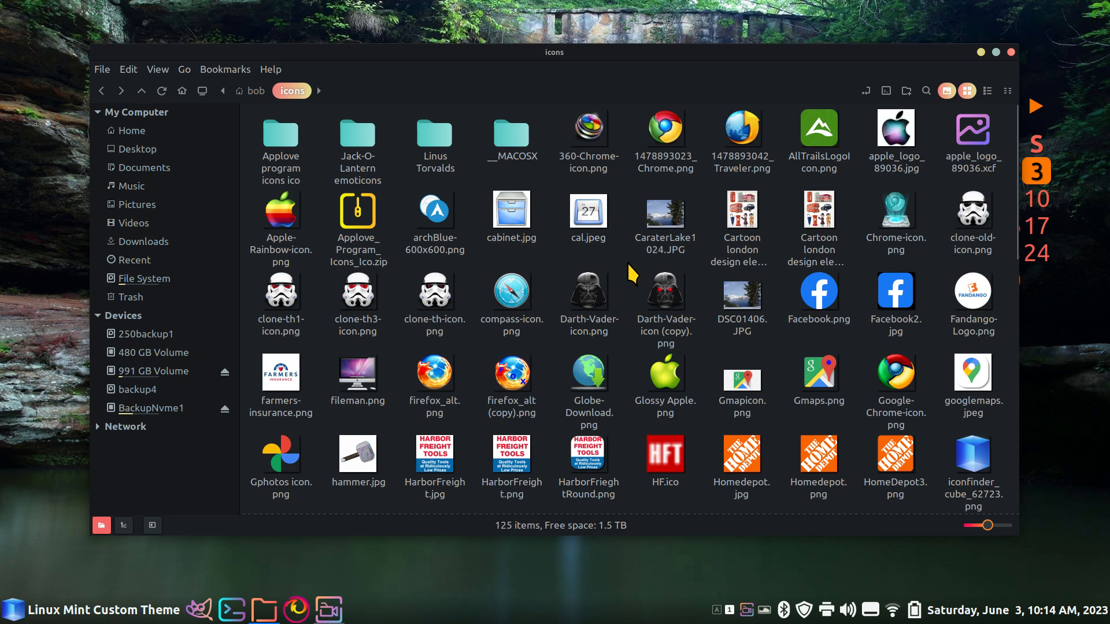
{"action": "scroll", "coordinate": [632, 273], "scroll_direction": "down", "scroll_amount": 3}
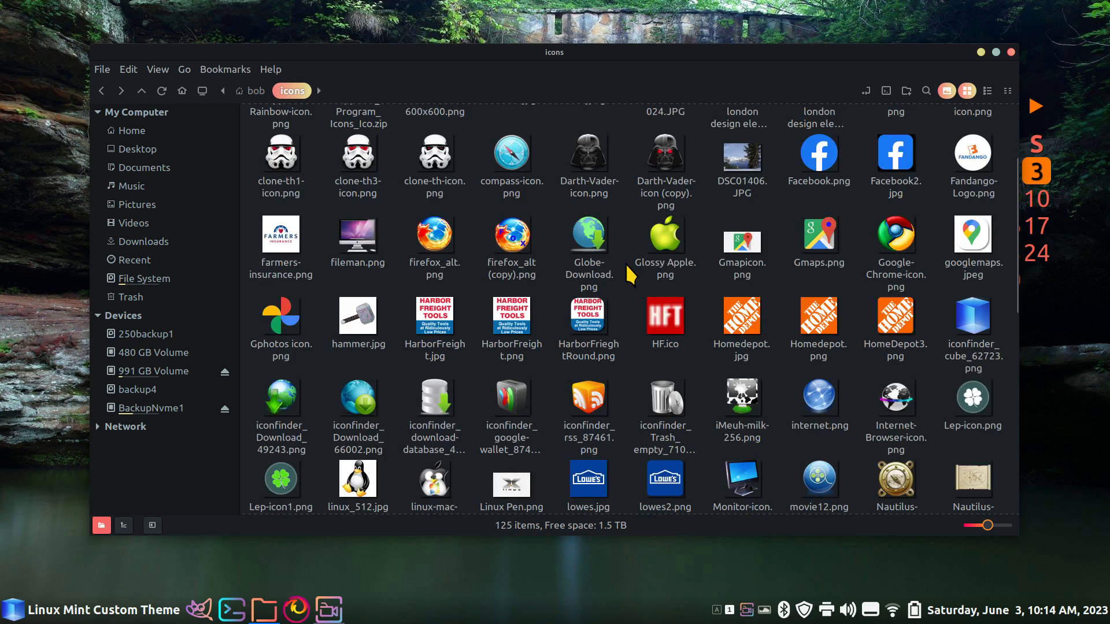
{"action": "scroll", "coordinate": [631, 276], "scroll_direction": "down", "scroll_amount": 3}
{"action": "scroll", "coordinate": [630, 276], "scroll_direction": "down", "scroll_amount": 3}
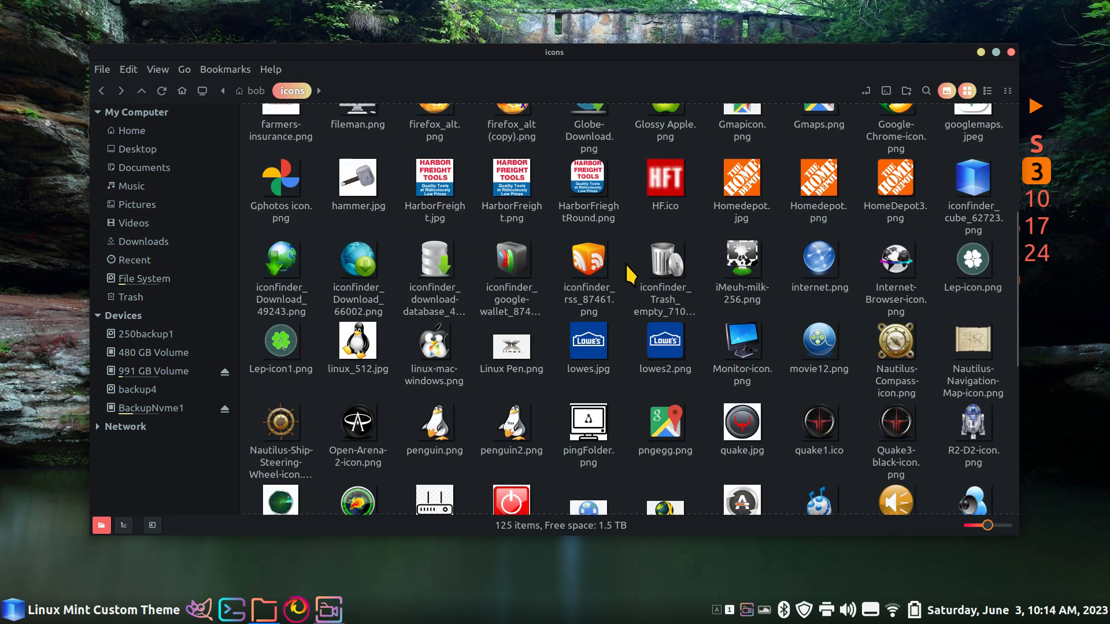
{"action": "scroll", "coordinate": [630, 274], "scroll_direction": "down", "scroll_amount": 3}
{"action": "scroll", "coordinate": [630, 276], "scroll_direction": "up", "scroll_amount": 2}
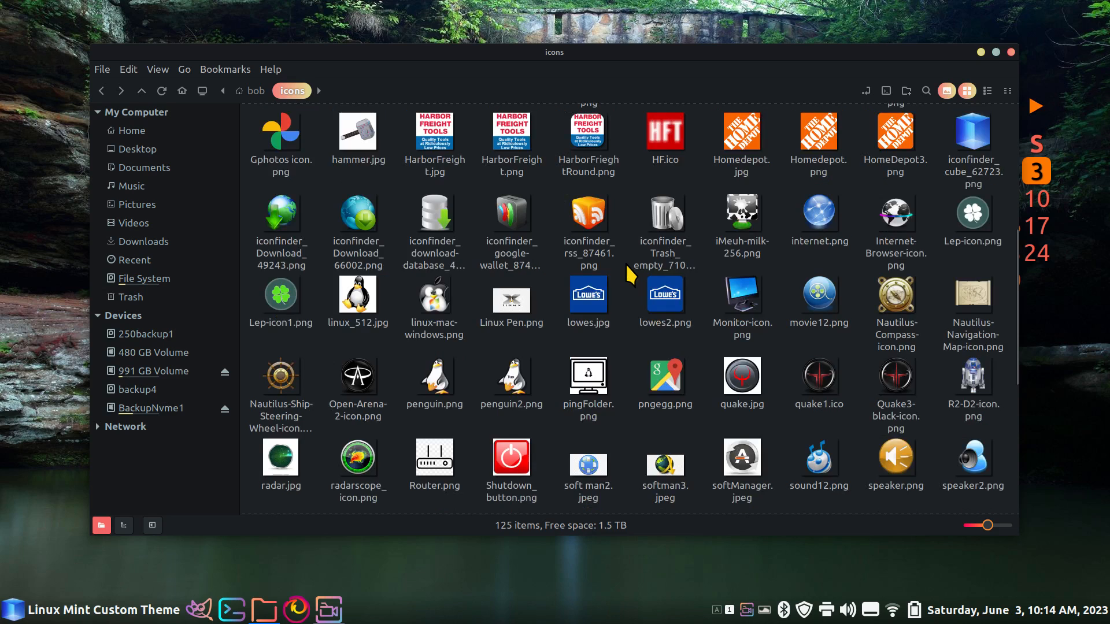
{"action": "left_click", "coordinate": [952, 153]}
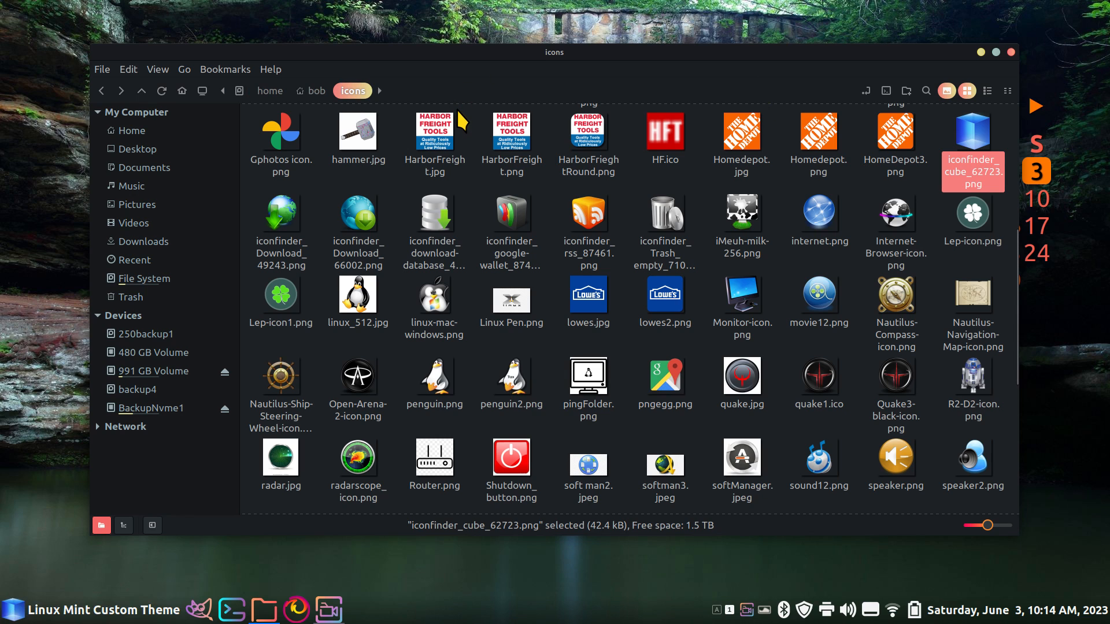
{"action": "left_click", "coordinate": [315, 91]}
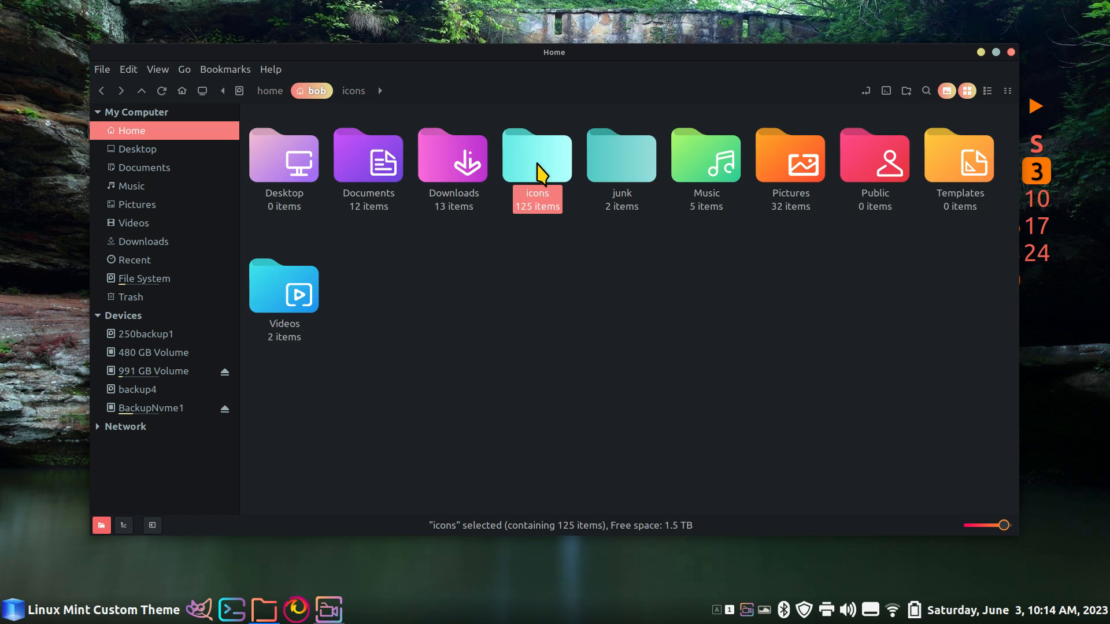
Step: Show the hidden files and folders in the home directory
{"action": "left_click", "coordinate": [542, 318]}
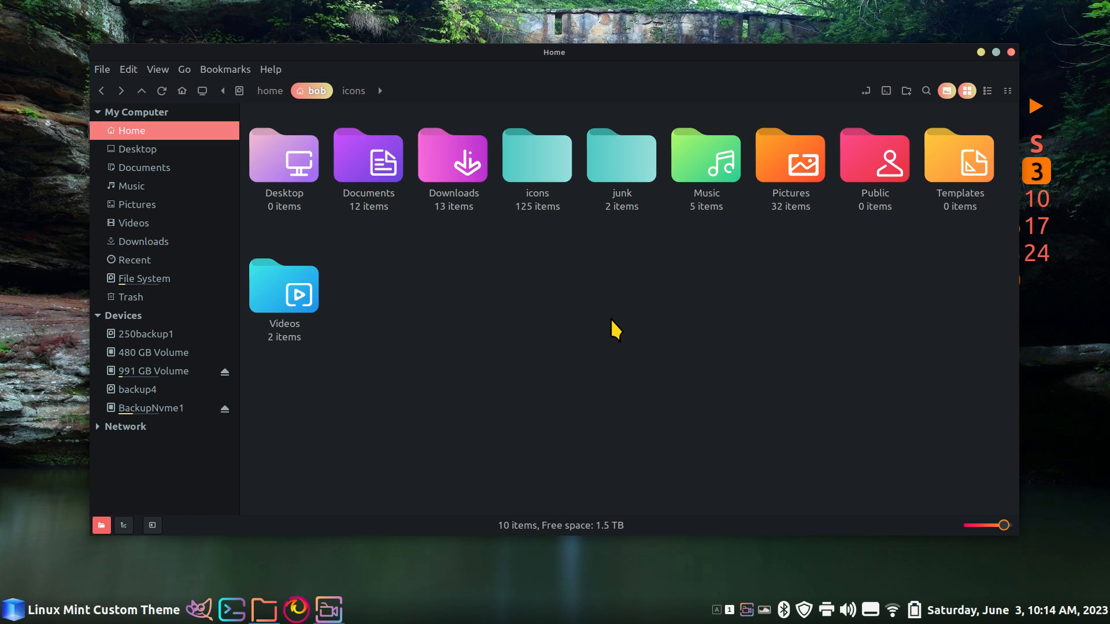
{"action": "left_click", "coordinate": [153, 70]}
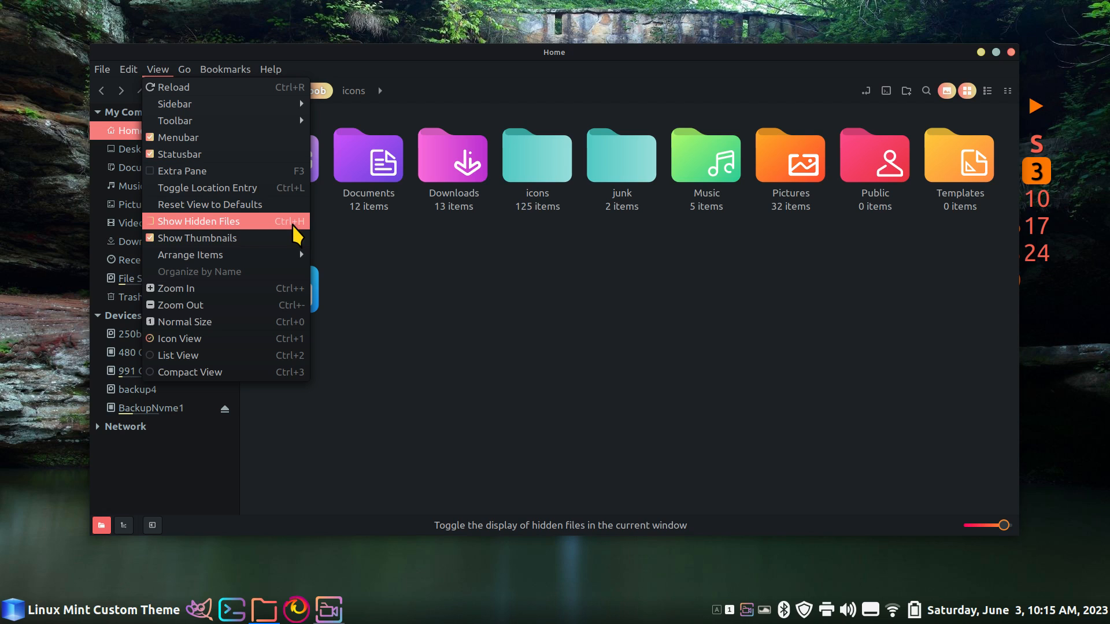
{"action": "left_click", "coordinate": [653, 340]}
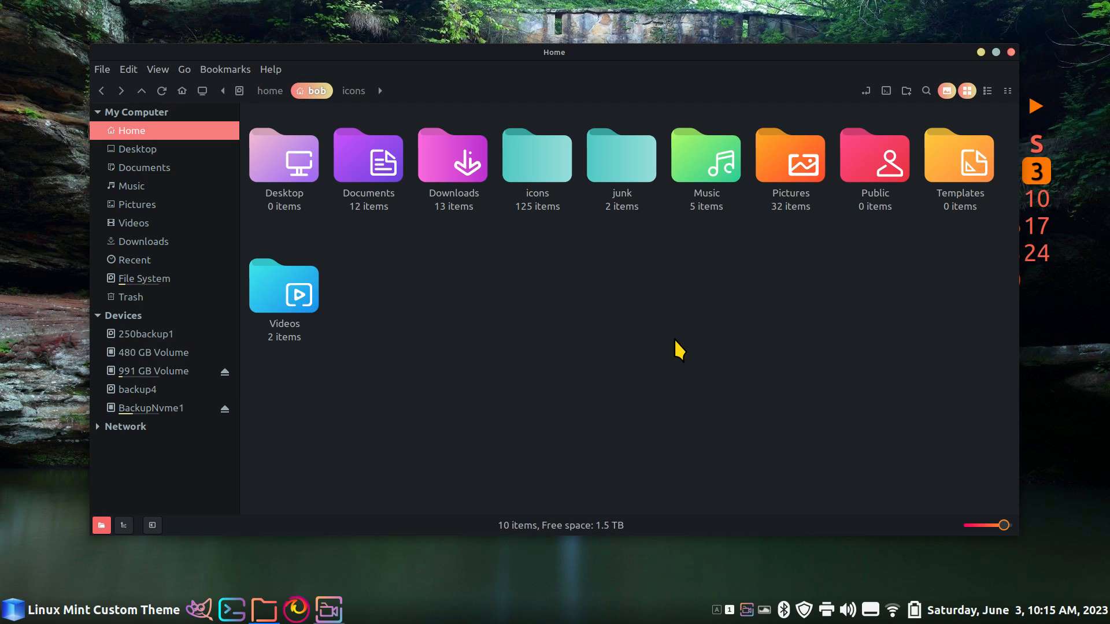
{"action": "key", "text": "ctrl+h"}
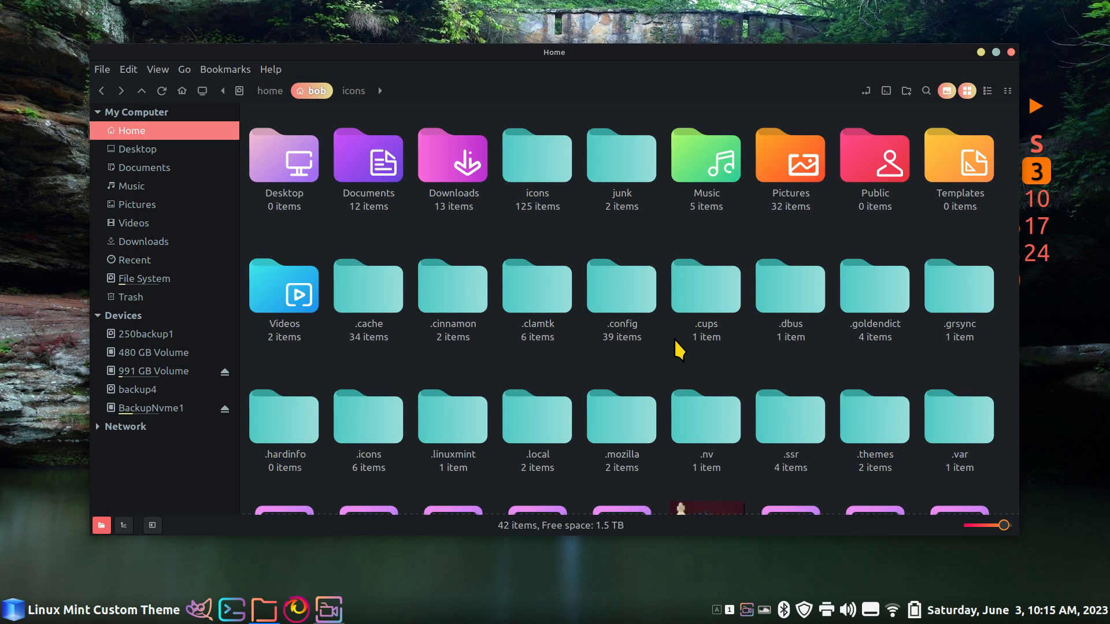
Step: Open the hidden .icons folder in the home directory and select the Radioactive folder
{"action": "left_click", "coordinate": [545, 157]}
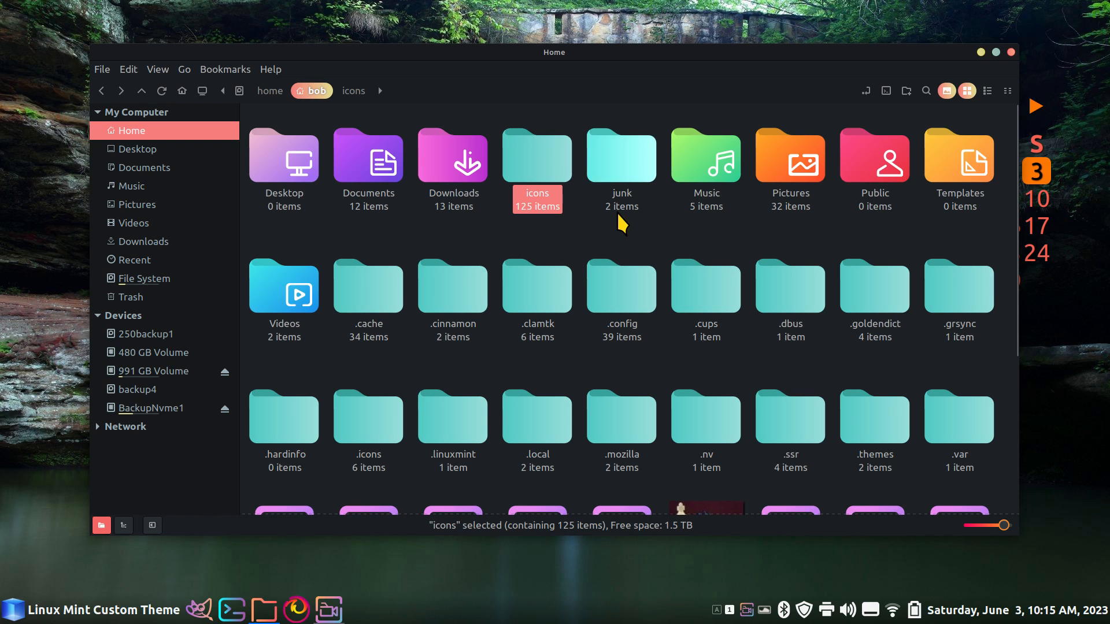
{"action": "scroll", "coordinate": [621, 224], "scroll_direction": "down", "scroll_amount": 3}
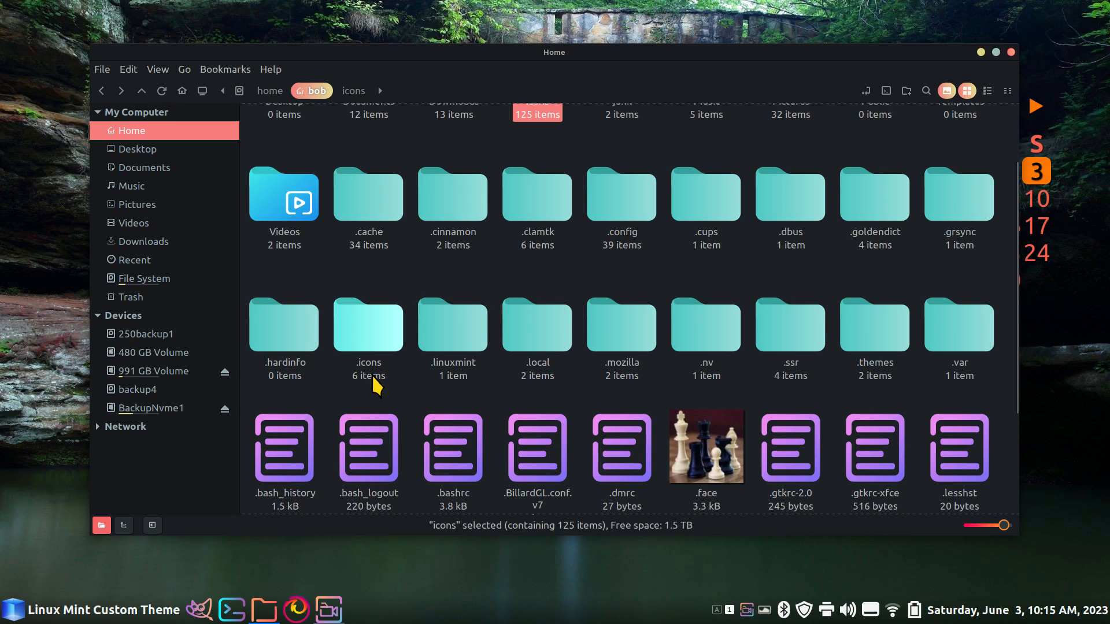
{"action": "double_click", "coordinate": [380, 341]}
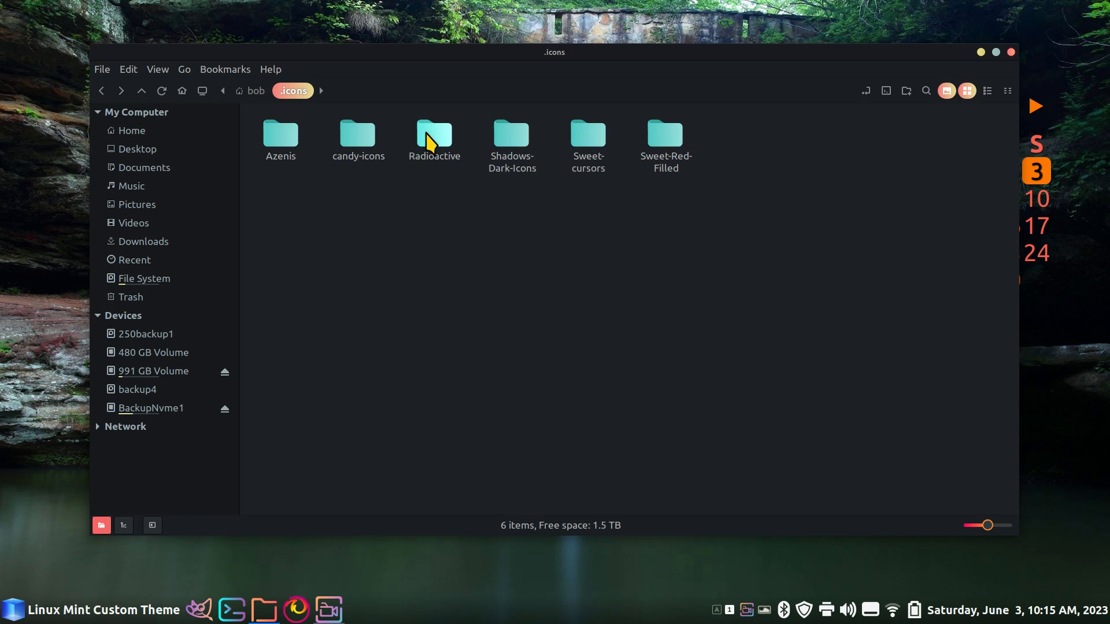
{"action": "left_click", "coordinate": [428, 136]}
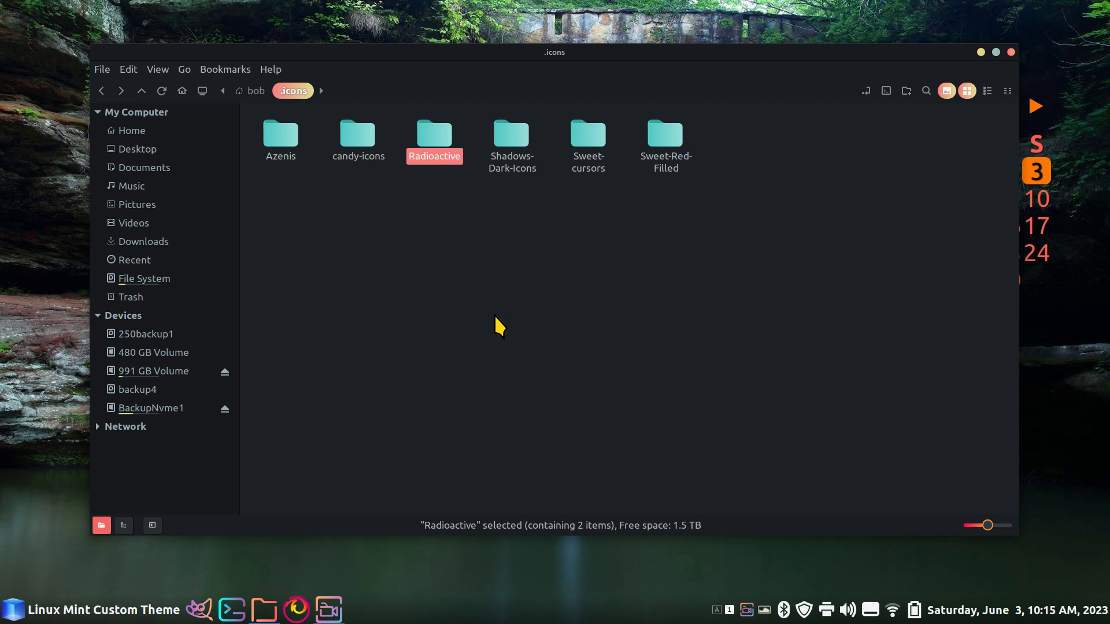
Step: Set the mouse pointer theme to Sweet-cursors in the system's theme settings
{"action": "right_click", "coordinate": [546, 617]}
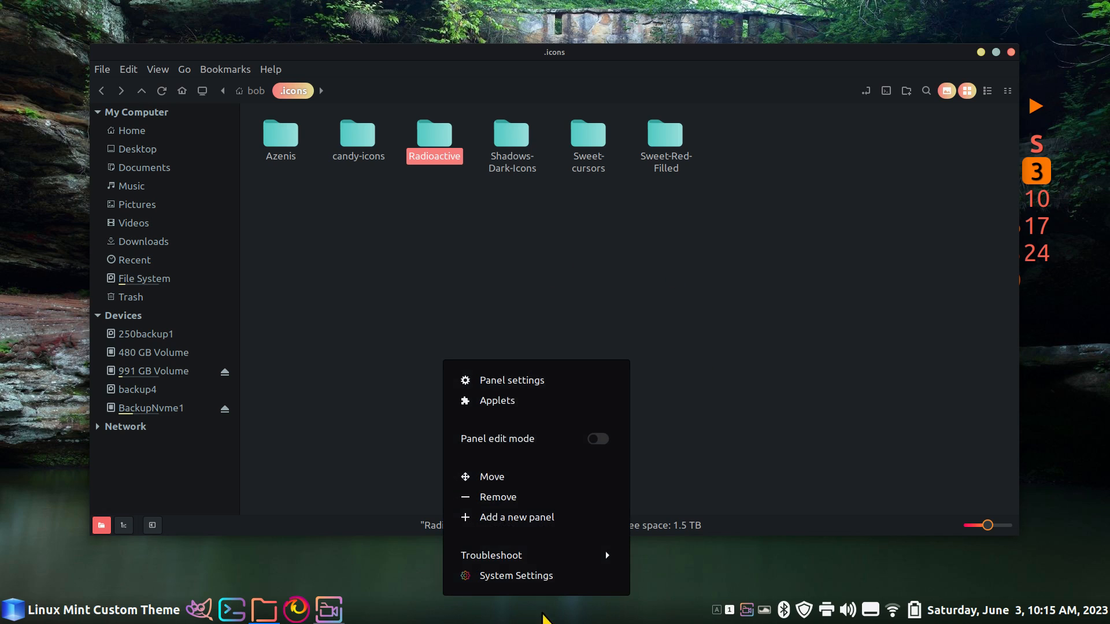
{"action": "left_click", "coordinate": [585, 576]}
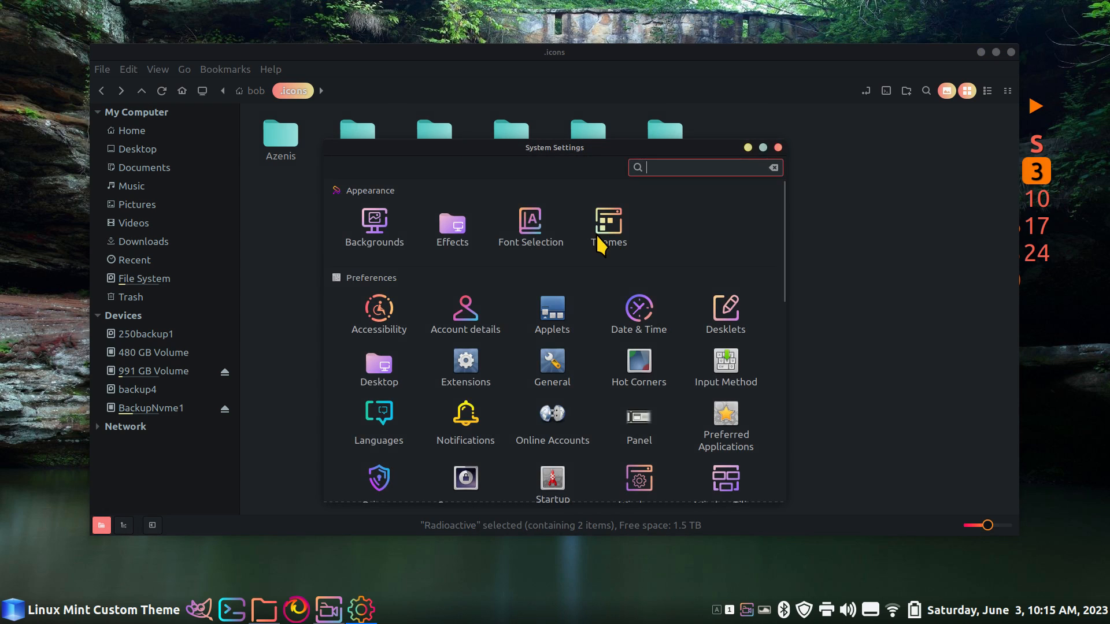
{"action": "left_click", "coordinate": [608, 237]}
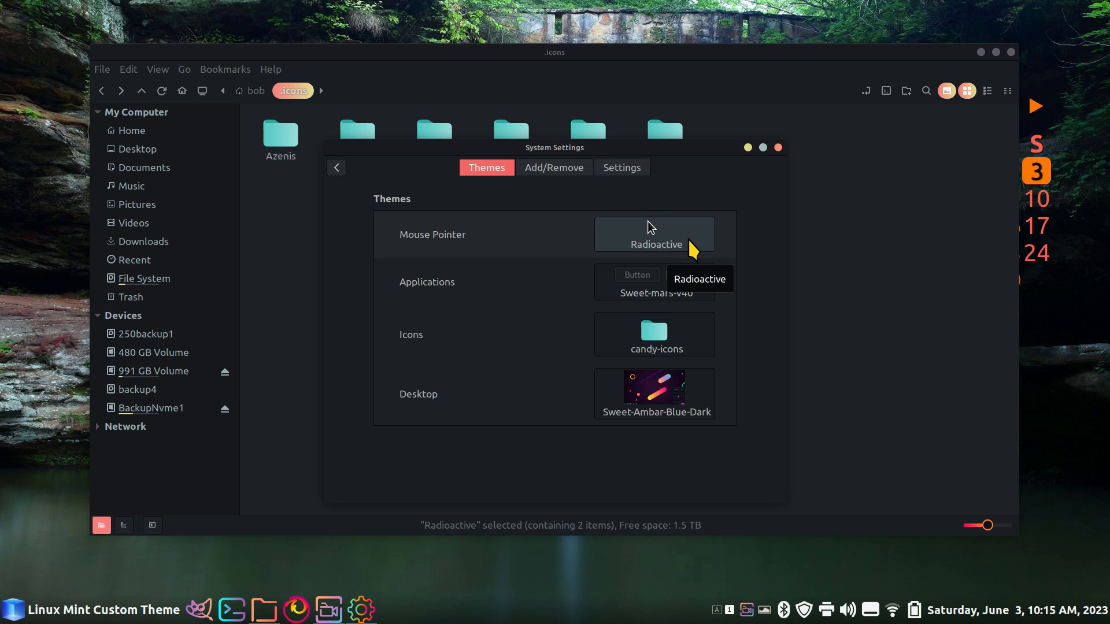
{"action": "left_click_drag", "start_coordinate": [669, 150], "coordinate": [735, 211]}
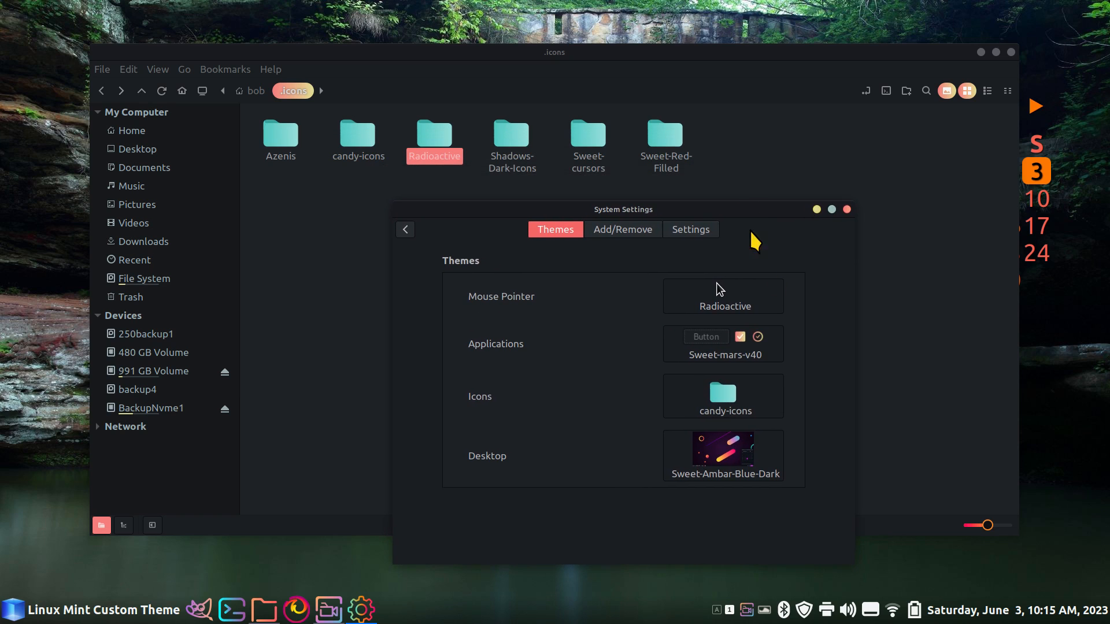
{"action": "left_click", "coordinate": [761, 306]}
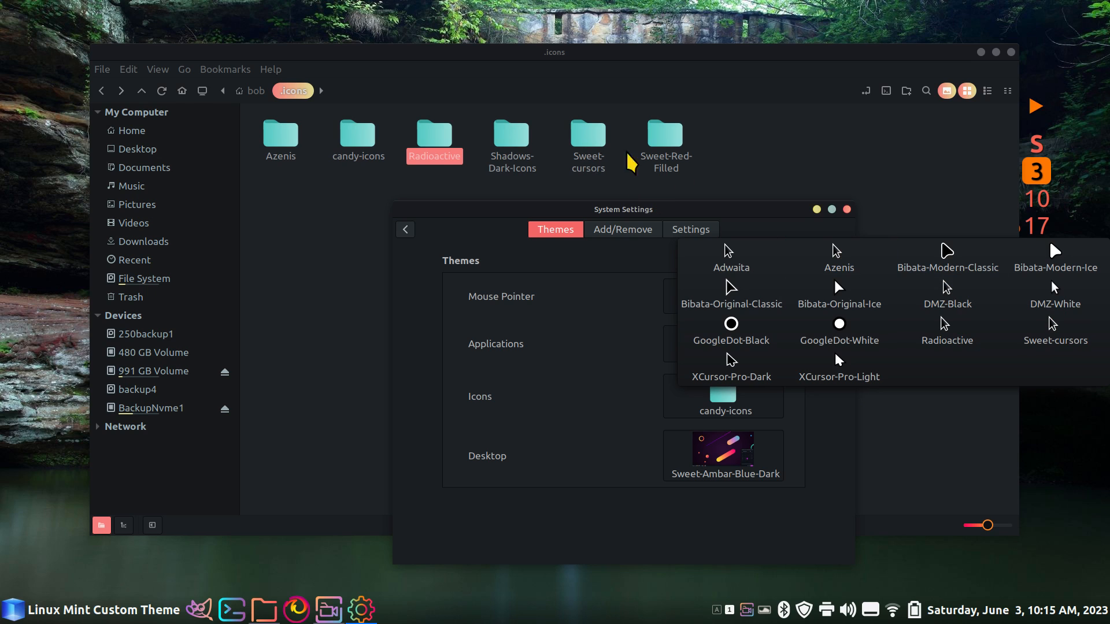
{"action": "left_click", "coordinate": [1070, 341]}
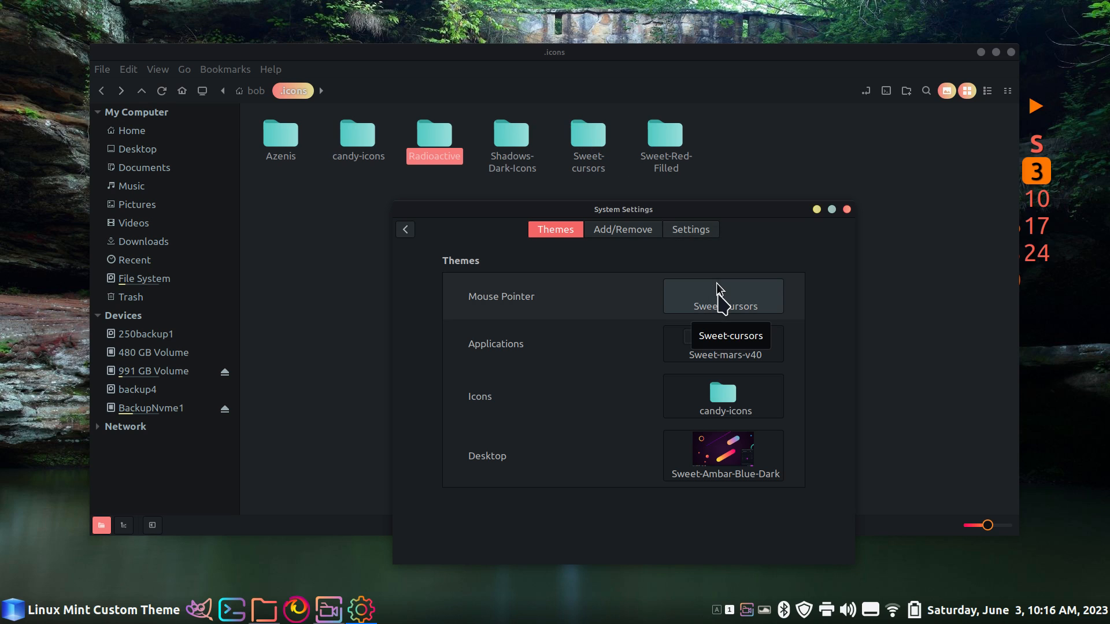
Step: Review the available mouse pointer themes and close the system settings
{"action": "left_click", "coordinate": [719, 292]}
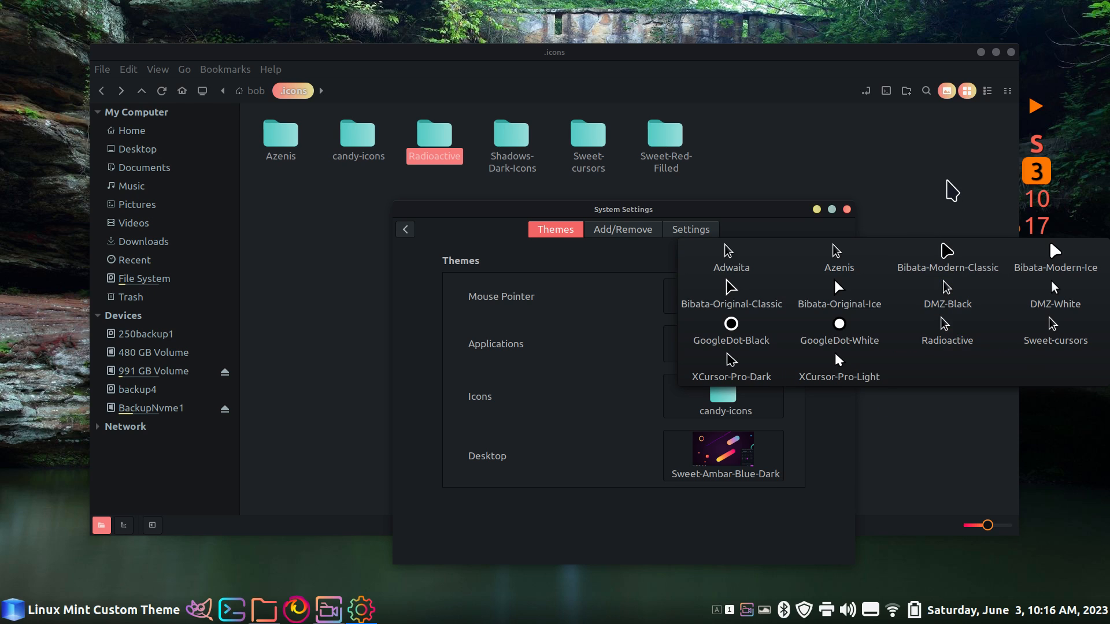
{"action": "left_click", "coordinate": [948, 185]}
{"action": "left_click", "coordinate": [847, 210]}
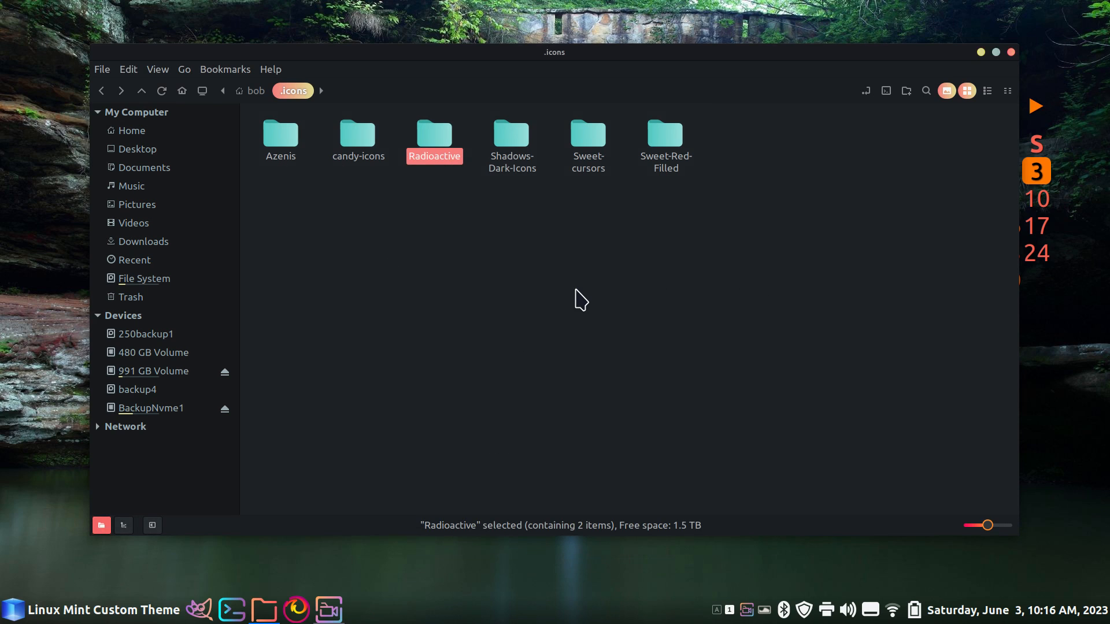
Step: Point out the candy-icons, Shadows-Dark-Icons and Sweet-Red-Filled folders inside .icons by selecting each in turn
{"action": "left_click", "coordinate": [361, 149]}
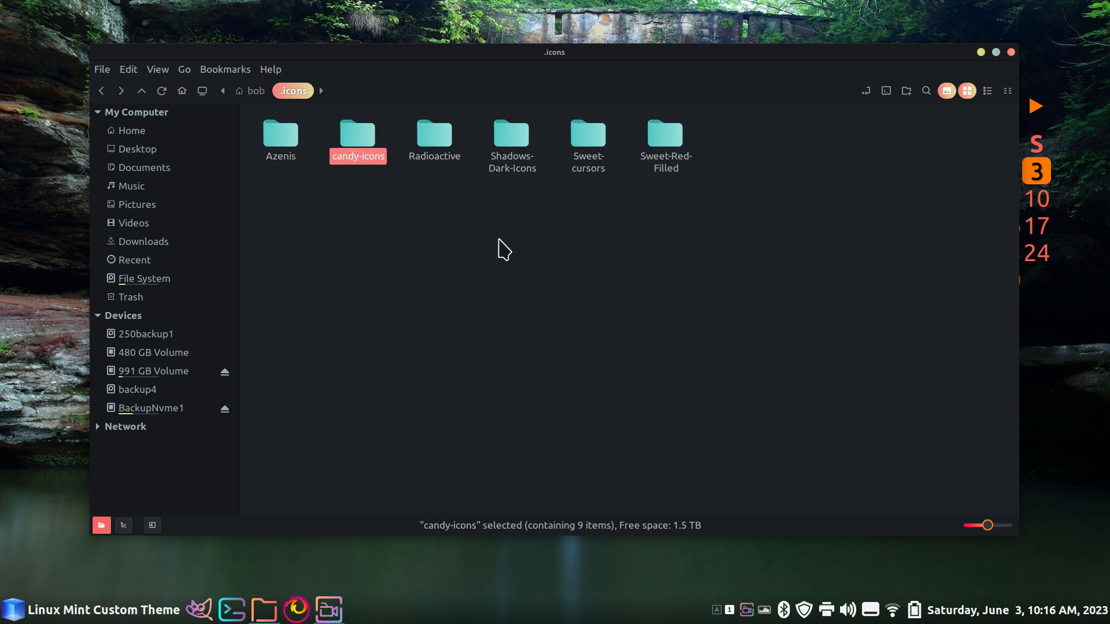
{"action": "left_click", "coordinate": [512, 149]}
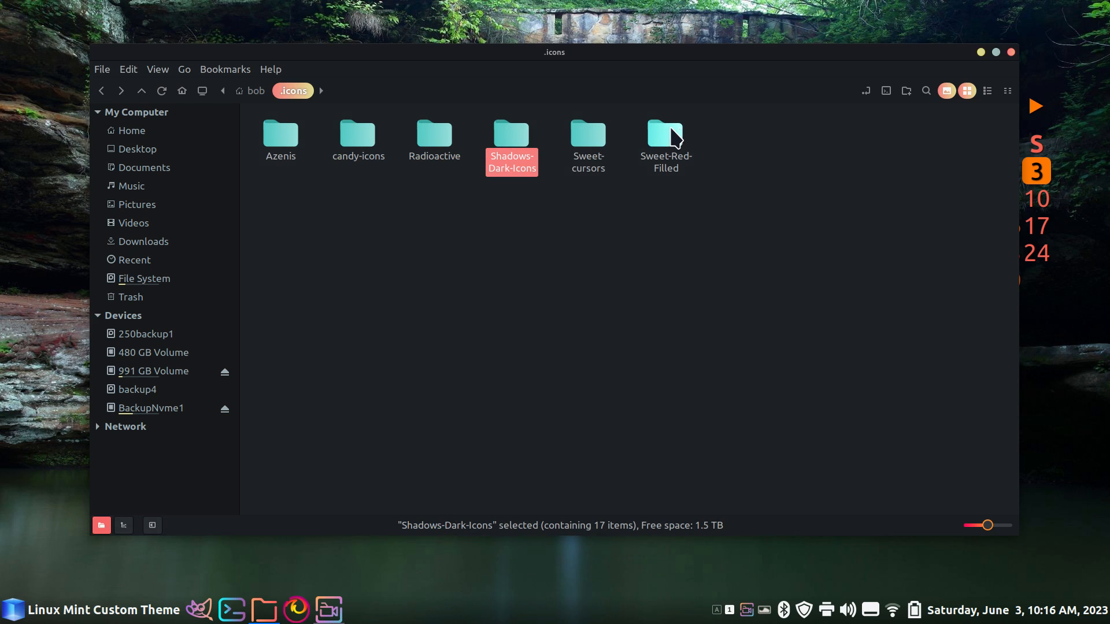
{"action": "left_click", "coordinate": [667, 134]}
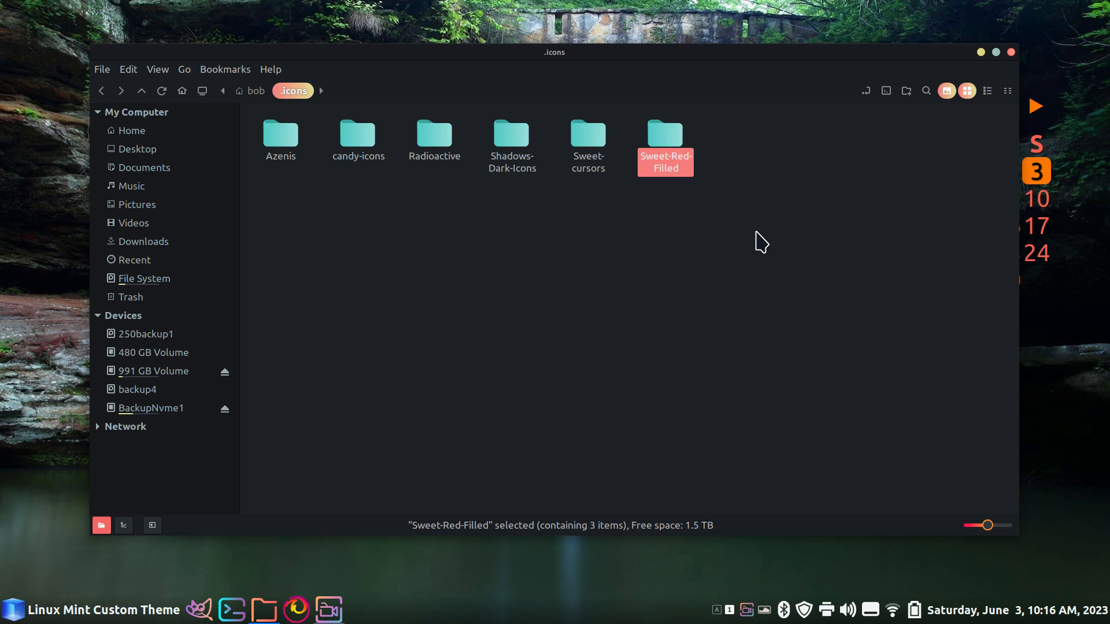
Step: Return to the home directory and open the hidden .themes folder
{"action": "left_click", "coordinate": [249, 91]}
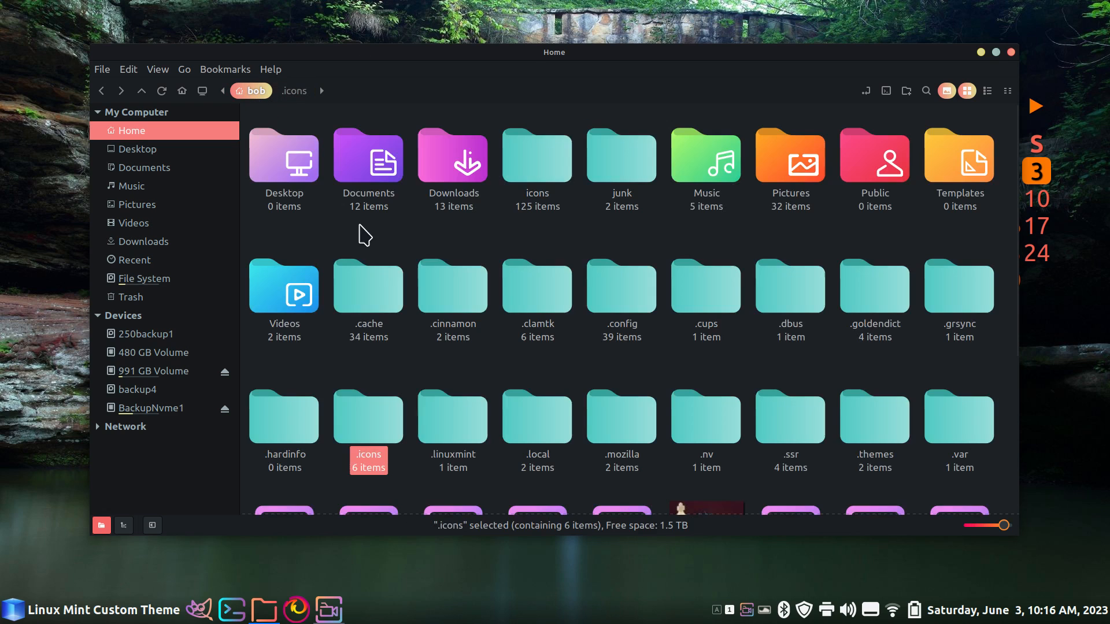
{"action": "scroll", "coordinate": [442, 305], "scroll_direction": "down", "scroll_amount": 3}
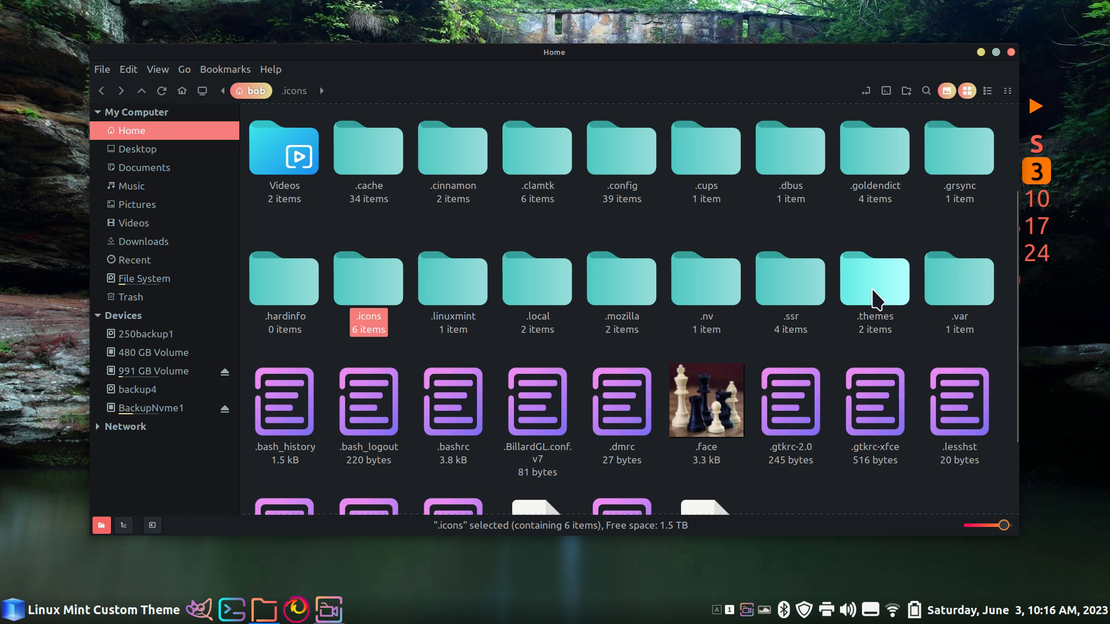
{"action": "left_click", "coordinate": [877, 289]}
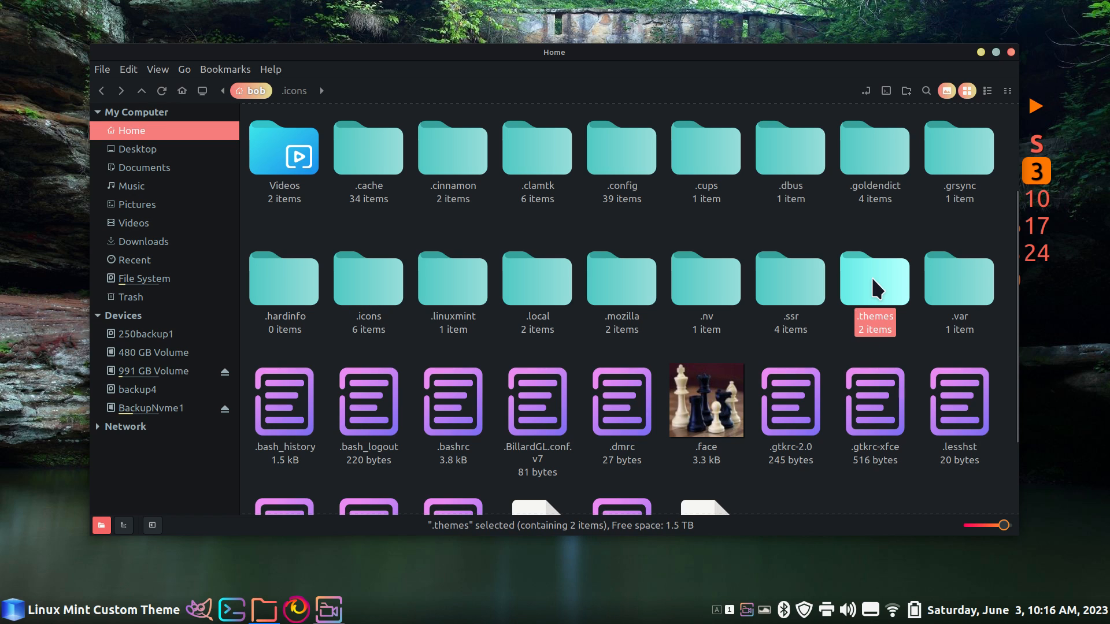
{"action": "double_click", "coordinate": [876, 289]}
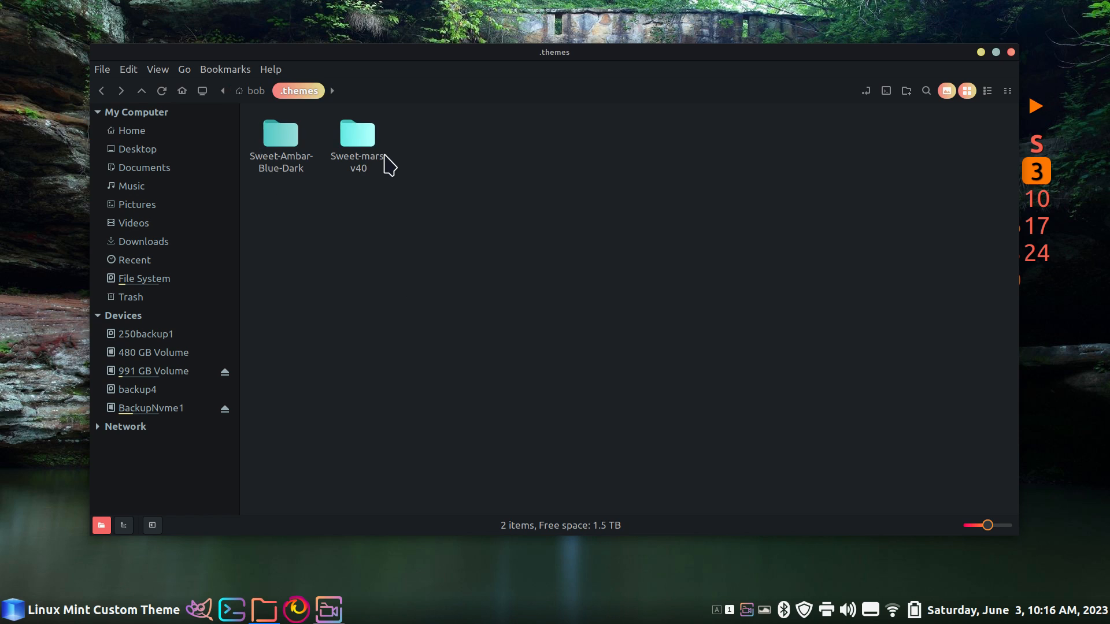
Step: Open the Themes page of System Settings, compare it with the .themes folder and close the file manager
{"action": "right_click", "coordinate": [520, 616]}
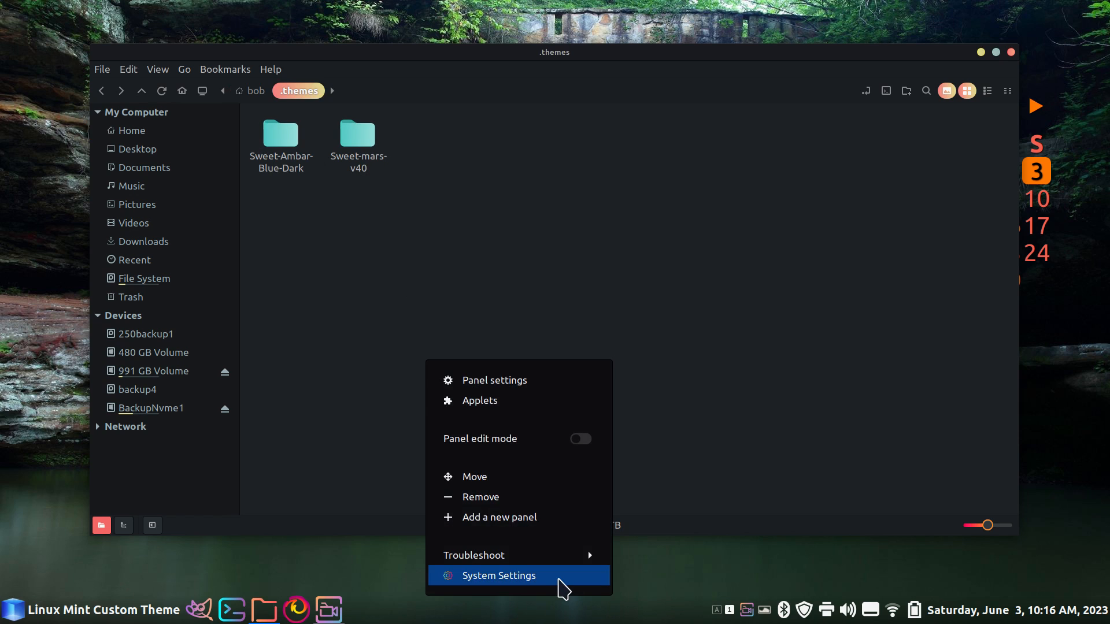
{"action": "left_click", "coordinate": [563, 586]}
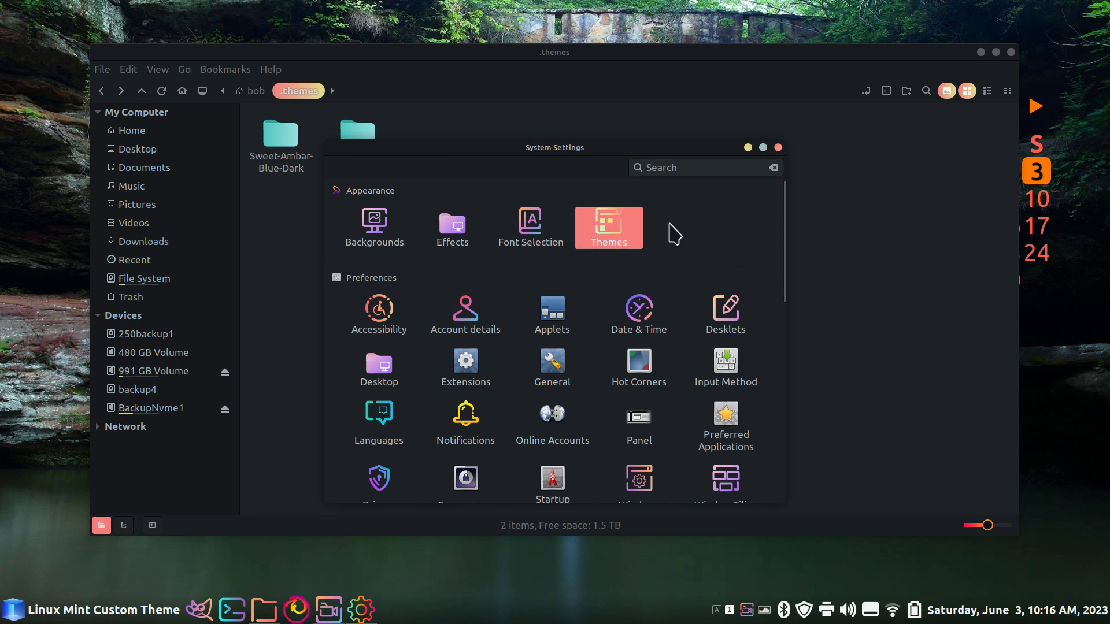
{"action": "left_click", "coordinate": [642, 231]}
{"action": "left_click_drag", "start_coordinate": [649, 149], "coordinate": [829, 143]}
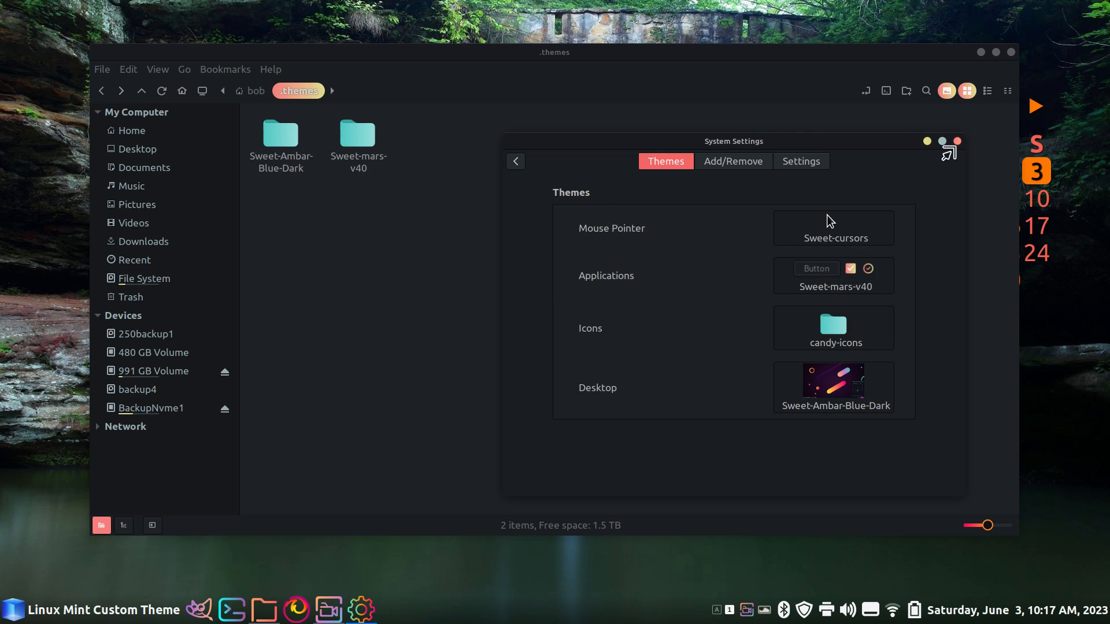
{"action": "left_click", "coordinate": [1011, 52]}
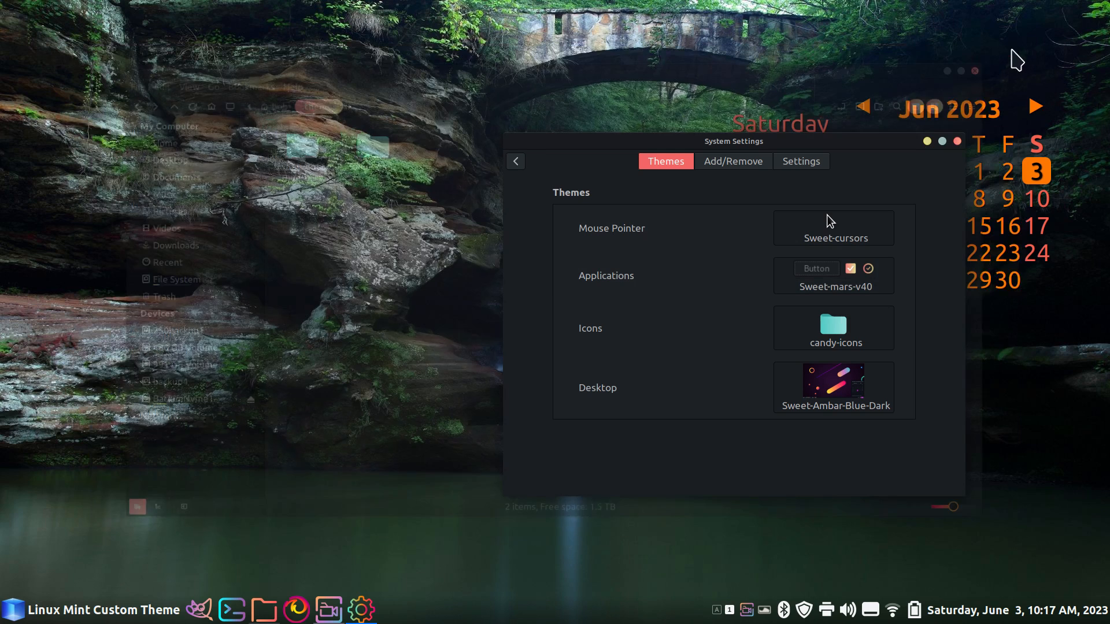
{"action": "left_click_drag", "start_coordinate": [792, 141], "coordinate": [648, 100]}
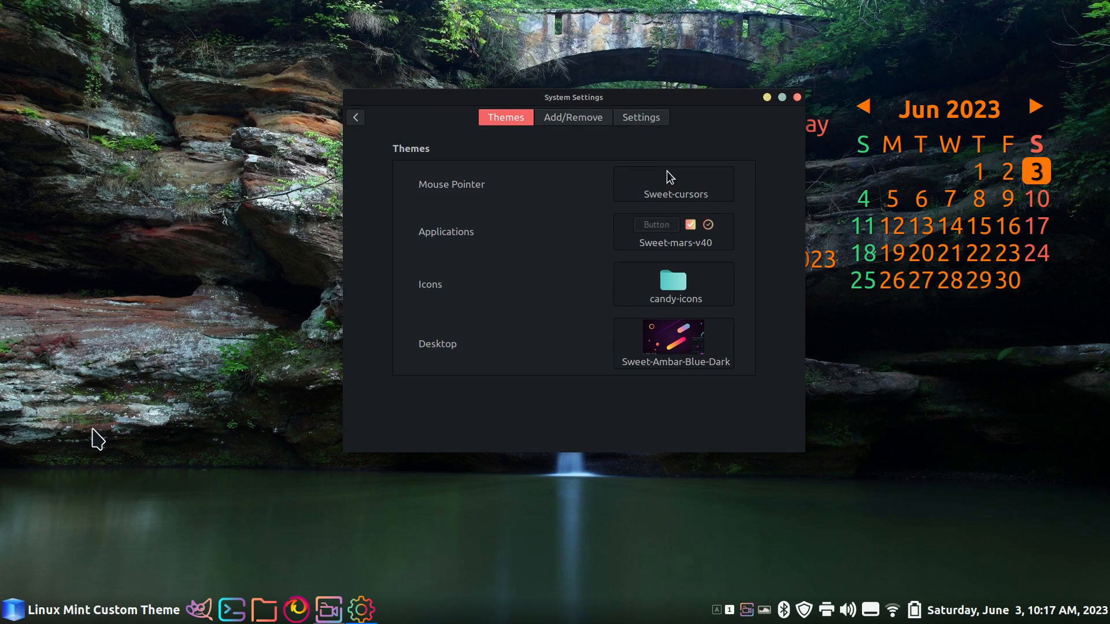
Step: Find the Screenshot application by searching for "sc" and add its launcher to the desktop
{"action": "left_click", "coordinate": [13, 615]}
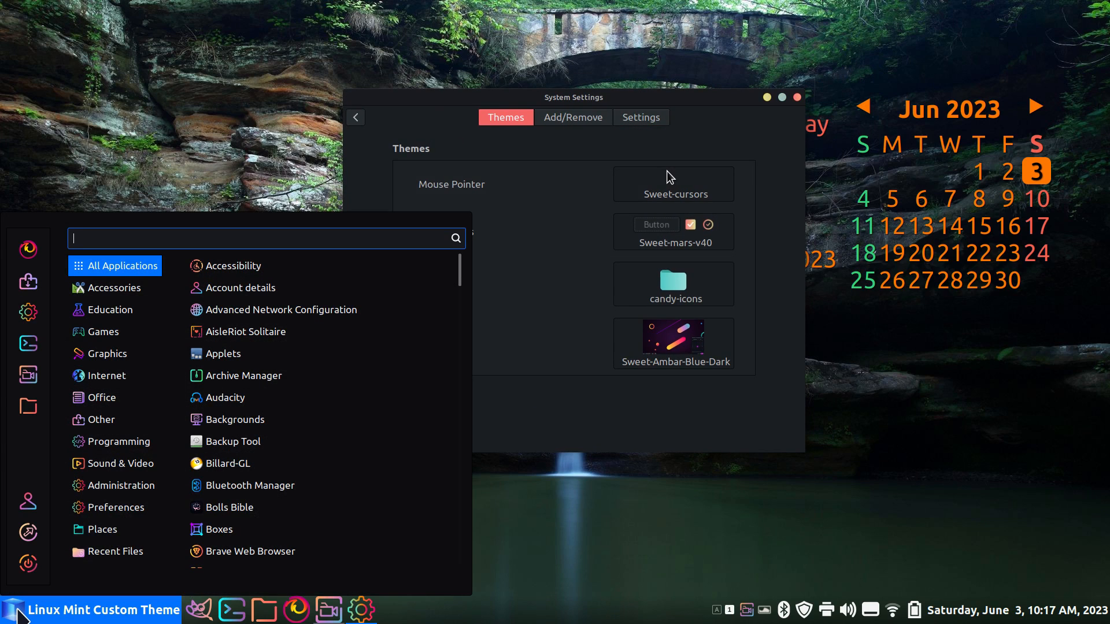
{"action": "type", "text": "sc"}
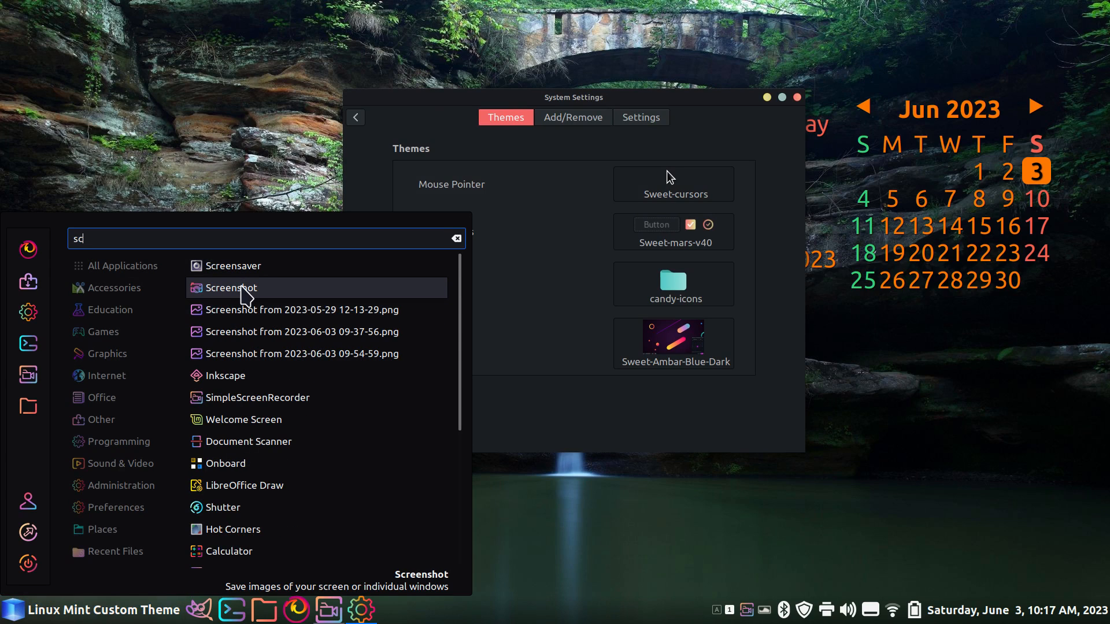
{"action": "right_click", "coordinate": [241, 287]}
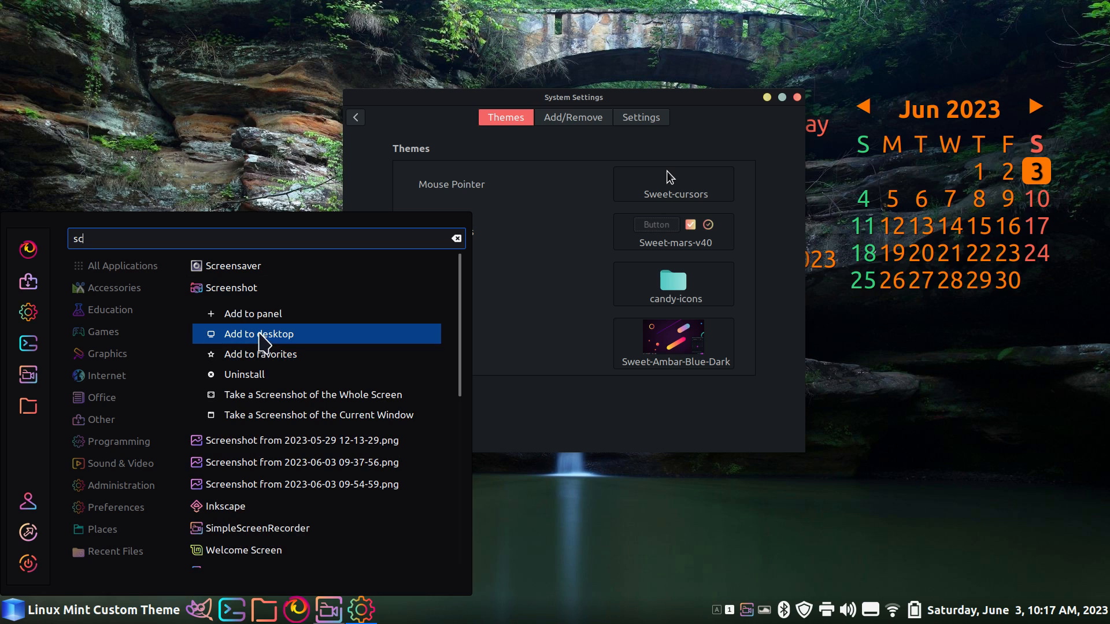
{"action": "left_click", "coordinate": [259, 341]}
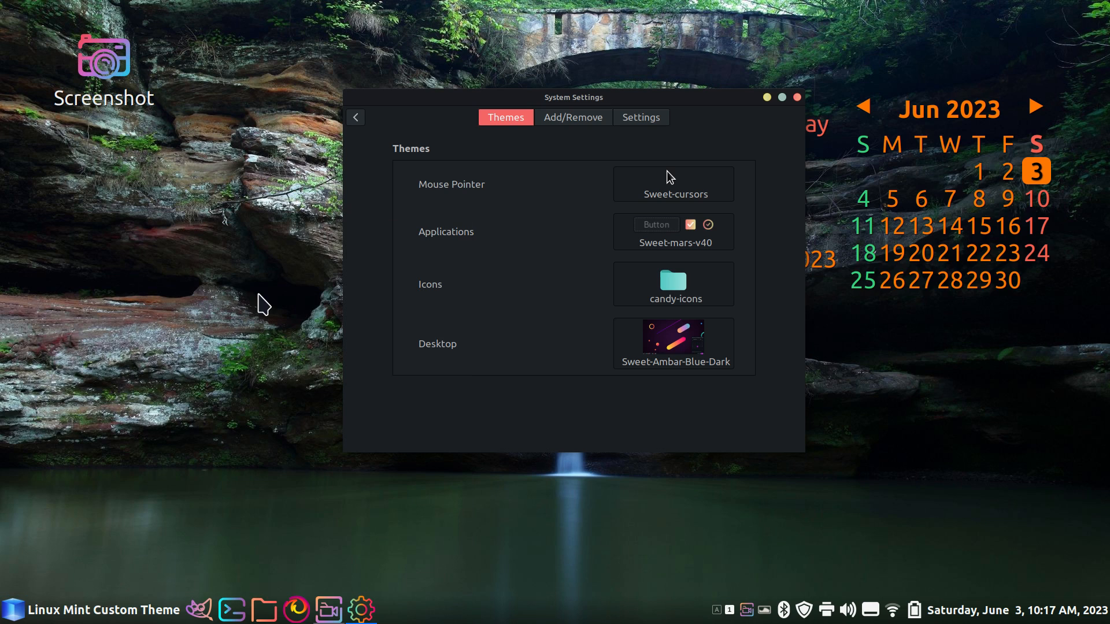
Step: Set the desktop icon size to Smaller in the desktop's customization settings, moving windows clear of the launcher
{"action": "left_click_drag", "start_coordinate": [408, 111], "coordinate": [508, 56]}
{"action": "right_click", "coordinate": [211, 164]}
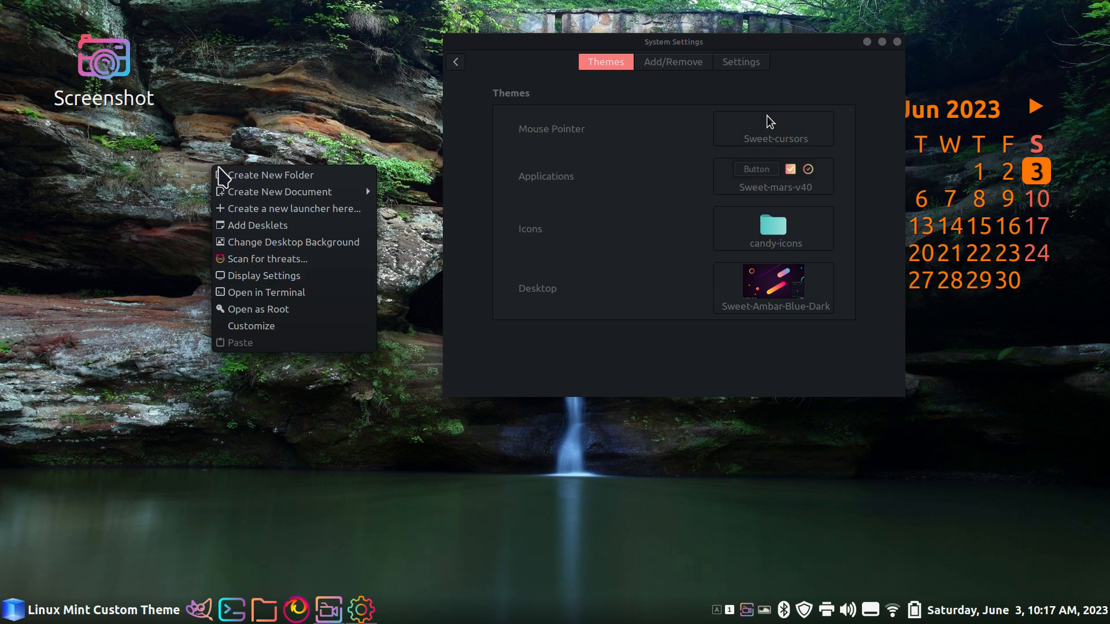
{"action": "left_click", "coordinate": [277, 331]}
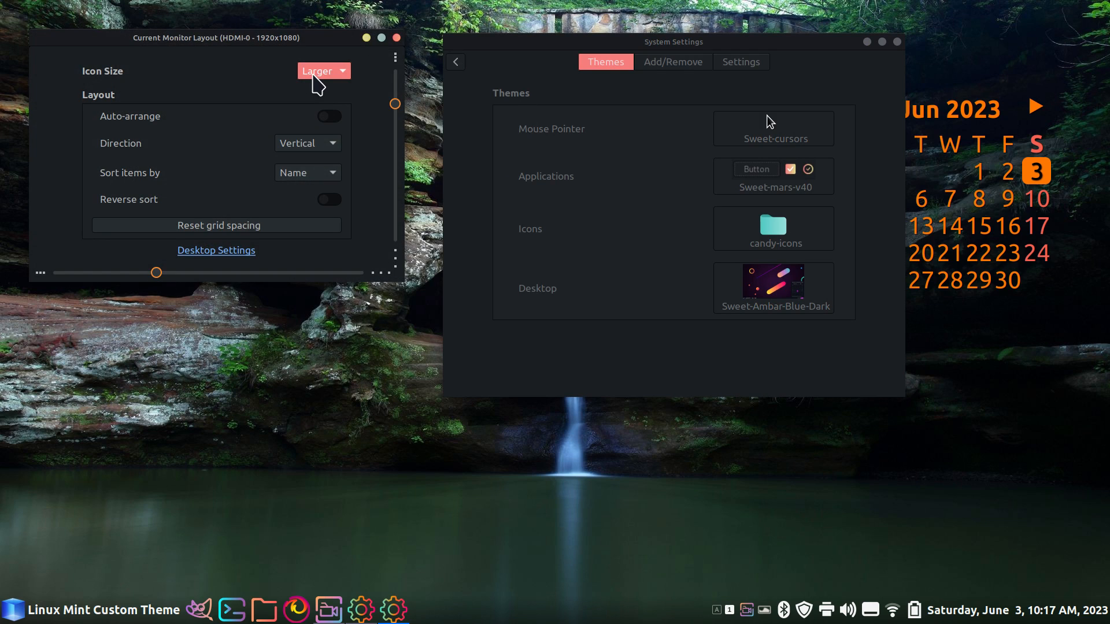
{"action": "left_click", "coordinate": [313, 75]}
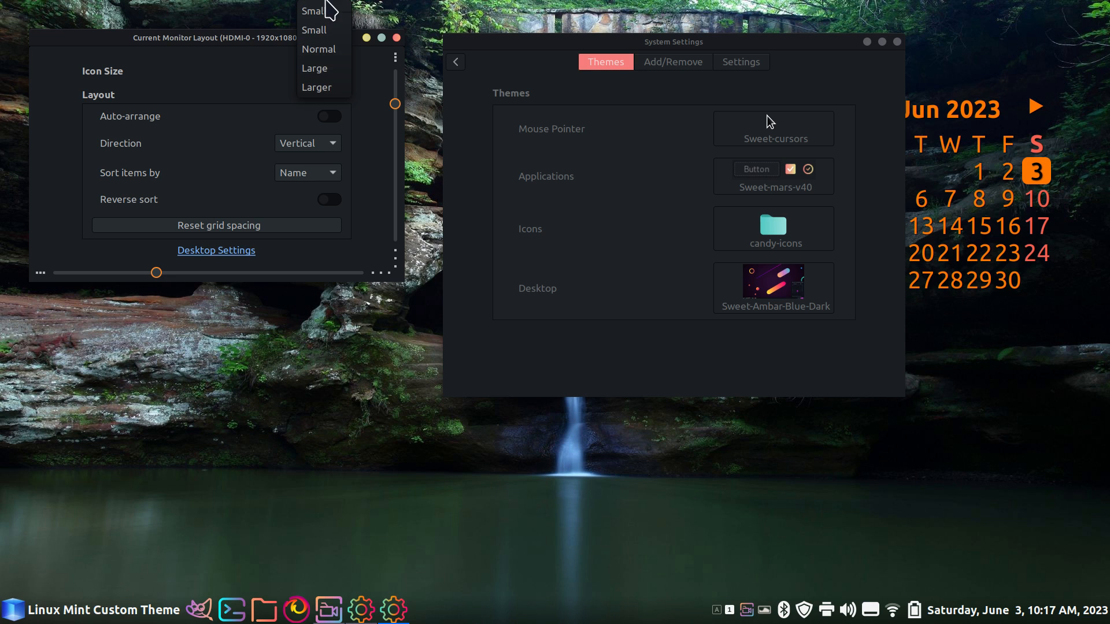
{"action": "left_click", "coordinate": [322, 14]}
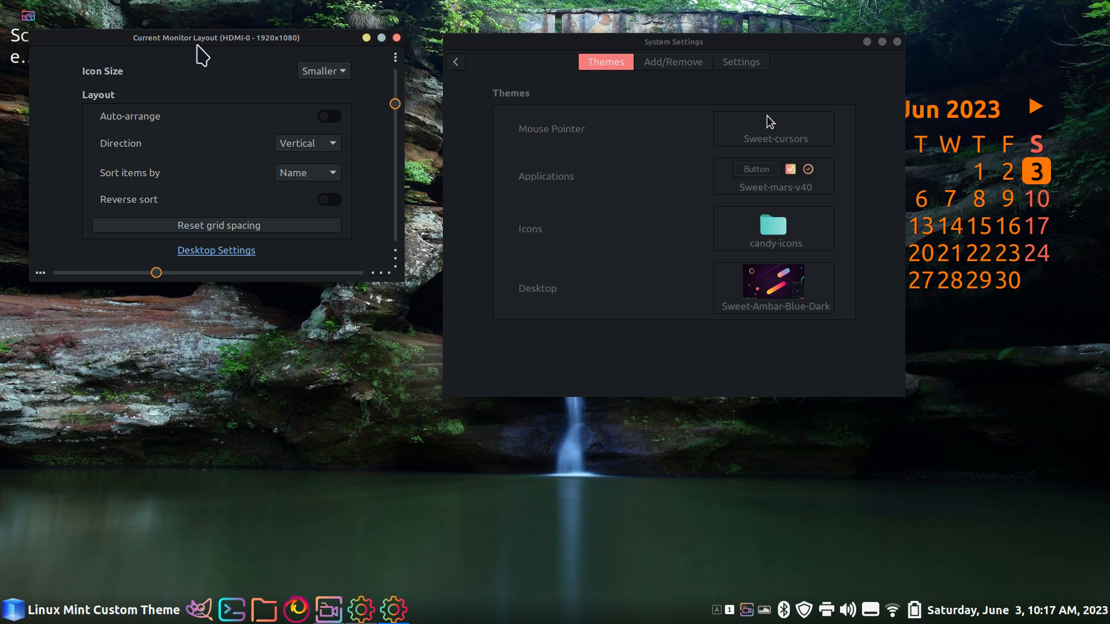
{"action": "left_click_drag", "start_coordinate": [189, 38], "coordinate": [191, 117]}
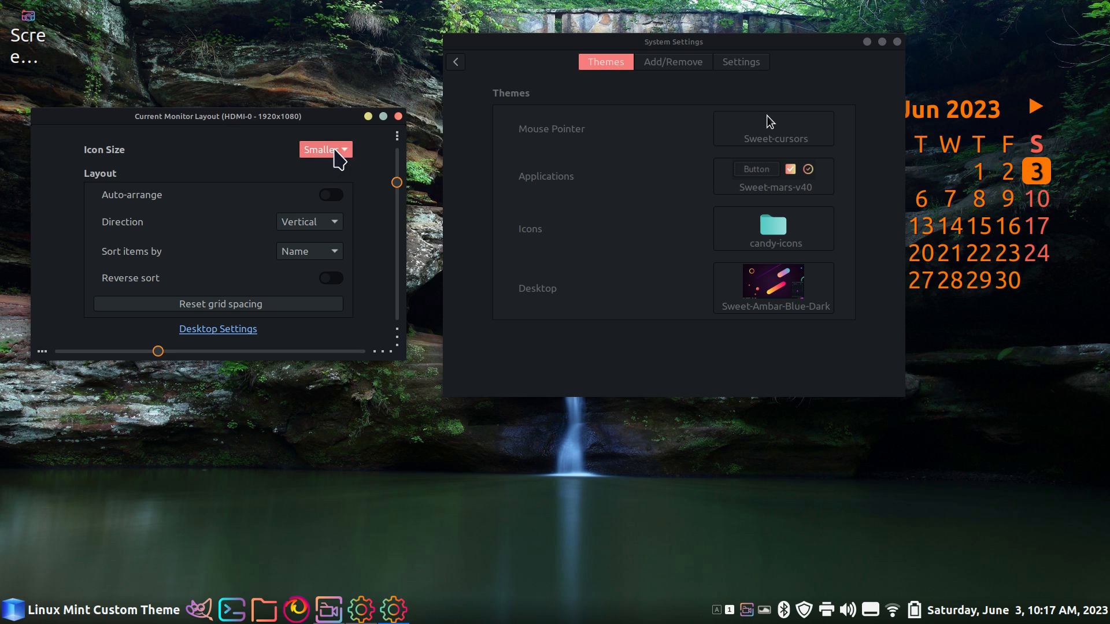
Step: Set the desktop icon size to Larger and close the desktop layout settings
{"action": "left_click", "coordinate": [337, 153]}
{"action": "left_click", "coordinate": [325, 226]}
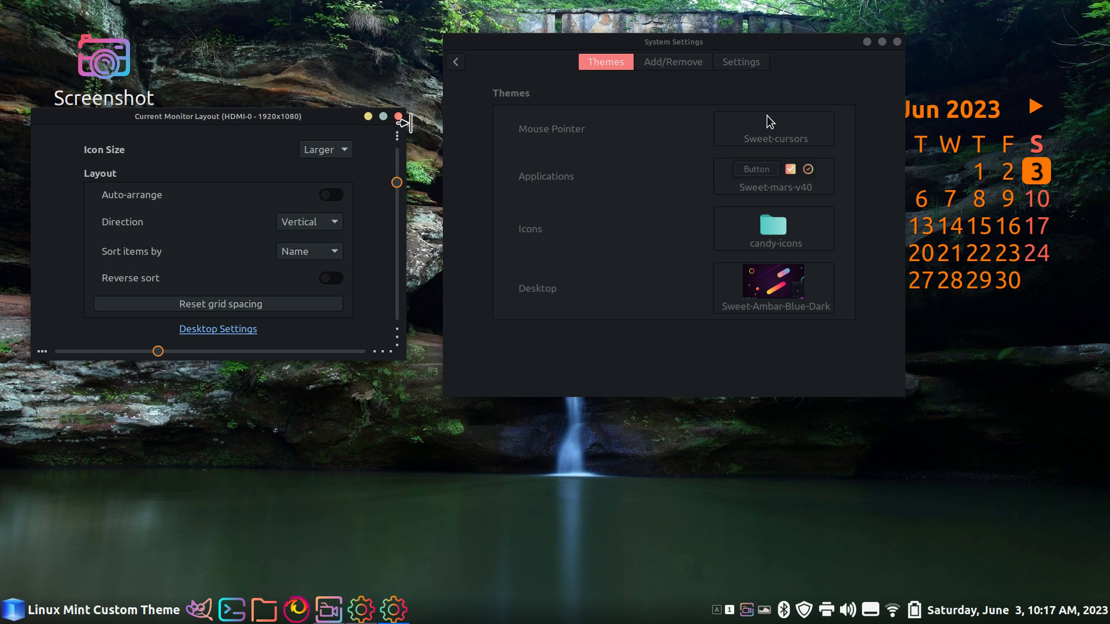
{"action": "left_click", "coordinate": [398, 116]}
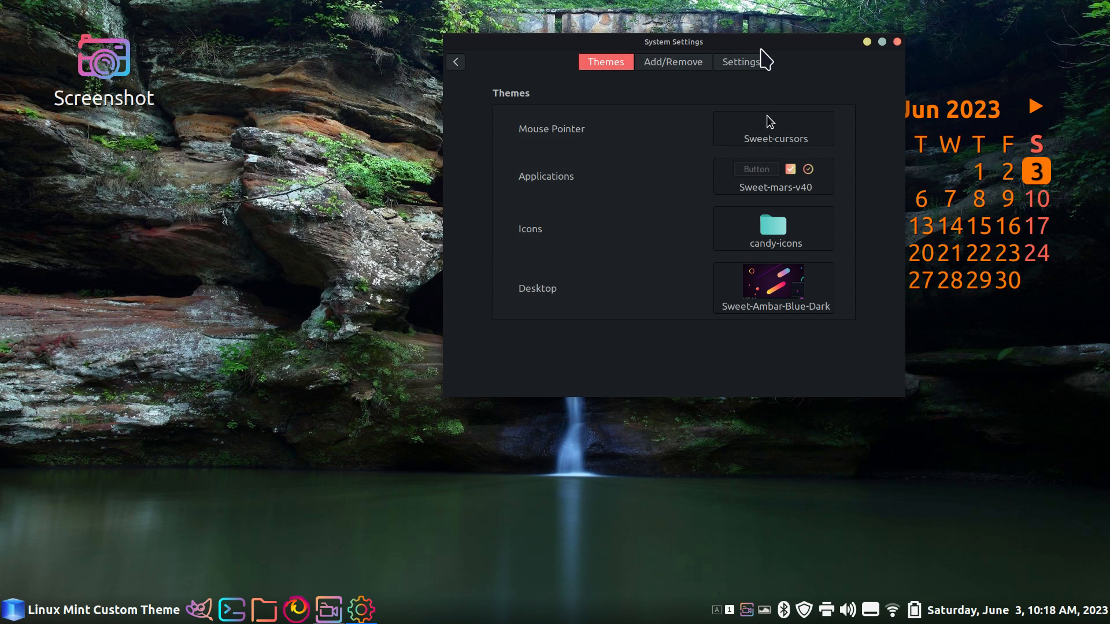
Step: Launch the Screenshot tool from the desktop and capture the System Settings window using the Window capture area
{"action": "left_click_drag", "start_coordinate": [784, 44], "coordinate": [628, 83]}
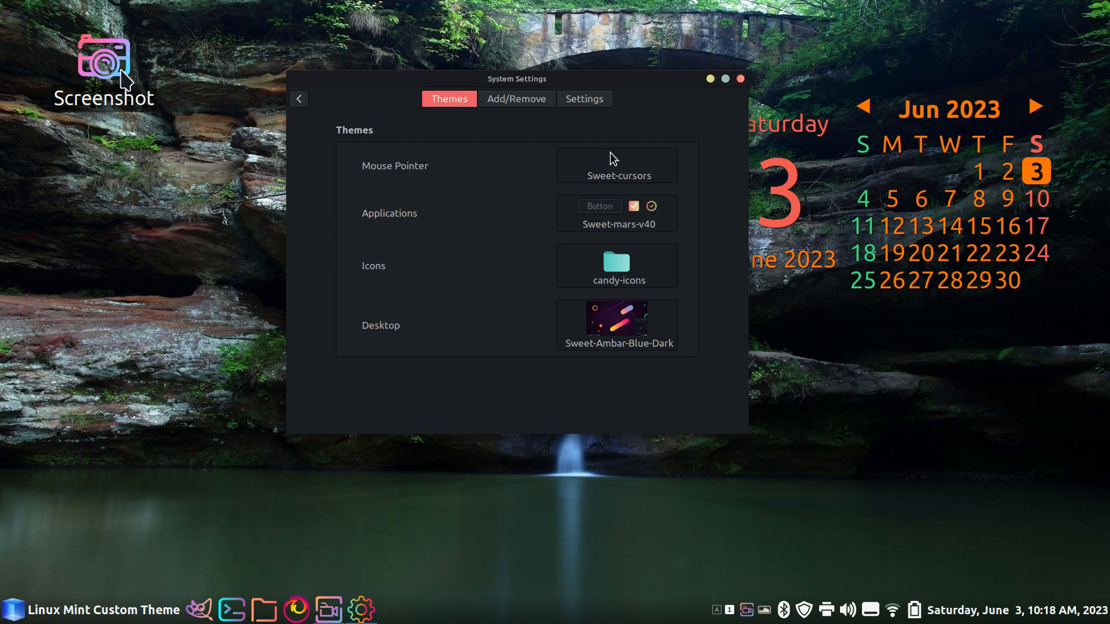
{"action": "double_click", "coordinate": [104, 64]}
{"action": "left_click_drag", "start_coordinate": [575, 226], "coordinate": [899, 370]}
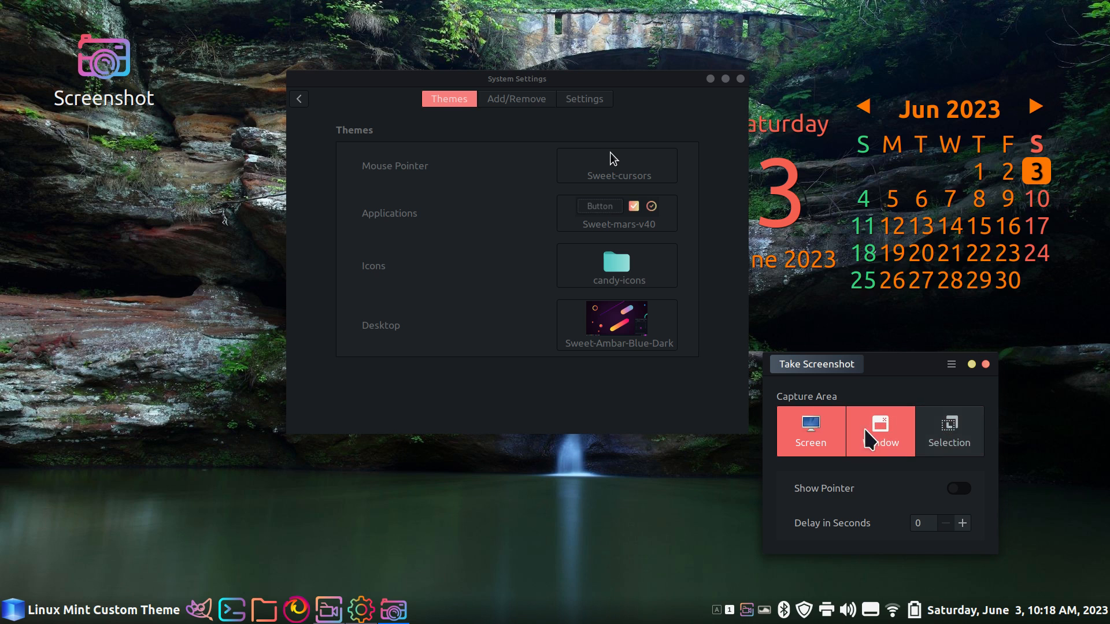
{"action": "left_click", "coordinate": [881, 432]}
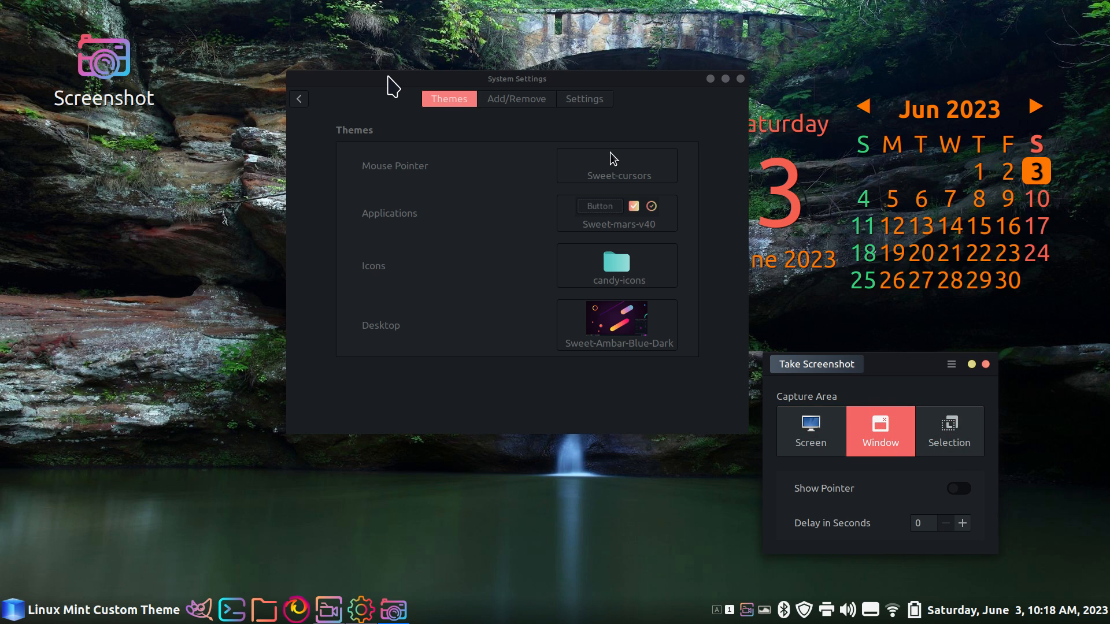
{"action": "left_click_drag", "start_coordinate": [368, 100], "coordinate": [304, 128]}
{"action": "left_click_drag", "start_coordinate": [598, 109], "coordinate": [553, 95]}
{"action": "left_click_drag", "start_coordinate": [916, 374], "coordinate": [479, 198]}
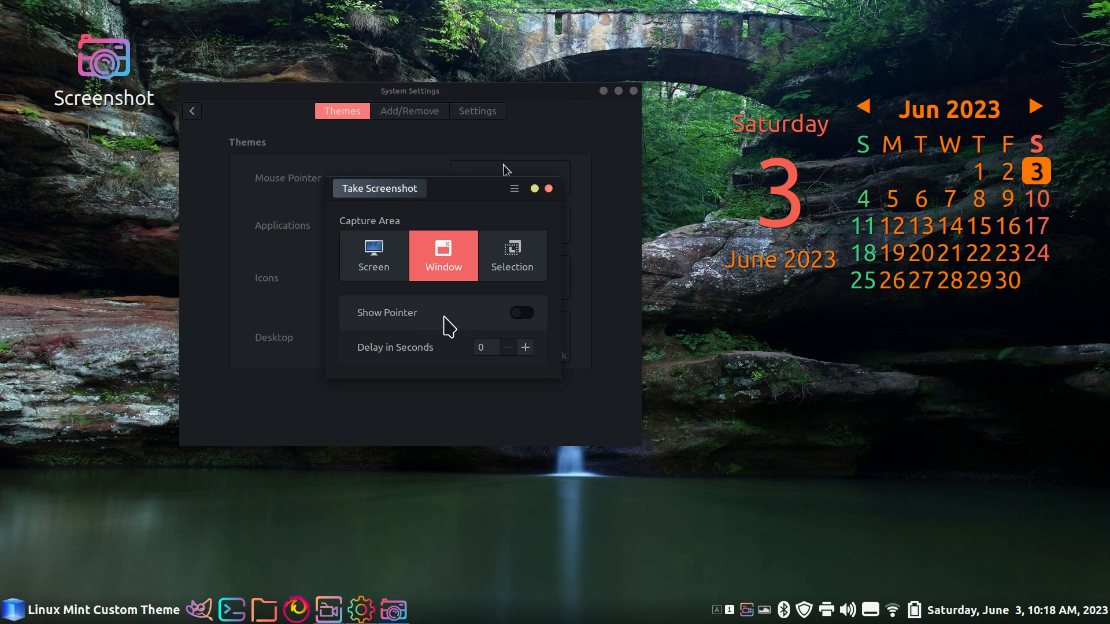
{"action": "left_click", "coordinate": [384, 190]}
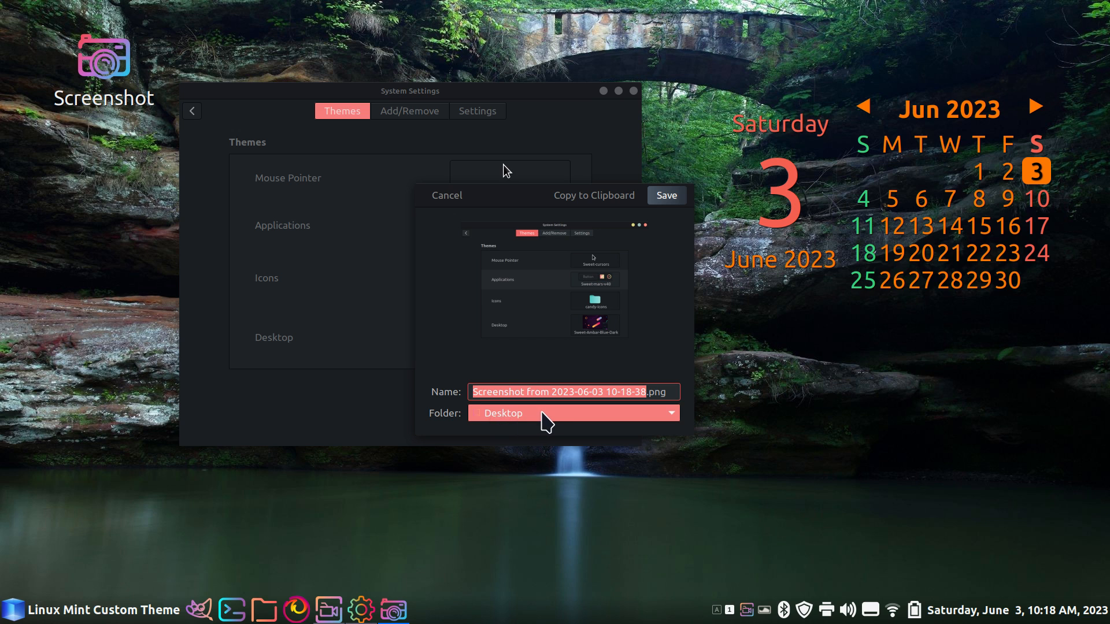
Step: Review the available destination folders and save the screenshot to the Desktop folder under its suggested name
{"action": "left_click", "coordinate": [545, 414]}
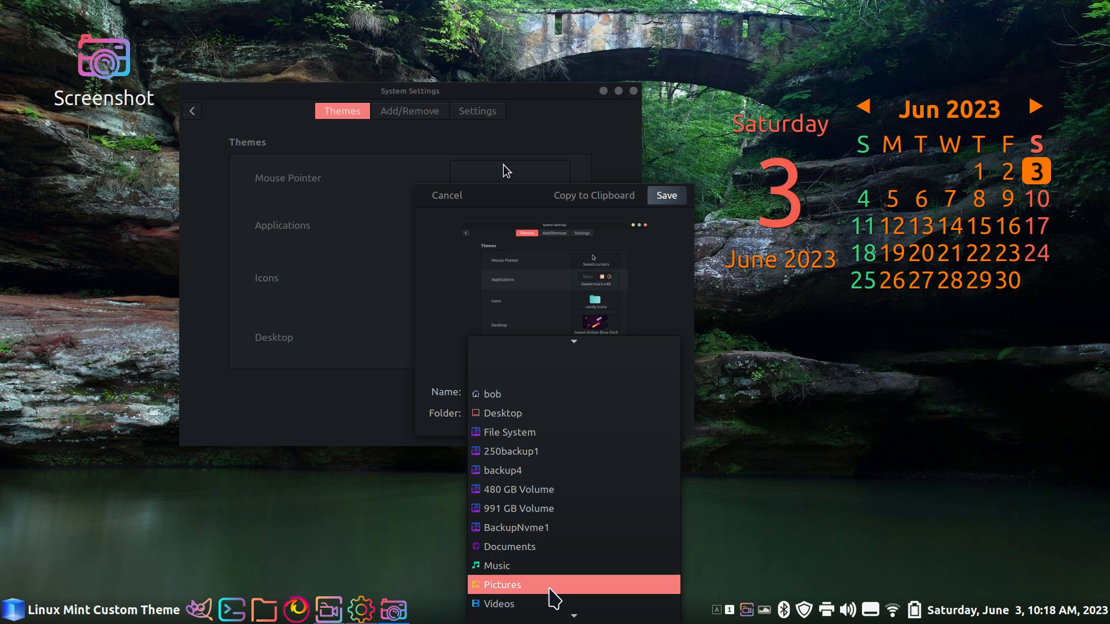
{"action": "scroll", "coordinate": [578, 588], "scroll_direction": "down", "scroll_amount": 2}
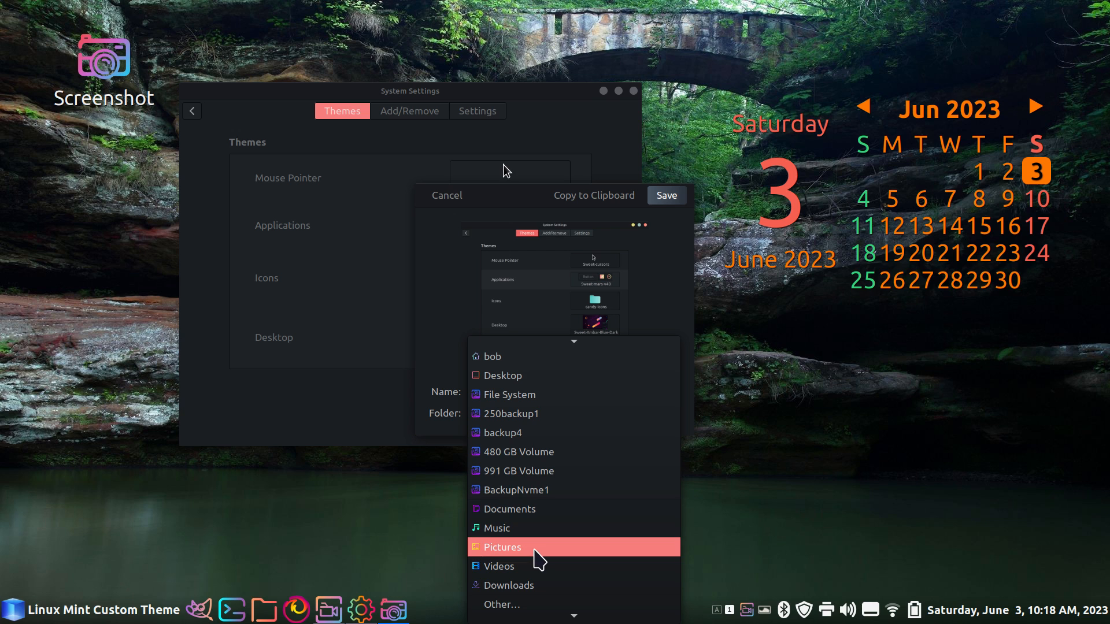
{"action": "left_click", "coordinate": [668, 282]}
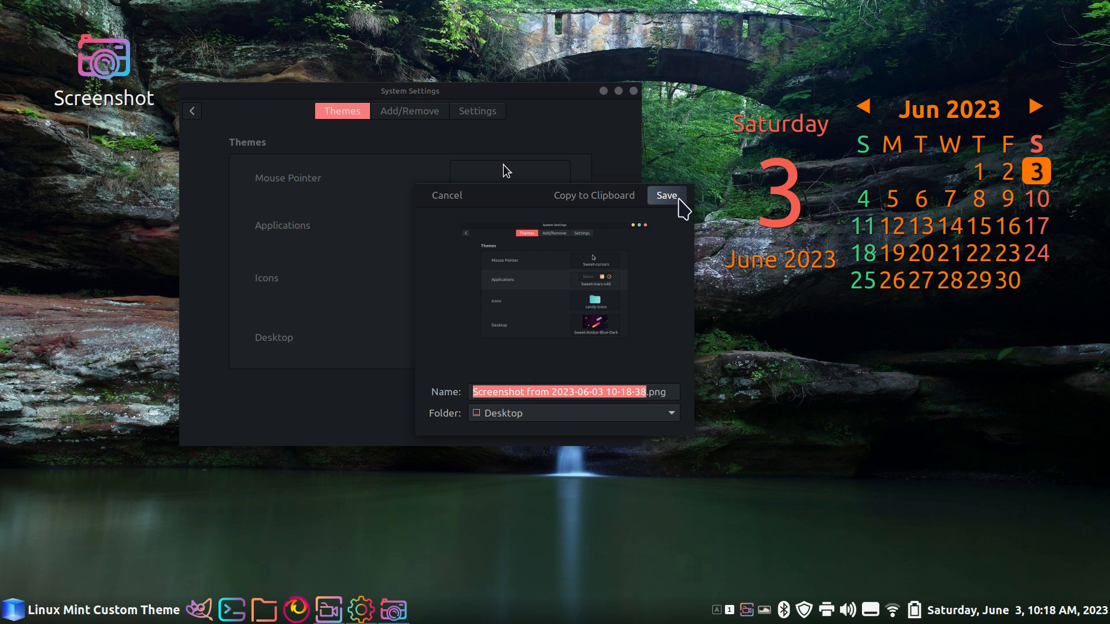
{"action": "left_click", "coordinate": [679, 199]}
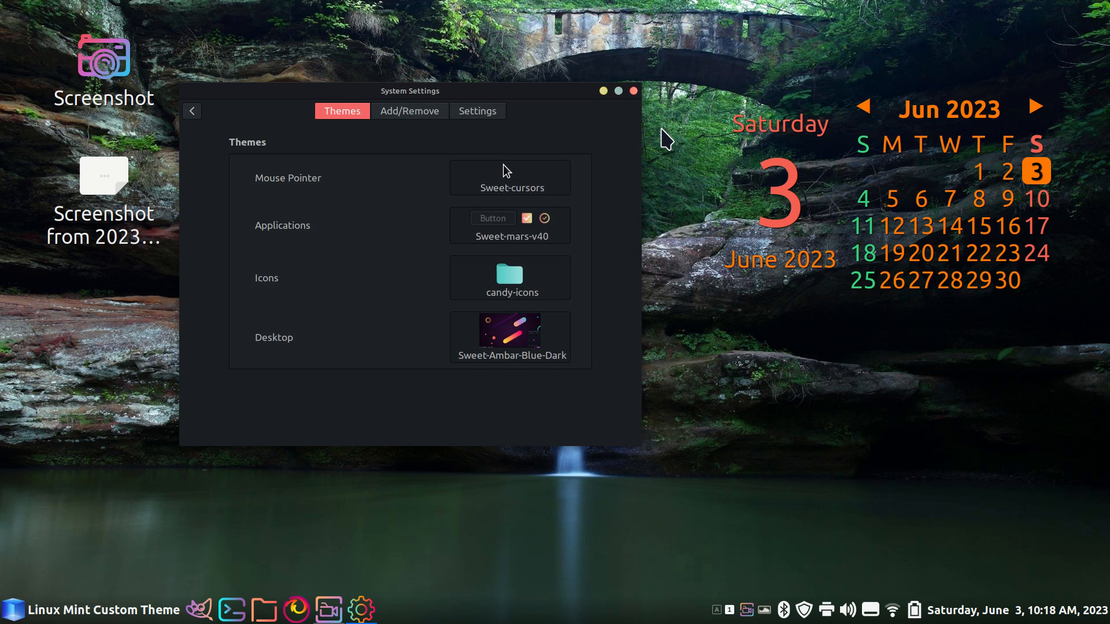
Step: Close System Settings, view the saved screenshot from the desktop and close the image viewer
{"action": "left_click", "coordinate": [634, 91]}
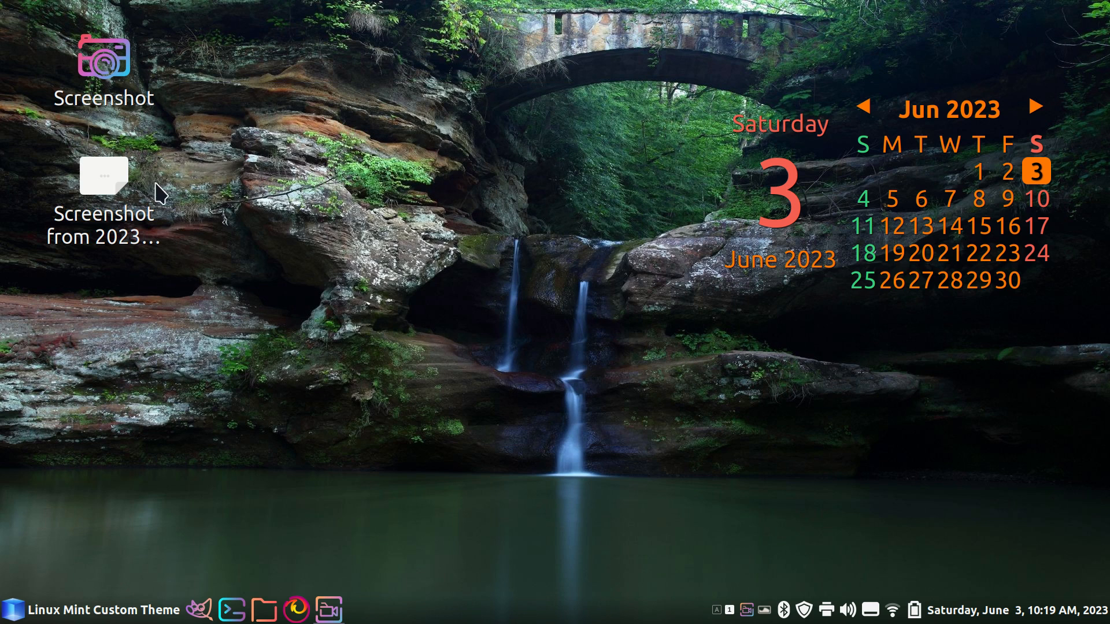
{"action": "double_click", "coordinate": [105, 174]}
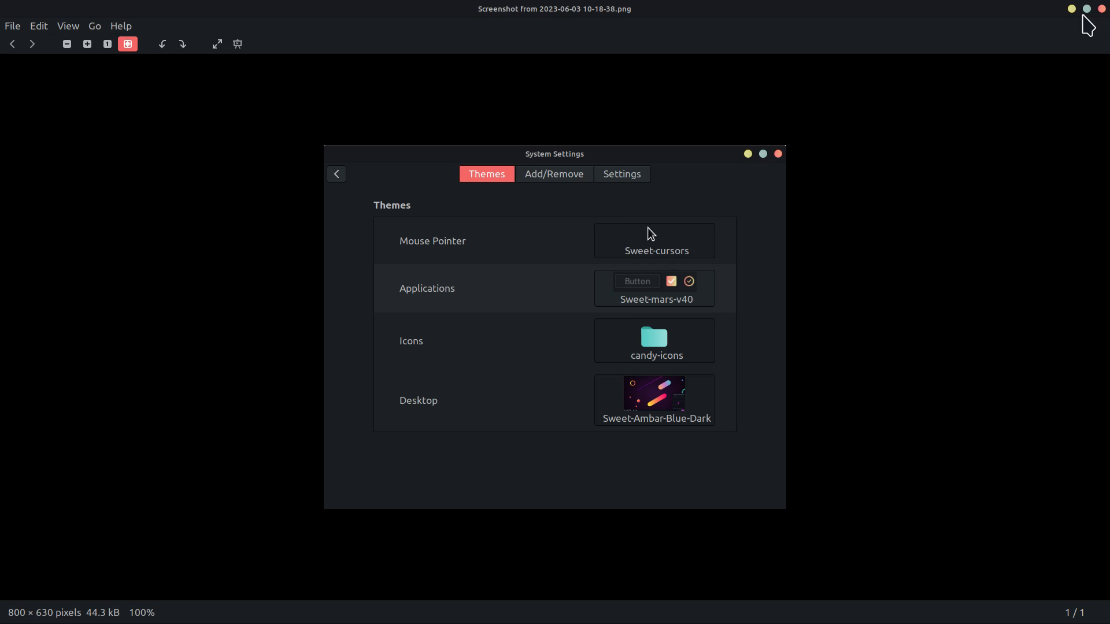
{"action": "left_click", "coordinate": [1101, 9]}
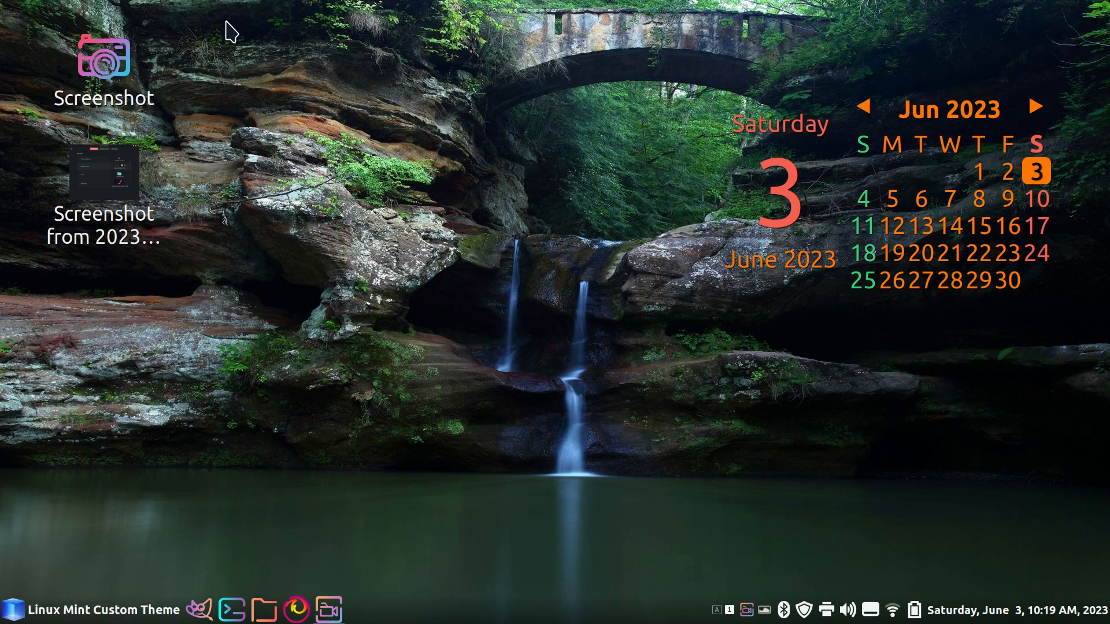
Step: Select both icons on the desktop, the Screenshot launcher and the saved screenshot, and delete them
{"action": "left_click_drag", "start_coordinate": [228, 18], "coordinate": [45, 315]}
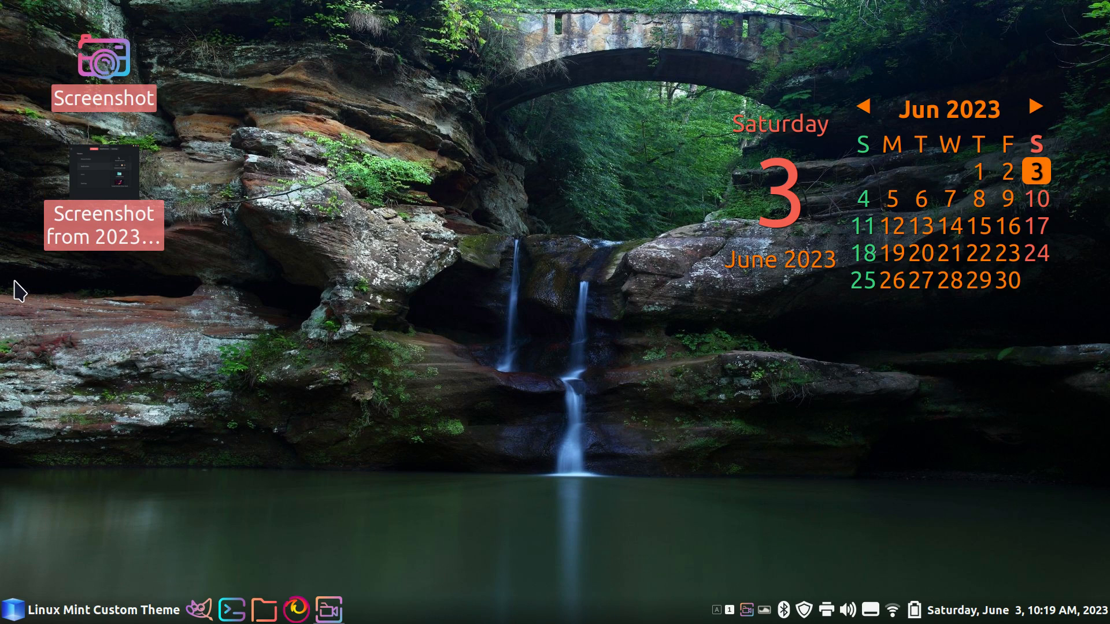
{"action": "key", "text": "Delete"}
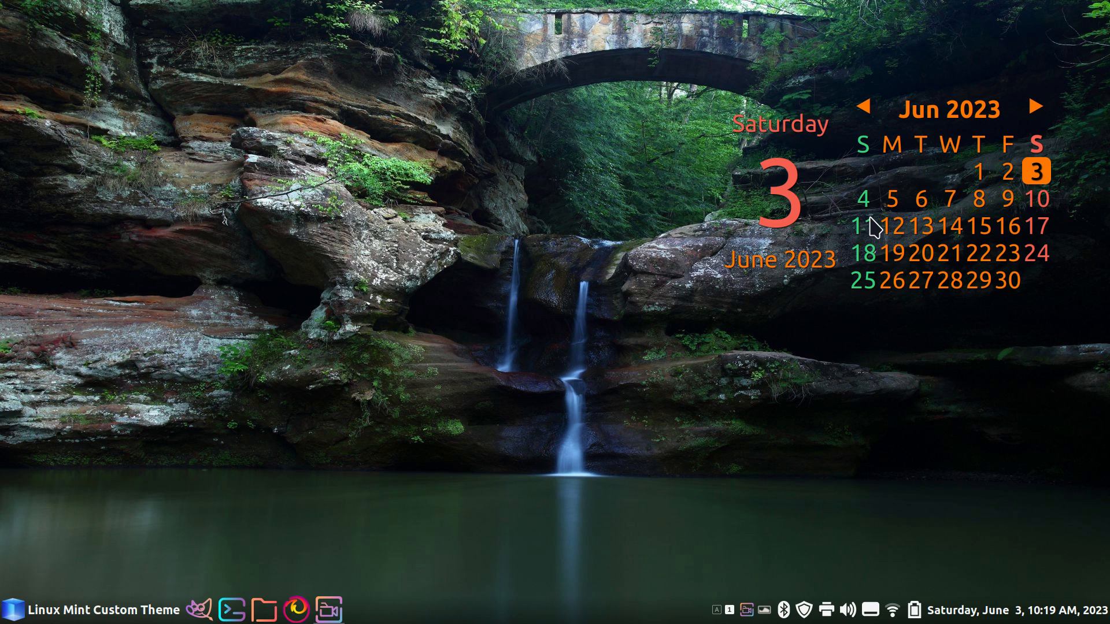
Step: Open the Desklets manager from the desktop, review the installed desklets and close it
{"action": "right_click", "coordinate": [345, 223]}
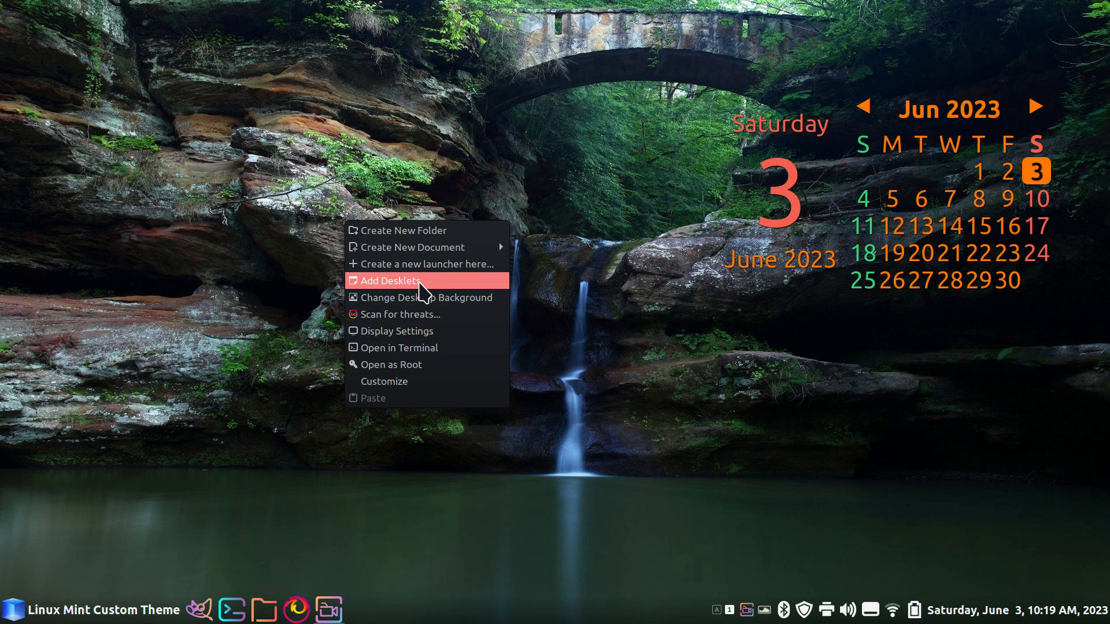
{"action": "left_click", "coordinate": [421, 283]}
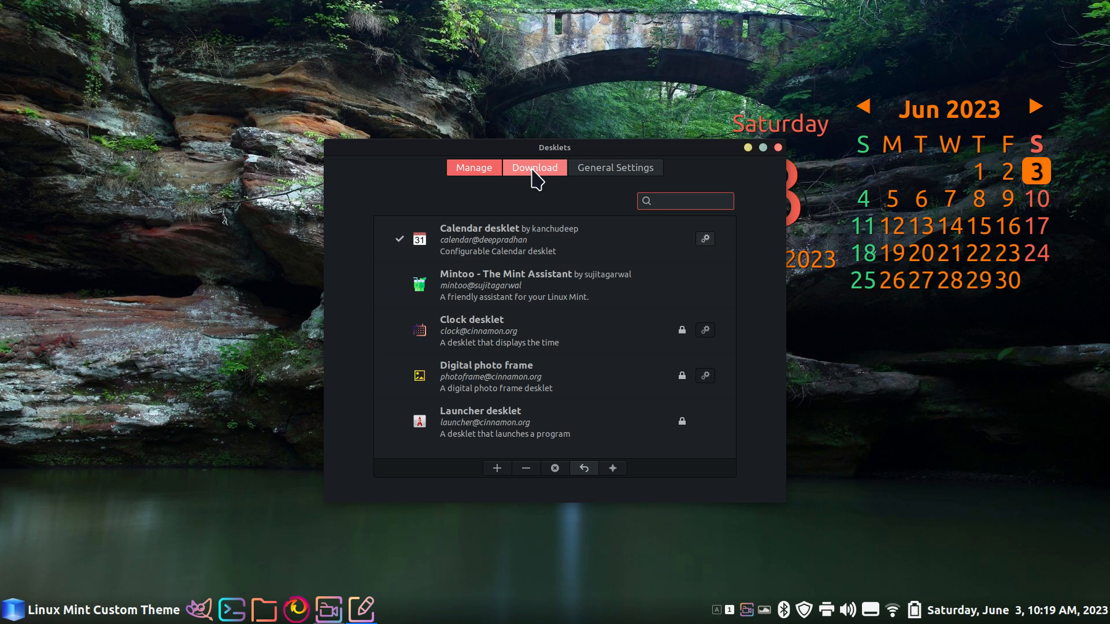
{"action": "left_click", "coordinate": [778, 148]}
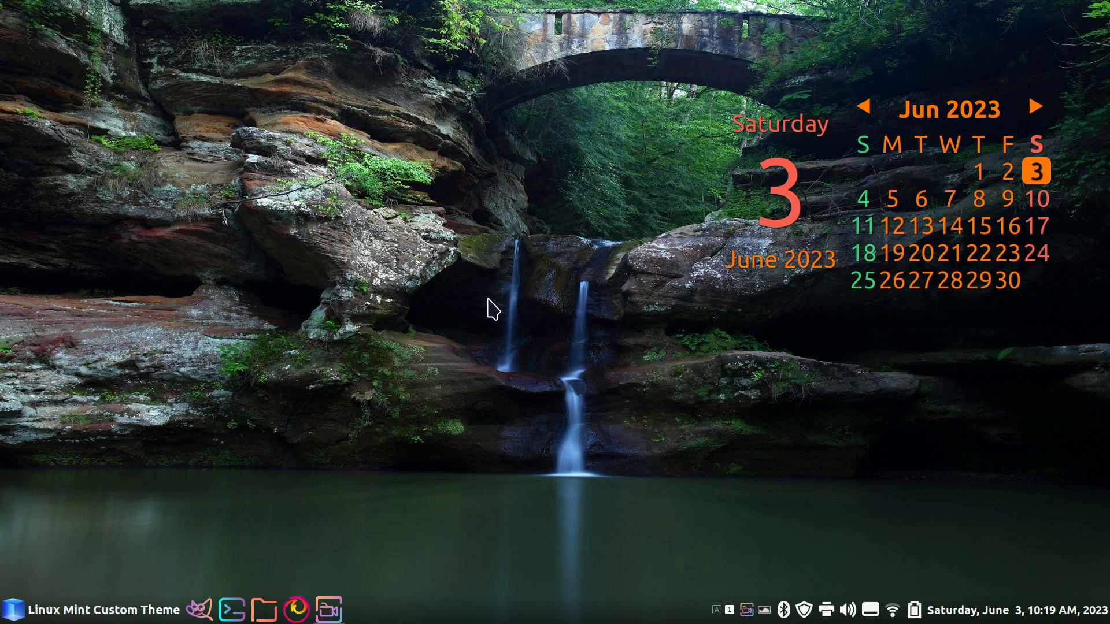
Step: Open the Themes settings and review the available choices for Applications, Icons and Desktop without changing any of them
{"action": "right_click", "coordinate": [509, 614]}
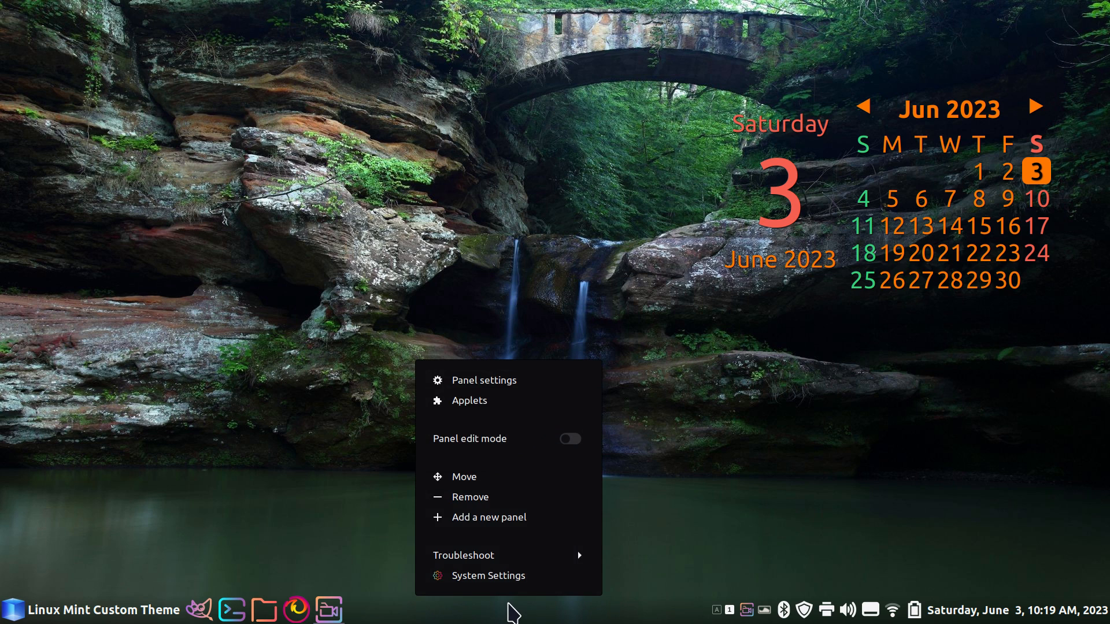
{"action": "left_click", "coordinate": [518, 577]}
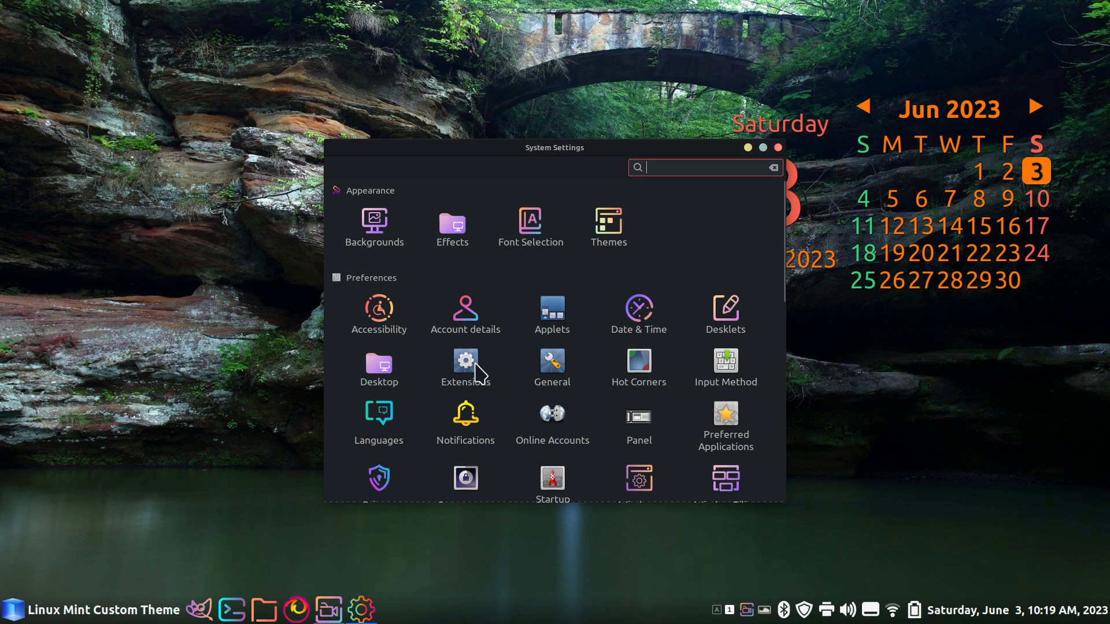
{"action": "left_click", "coordinate": [608, 223]}
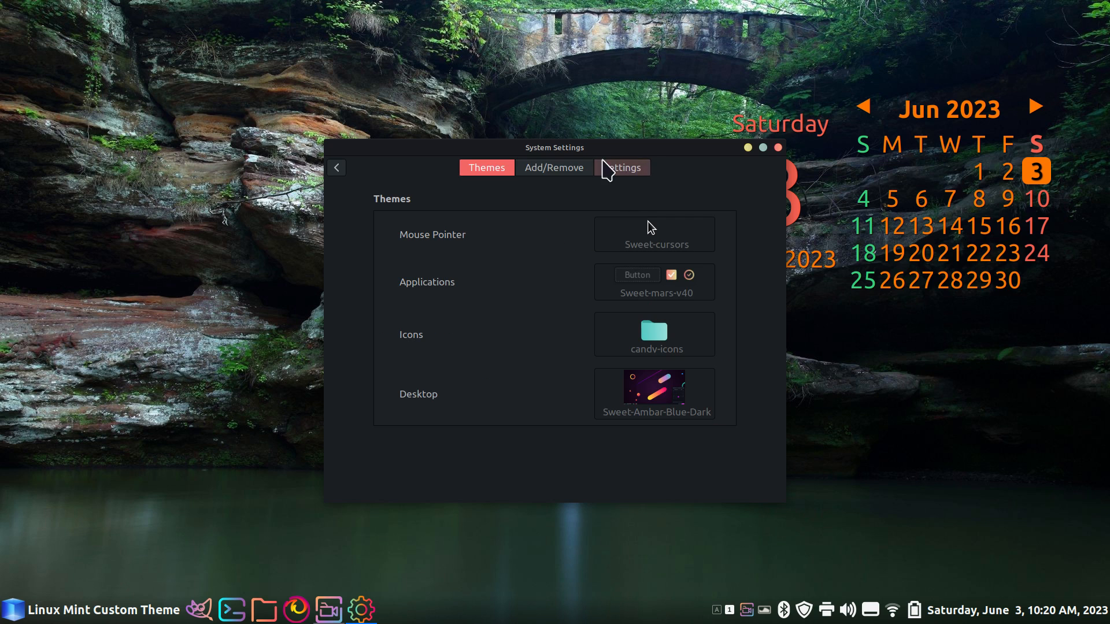
{"action": "left_click_drag", "start_coordinate": [678, 158], "coordinate": [656, 139]}
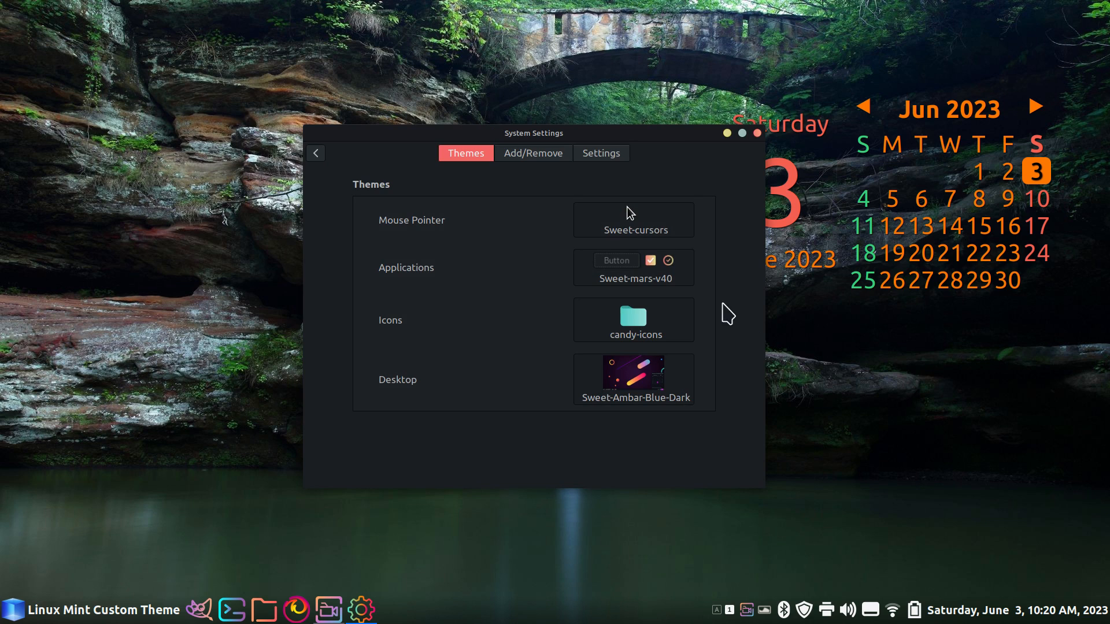
{"action": "left_click", "coordinate": [658, 275]}
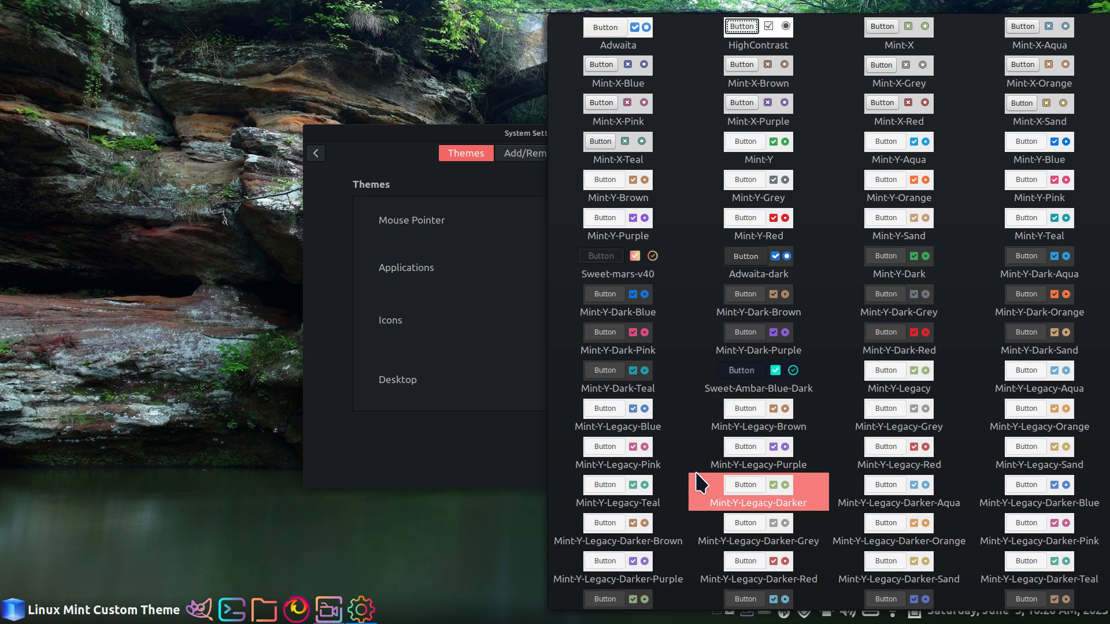
{"action": "left_click", "coordinate": [486, 461]}
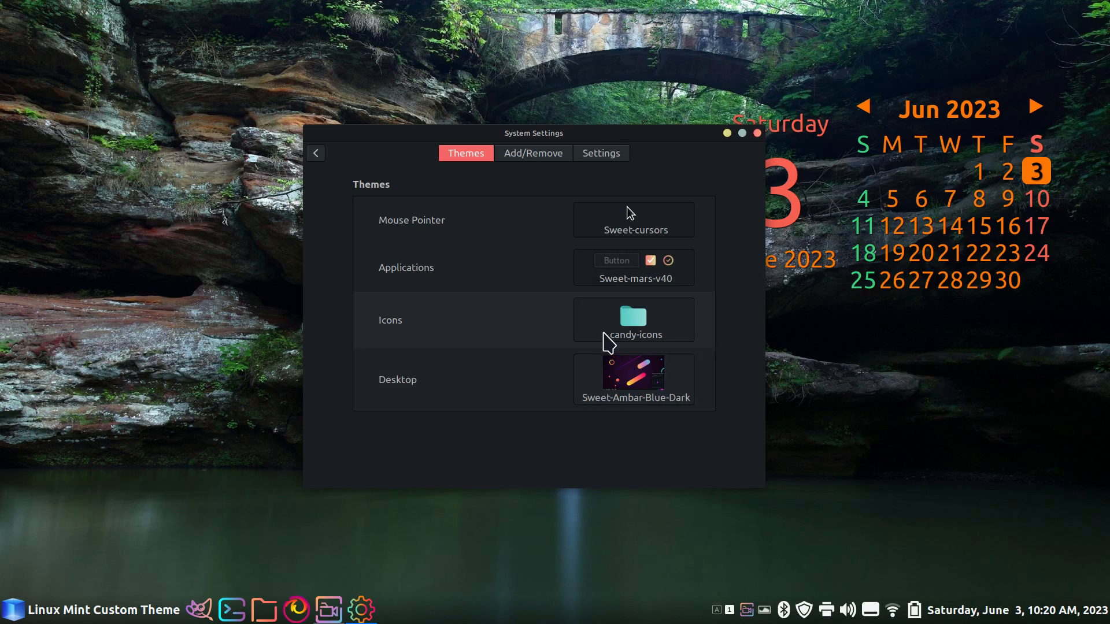
{"action": "left_click", "coordinate": [602, 334]}
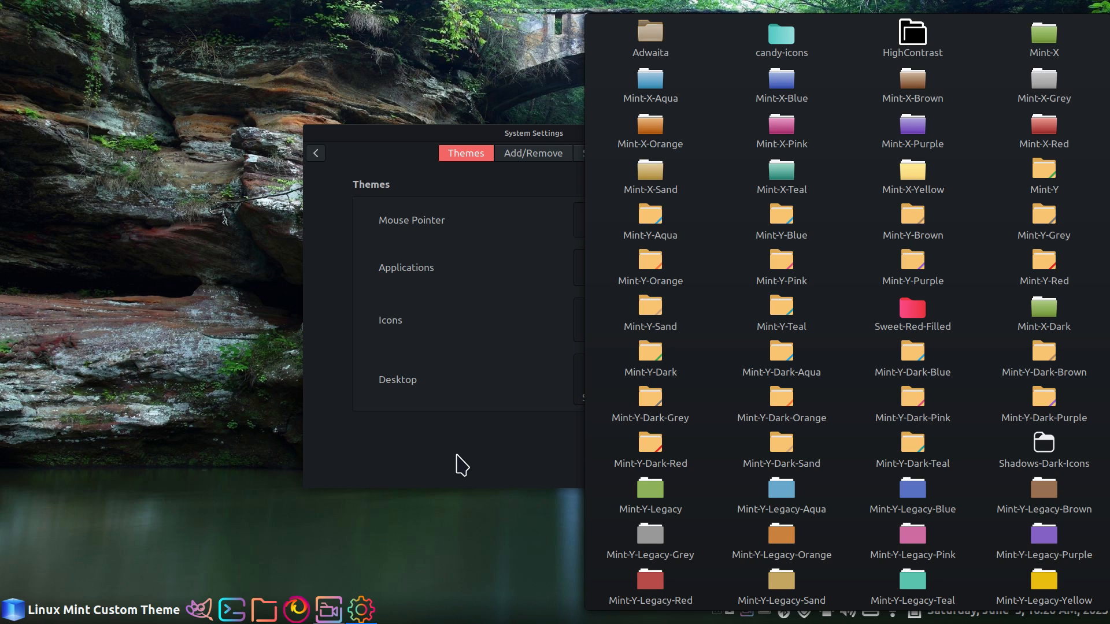
{"action": "left_click", "coordinate": [462, 466]}
{"action": "left_click", "coordinate": [609, 401]}
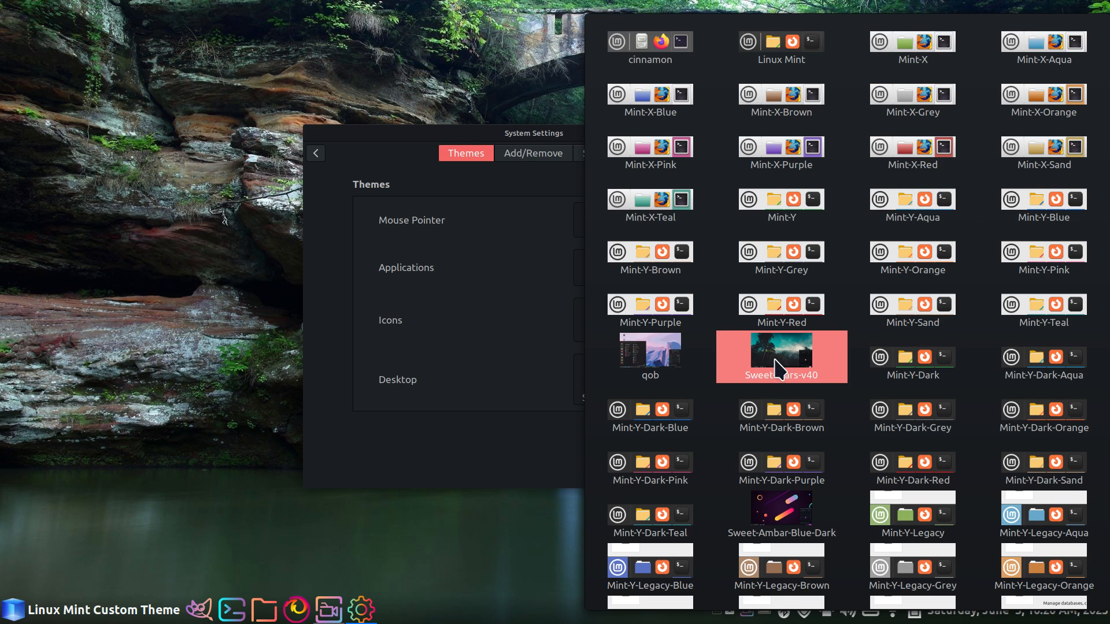
{"action": "left_click", "coordinate": [512, 466]}
Step: Browse the downloadable Cinnamon themes through to the end of the list, sorted by popularity, and close System Settings
{"action": "left_click", "coordinate": [578, 155]}
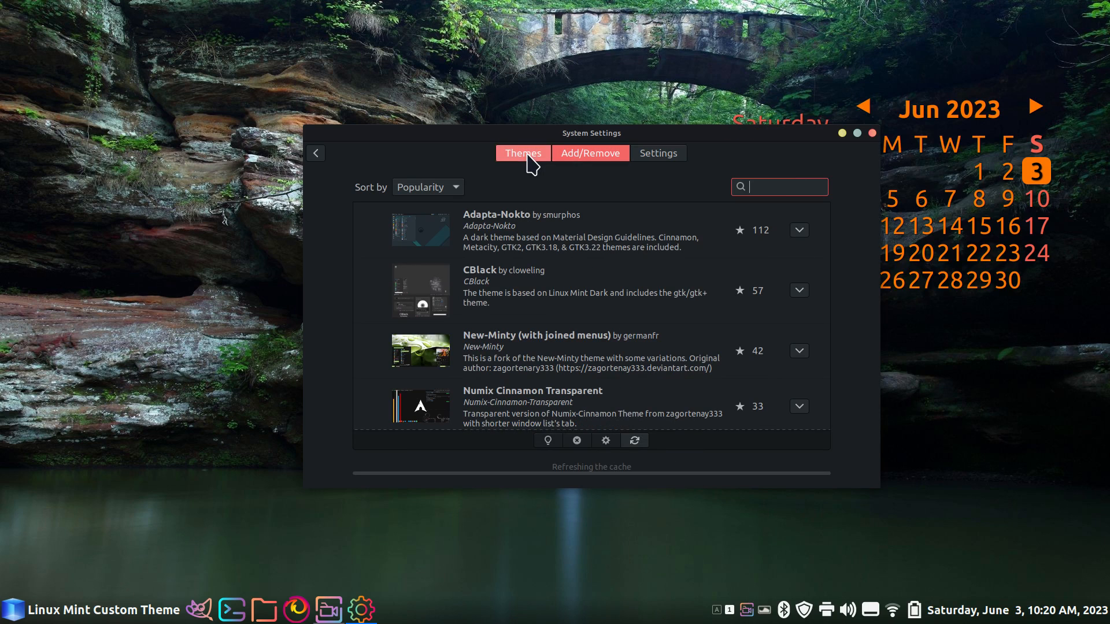
{"action": "scroll", "coordinate": [540, 292], "scroll_direction": "down", "scroll_amount": 10}
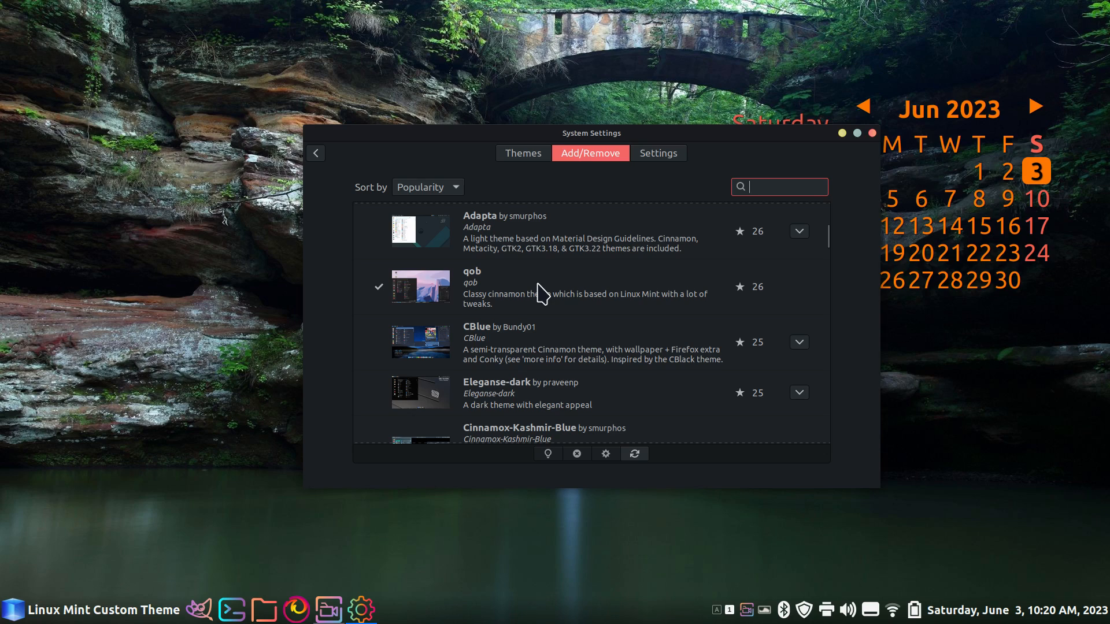
{"action": "scroll", "coordinate": [540, 292], "scroll_direction": "down", "scroll_amount": 10}
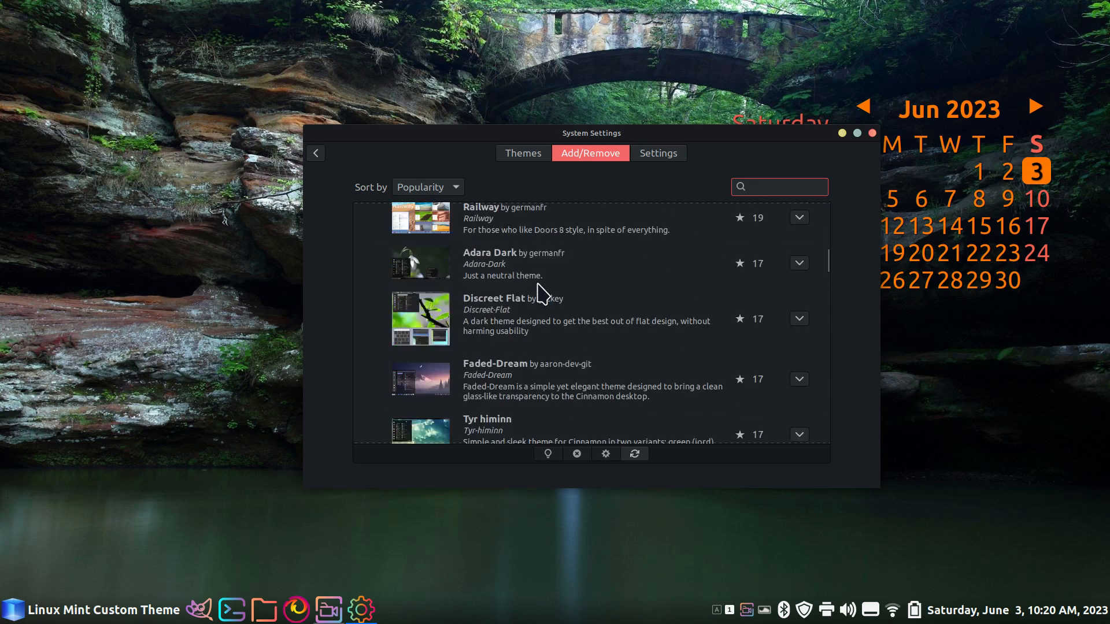
{"action": "scroll", "coordinate": [542, 294], "scroll_direction": "down", "scroll_amount": 10}
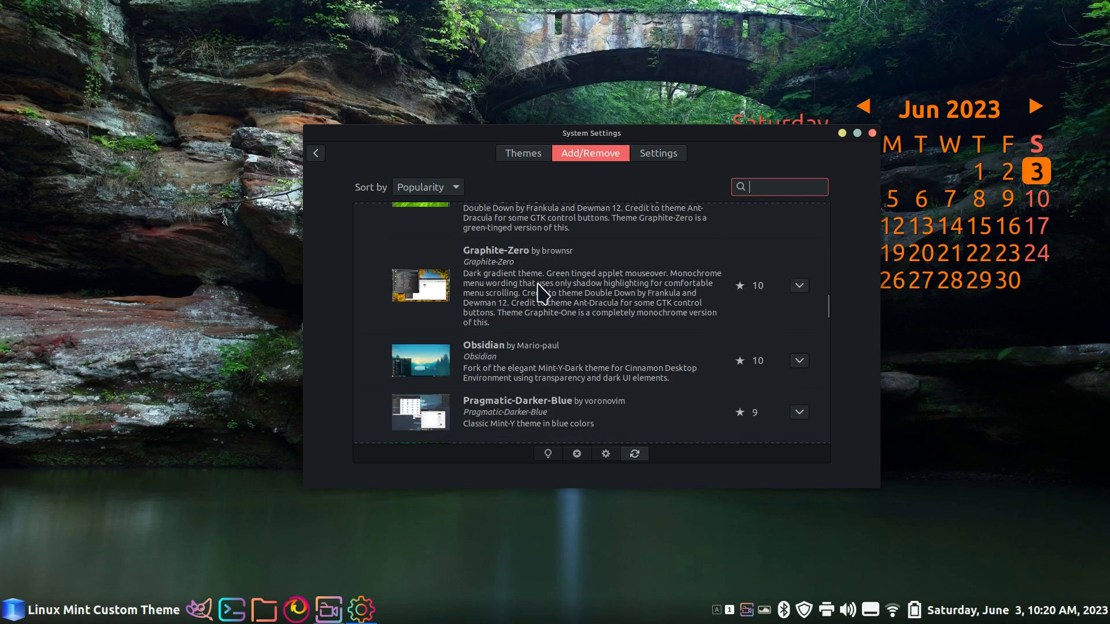
{"action": "scroll", "coordinate": [542, 294], "scroll_direction": "down", "scroll_amount": 10}
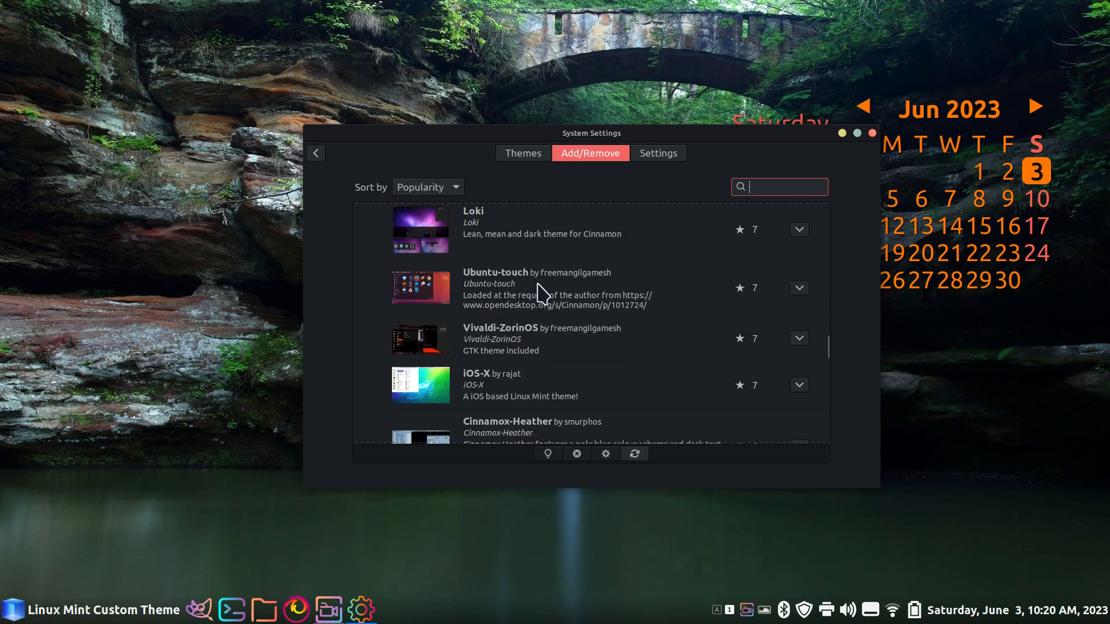
{"action": "scroll", "coordinate": [542, 293], "scroll_direction": "down", "scroll_amount": 10}
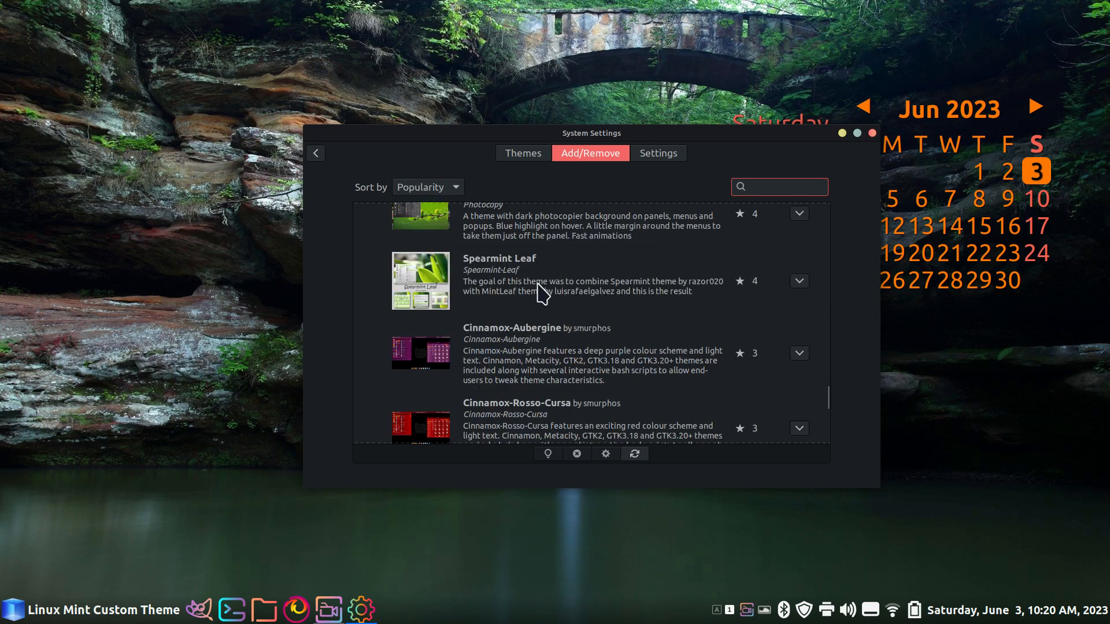
{"action": "scroll", "coordinate": [542, 293], "scroll_direction": "down", "scroll_amount": 6}
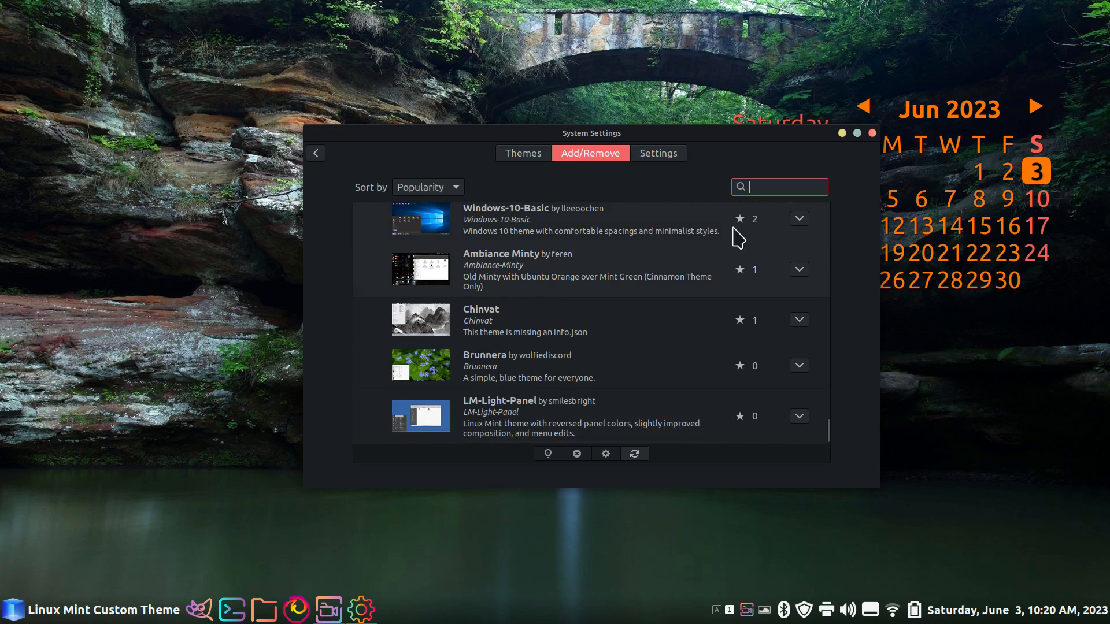
{"action": "left_click", "coordinate": [872, 133]}
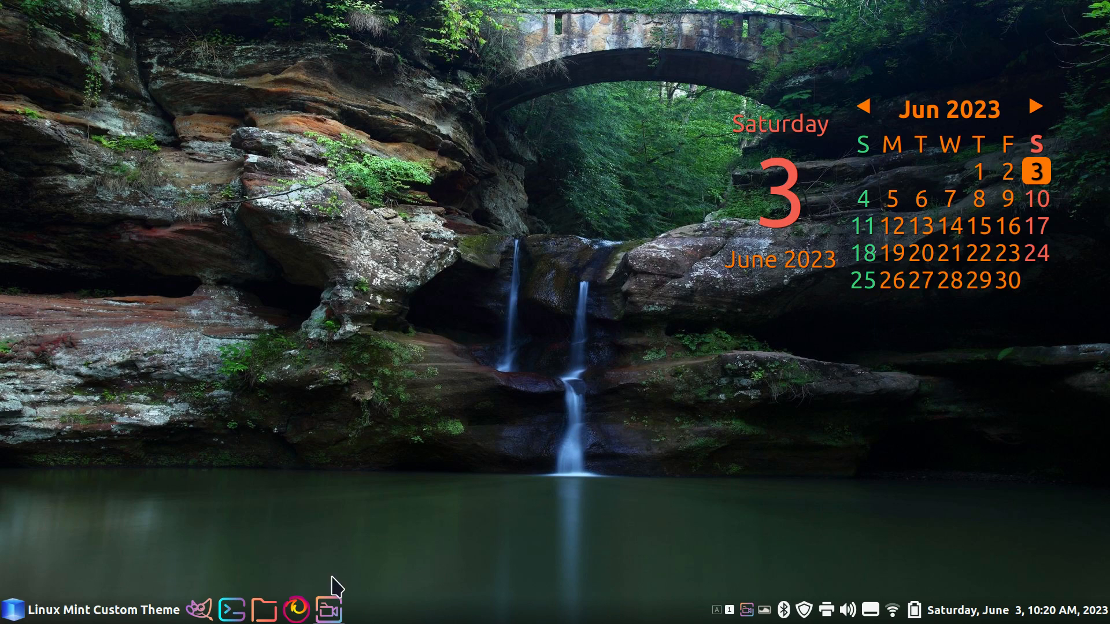
Step: Switch to the file manager, view the contents of the .themes folder in Home and close the window
{"action": "left_click", "coordinate": [264, 610]}
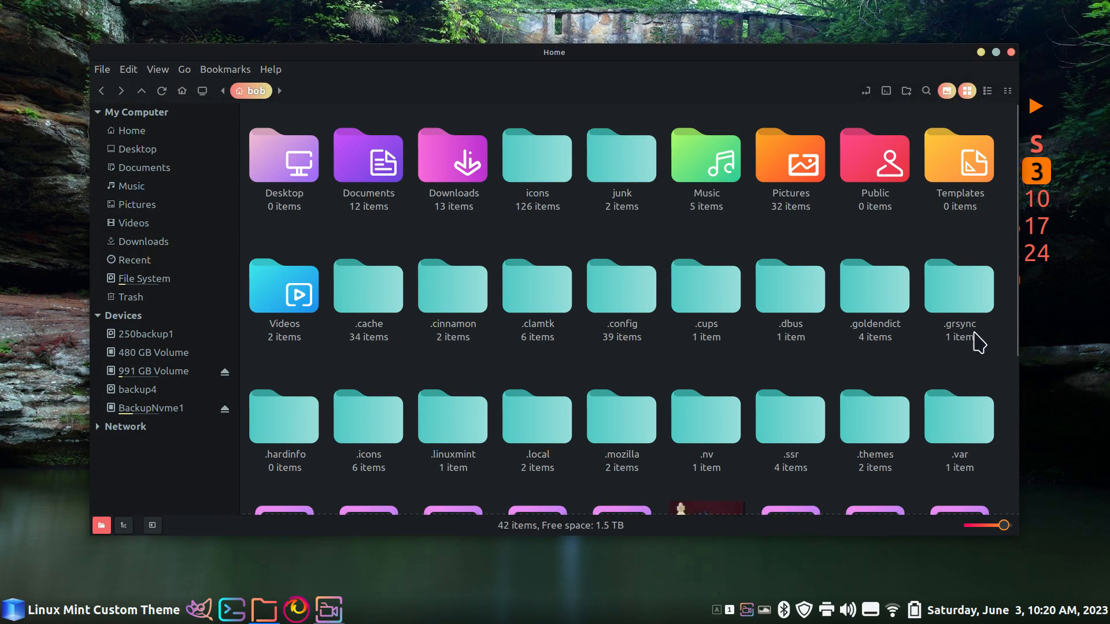
{"action": "double_click", "coordinate": [872, 437]}
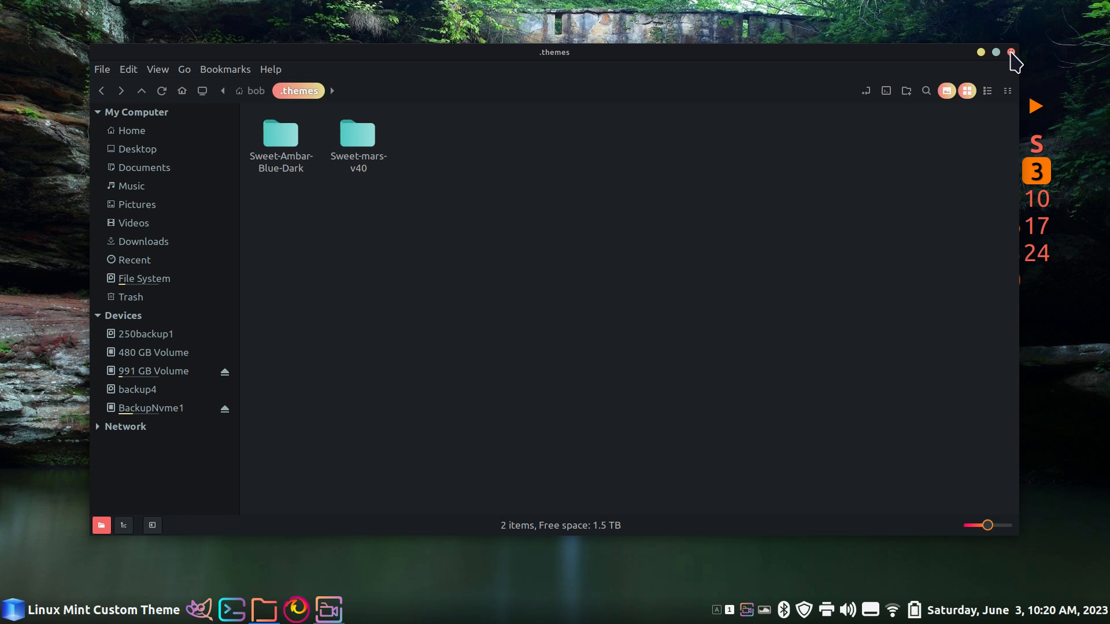
{"action": "left_click", "coordinate": [1011, 53]}
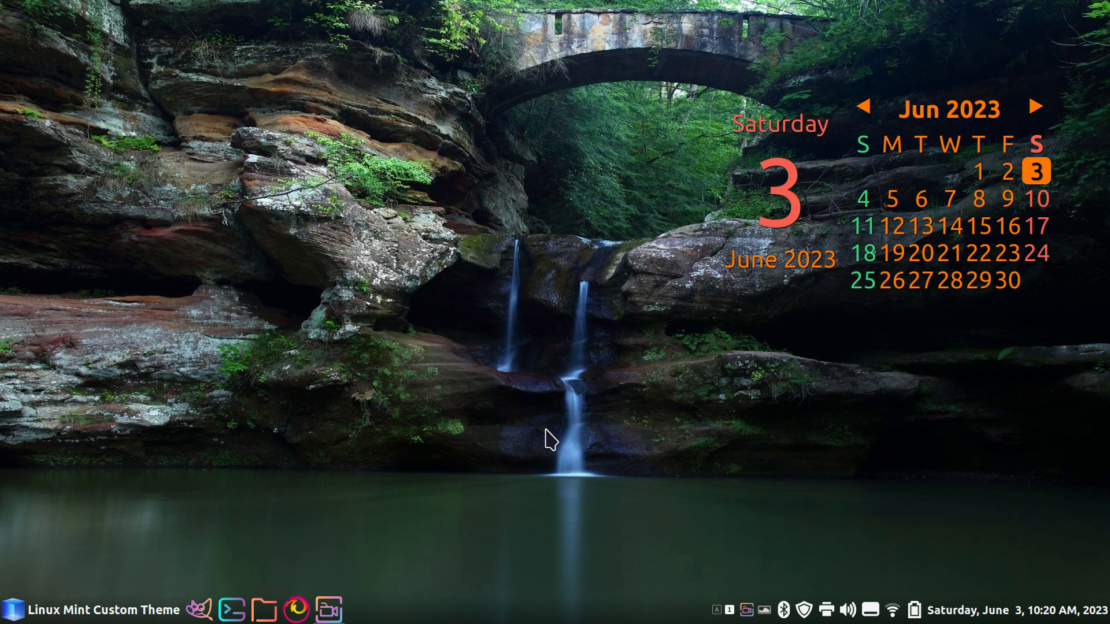
Step: Switch to Firefox, open the bookmarked Linux for Seniors YouTube channel and view the links in its About section
{"action": "left_click", "coordinate": [297, 610]}
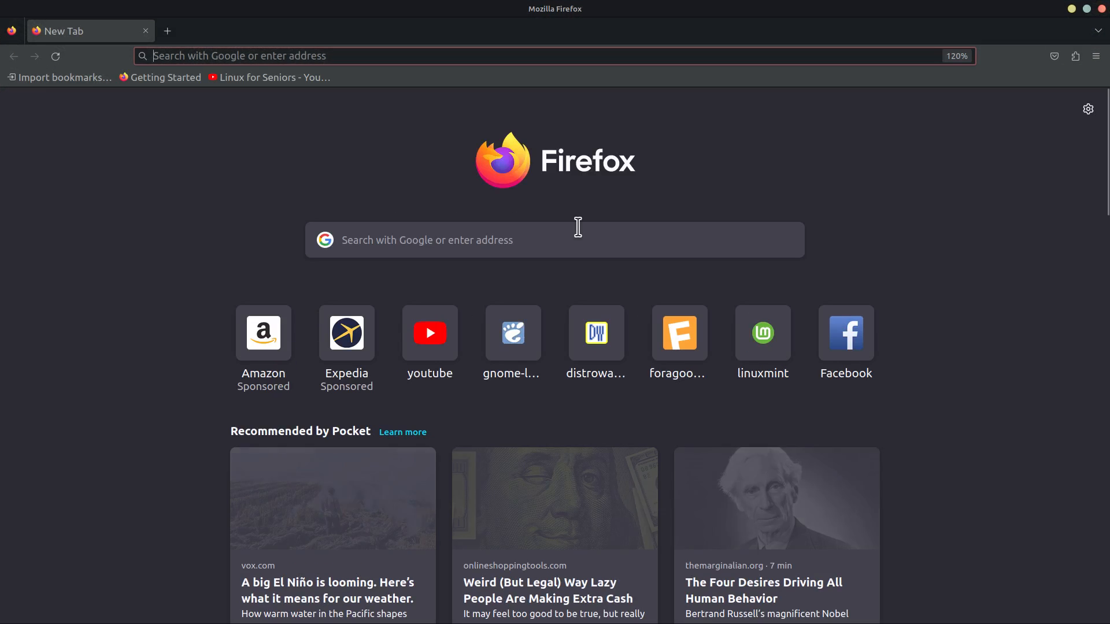
{"action": "left_click", "coordinate": [298, 78]}
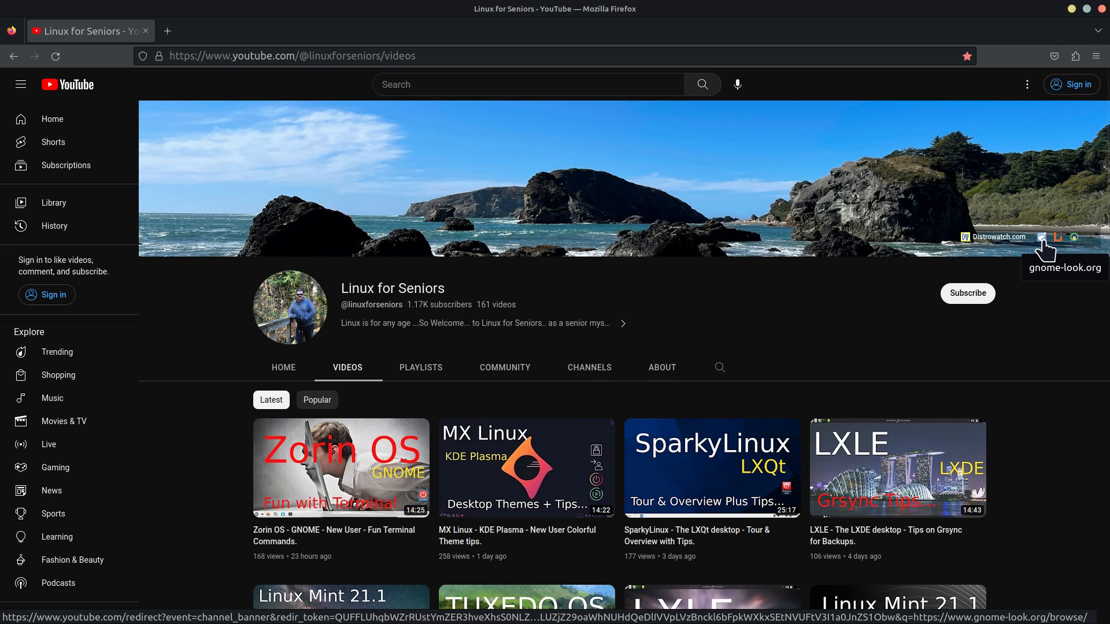
{"action": "left_click", "coordinate": [665, 372]}
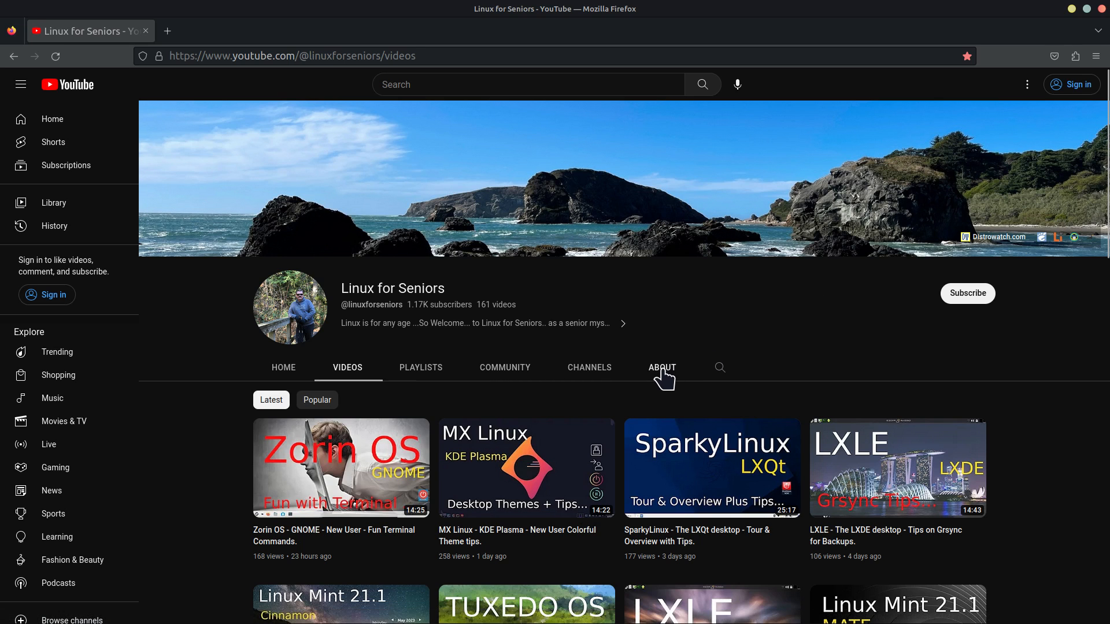
{"action": "scroll", "coordinate": [758, 411], "scroll_direction": "down", "scroll_amount": 4}
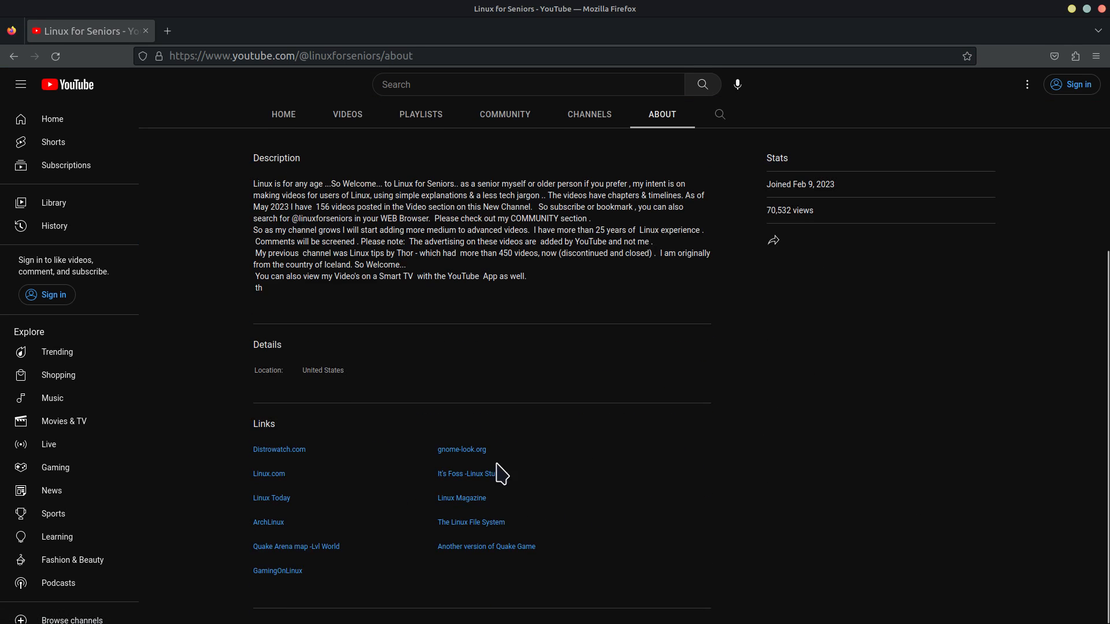
Step: Open gnome-look.org from the channel's links, view its Cursors category and minimize the browser
{"action": "left_click", "coordinate": [454, 450]}
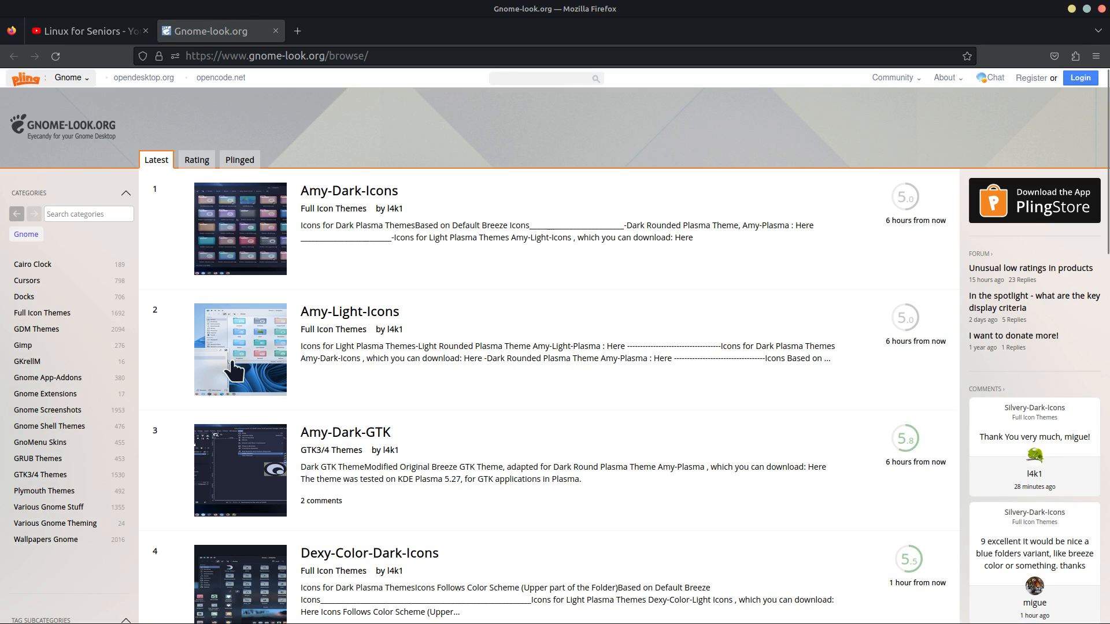
{"action": "left_click", "coordinate": [67, 280]}
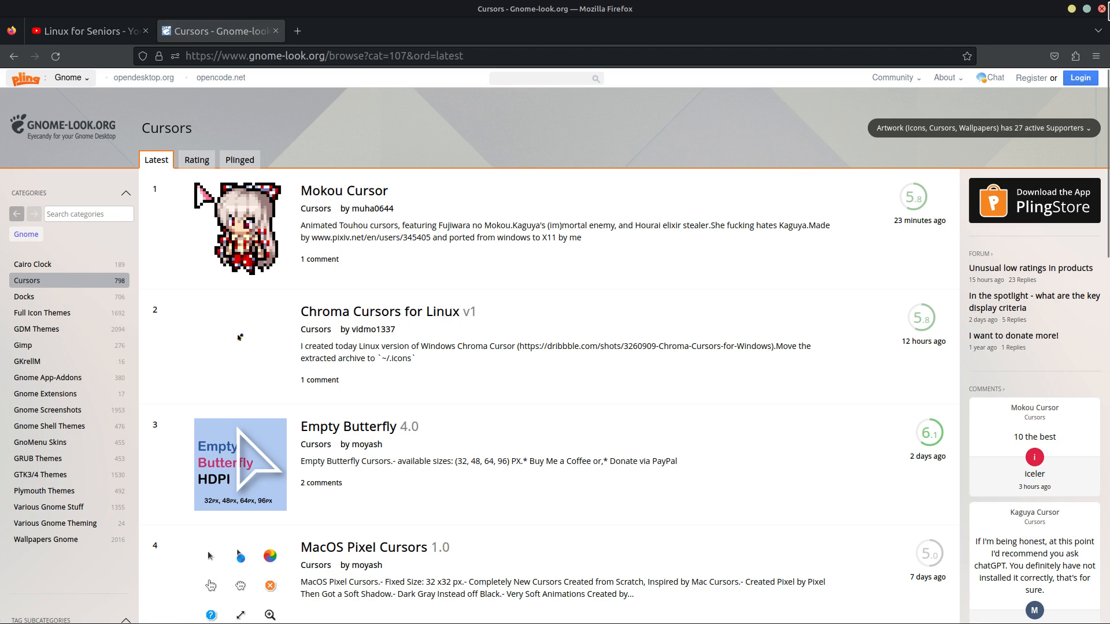
{"action": "left_click", "coordinate": [1072, 8]}
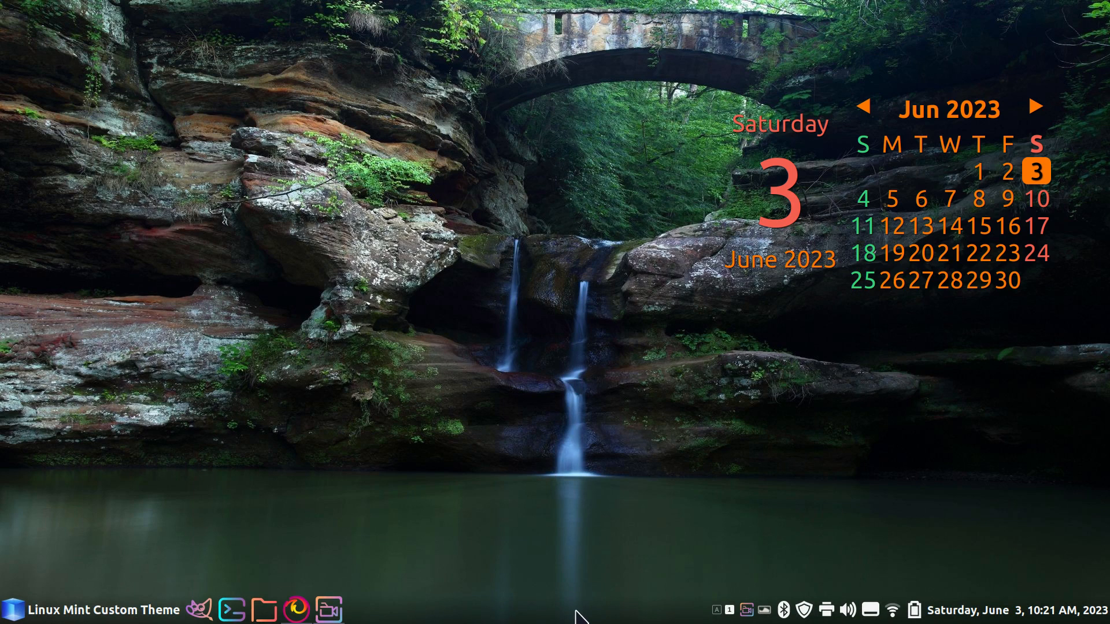
Step: Set the mouse pointer theme to Radioactive in the Themes settings and close System Settings
{"action": "right_click", "coordinate": [580, 614]}
{"action": "left_click", "coordinate": [611, 579]}
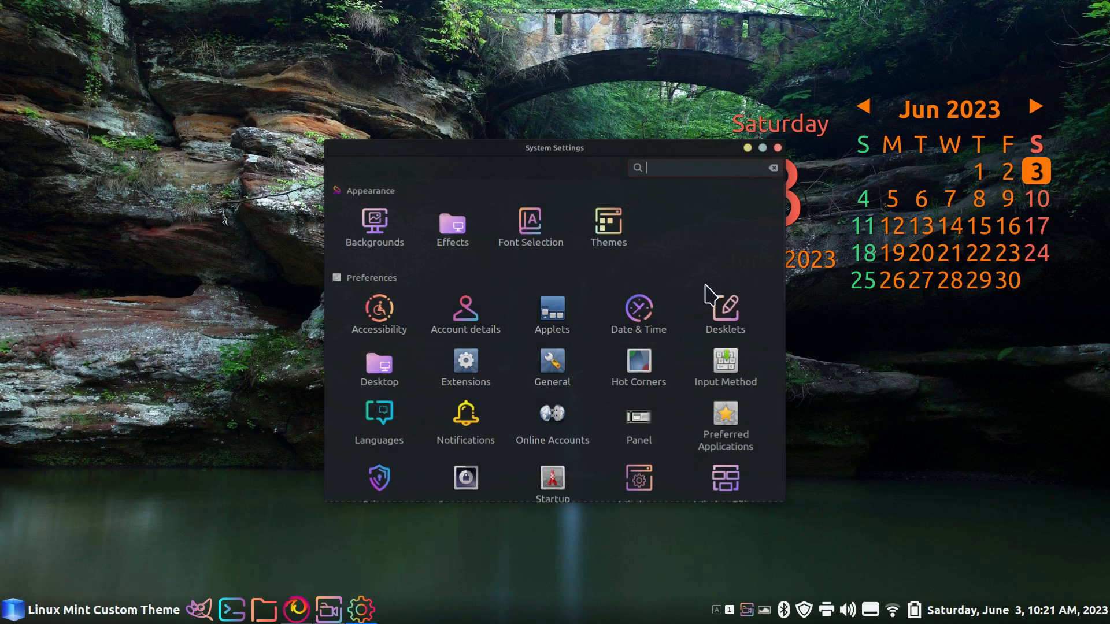
{"action": "left_click", "coordinate": [624, 255]}
{"action": "left_click", "coordinate": [685, 248]}
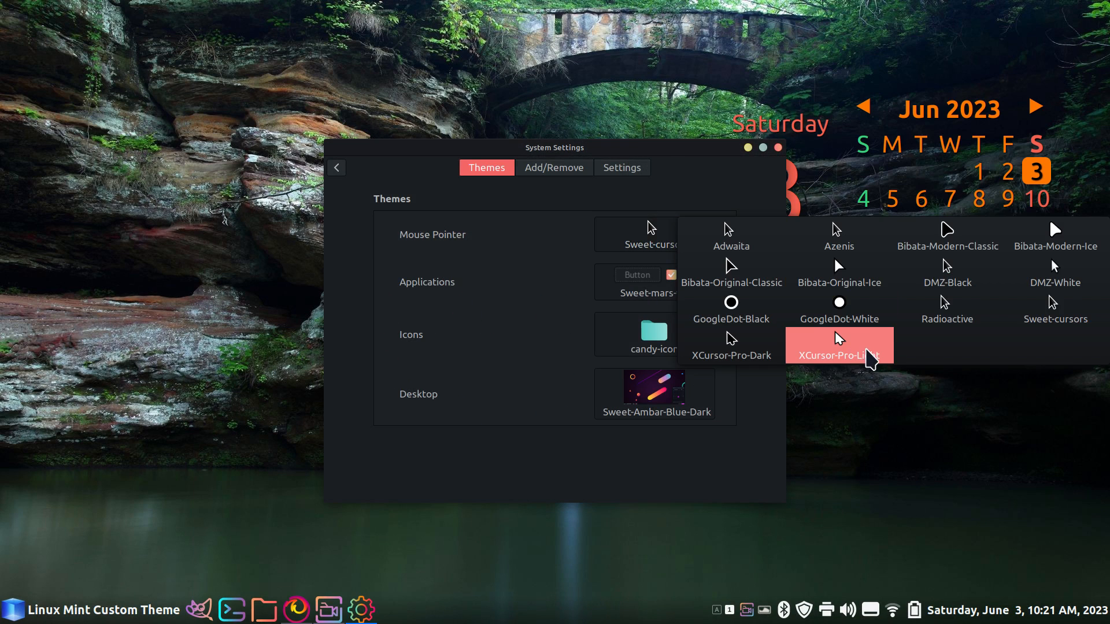
{"action": "left_click", "coordinate": [932, 320]}
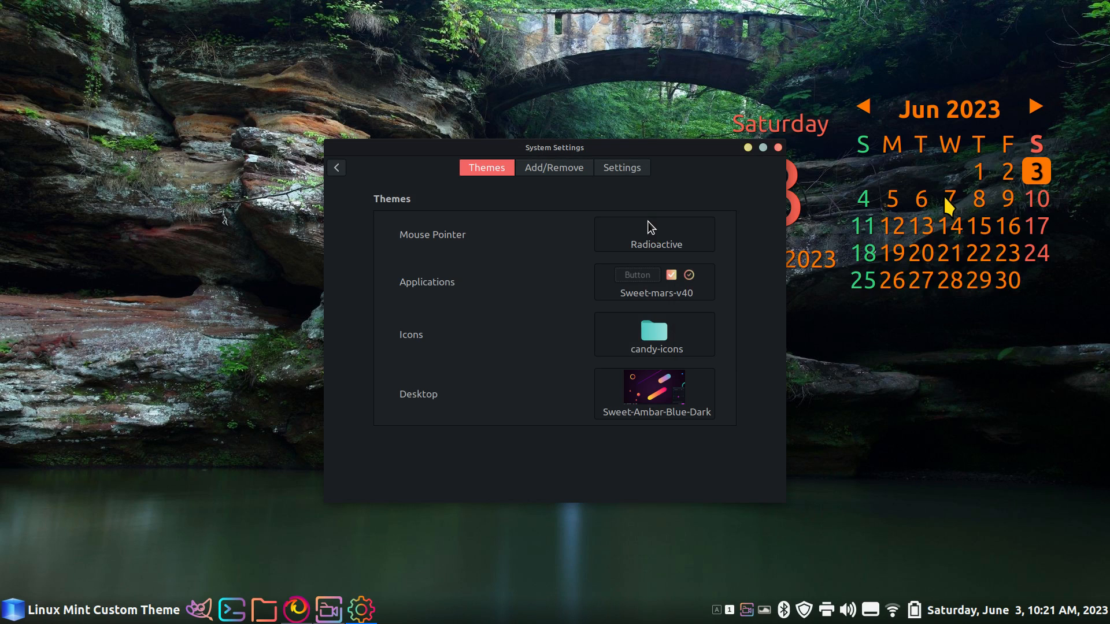
{"action": "left_click", "coordinate": [778, 148]}
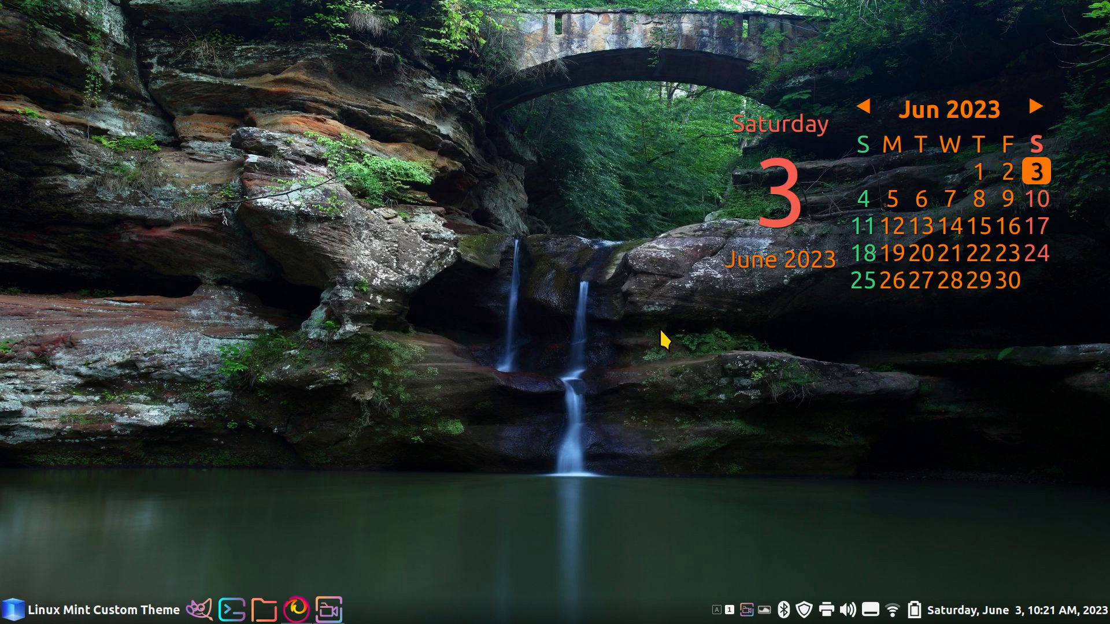
Step: Switch to Firefox, search gnome-look.org for "radio" and open the Radioactive cursor theme's page
{"action": "left_click", "coordinate": [296, 612]}
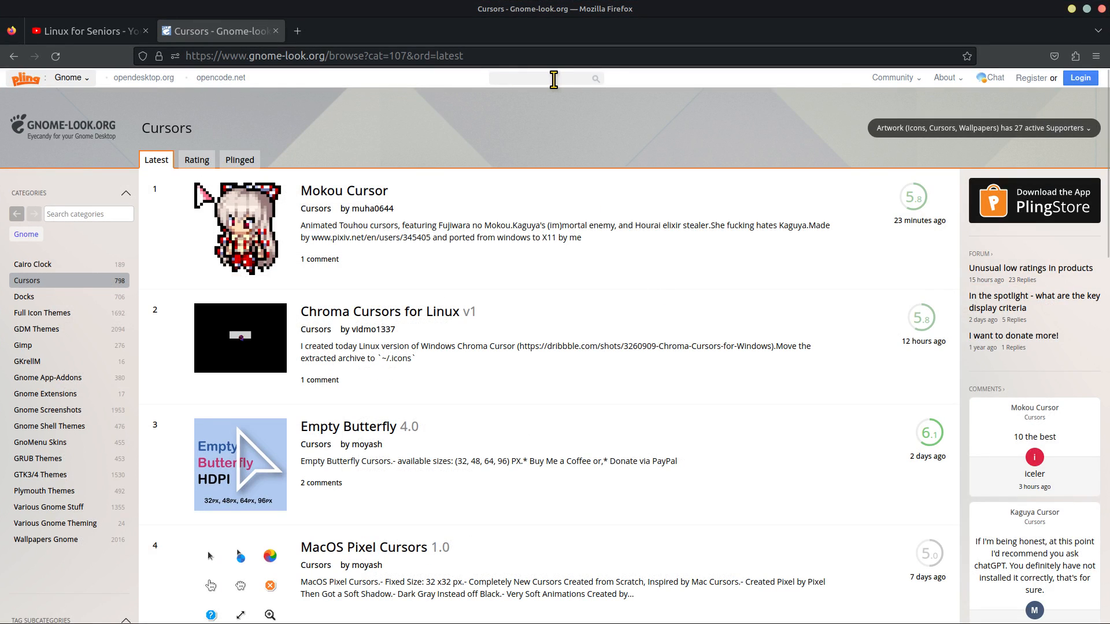
{"action": "left_click", "coordinate": [554, 79]}
{"action": "type", "text": "radio"}
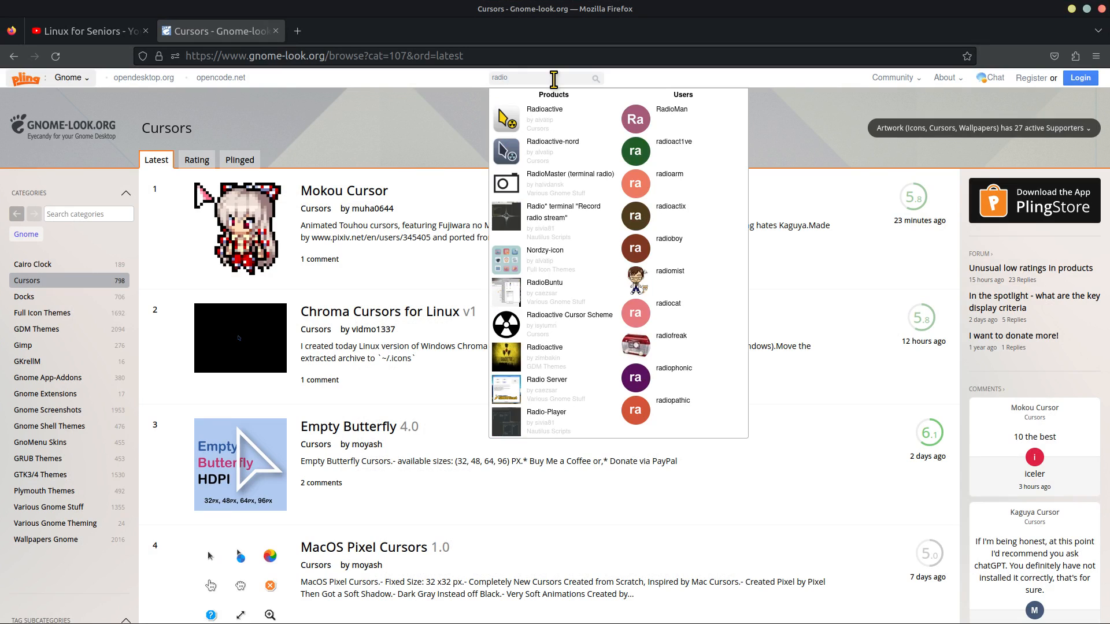
{"action": "left_click", "coordinate": [543, 118]}
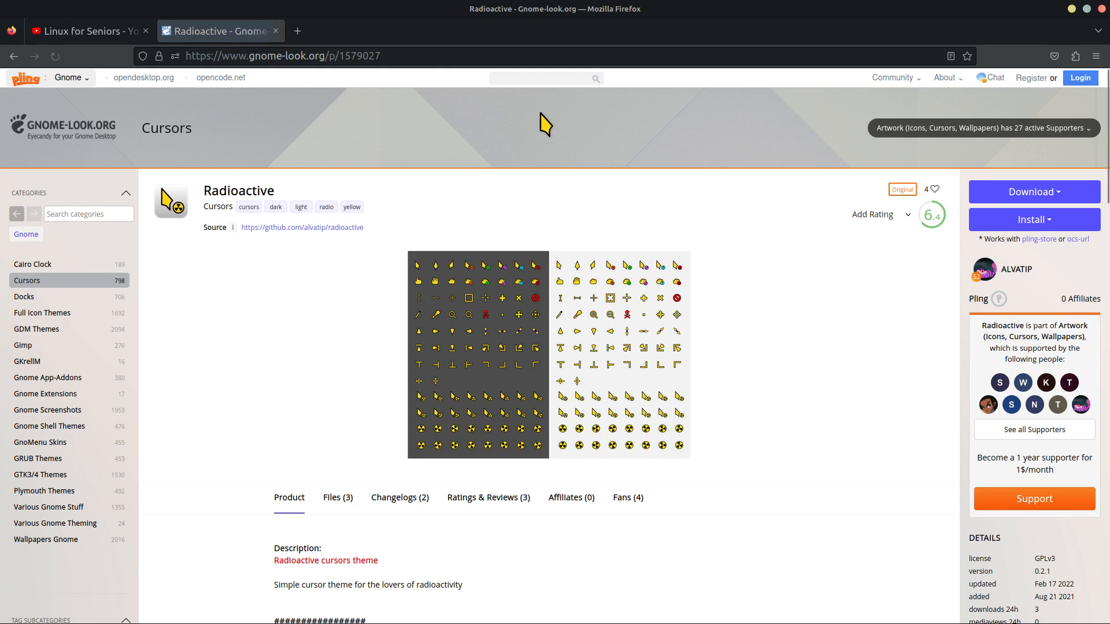
Step: Read the Radioactive installation instructions, highlighting the local .icons path and the system-wide /usr/share/icons/ path
{"action": "scroll", "coordinate": [358, 399], "scroll_direction": "down", "scroll_amount": 3}
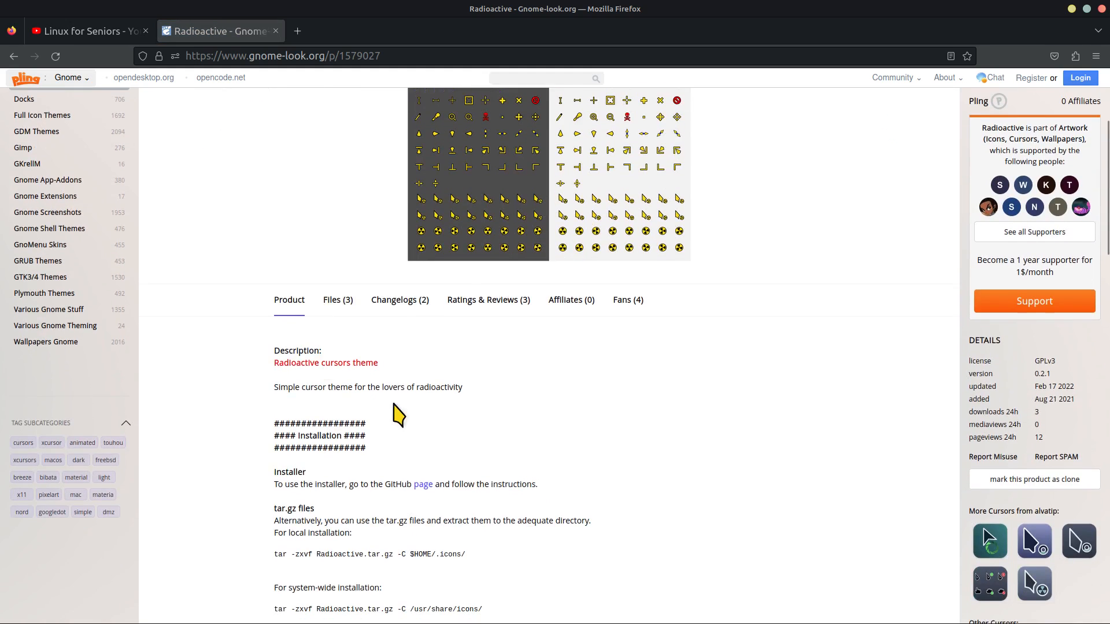
{"action": "scroll", "coordinate": [565, 523], "scroll_direction": "down", "scroll_amount": 2}
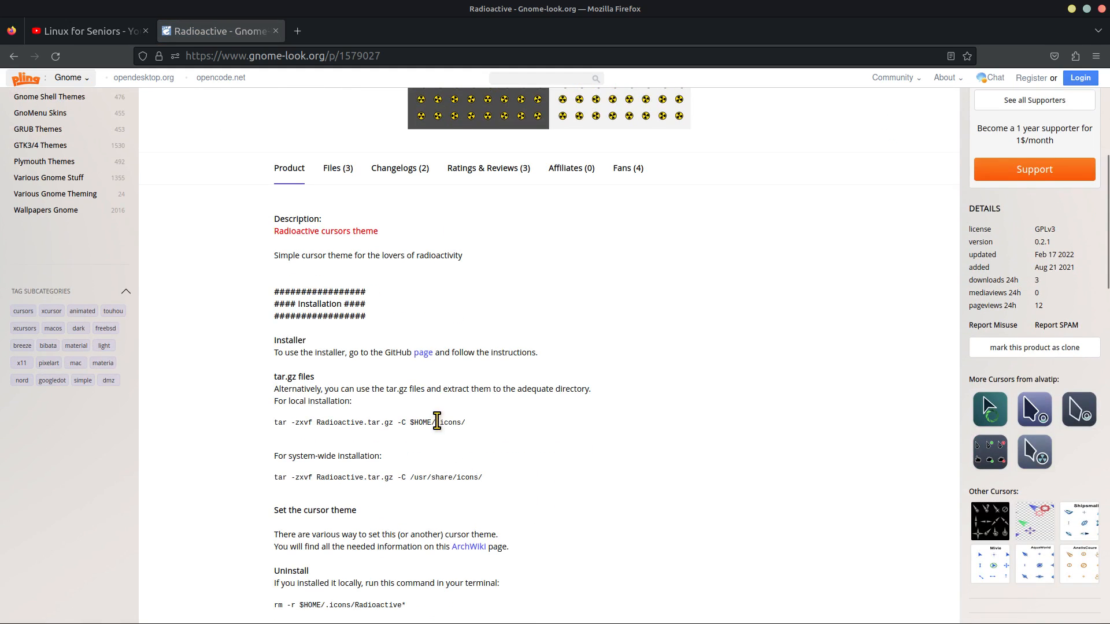
{"action": "left_click_drag", "start_coordinate": [437, 422], "coordinate": [467, 423]}
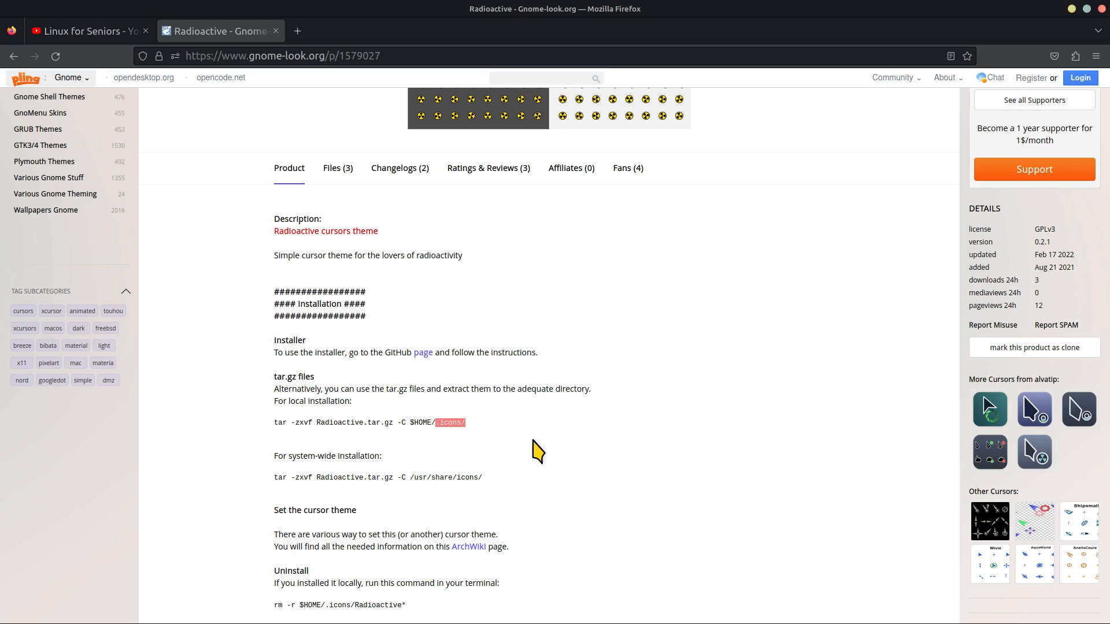
{"action": "left_click_drag", "start_coordinate": [409, 477], "coordinate": [495, 486]}
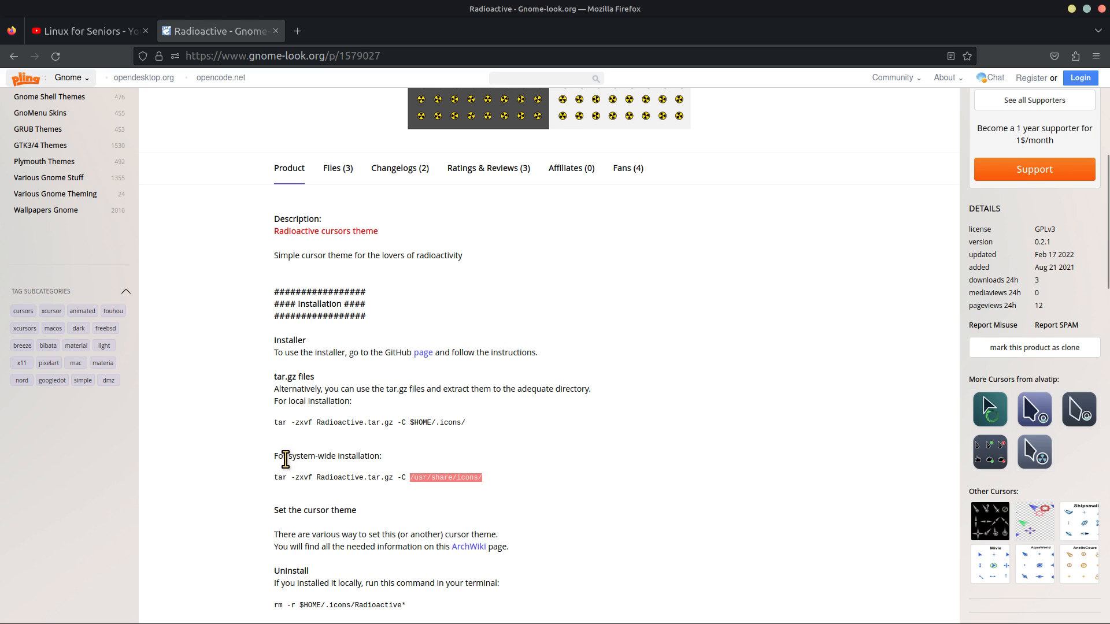
{"action": "left_click_drag", "start_coordinate": [286, 456], "coordinate": [414, 465]}
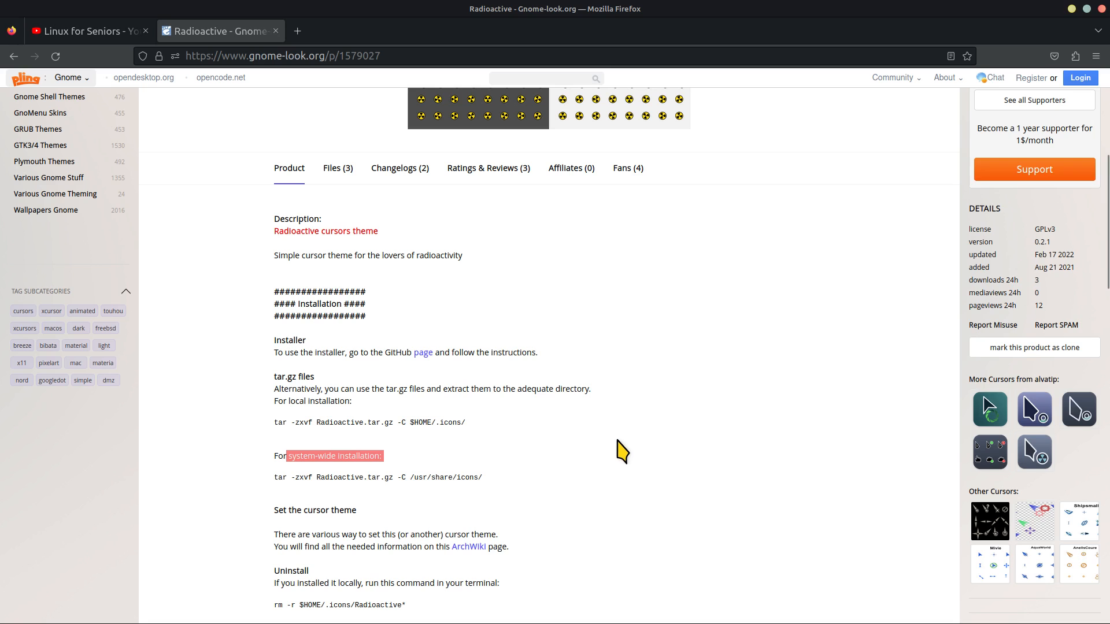
{"action": "scroll", "coordinate": [613, 476], "scroll_direction": "down", "scroll_amount": 3}
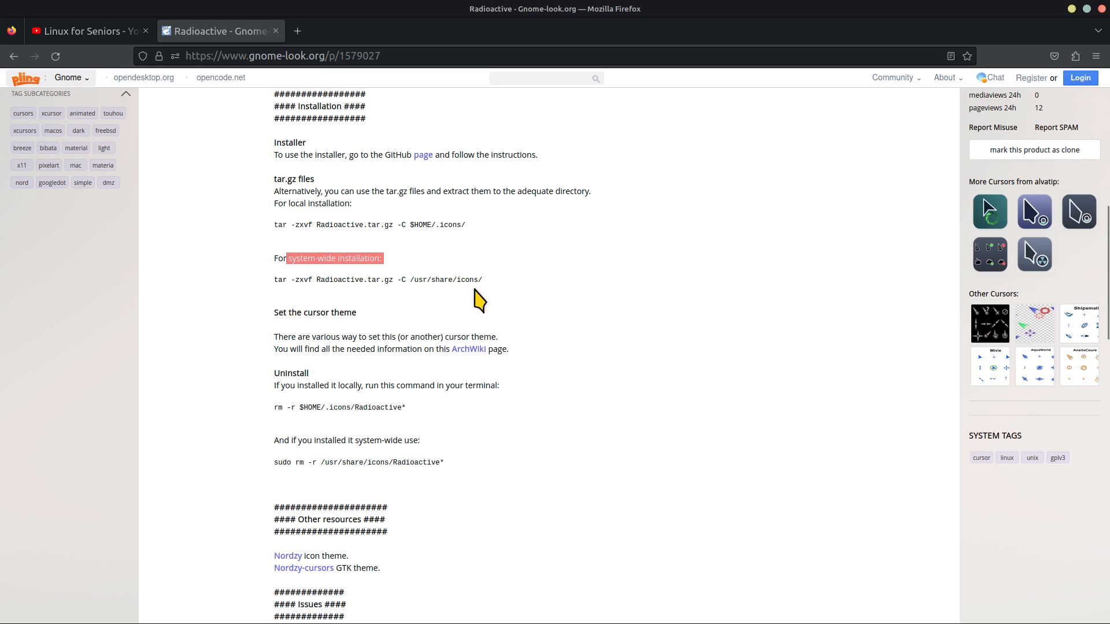
{"action": "left_click_drag", "start_coordinate": [409, 279], "coordinate": [520, 289]}
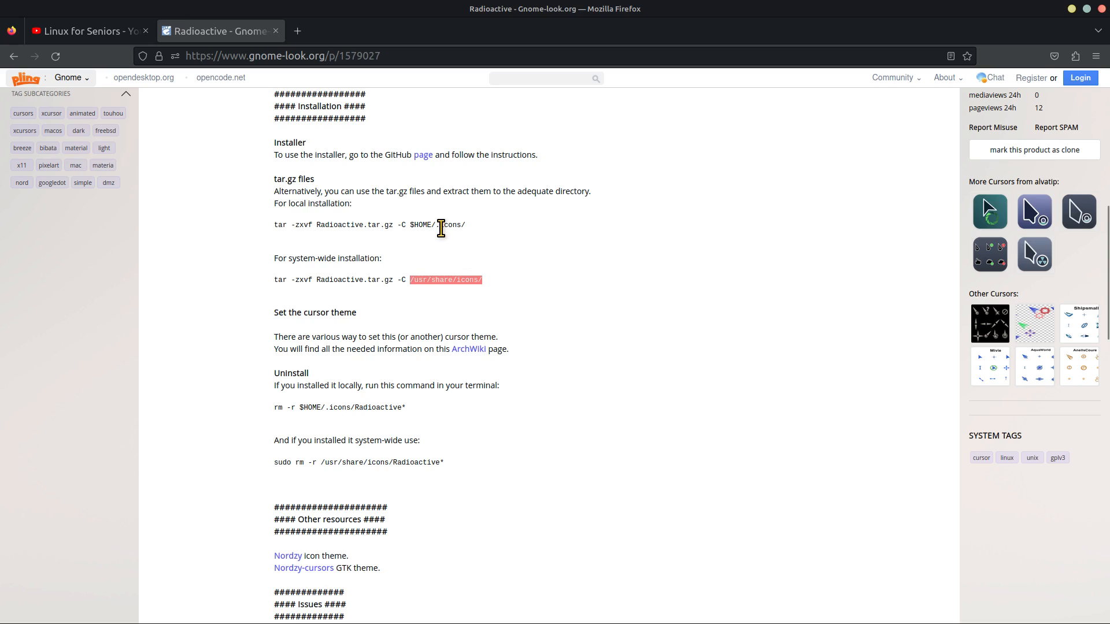
{"action": "left_click_drag", "start_coordinate": [435, 226], "coordinate": [485, 239]}
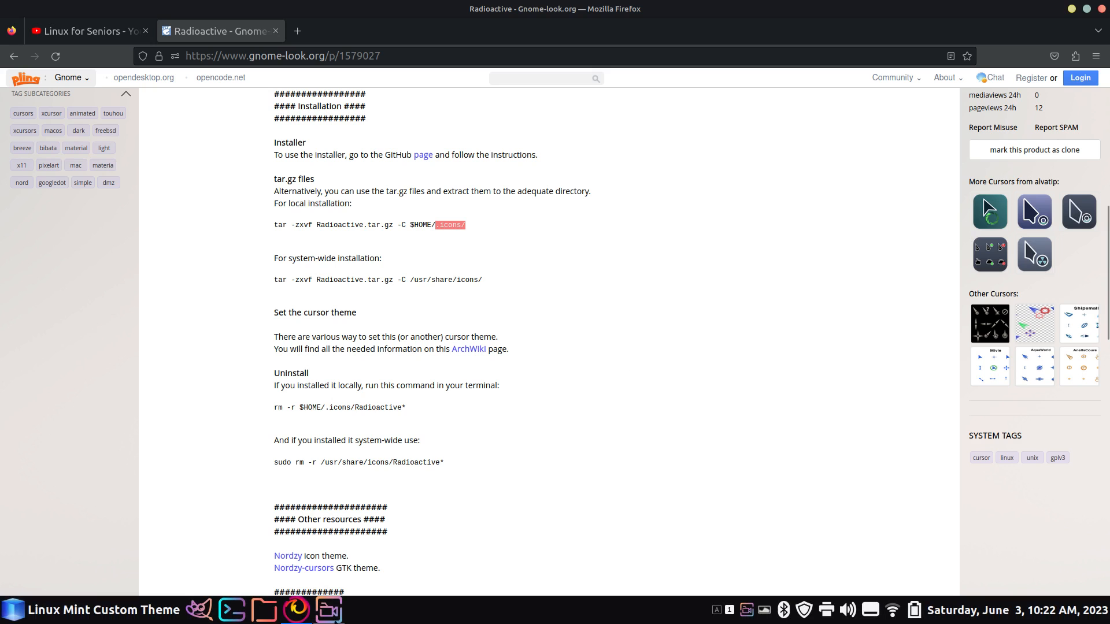
Step: Switch to the file manager, locate the Radioactive folder inside .icons in Home and close the window
{"action": "key", "text": "super+e"}
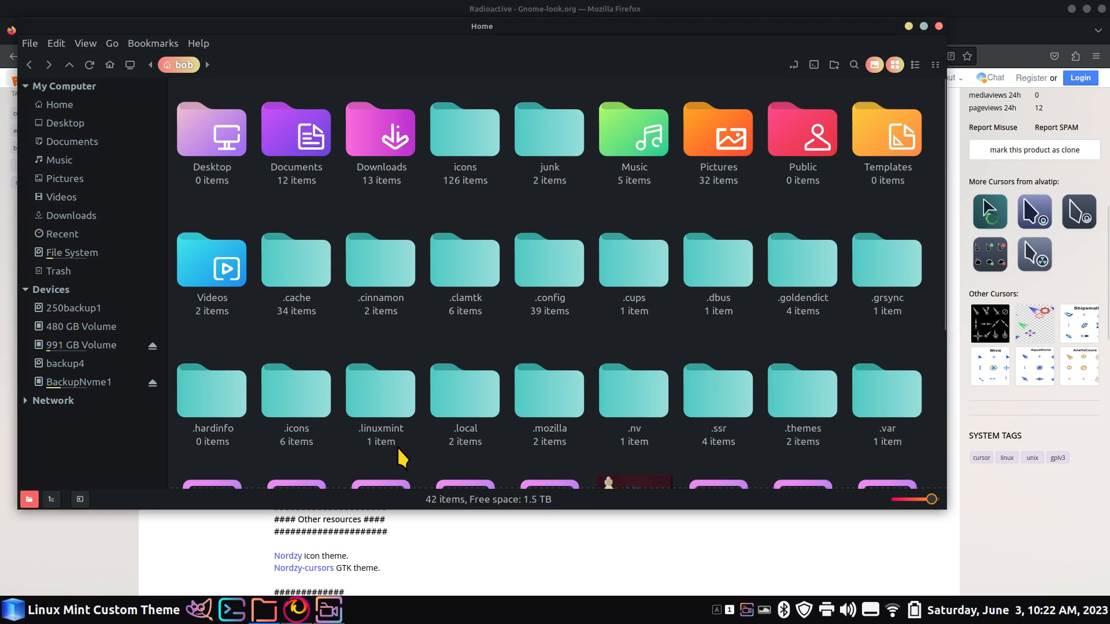
{"action": "double_click", "coordinate": [301, 404]}
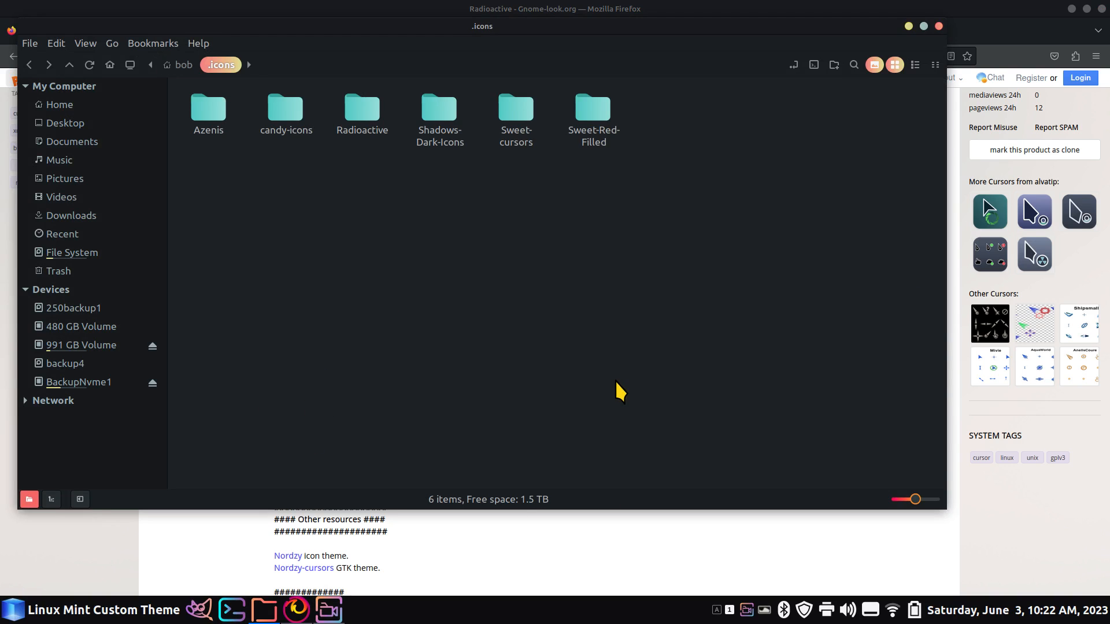
{"action": "left_click", "coordinate": [364, 111]}
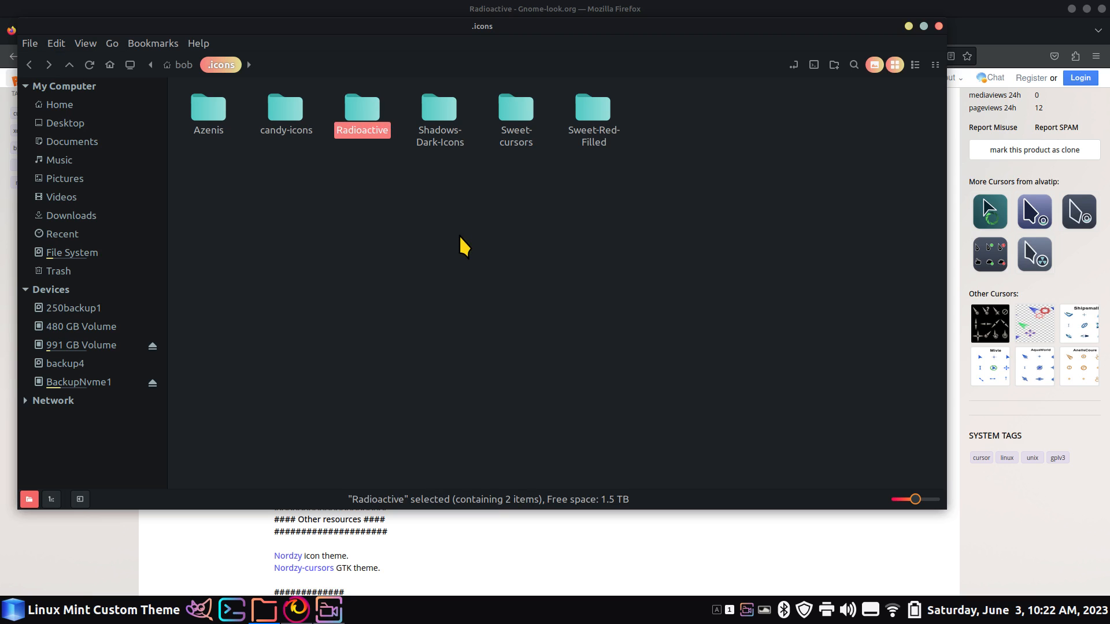
{"action": "left_click", "coordinate": [938, 26]}
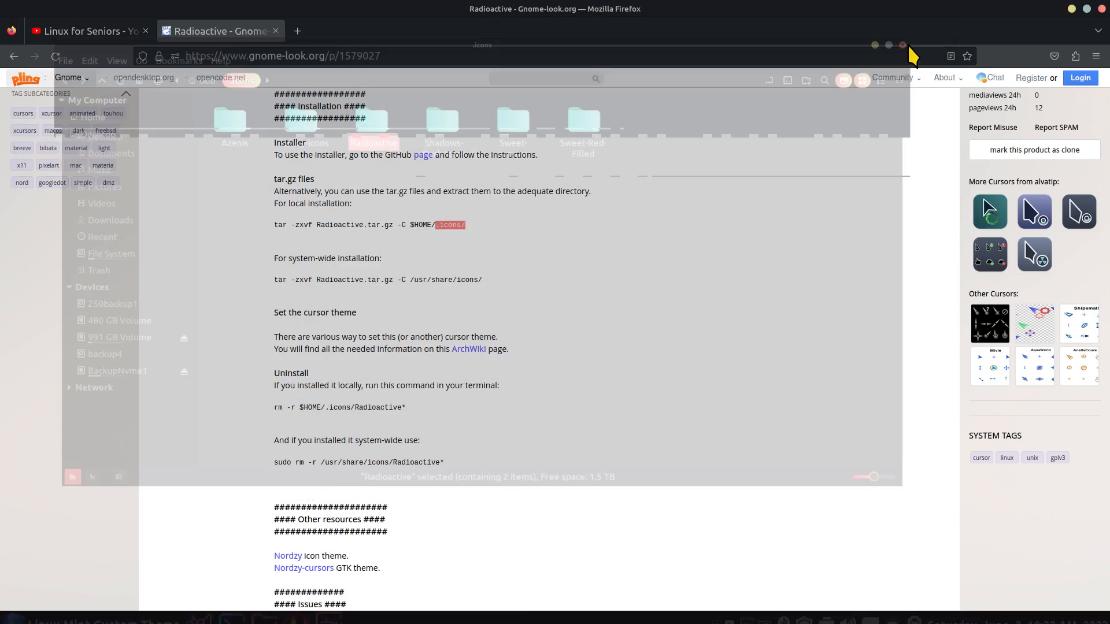
Step: Download Radioactive.tar.gz from the cursor theme's file list and minimize the browser
{"action": "scroll", "coordinate": [589, 410], "scroll_direction": "up", "scroll_amount": 10}
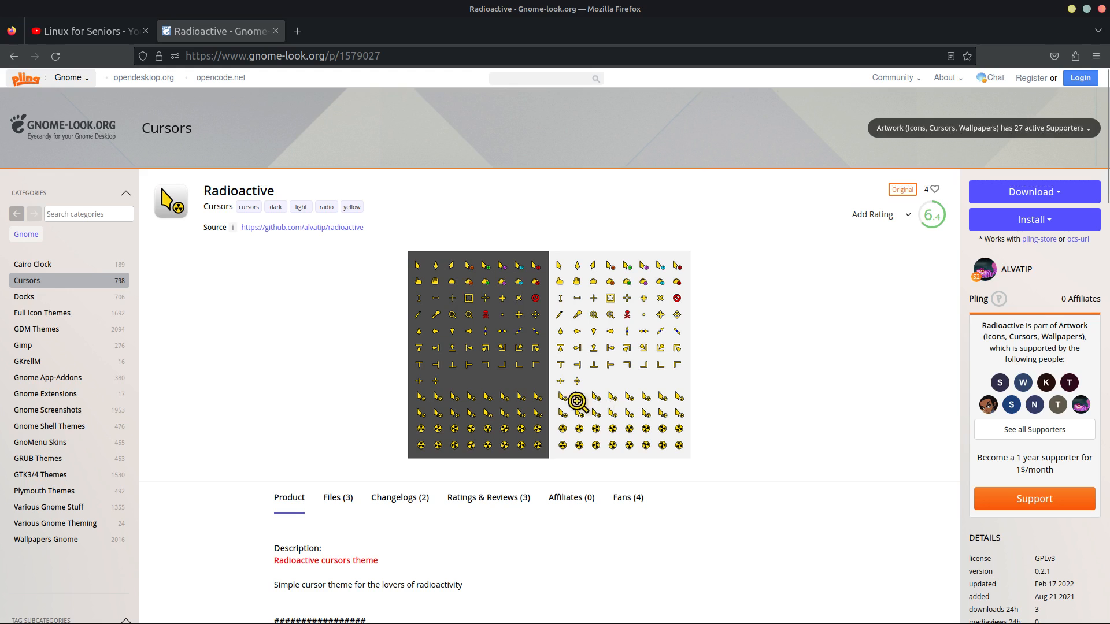
{"action": "left_click", "coordinate": [334, 503]}
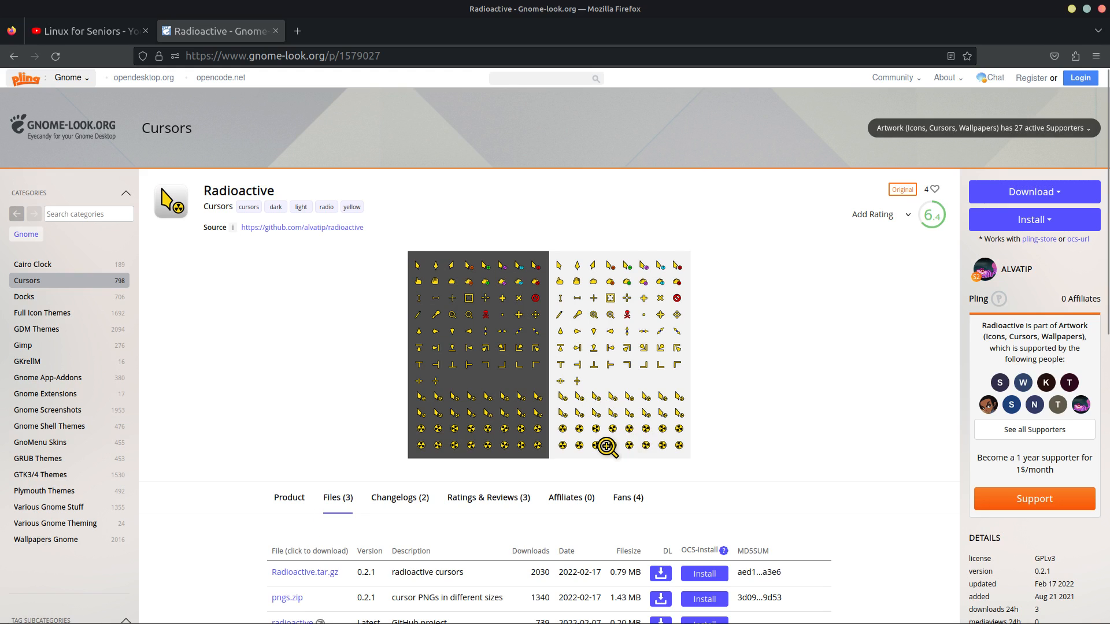
{"action": "scroll", "coordinate": [642, 445], "scroll_direction": "down", "scroll_amount": 4}
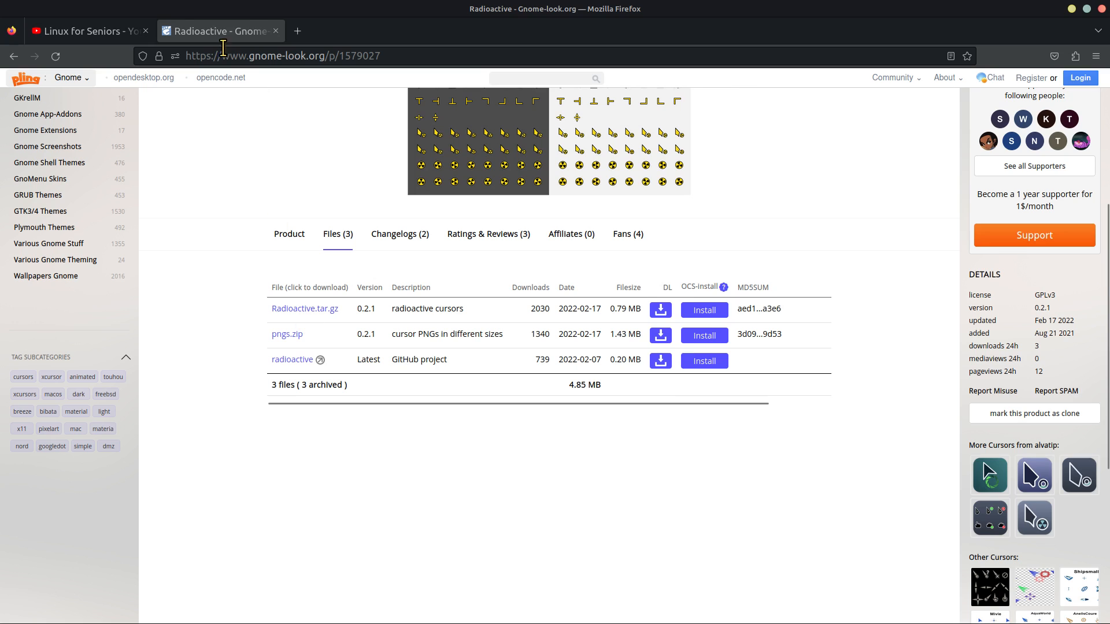
{"action": "left_click", "coordinate": [296, 309]}
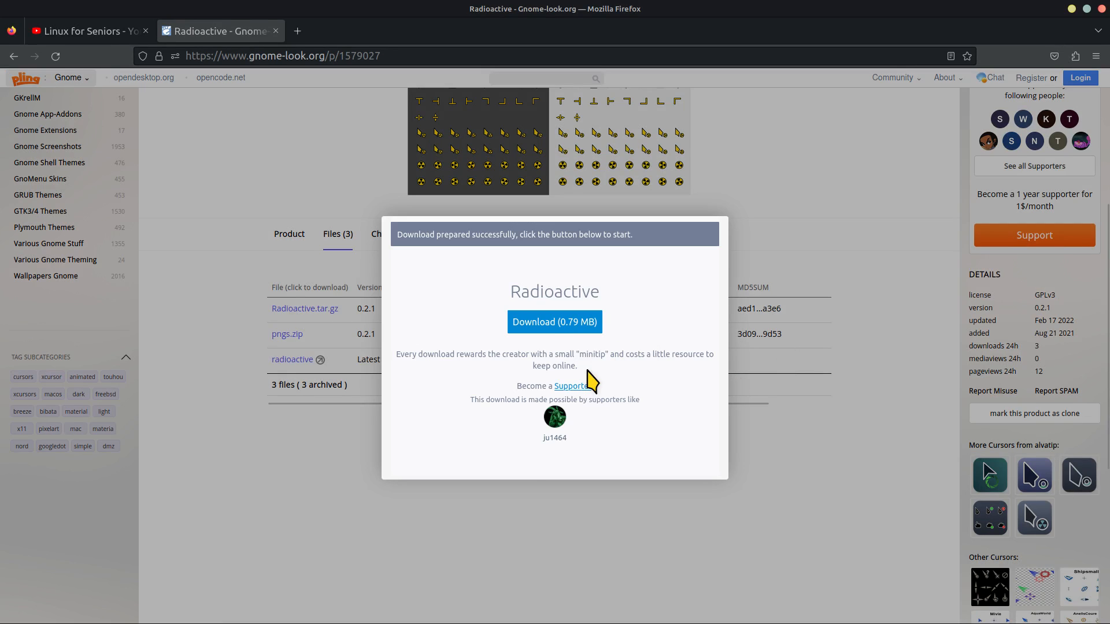
{"action": "left_click", "coordinate": [540, 322]}
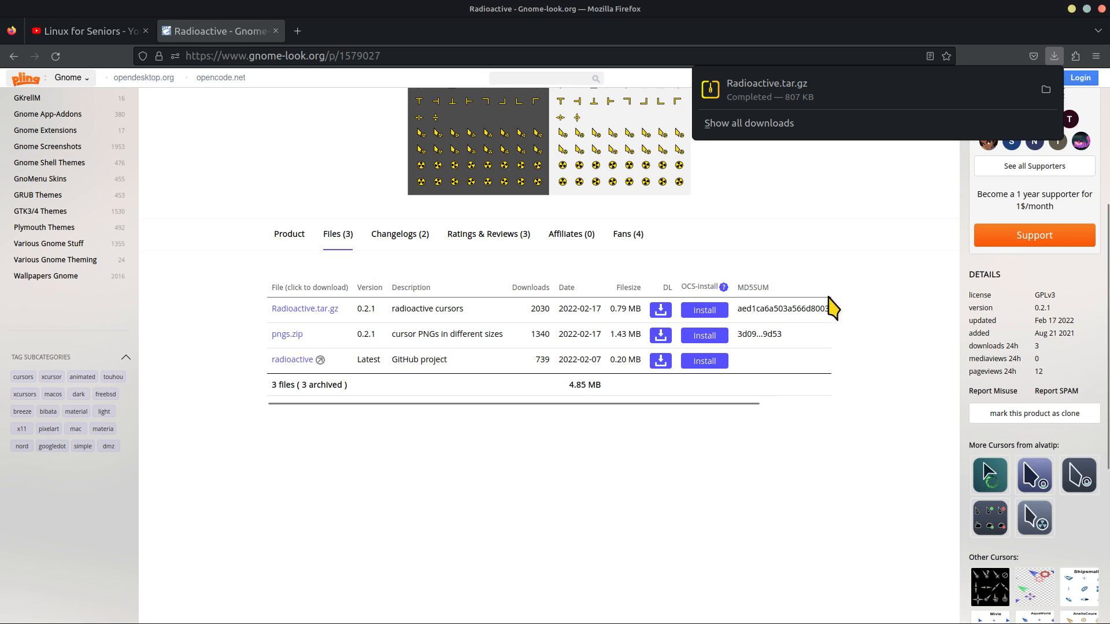
{"action": "left_click", "coordinate": [860, 241]}
{"action": "left_click", "coordinate": [1071, 9]}
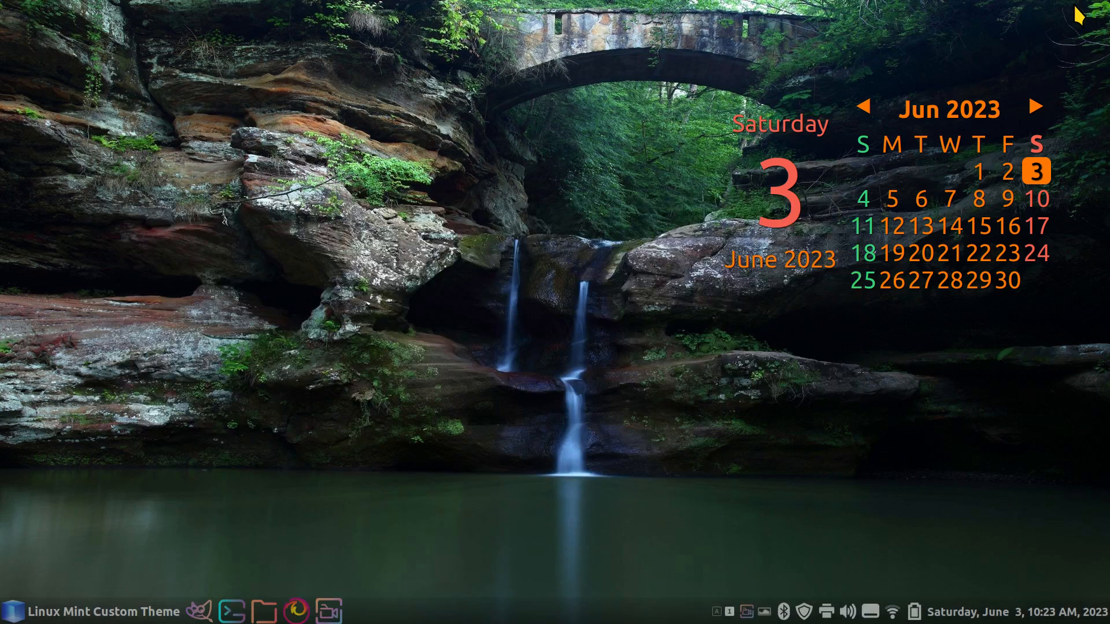
Step: Switch to the file manager and extract Radioactive.tar.gz in place in the Downloads folder
{"action": "left_click", "coordinate": [263, 610]}
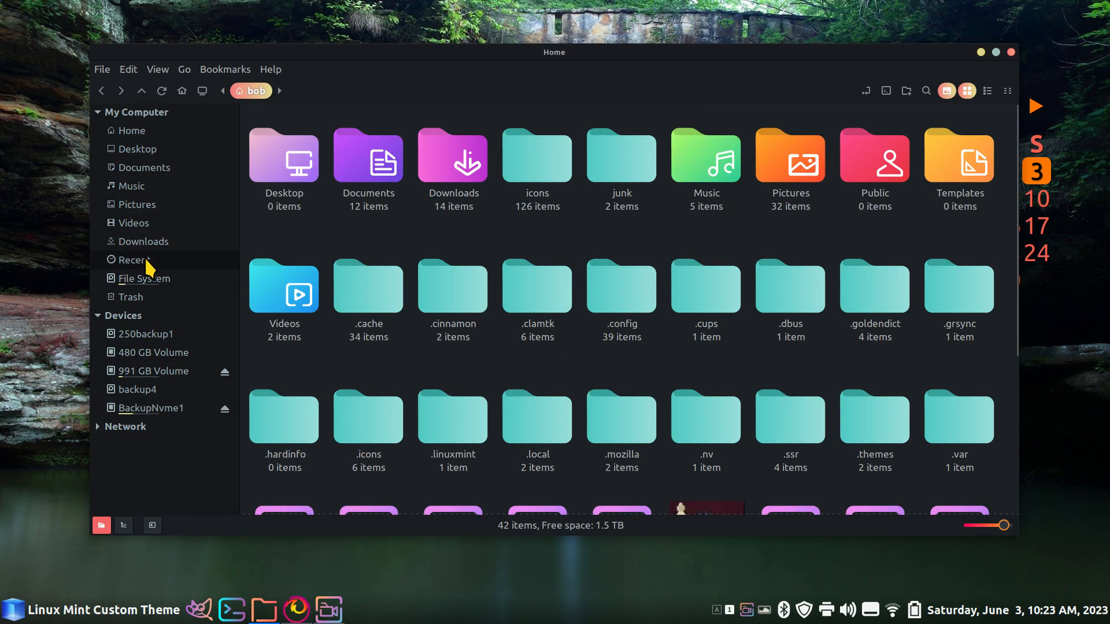
{"action": "left_click", "coordinate": [158, 243]}
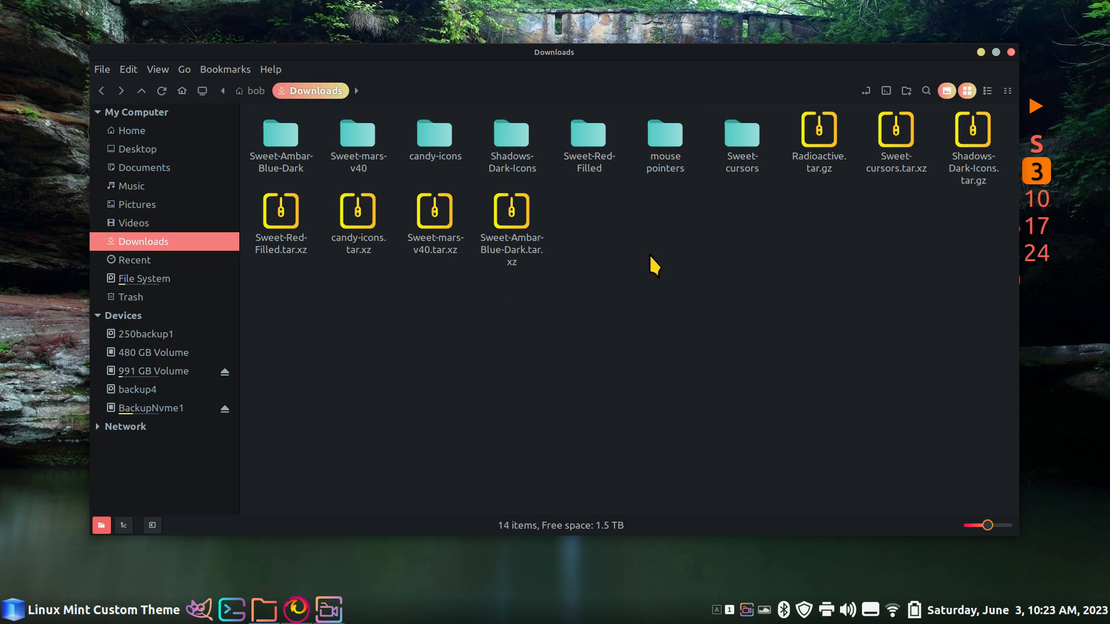
{"action": "left_click", "coordinate": [820, 139]}
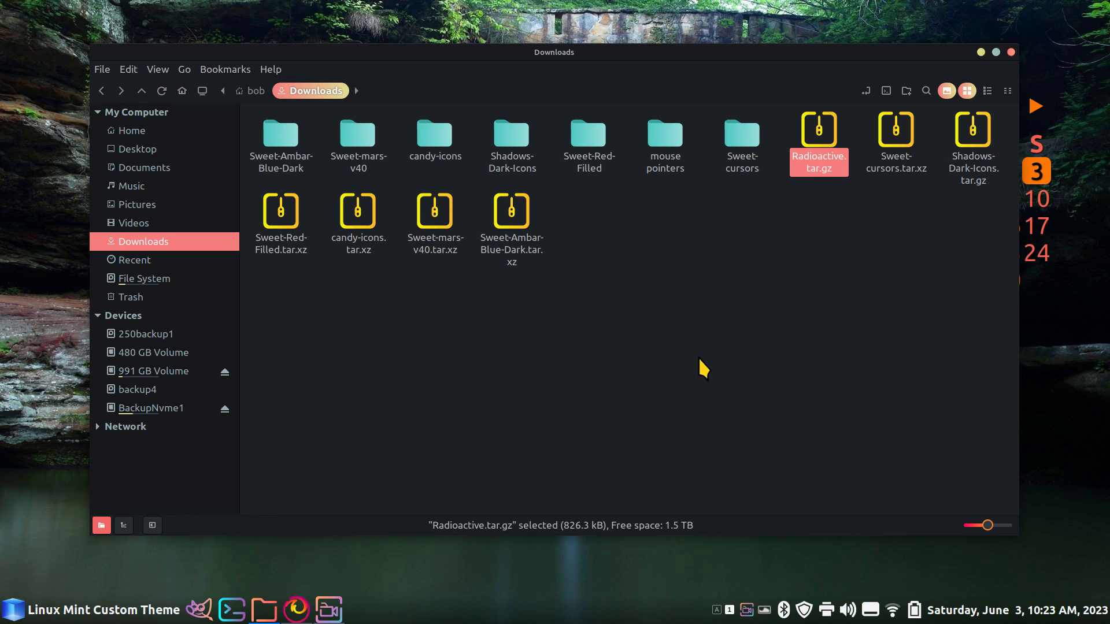
{"action": "right_click", "coordinate": [815, 128]}
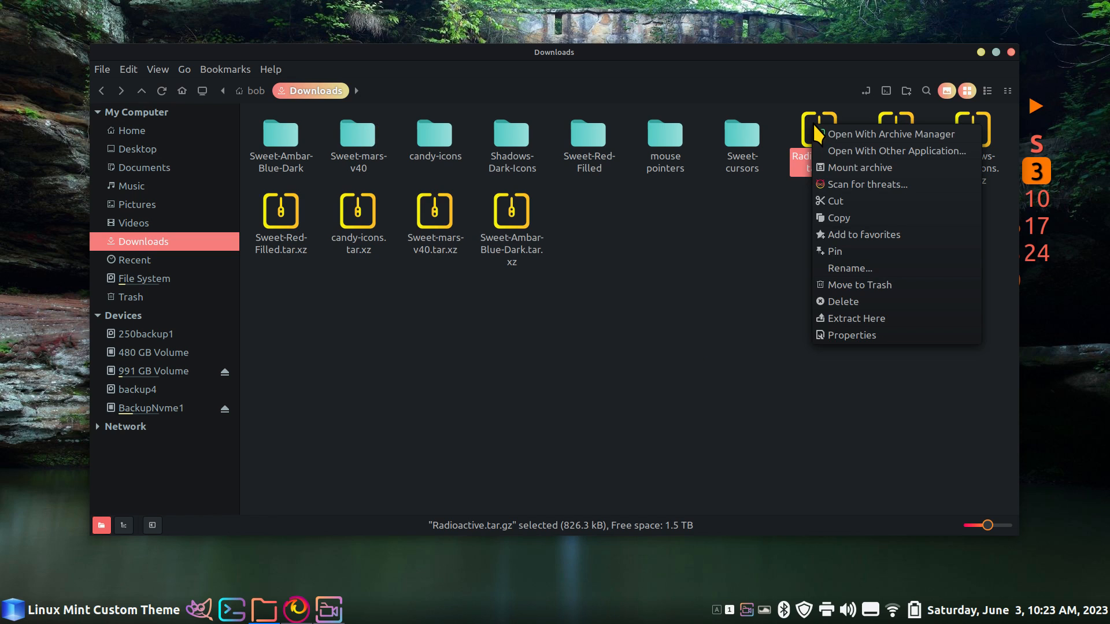
{"action": "left_click", "coordinate": [856, 319]}
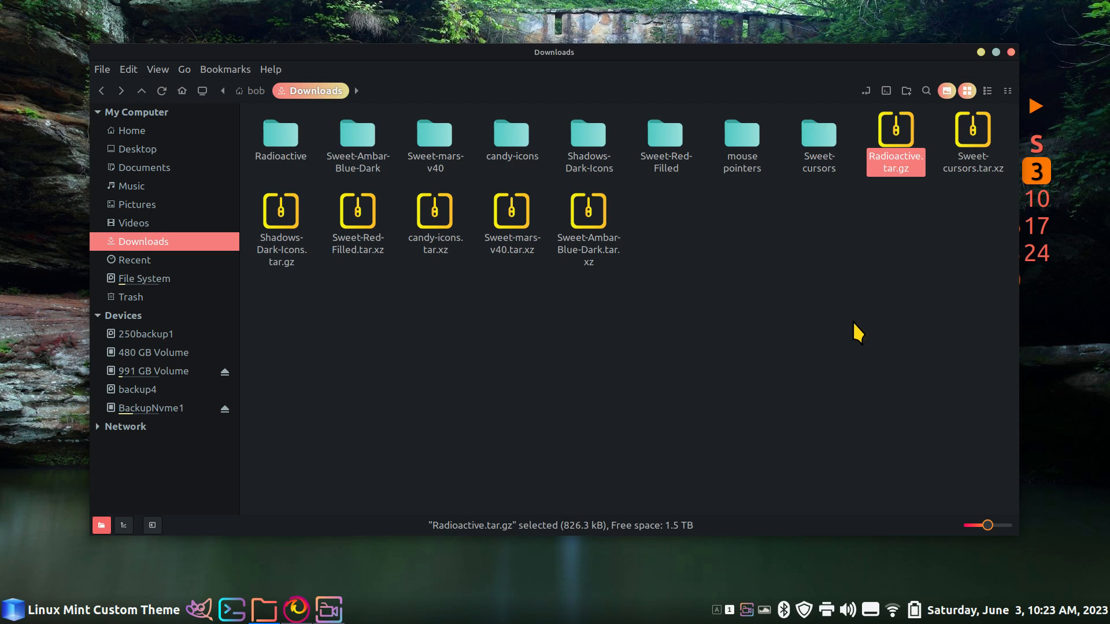
Step: View the contents of the extracted Radioactive folder, return to Downloads and show the folder's Copy option without choosing it
{"action": "left_click", "coordinate": [275, 139]}
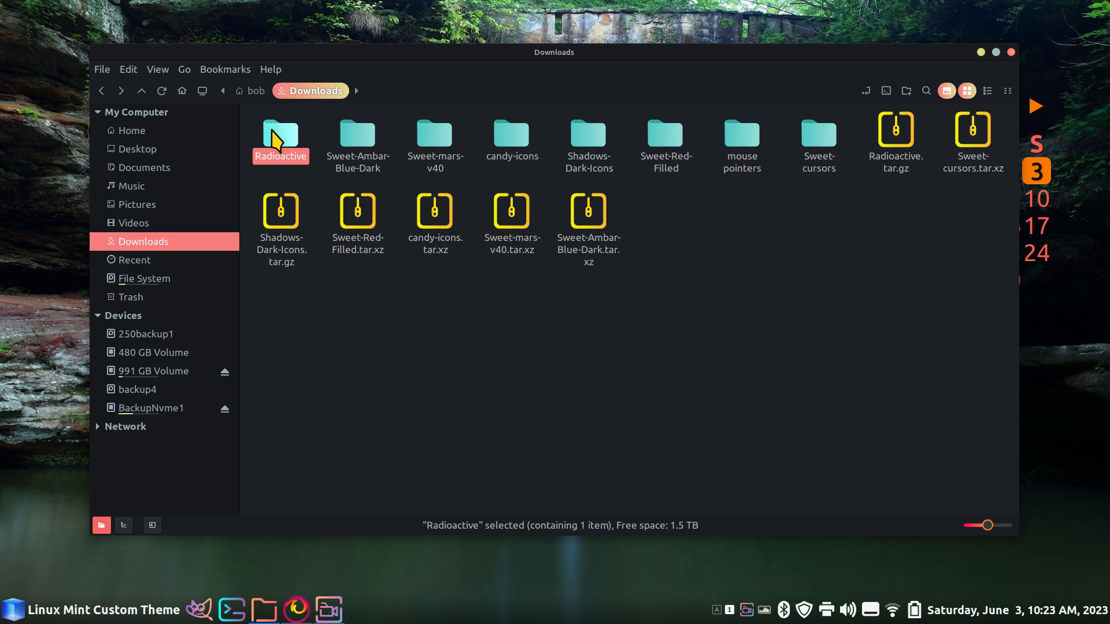
{"action": "double_click", "coordinate": [274, 139]}
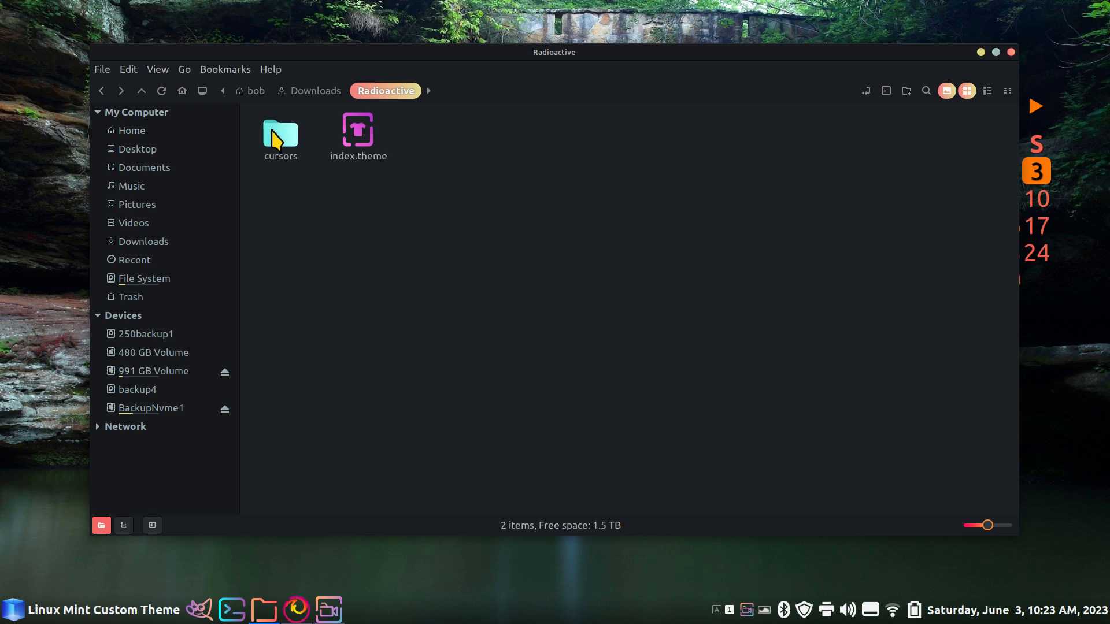
{"action": "left_click", "coordinate": [102, 90]}
{"action": "right_click", "coordinate": [278, 138]}
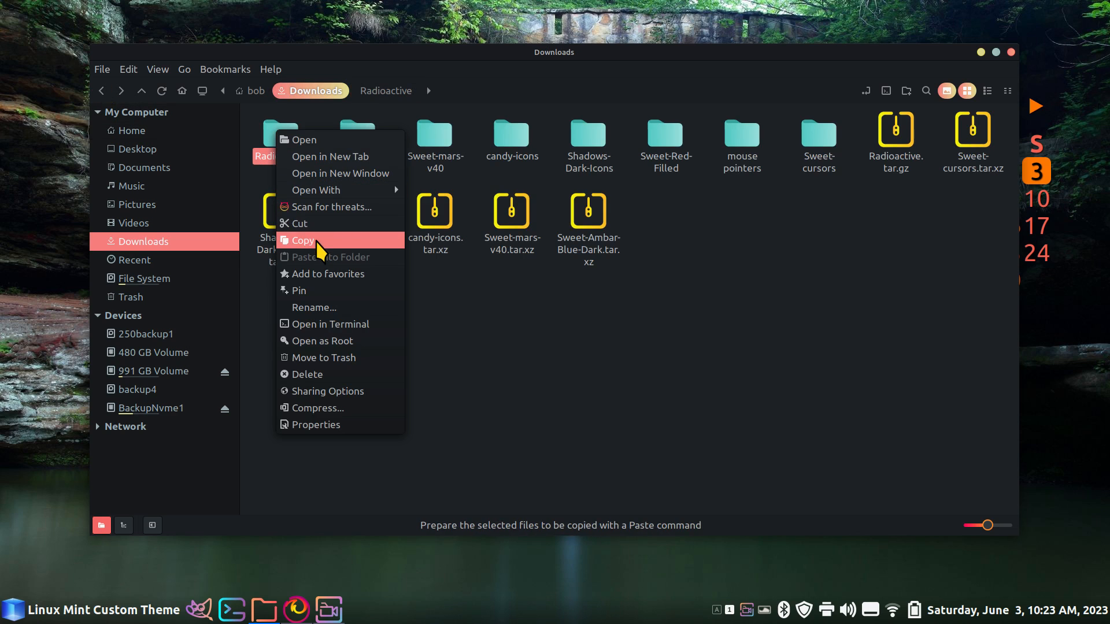
{"action": "left_click", "coordinate": [659, 335]}
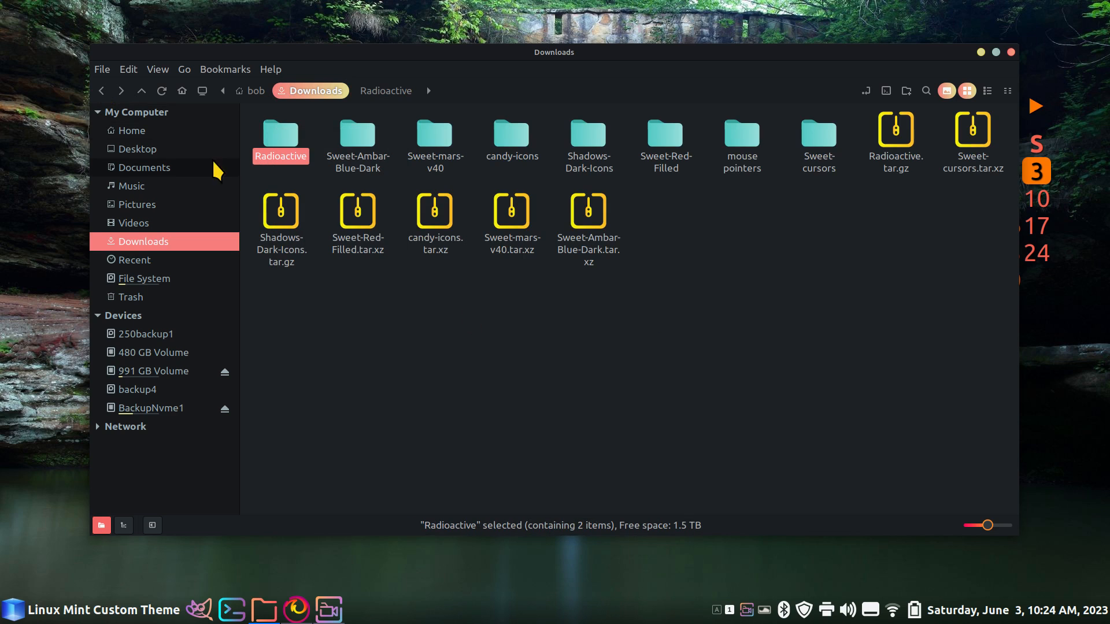
Step: Open the .icons folder in Home and select the Radioactive folder
{"action": "left_click", "coordinate": [144, 131]}
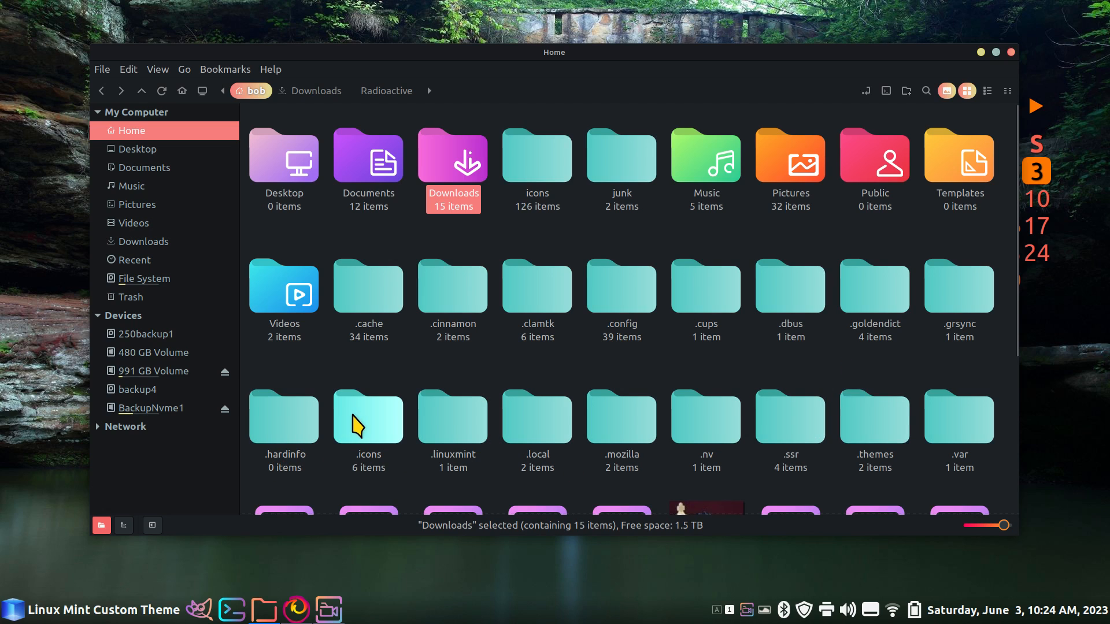
{"action": "double_click", "coordinate": [353, 426]}
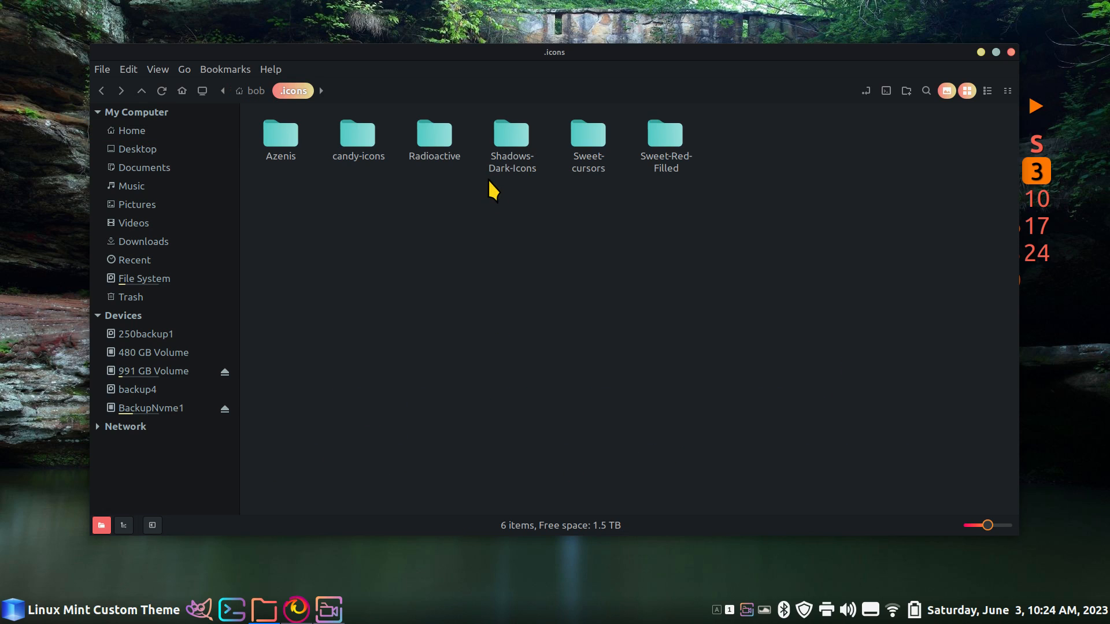
{"action": "left_click", "coordinate": [434, 136]}
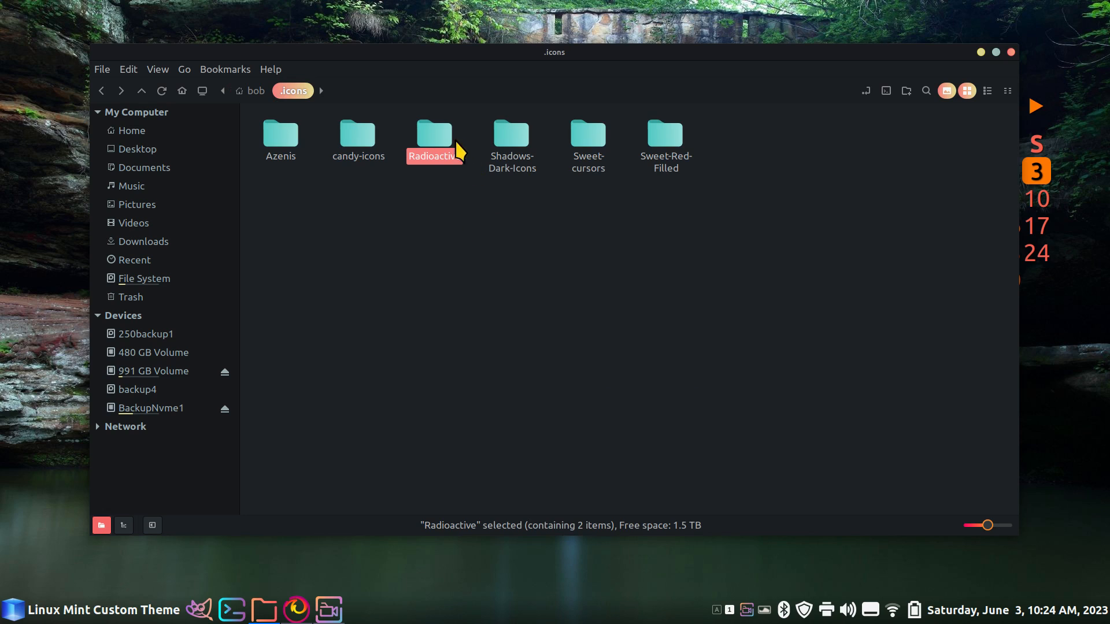
Step: Open the Themes settings to check the current mouse pointer theme, and close them again
{"action": "right_click", "coordinate": [613, 614]}
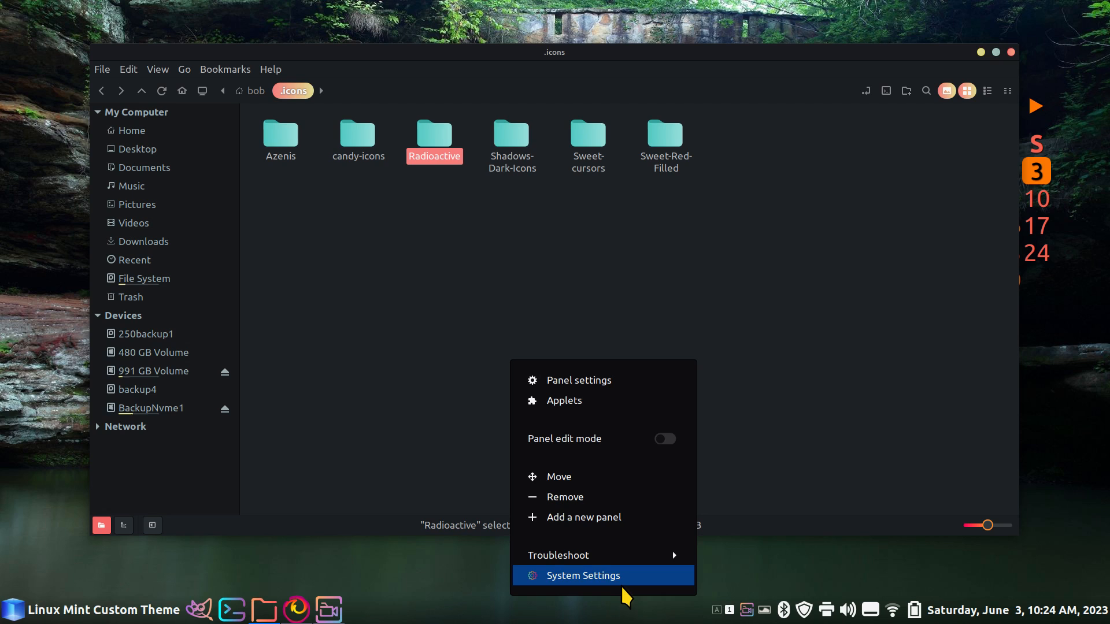
{"action": "left_click", "coordinate": [624, 582]}
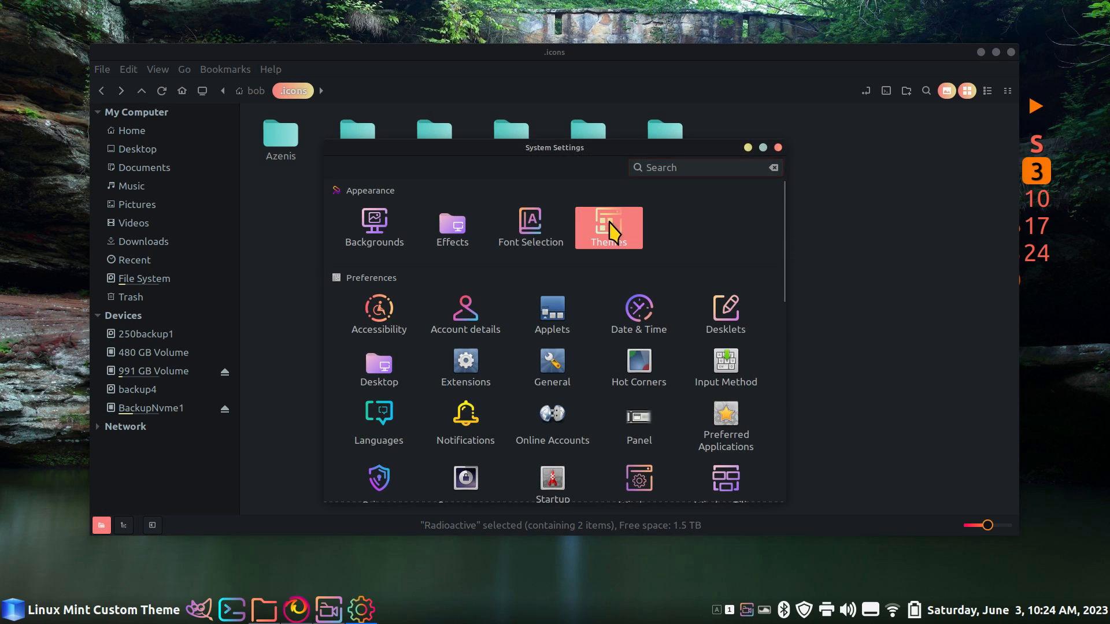
{"action": "left_click", "coordinate": [609, 229]}
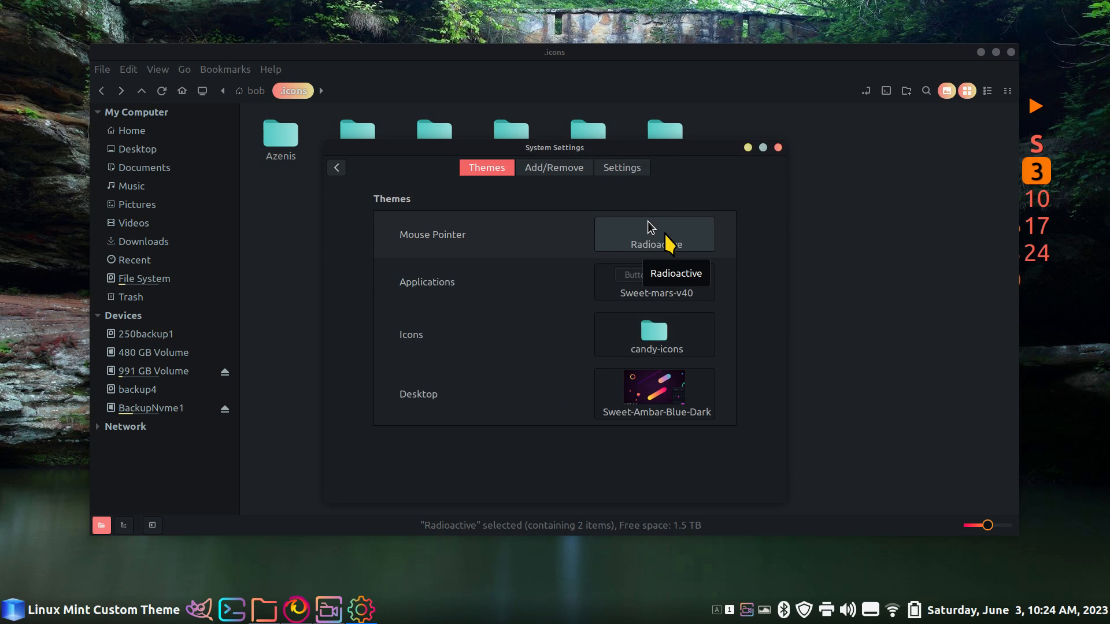
{"action": "left_click", "coordinate": [778, 147]}
Step: Remove the Azenis folder from the .icons folder
{"action": "left_click", "coordinate": [279, 136]}
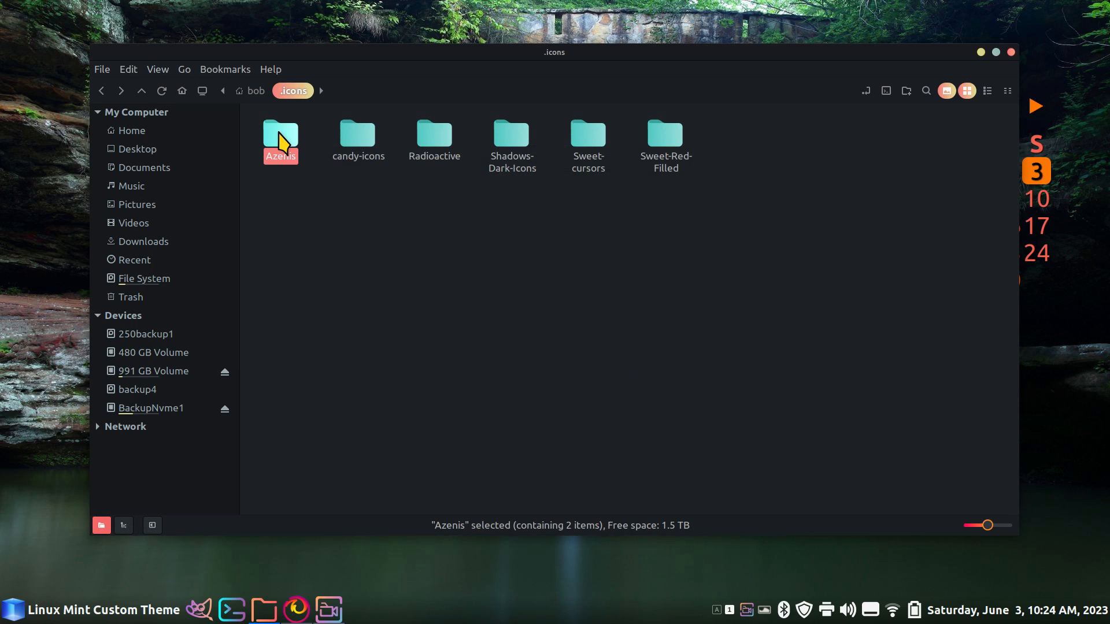
{"action": "key", "text": "Delete"}
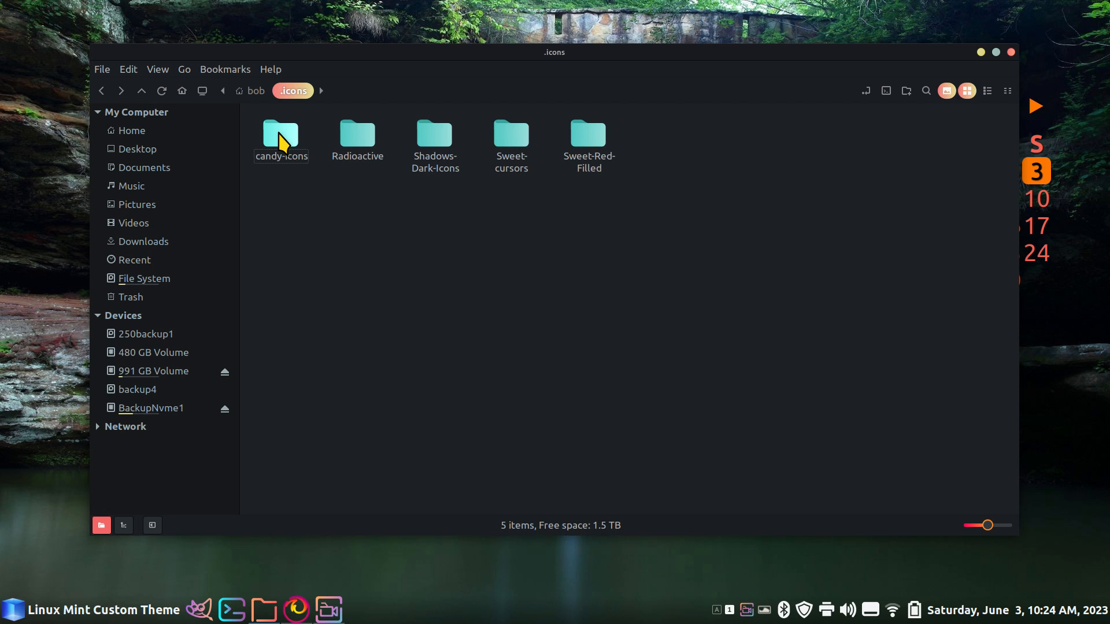
Step: Open the Themes settings and change the mouse pointer to Sweet-cursors
{"action": "right_click", "coordinate": [539, 622]}
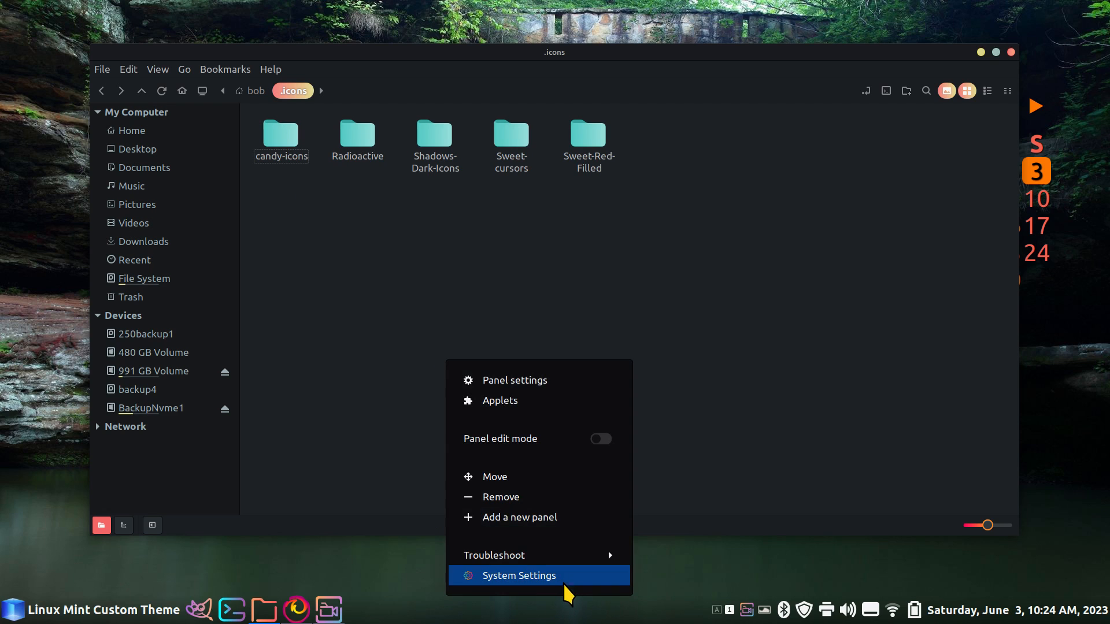
{"action": "left_click", "coordinate": [563, 574]}
{"action": "left_click", "coordinate": [610, 225]}
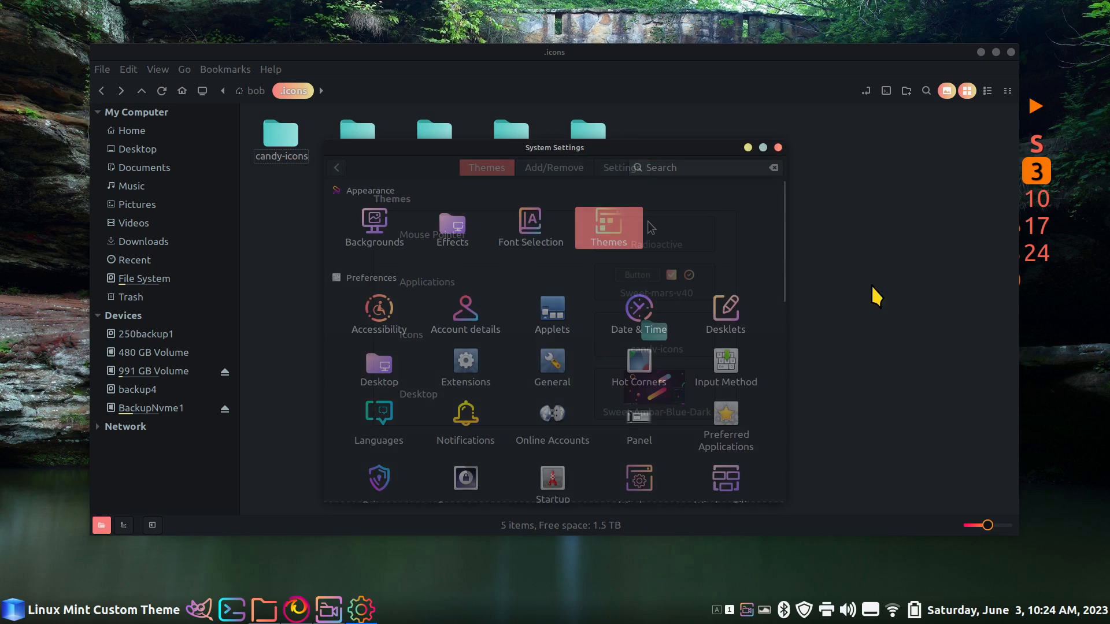
{"action": "left_click", "coordinate": [651, 230]}
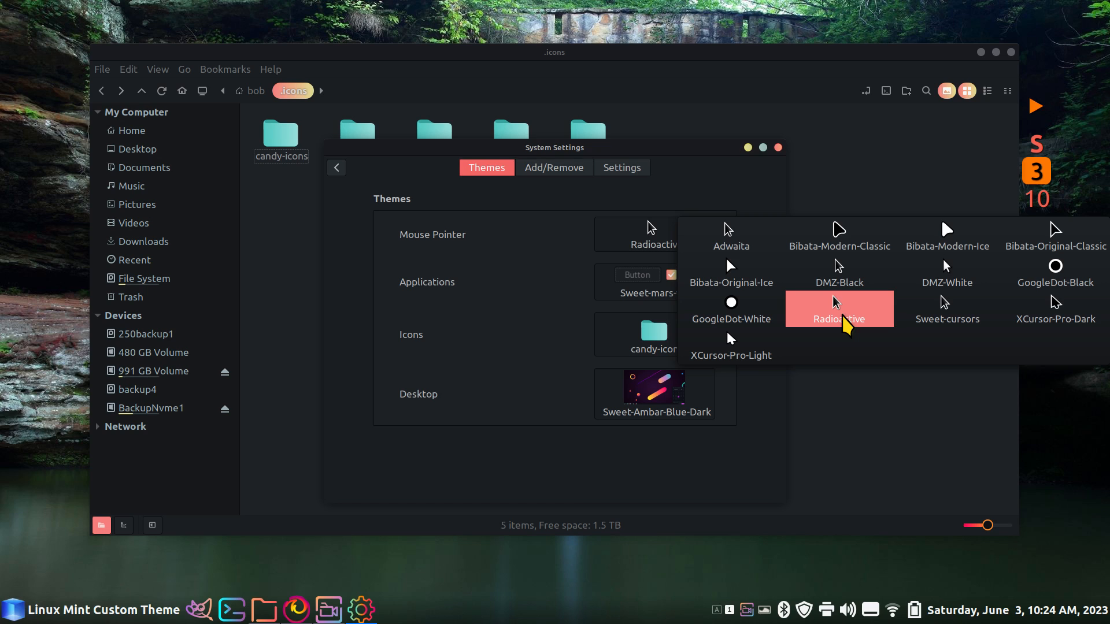
{"action": "left_click", "coordinate": [938, 322]}
Step: Set the mouse pointer back to Radioactive and close System Settings
{"action": "left_click", "coordinate": [664, 240]}
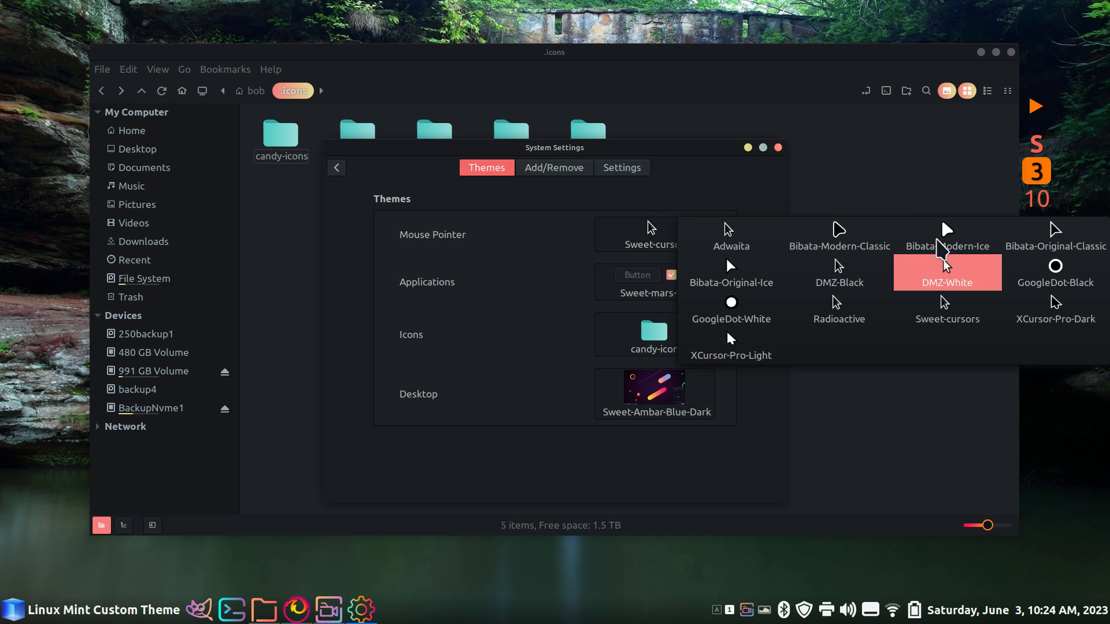
{"action": "left_click", "coordinate": [916, 186]}
{"action": "left_click", "coordinate": [694, 235]}
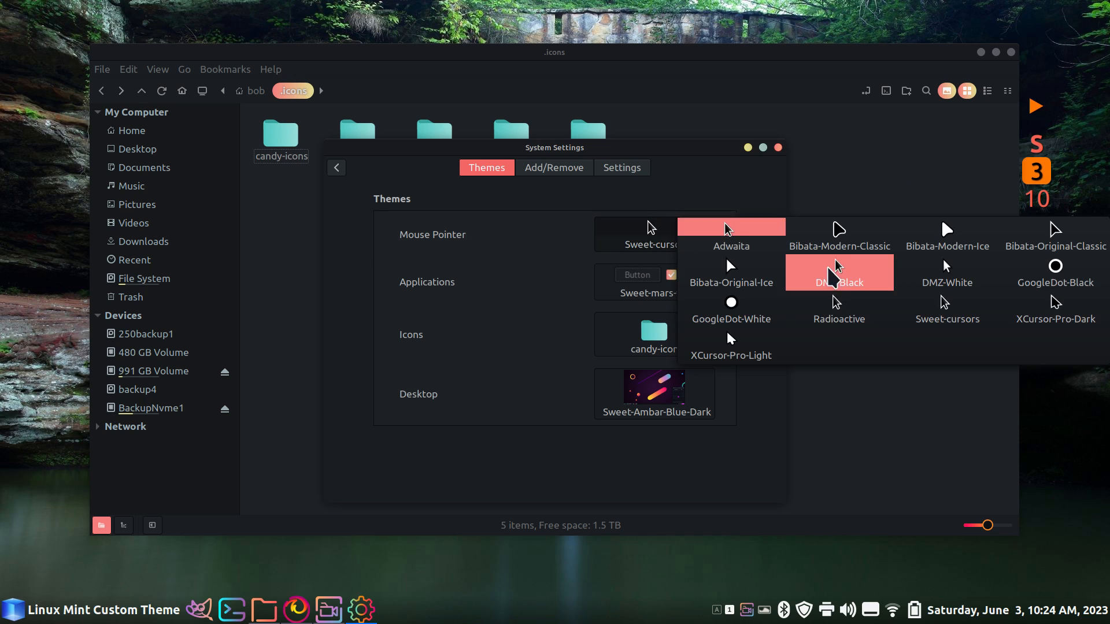
{"action": "left_click", "coordinate": [839, 315]}
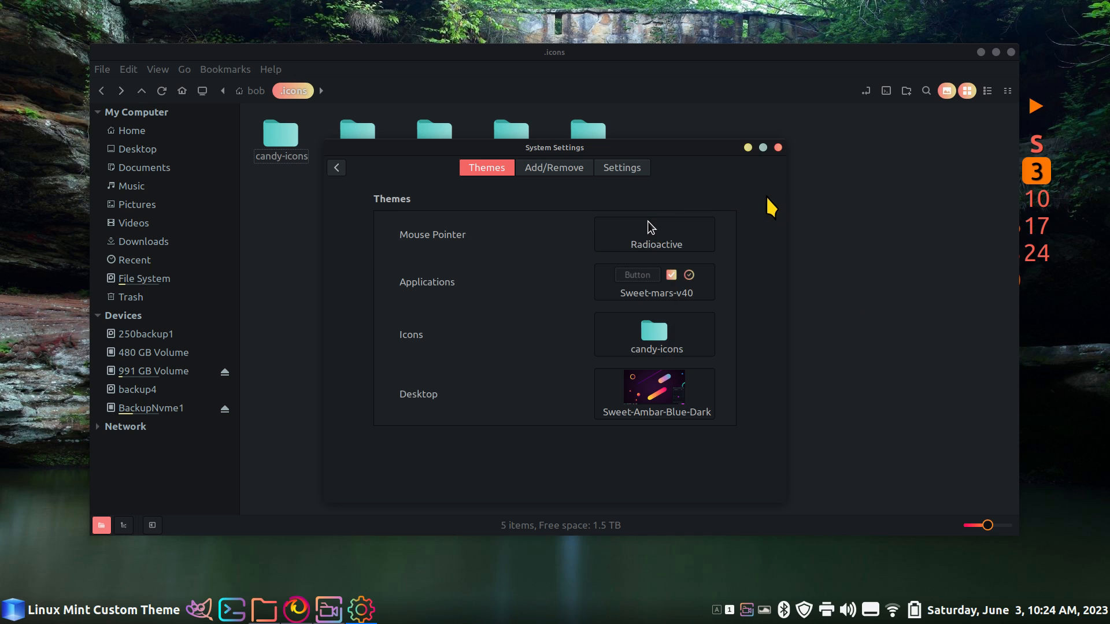
{"action": "left_click", "coordinate": [778, 148]}
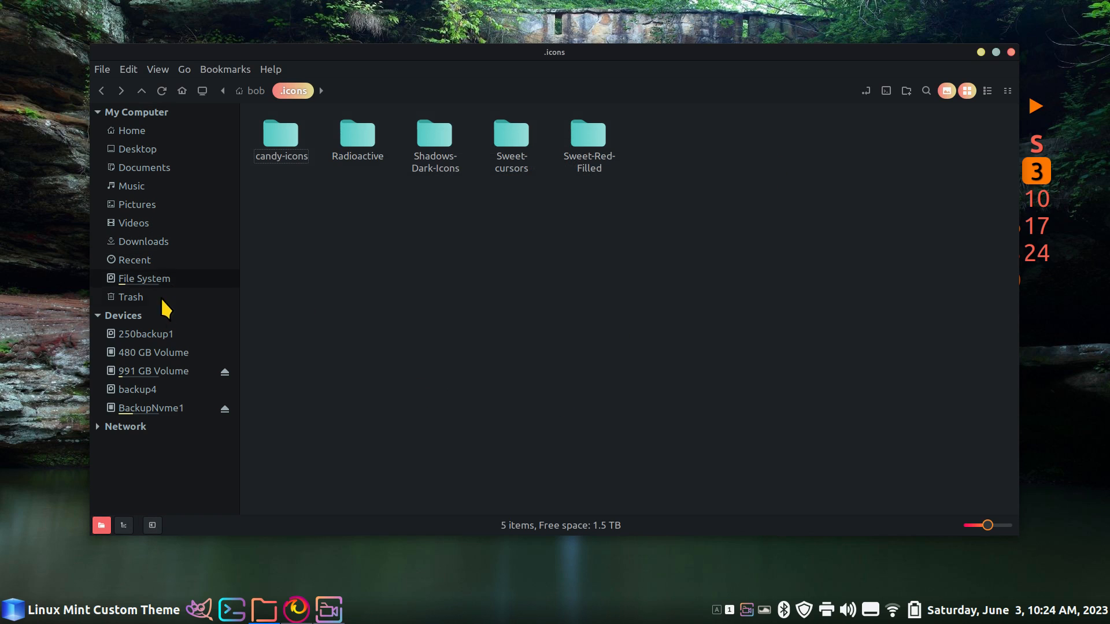
Step: Open the mouse pointers folder in Downloads and select the 165182-Azenis.tar.bz2 archive
{"action": "left_click", "coordinate": [159, 243]}
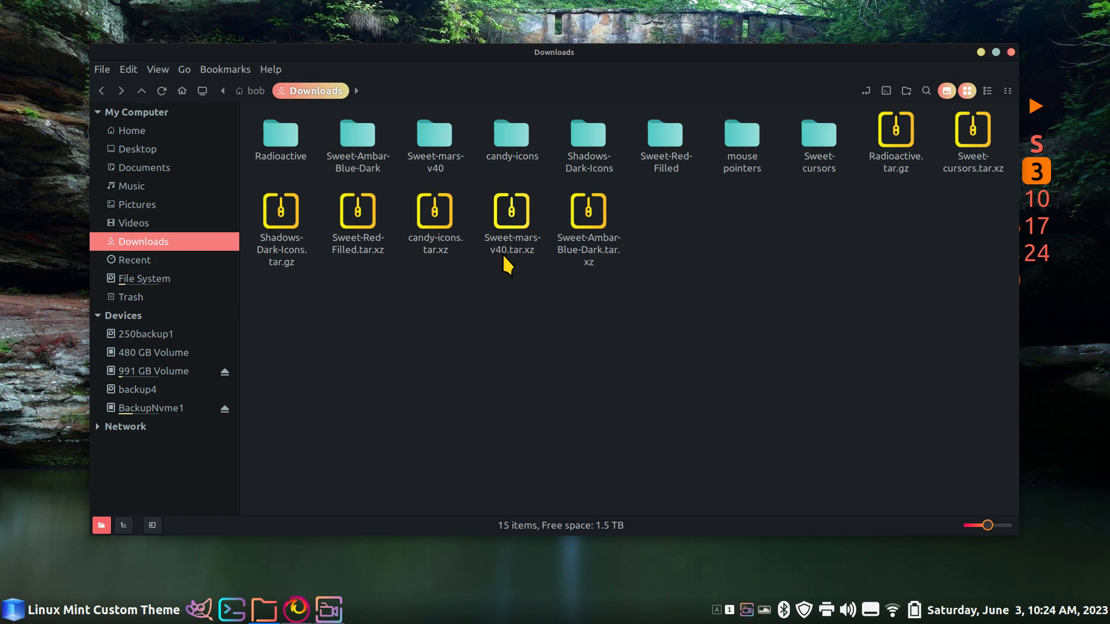
{"action": "double_click", "coordinate": [741, 148]}
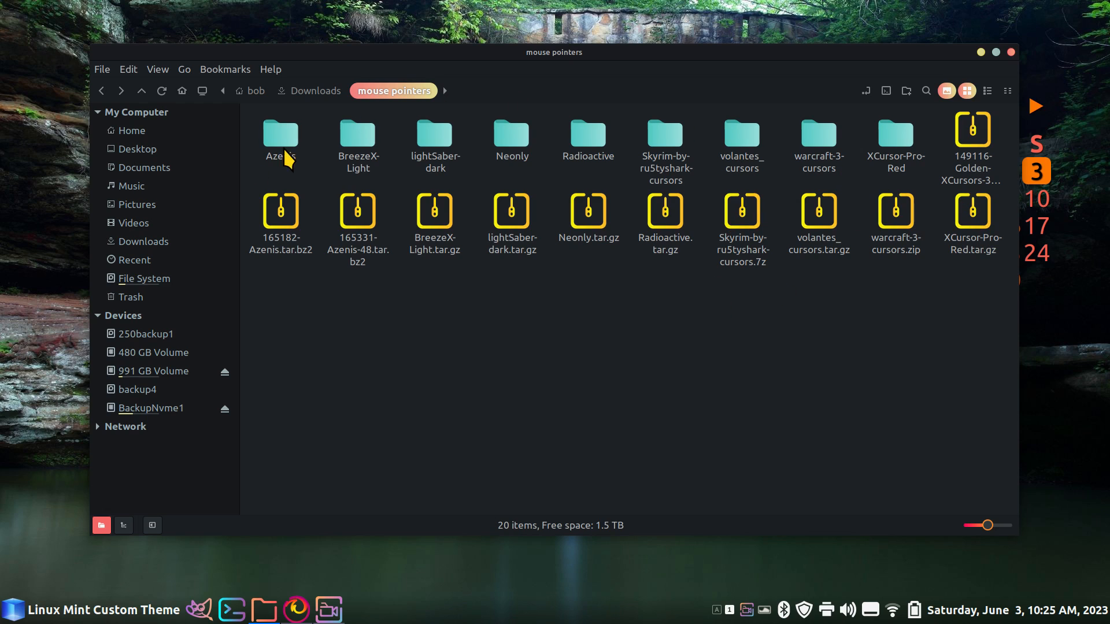
{"action": "left_click", "coordinate": [285, 213]}
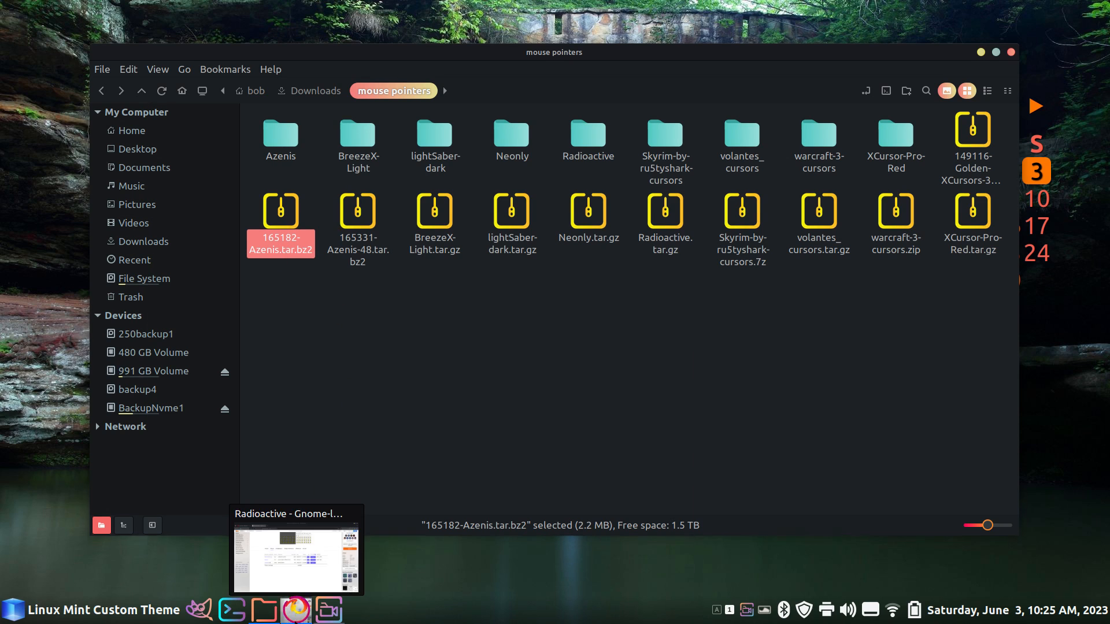
Step: Switch to Firefox, search Gnome-look for "azenis" and open the Azenis cursor theme's page
{"action": "left_click", "coordinate": [295, 608]}
{"action": "scroll", "coordinate": [245, 218], "scroll_direction": "up", "scroll_amount": 5}
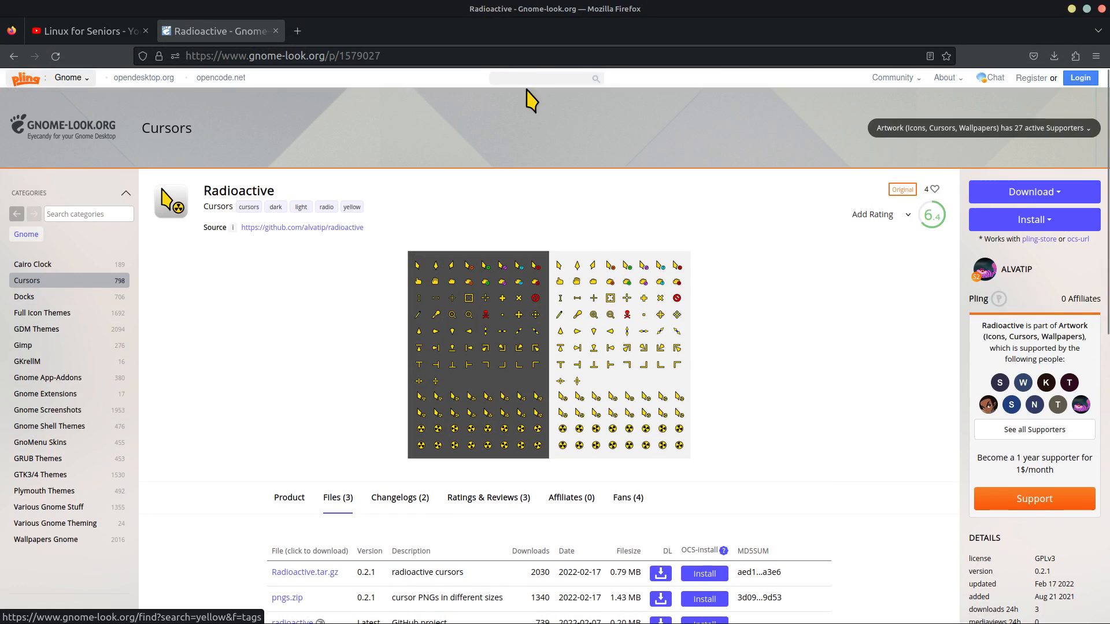
{"action": "left_click", "coordinate": [530, 79]}
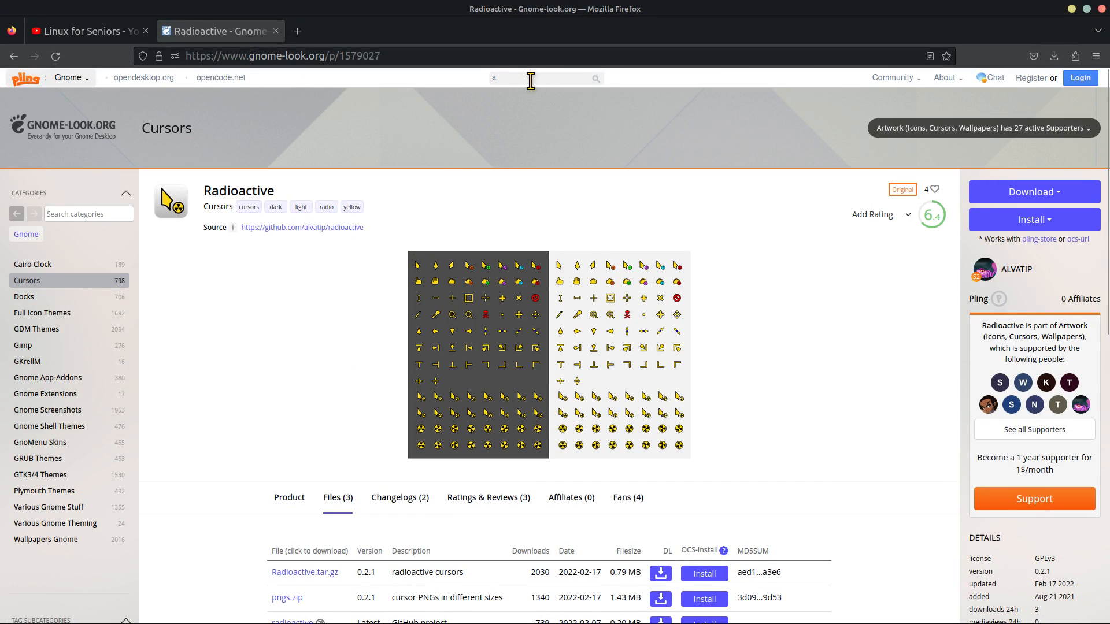
{"action": "type", "text": "azenis"}
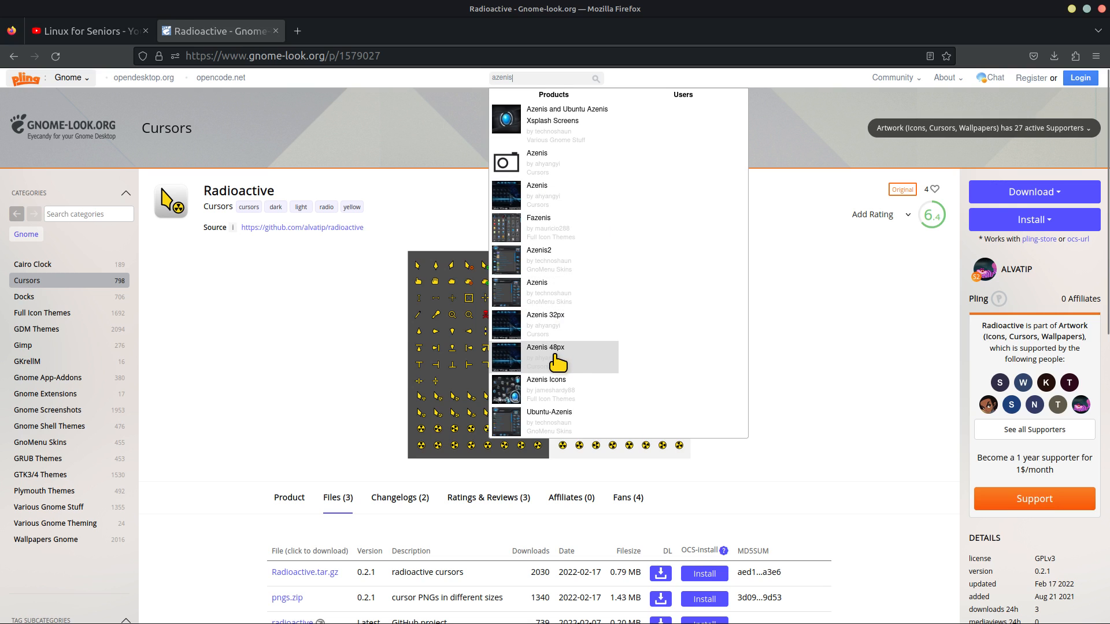
{"action": "left_click", "coordinate": [511, 191]}
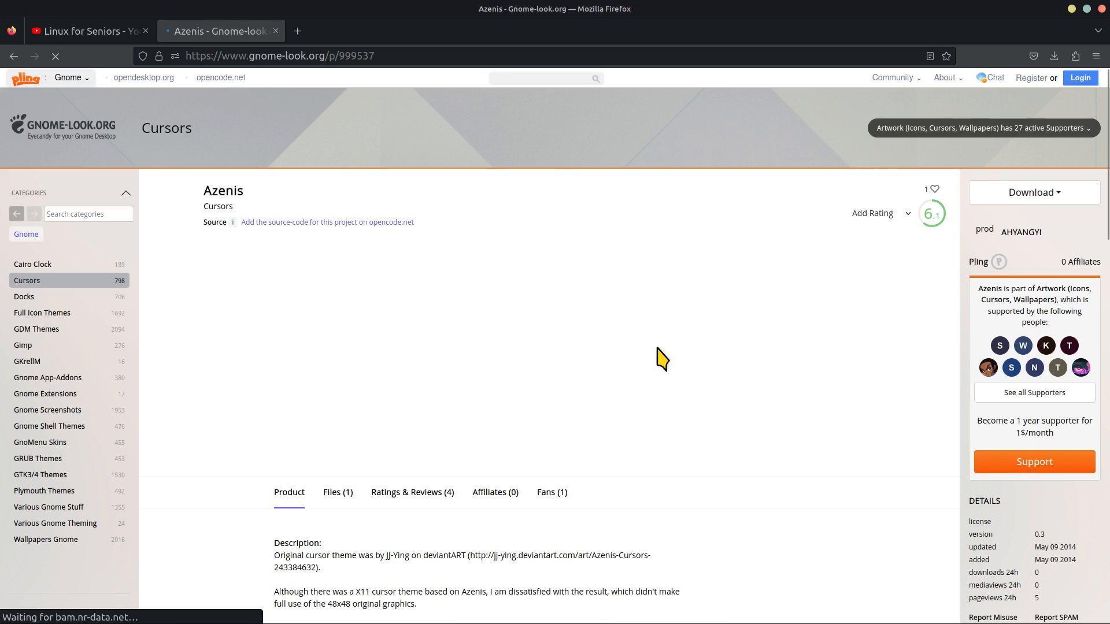
Step: View the Azenis theme's downloadable files and minimize the browser without downloading
{"action": "scroll", "coordinate": [386, 354], "scroll_direction": "down", "scroll_amount": 3}
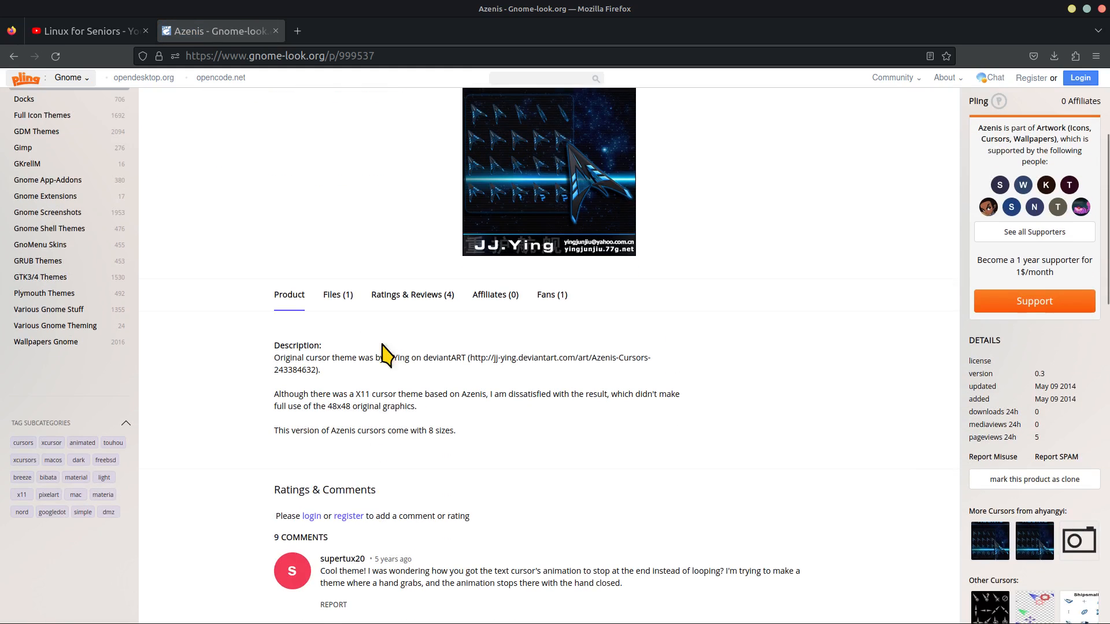
{"action": "left_click", "coordinate": [336, 298]}
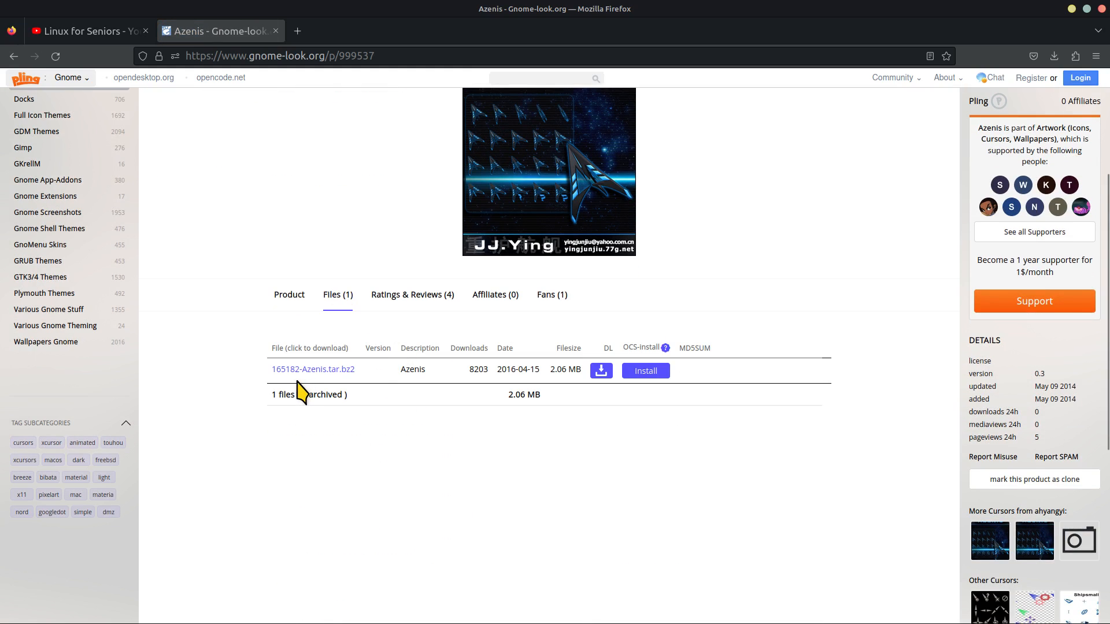
{"action": "left_click", "coordinate": [1072, 9]}
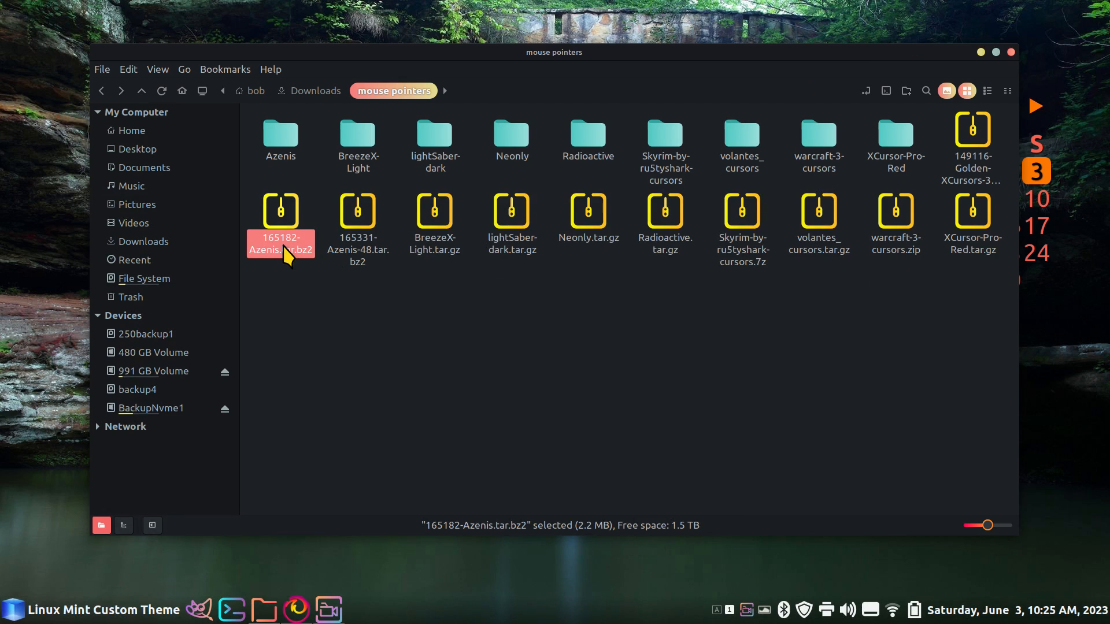
Step: Show the Azenis archive's extraction option without choosing it, and copy the already extracted Azenis folder
{"action": "right_click", "coordinate": [287, 213]}
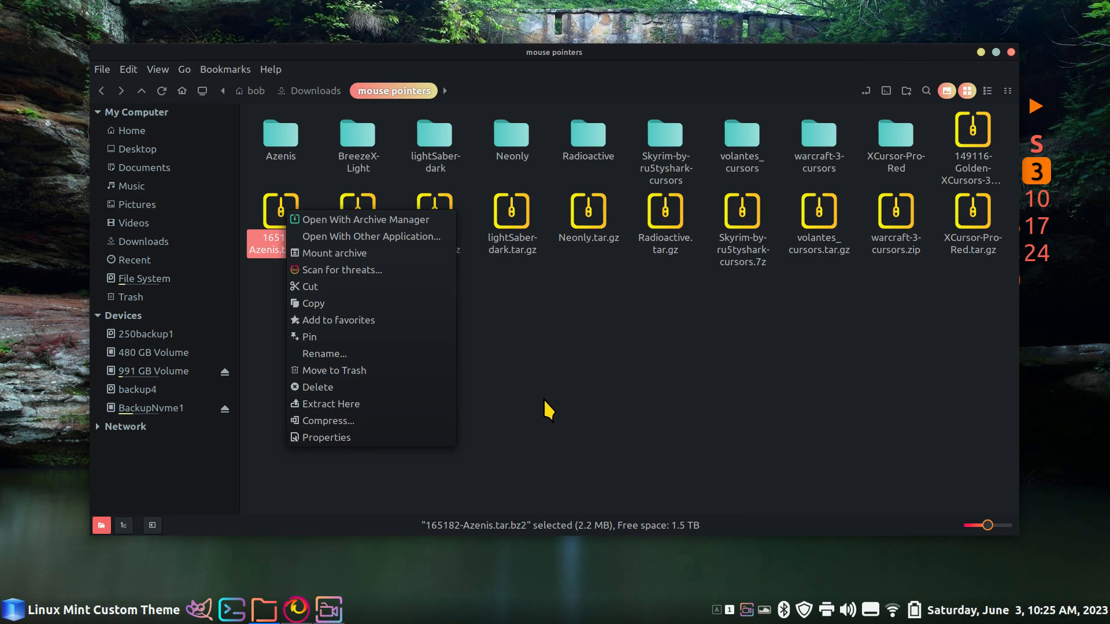
{"action": "left_click", "coordinate": [276, 135]}
{"action": "left_click", "coordinate": [274, 133]}
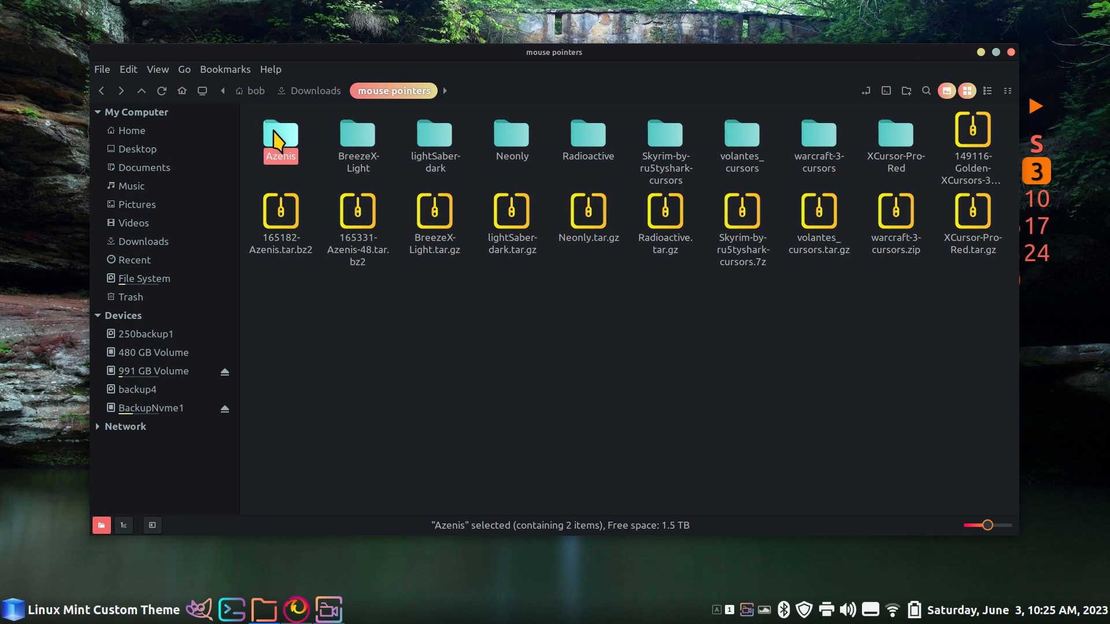
{"action": "right_click", "coordinate": [274, 133]}
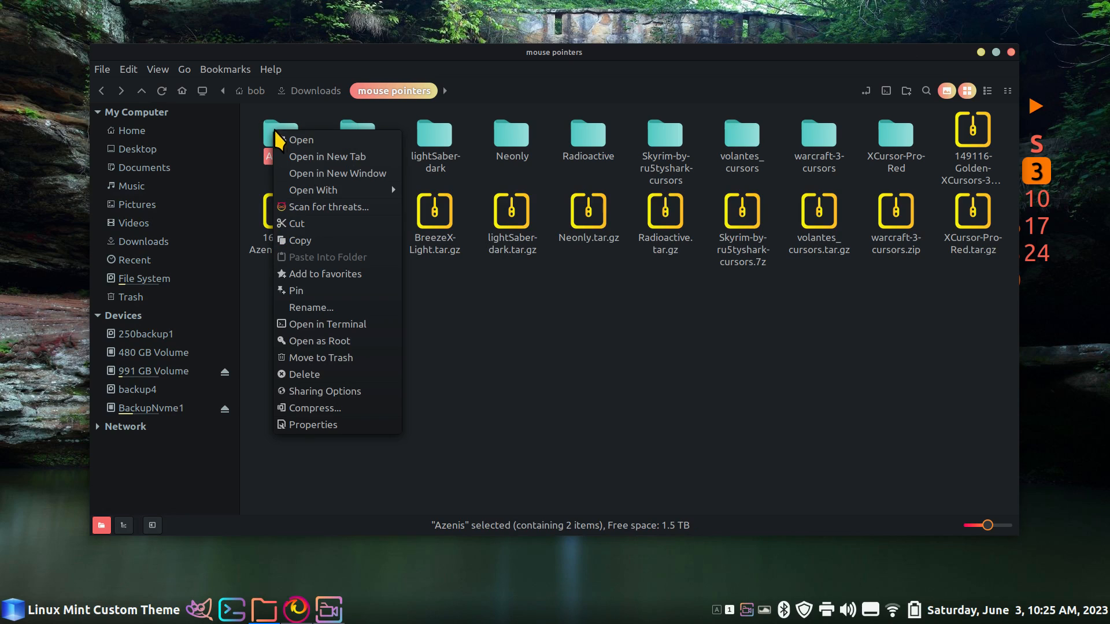
{"action": "left_click", "coordinate": [313, 241]}
Step: Open the .icons folder in Home and paste the Azenis folder into it
{"action": "left_click", "coordinate": [143, 133]}
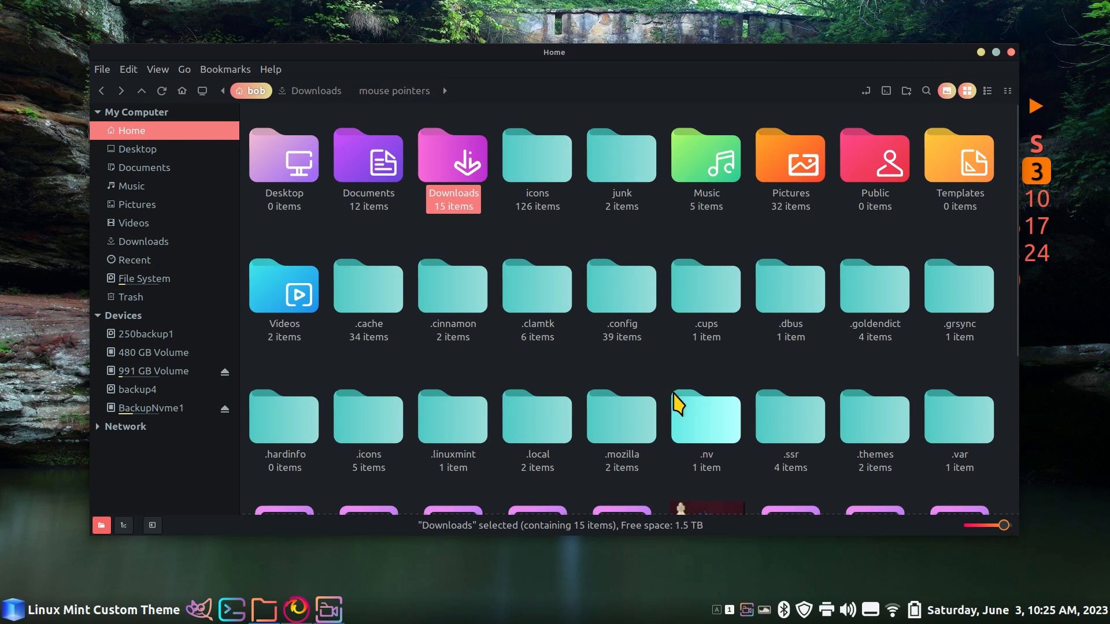
{"action": "double_click", "coordinate": [384, 427]}
{"action": "right_click", "coordinate": [390, 266]}
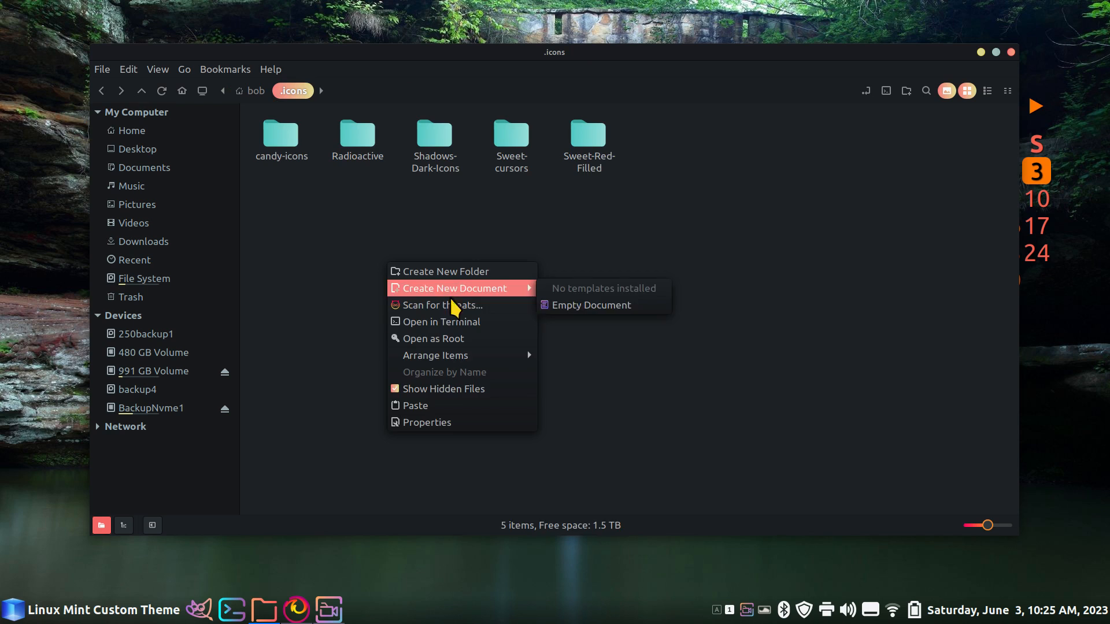
{"action": "left_click", "coordinate": [452, 406]}
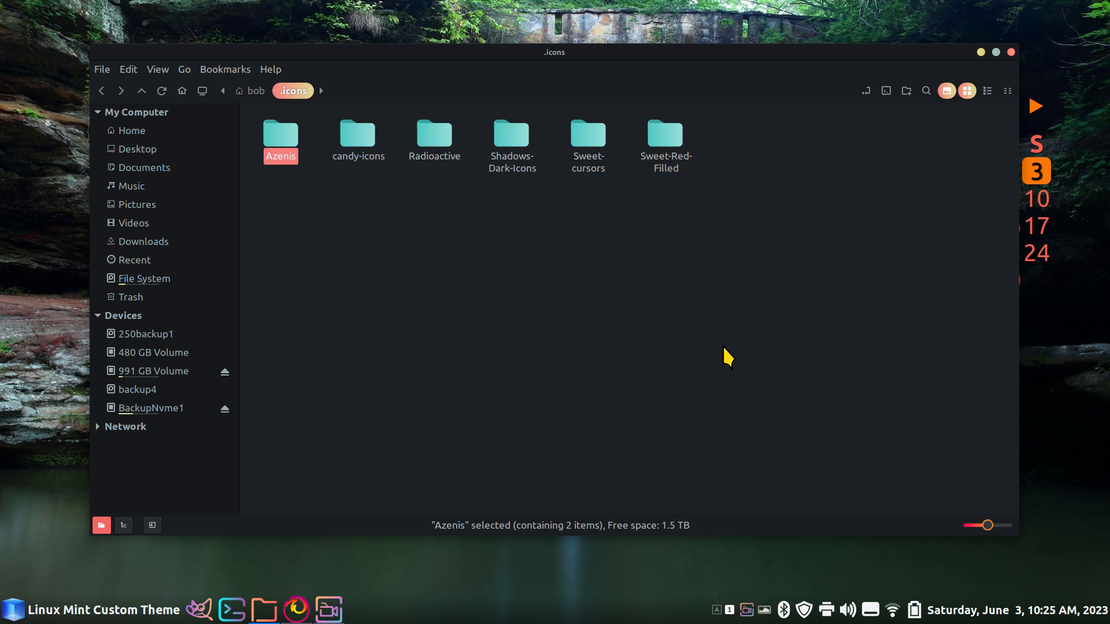
Step: Open the Themes settings and set the mouse pointer to Azenis
{"action": "right_click", "coordinate": [597, 620]}
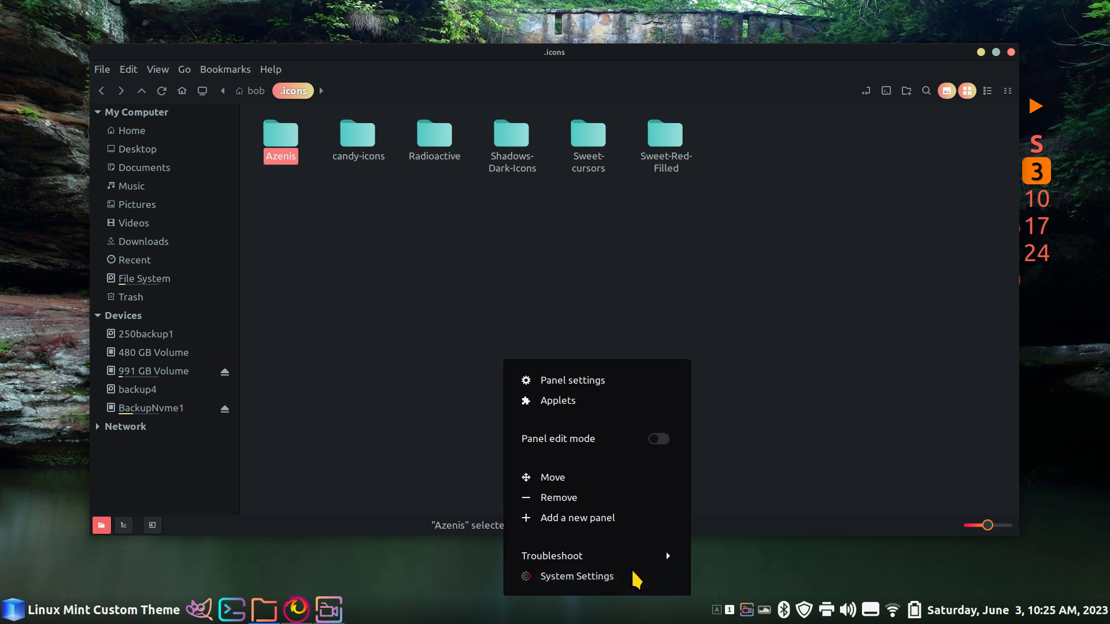
{"action": "left_click", "coordinate": [633, 581]}
{"action": "left_click", "coordinate": [641, 232]}
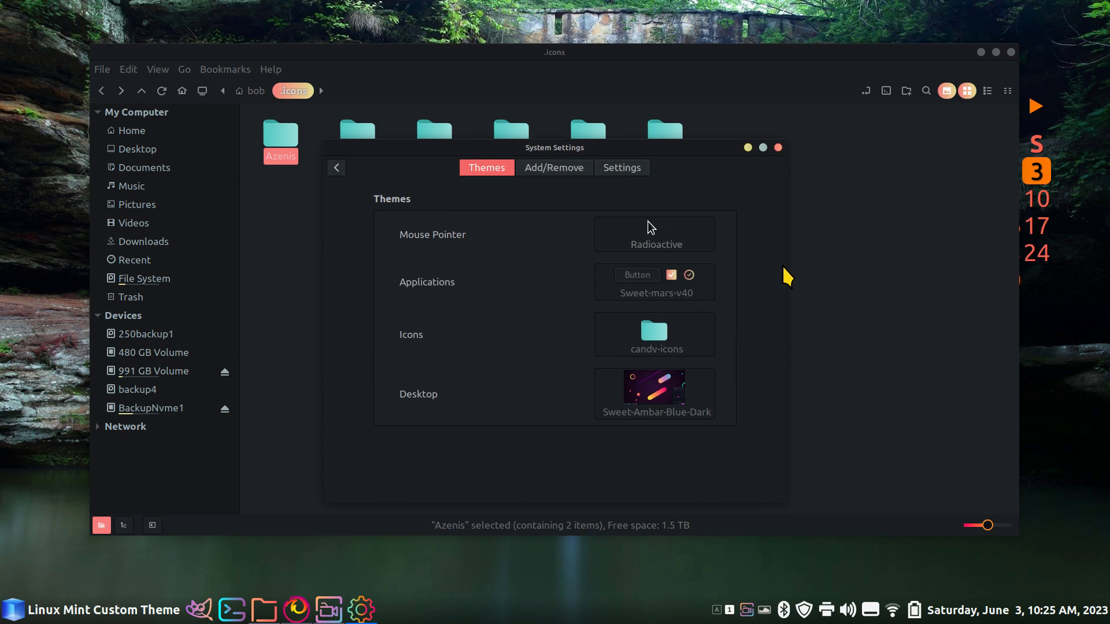
{"action": "left_click", "coordinate": [651, 231]}
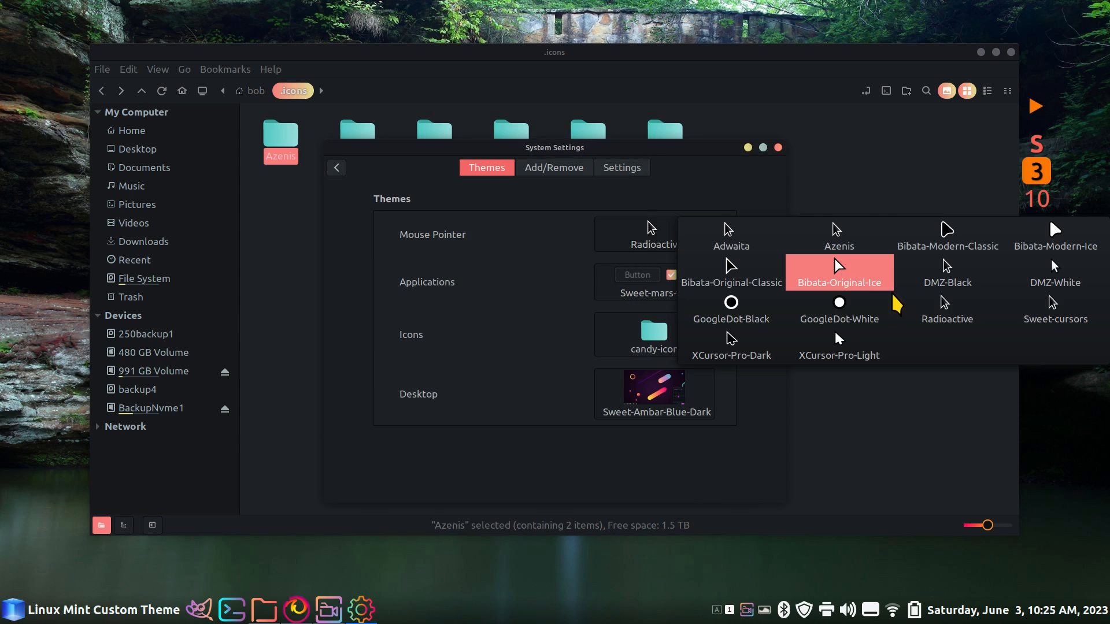
{"action": "left_click", "coordinate": [853, 231]}
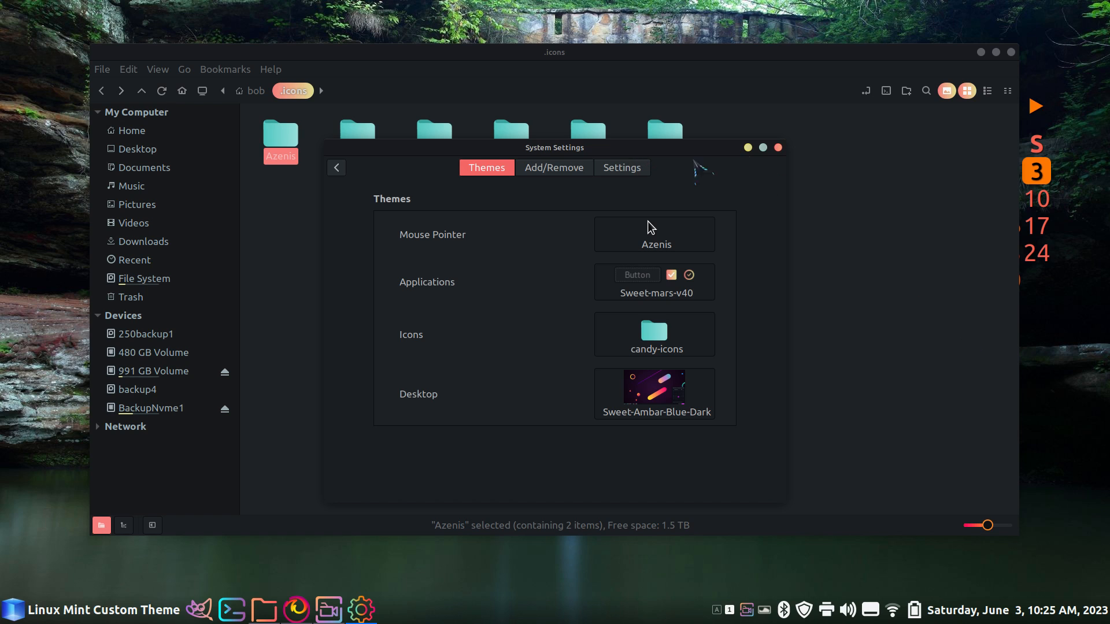
Step: Return to the System Settings overview and open the hardware settings for the mouse and touchpad
{"action": "left_click", "coordinate": [336, 168]}
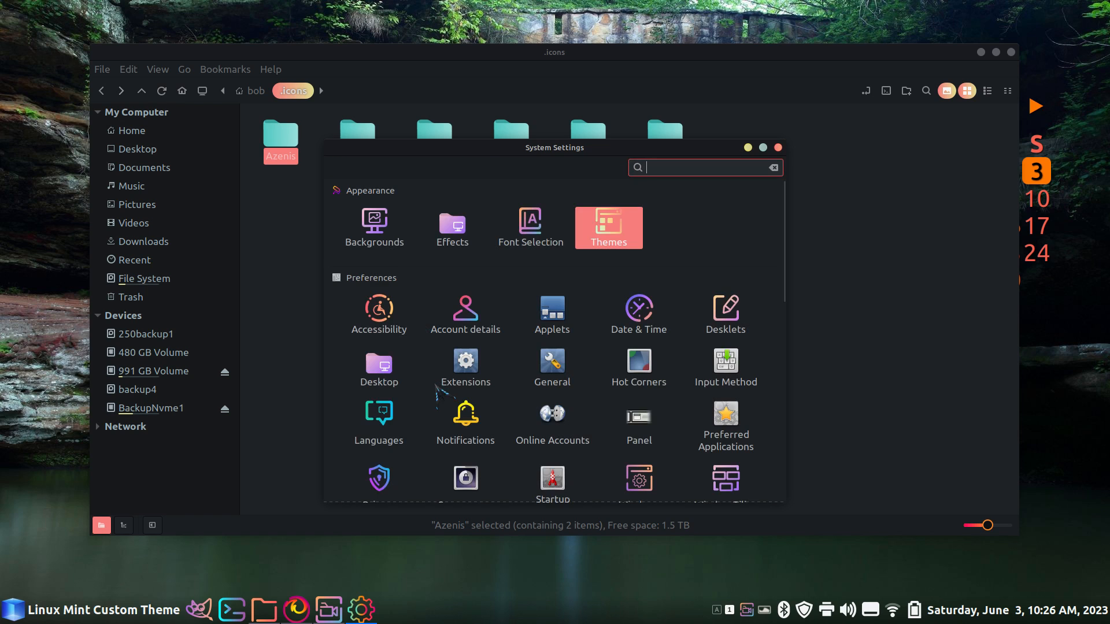
{"action": "scroll", "coordinate": [444, 381], "scroll_direction": "down", "scroll_amount": 3}
{"action": "scroll", "coordinate": [444, 381], "scroll_direction": "down", "scroll_amount": 3}
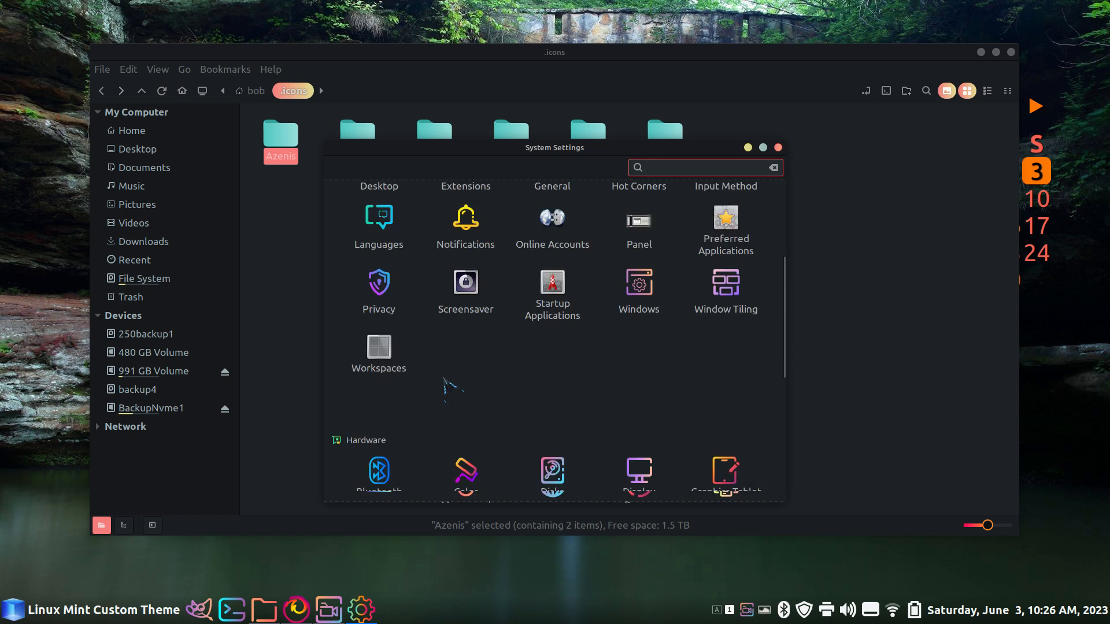
{"action": "left_click", "coordinate": [466, 419]}
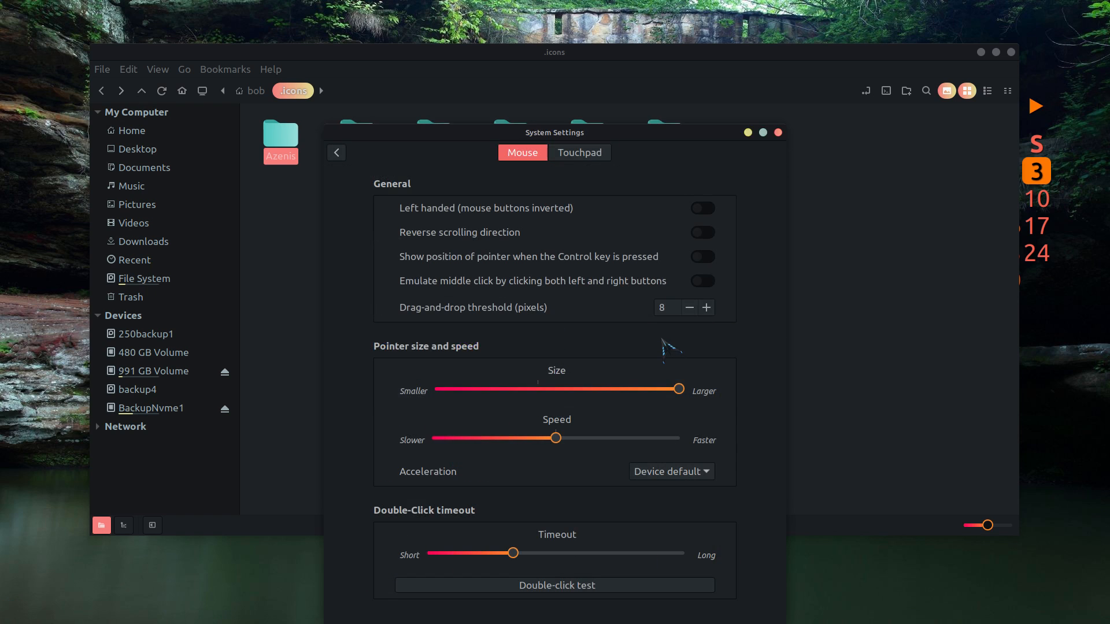
Step: Try the smallest pointer size, restore the largest one, and close the mouse settings to return to the .icons folder
{"action": "left_click_drag", "start_coordinate": [680, 389], "coordinate": [452, 398]}
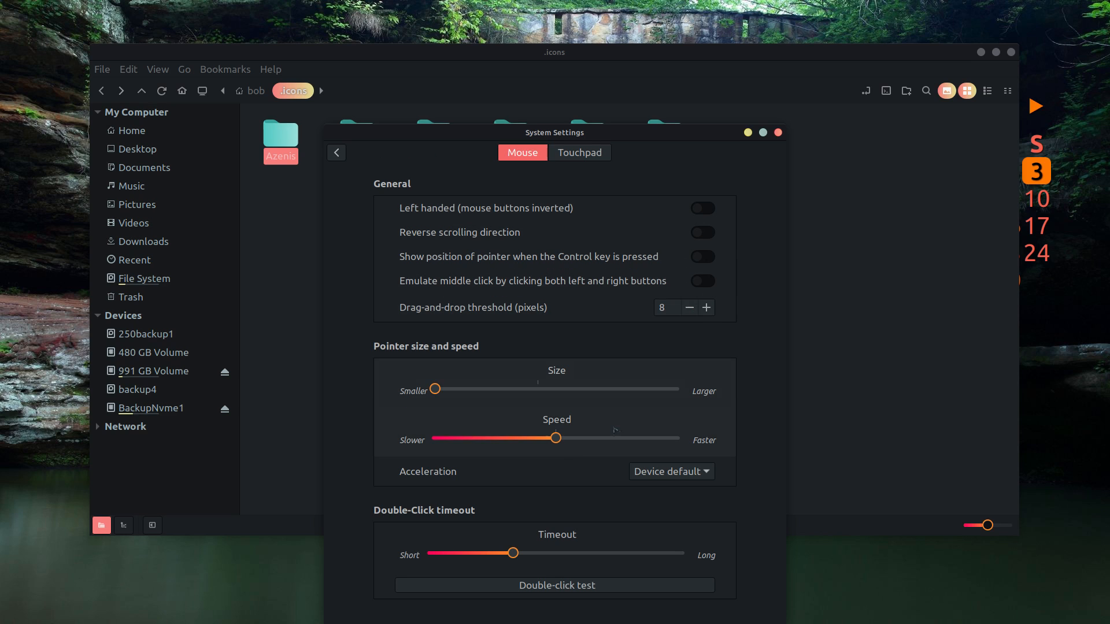
{"action": "left_click_drag", "start_coordinate": [434, 391], "coordinate": [527, 393]}
{"action": "left_click_drag", "start_coordinate": [539, 392], "coordinate": [692, 398]}
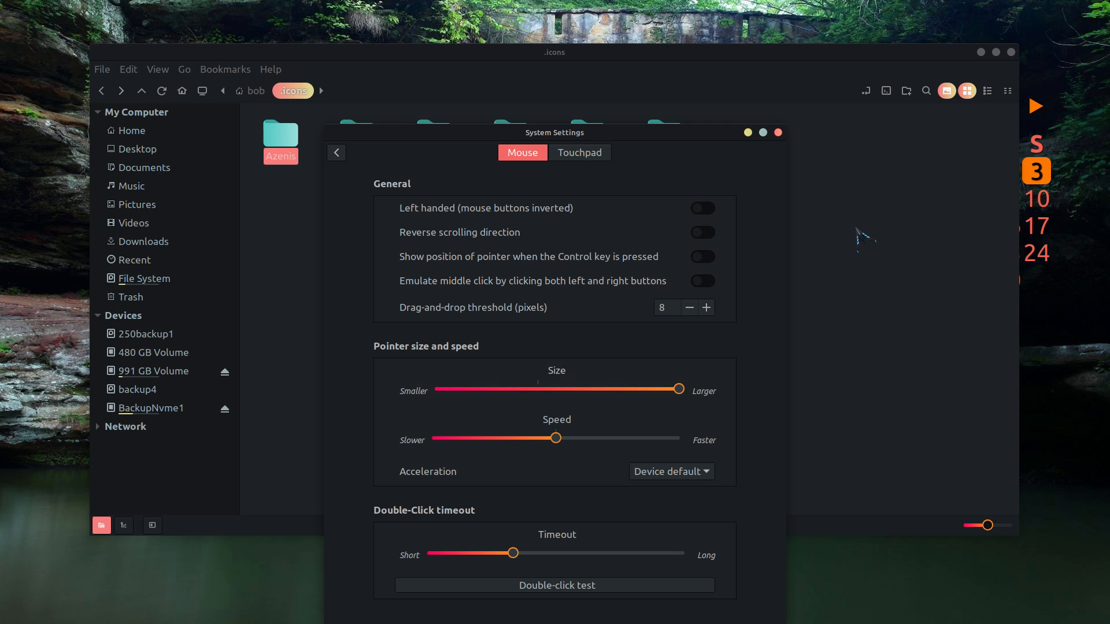
{"action": "left_click", "coordinate": [778, 132]}
{"action": "left_click", "coordinate": [362, 142]}
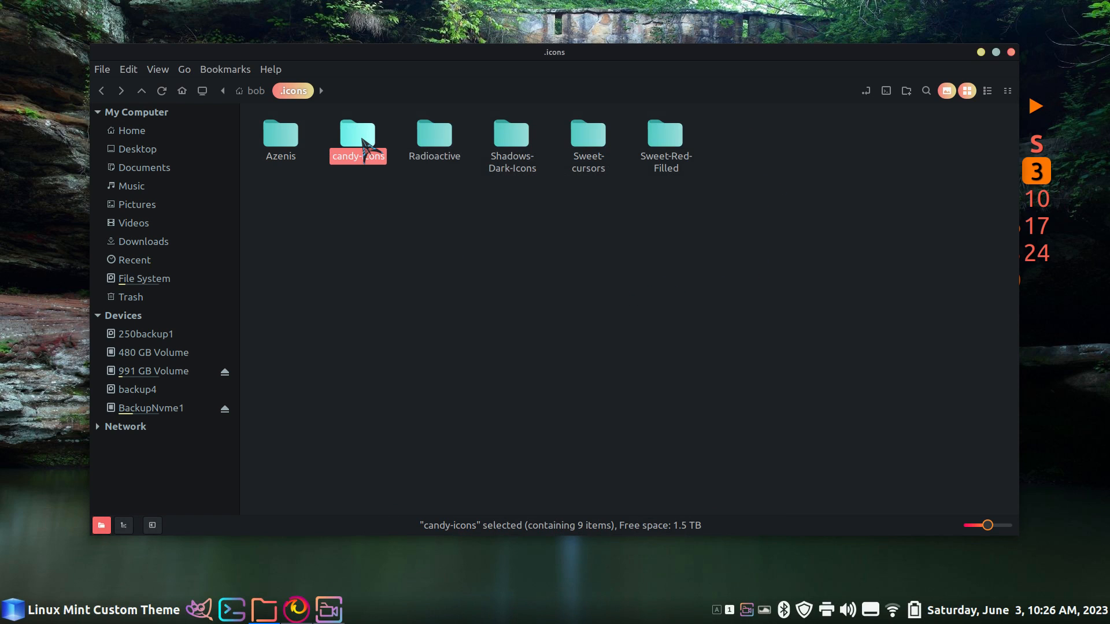
Step: Open the Themes settings to review the chosen pointer, application, icon and desktop themes, and close them
{"action": "right_click", "coordinate": [529, 623]}
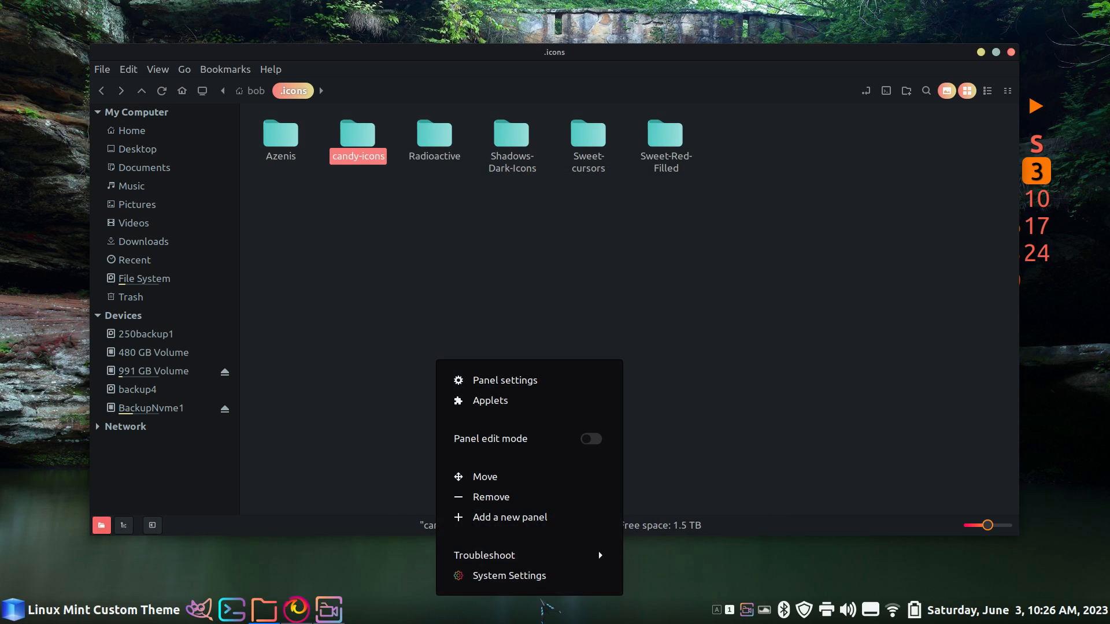
{"action": "left_click", "coordinate": [552, 575]}
{"action": "left_click", "coordinate": [623, 224]}
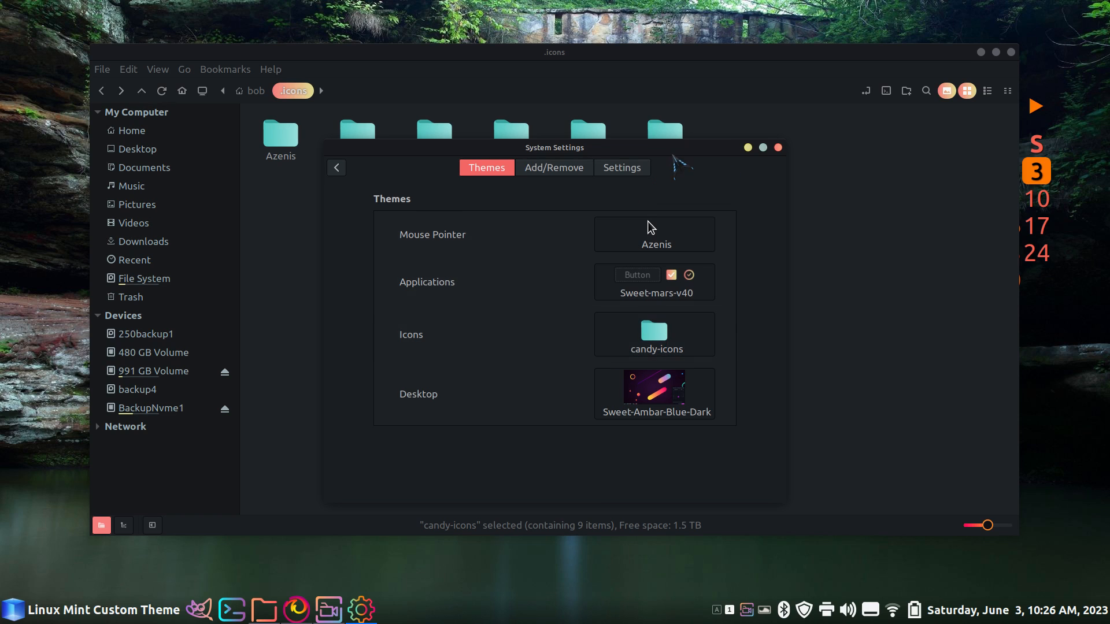
{"action": "left_click_drag", "start_coordinate": [671, 151], "coordinate": [677, 211]}
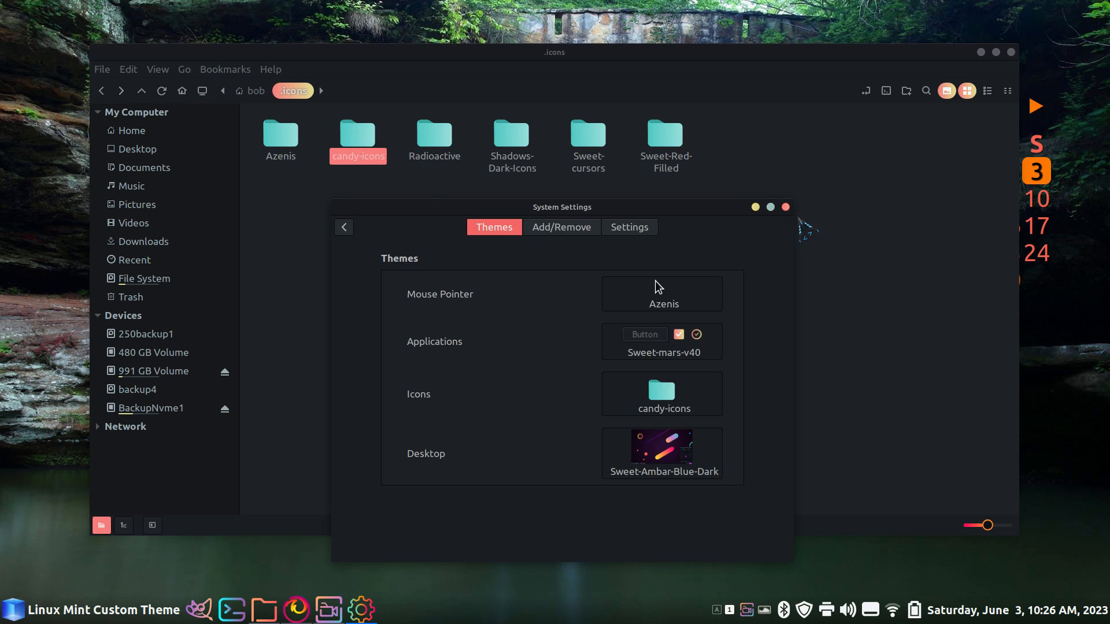
{"action": "left_click", "coordinate": [785, 207]}
Step: Switch to Firefox, show the About page of the Linux for Seniors YouTube channel with its links, and minimize the browser
{"action": "mouse_move", "coordinate": [298, 611]}
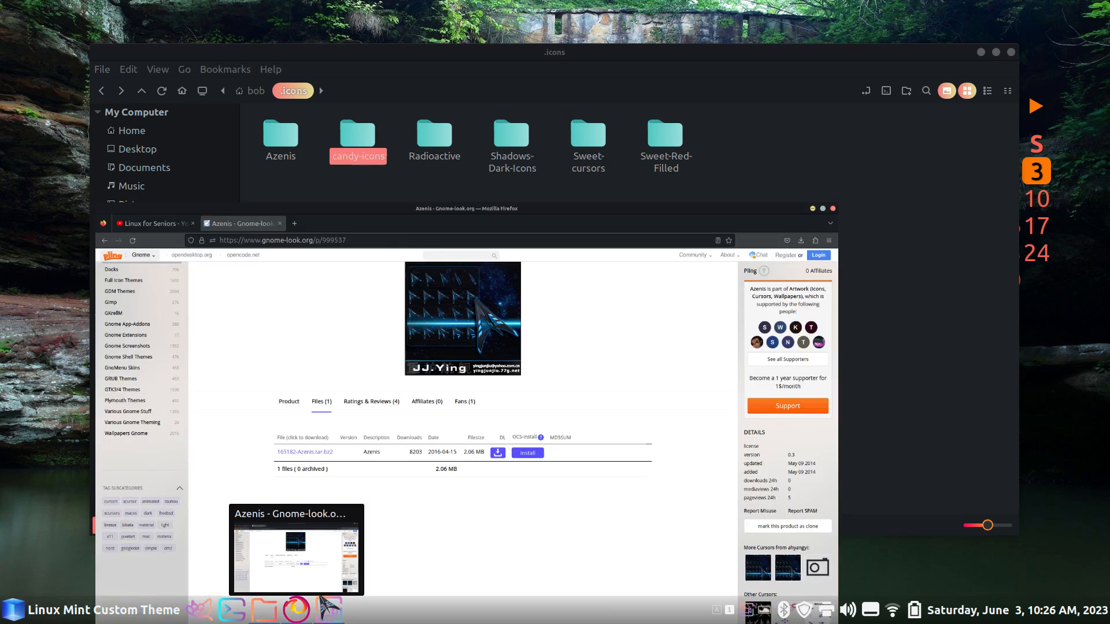
{"action": "left_click", "coordinate": [276, 549]}
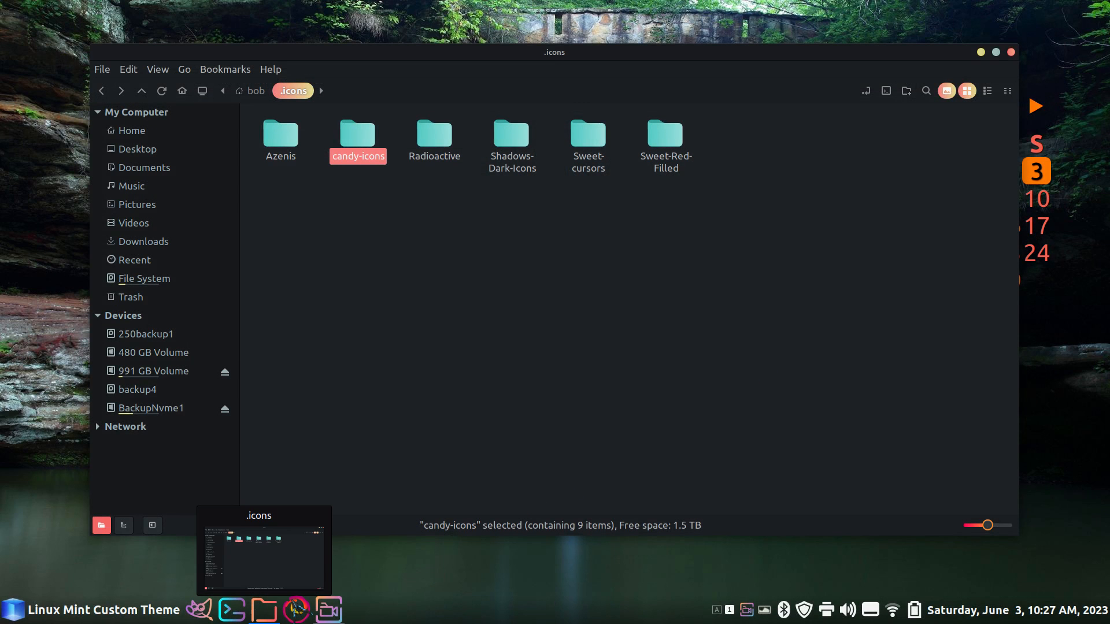
{"action": "left_click", "coordinate": [297, 609]}
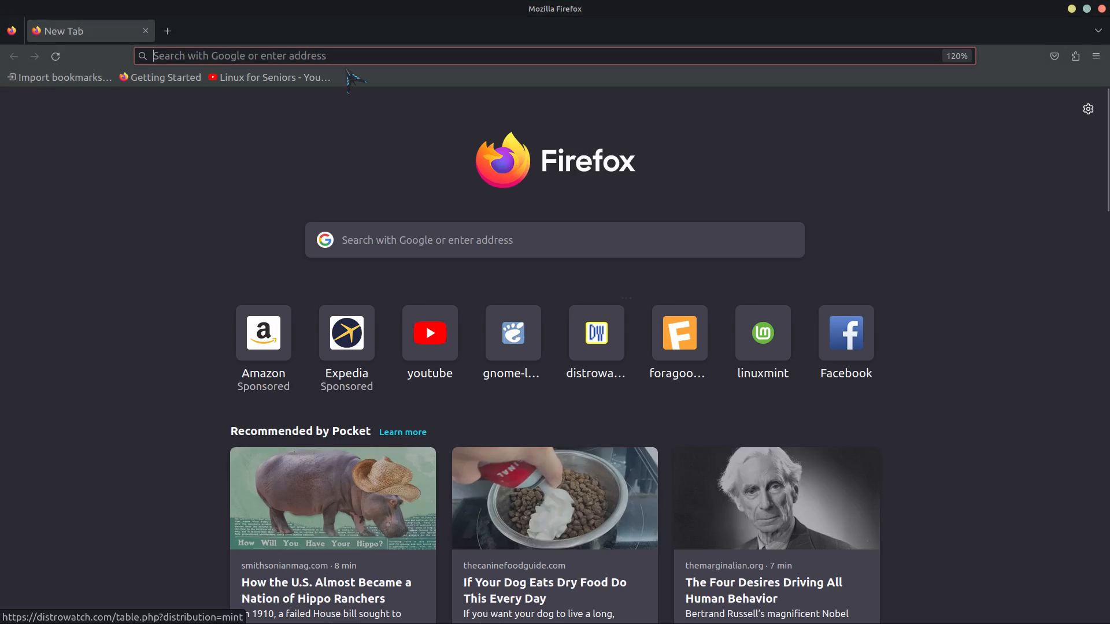
{"action": "left_click", "coordinate": [263, 78]}
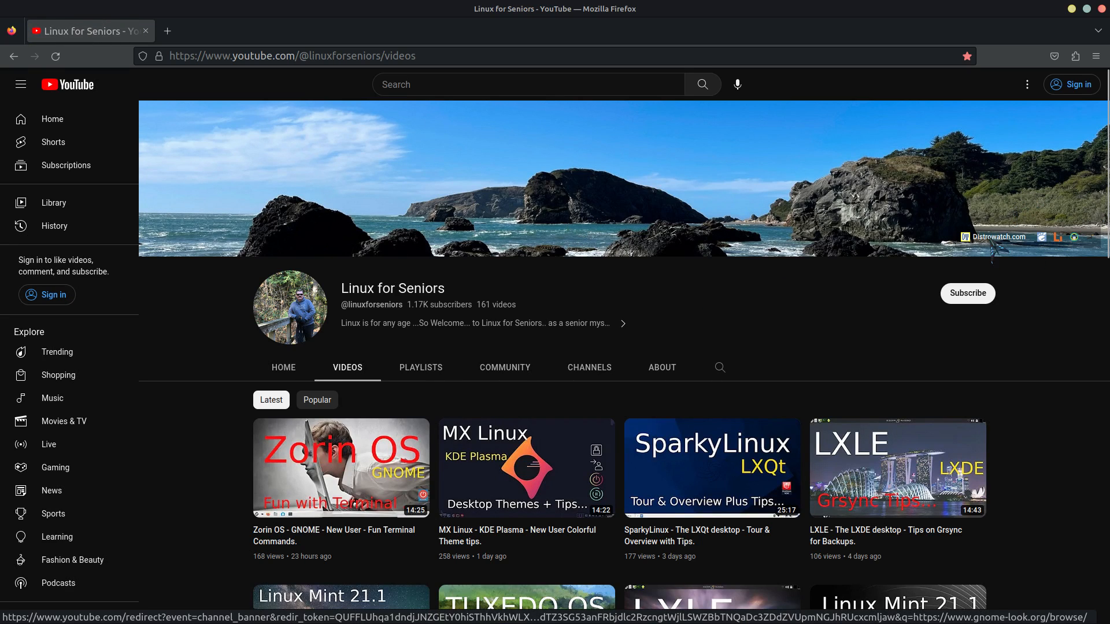
{"action": "left_click", "coordinate": [675, 375]}
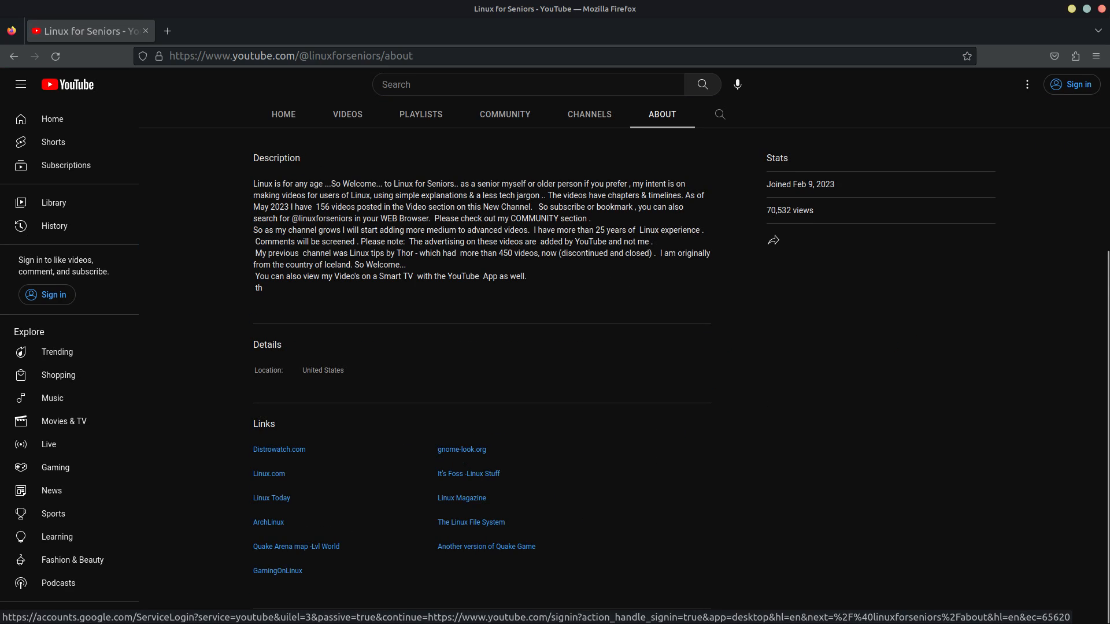
{"action": "left_click", "coordinate": [1072, 8]}
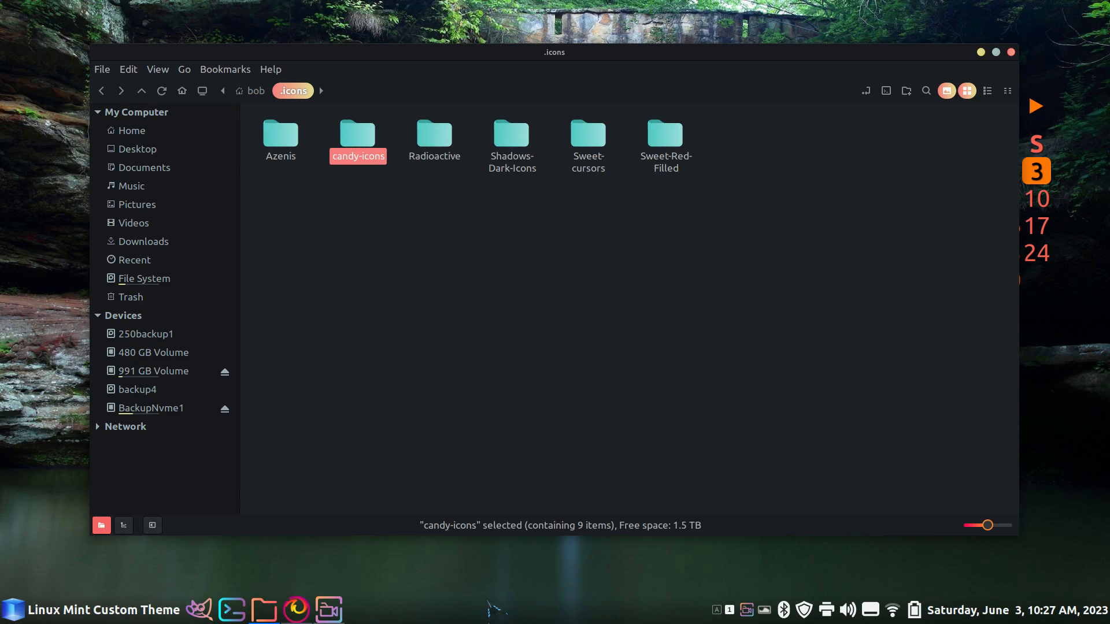
Step: Set the mouse pointer to Radioactive in the Themes settings, and close the settings and the .icons folder window
{"action": "right_click", "coordinate": [530, 612]}
{"action": "left_click", "coordinate": [581, 575]}
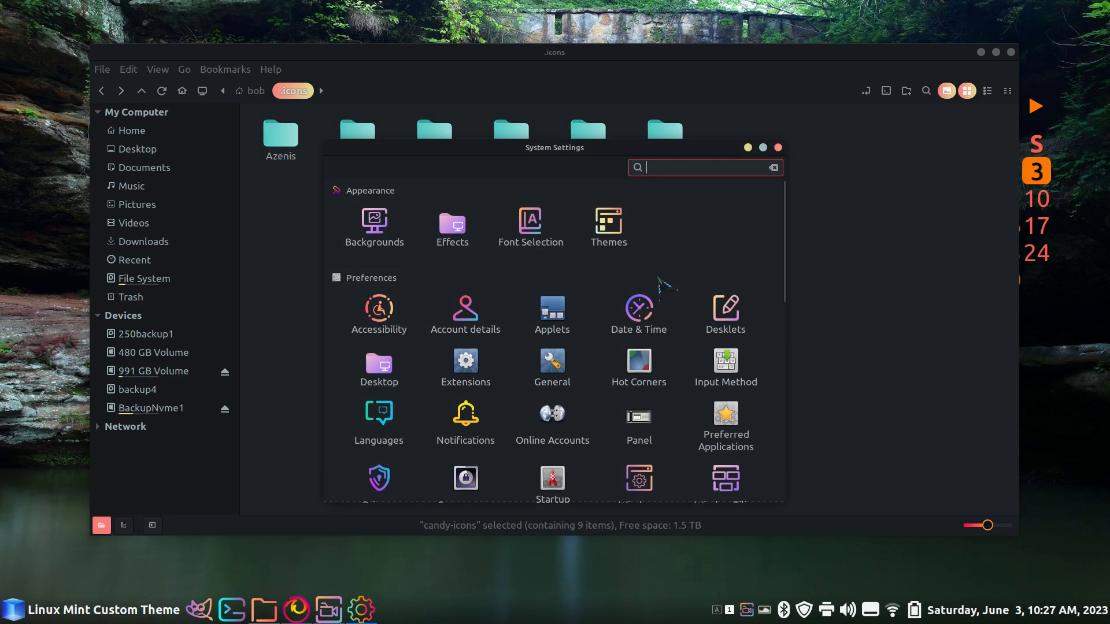
{"action": "left_click", "coordinate": [610, 223]}
{"action": "left_click", "coordinate": [649, 227]}
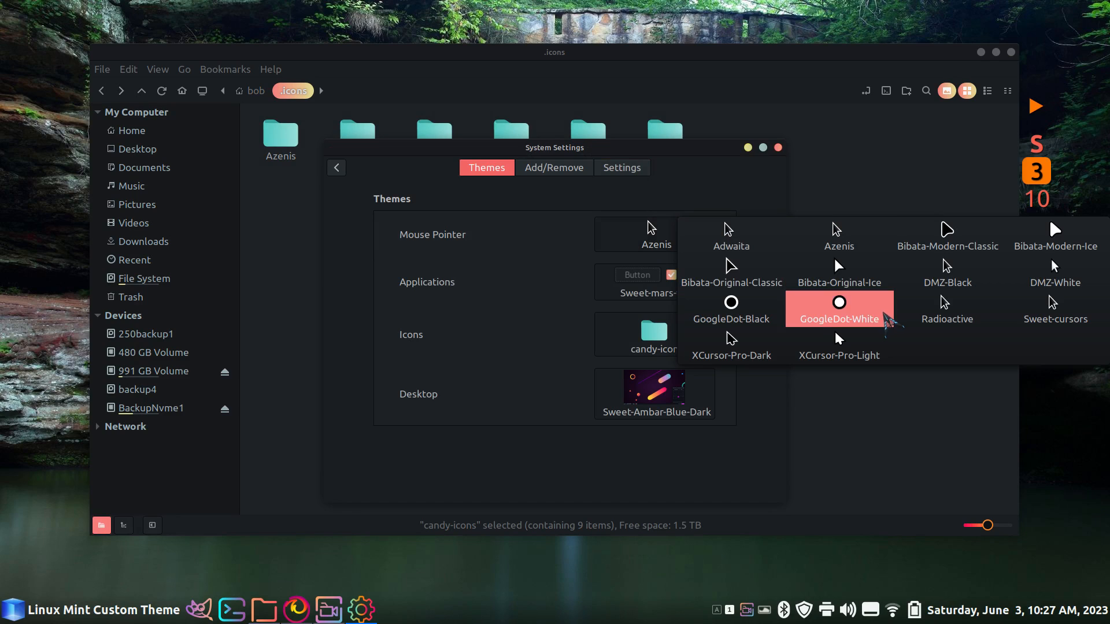
{"action": "left_click", "coordinate": [935, 327]}
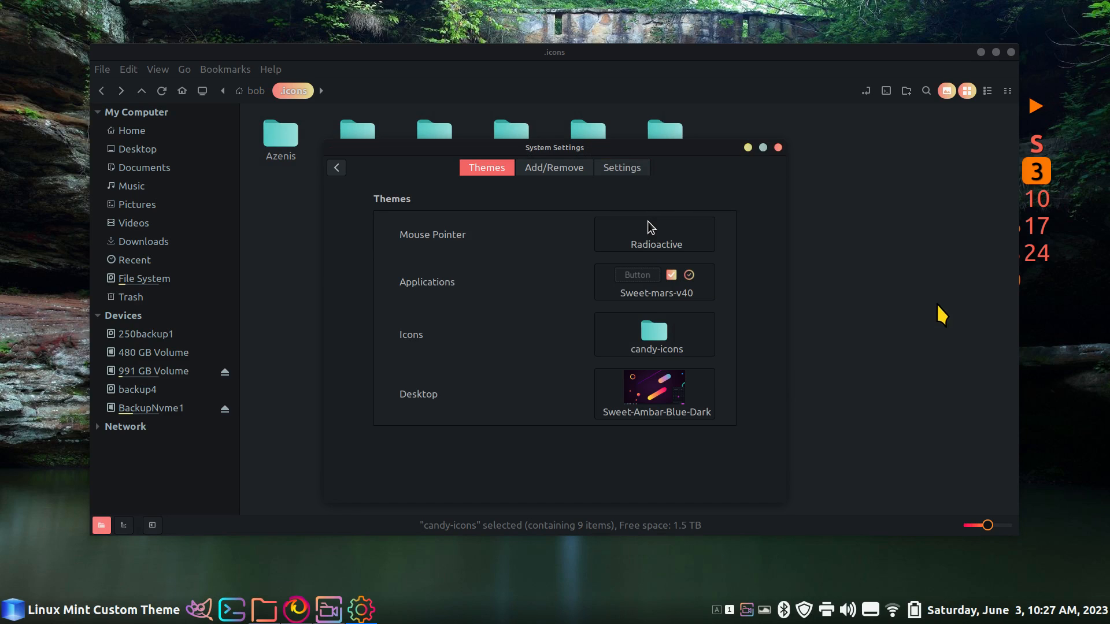
{"action": "left_click", "coordinate": [778, 147]}
{"action": "left_click", "coordinate": [1011, 52]}
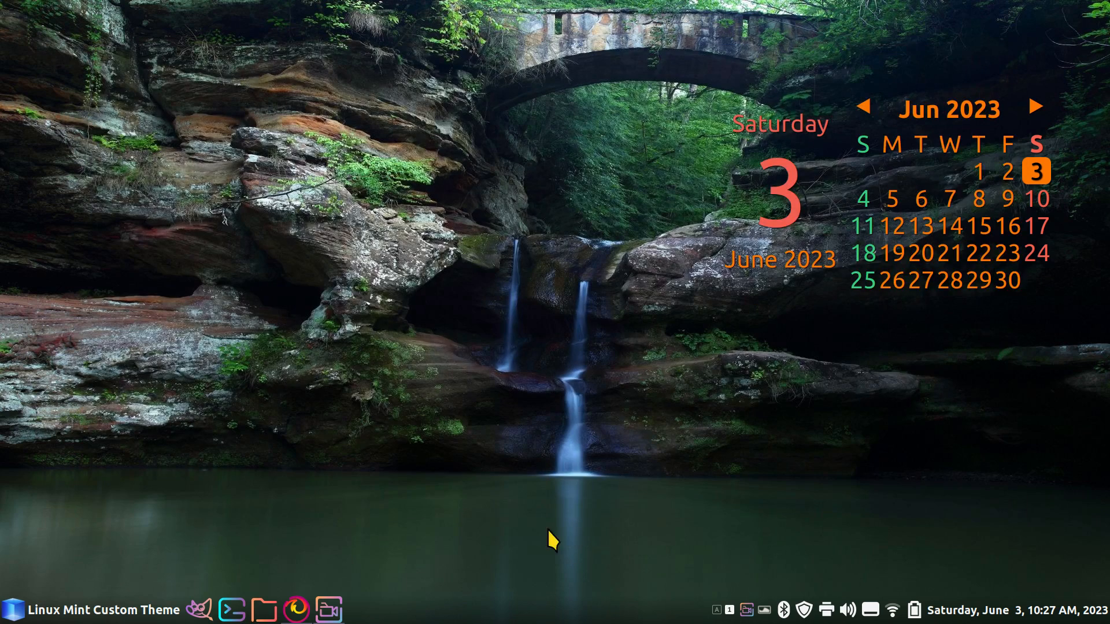
Step: Switch back to Firefox, open gnome-look.org from the channel's links, and show its GTK3/4 Themes category
{"action": "left_click", "coordinate": [298, 610]}
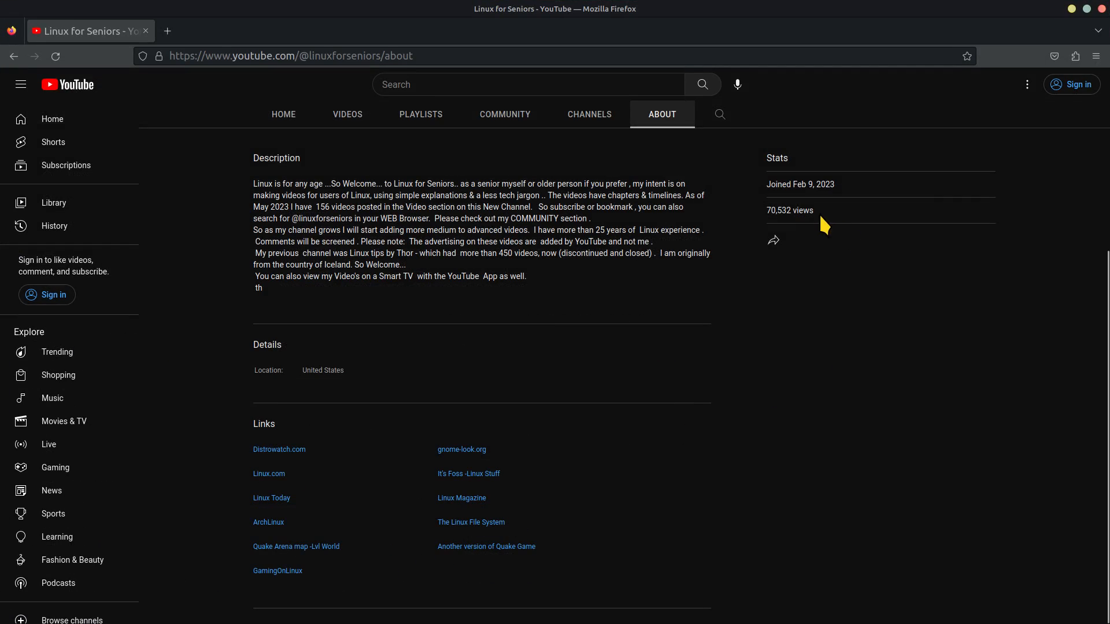
{"action": "left_click", "coordinate": [457, 452]}
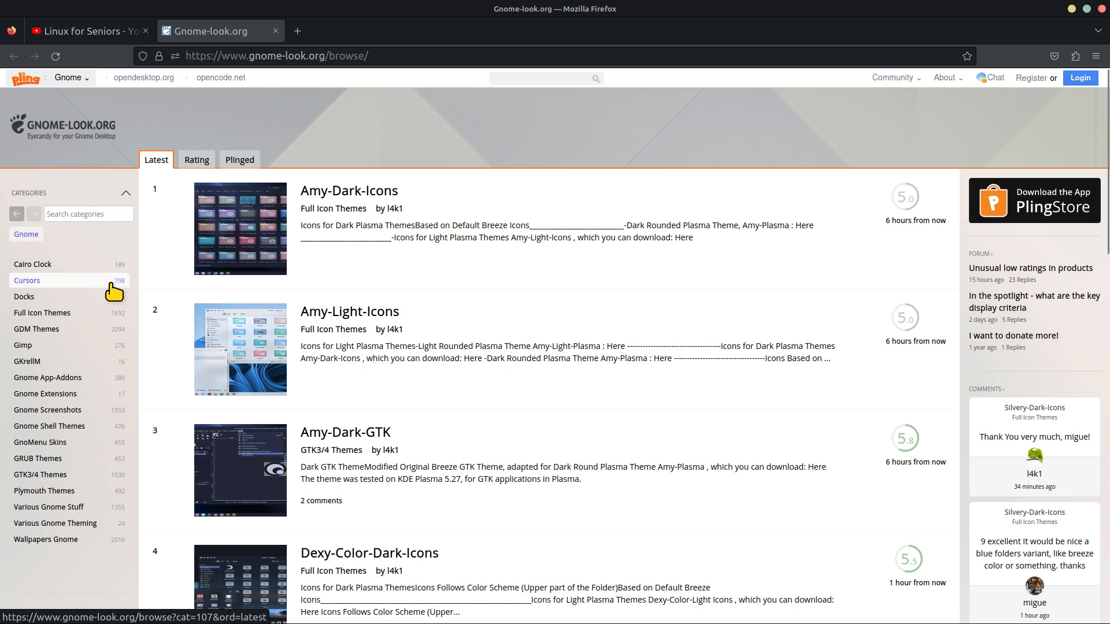
{"action": "left_click", "coordinate": [56, 478]}
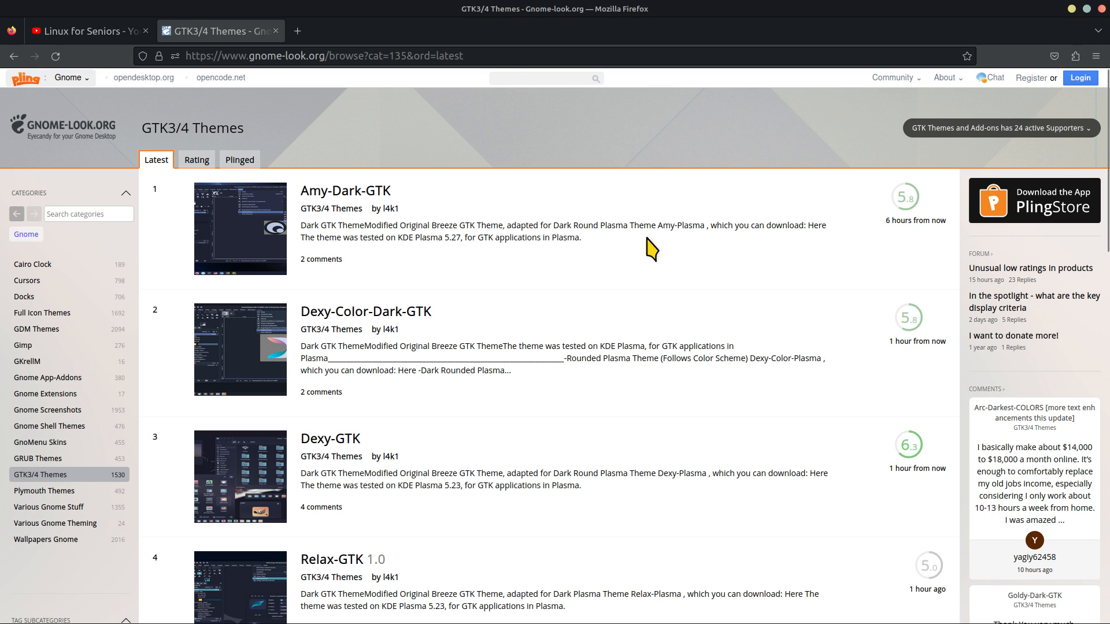
Step: Search gnome-look.org for "sweet" and open the sweet-dark gedit product page from the suggestions
{"action": "left_click", "coordinate": [514, 78]}
{"action": "type", "text": "sweet"}
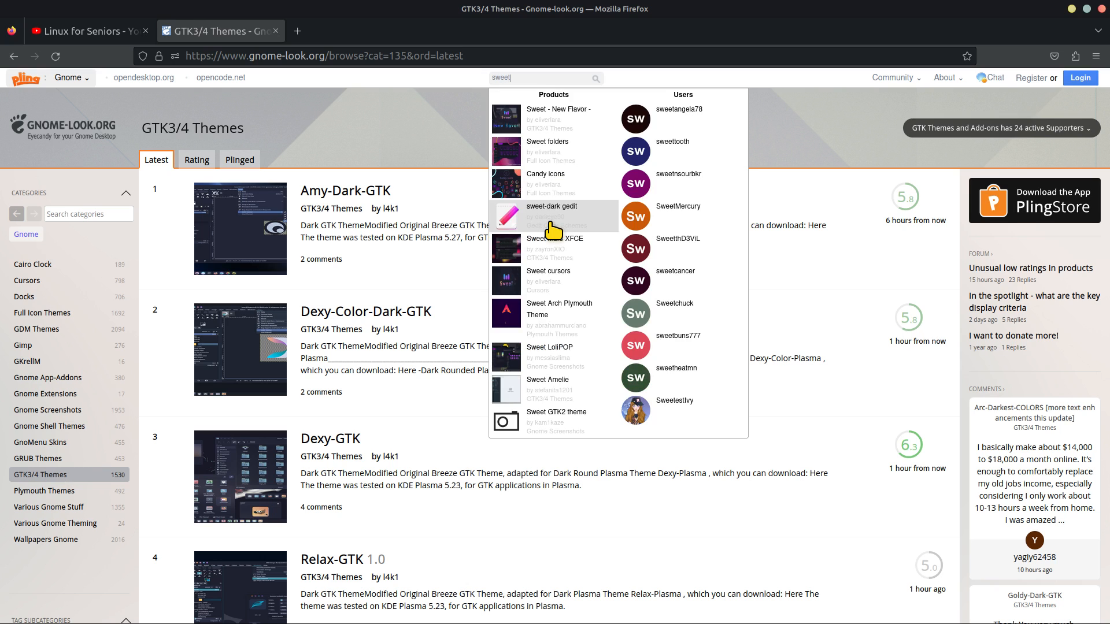
{"action": "left_click", "coordinate": [551, 223]}
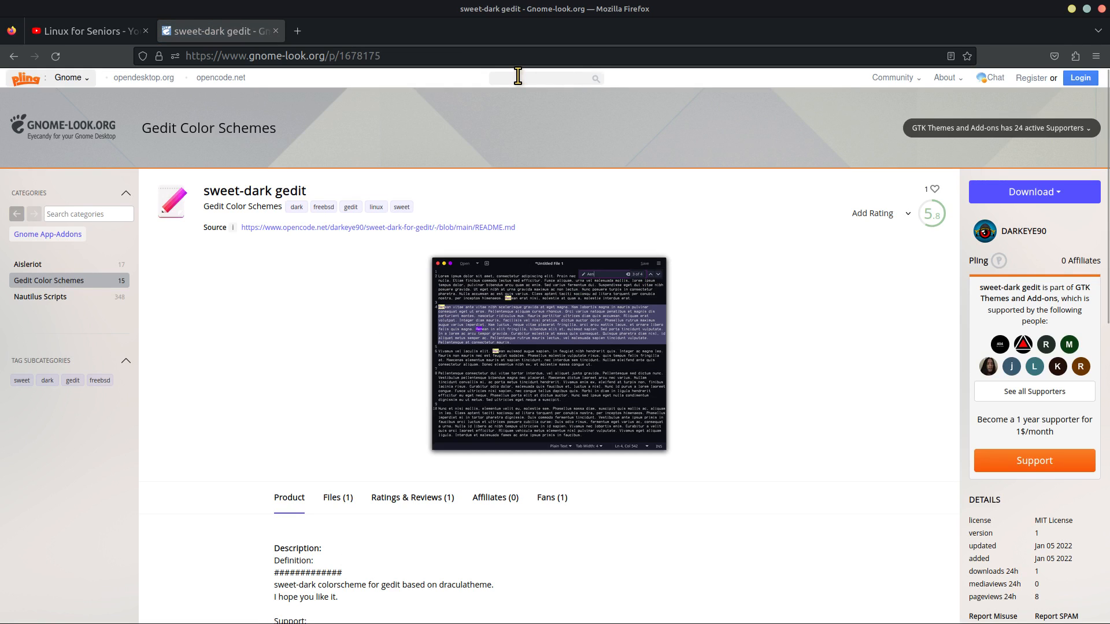
Step: Search the site for "sweet" again, look through the full results page, and close the browser
{"action": "type", "text": "sweet"}
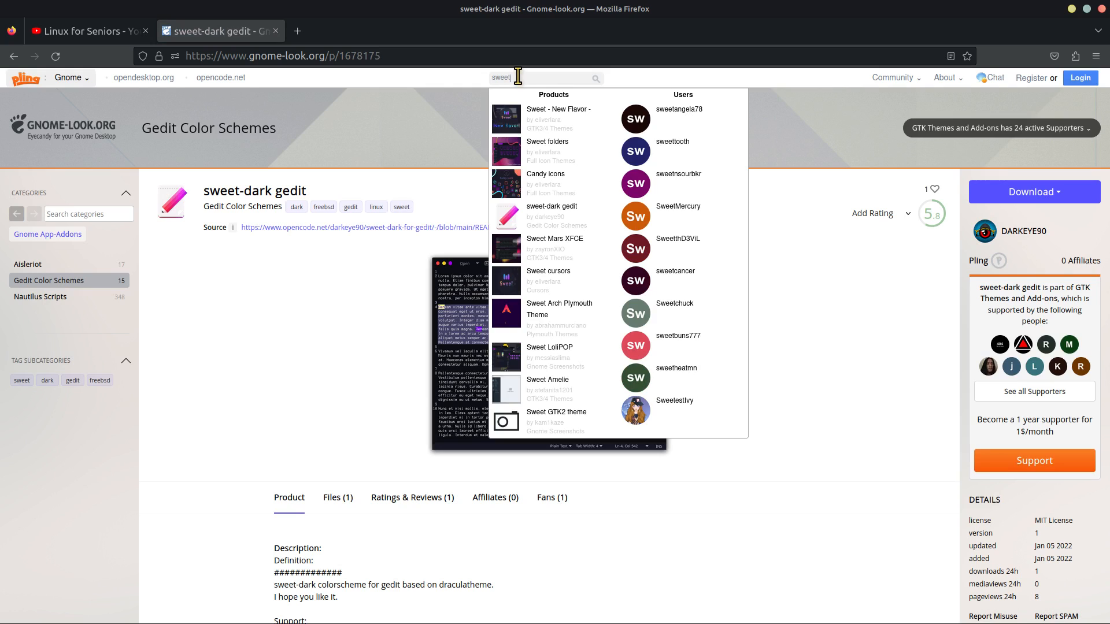
{"action": "key", "text": "Return"}
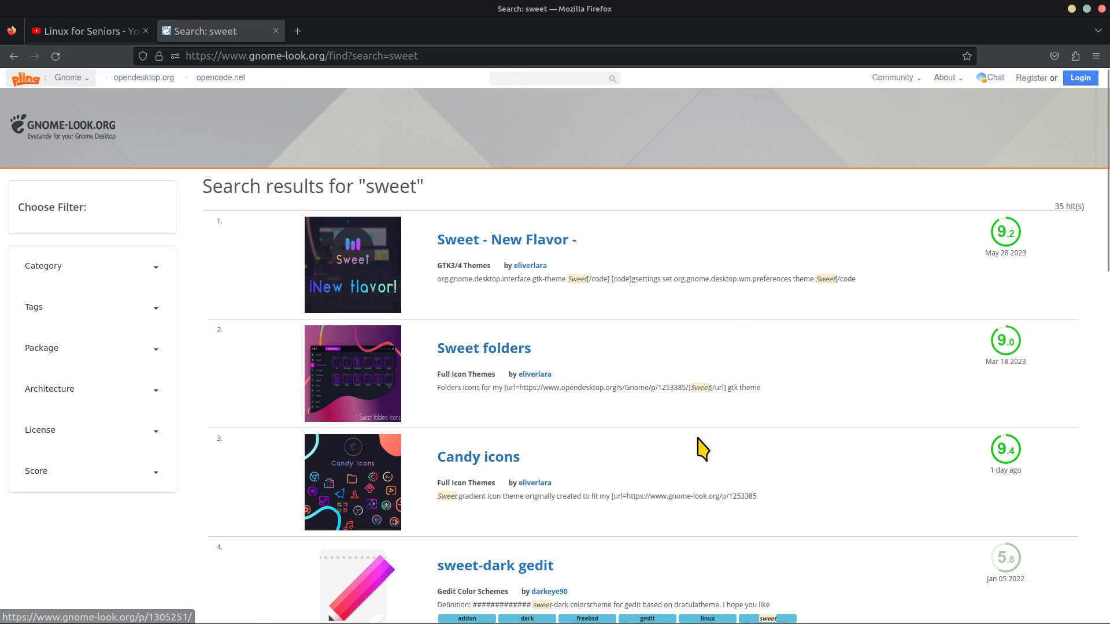
{"action": "scroll", "coordinate": [701, 448], "scroll_direction": "down", "scroll_amount": 5}
{"action": "scroll", "coordinate": [701, 448], "scroll_direction": "down", "scroll_amount": 3}
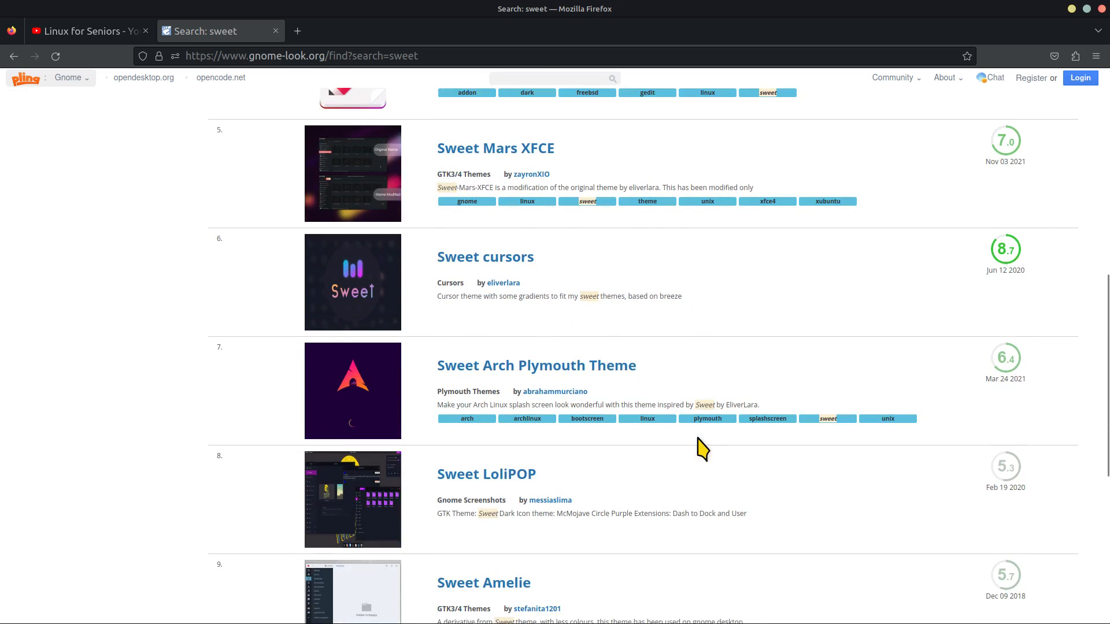
{"action": "scroll", "coordinate": [701, 449], "scroll_direction": "down", "scroll_amount": 4}
{"action": "scroll", "coordinate": [701, 448], "scroll_direction": "down", "scroll_amount": 2}
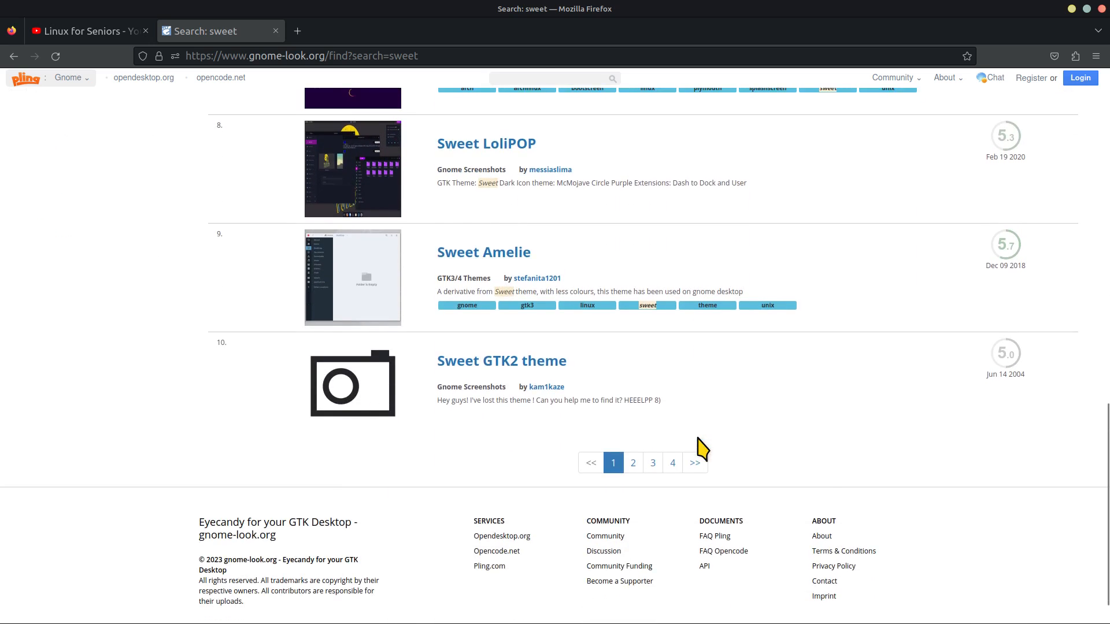
{"action": "scroll", "coordinate": [701, 448], "scroll_direction": "up", "scroll_amount": 11}
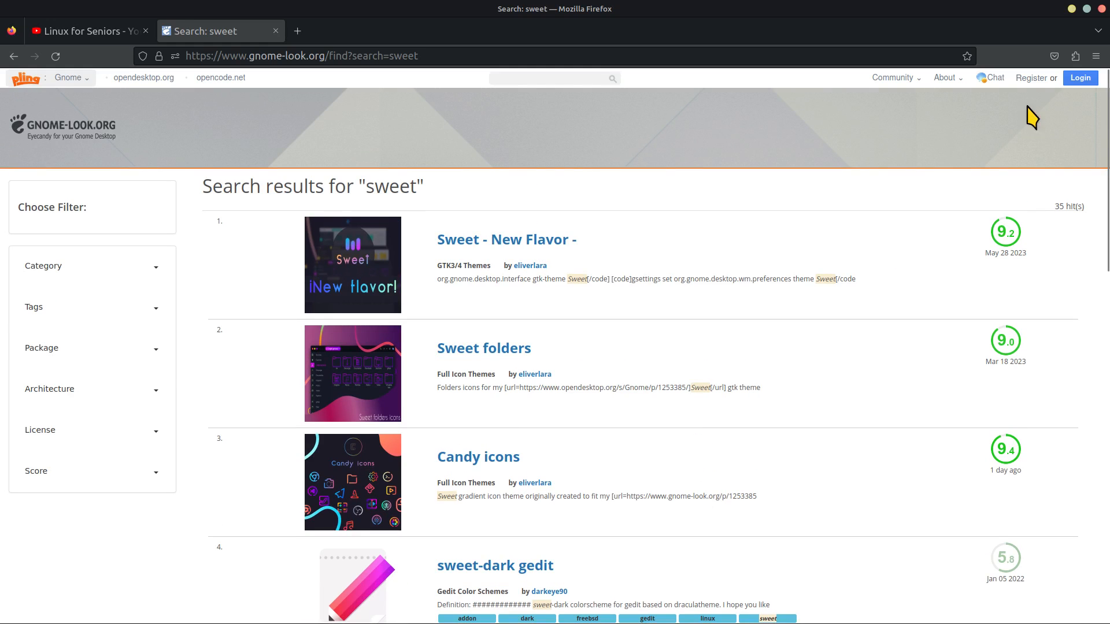
{"action": "left_click", "coordinate": [1102, 9]}
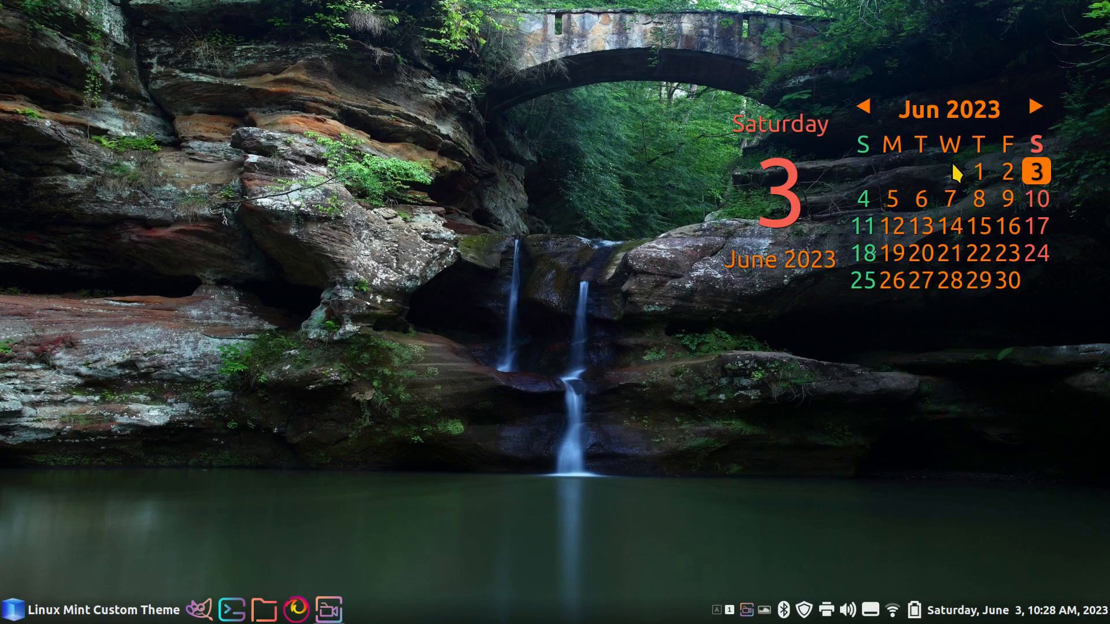
Step: Open the Downloads folder in the file manager and select the extracted candy-icons folder
{"action": "left_click", "coordinate": [263, 610]}
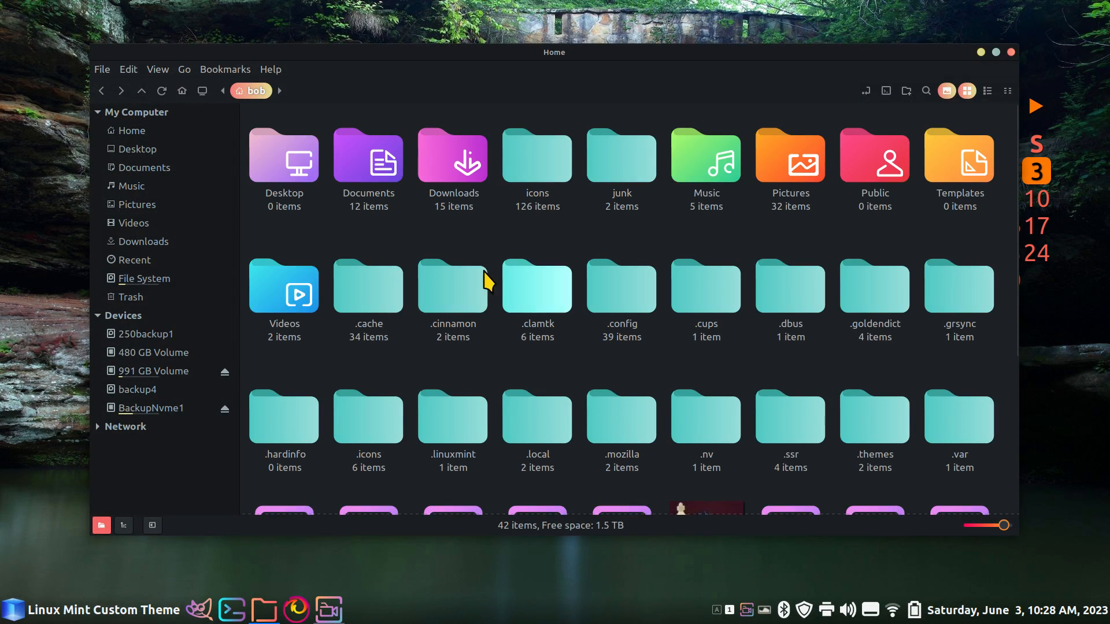
{"action": "left_click", "coordinate": [164, 242]}
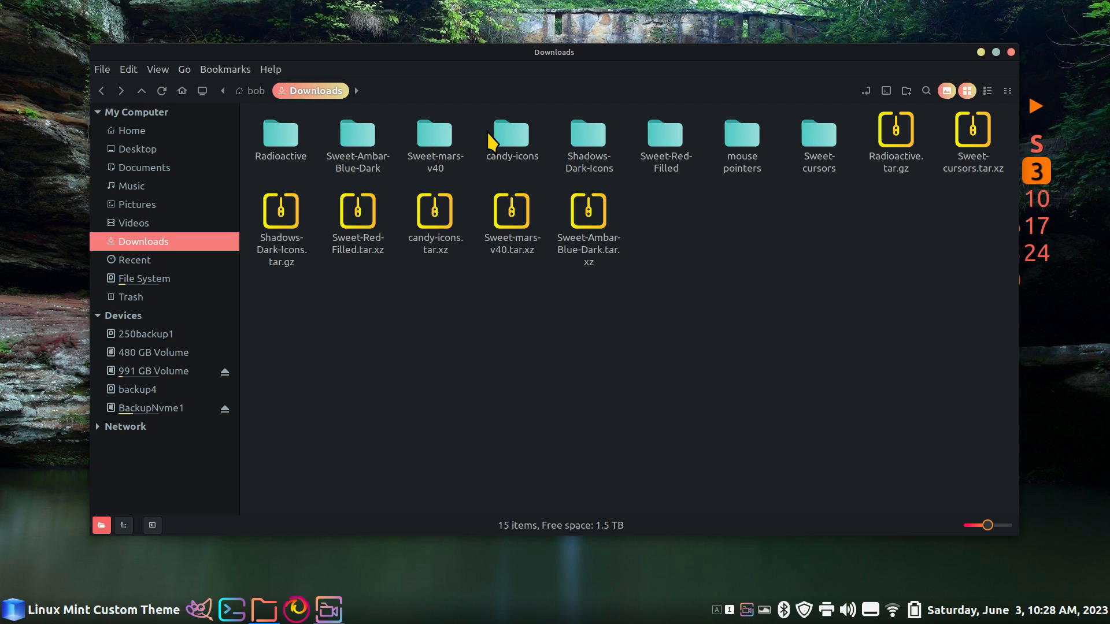
{"action": "left_click", "coordinate": [502, 133]}
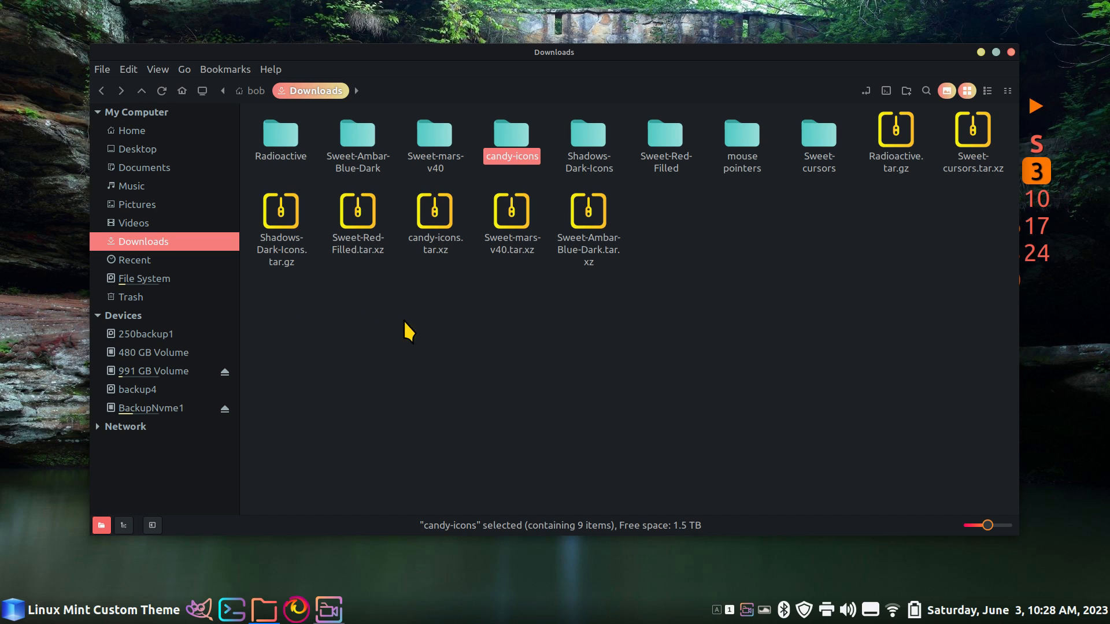
Step: Show the candy-icons.tar.xz archive's file actions without choosing one, and look inside the extracted candy-icons folder before returning to Downloads
{"action": "left_click", "coordinate": [435, 231]}
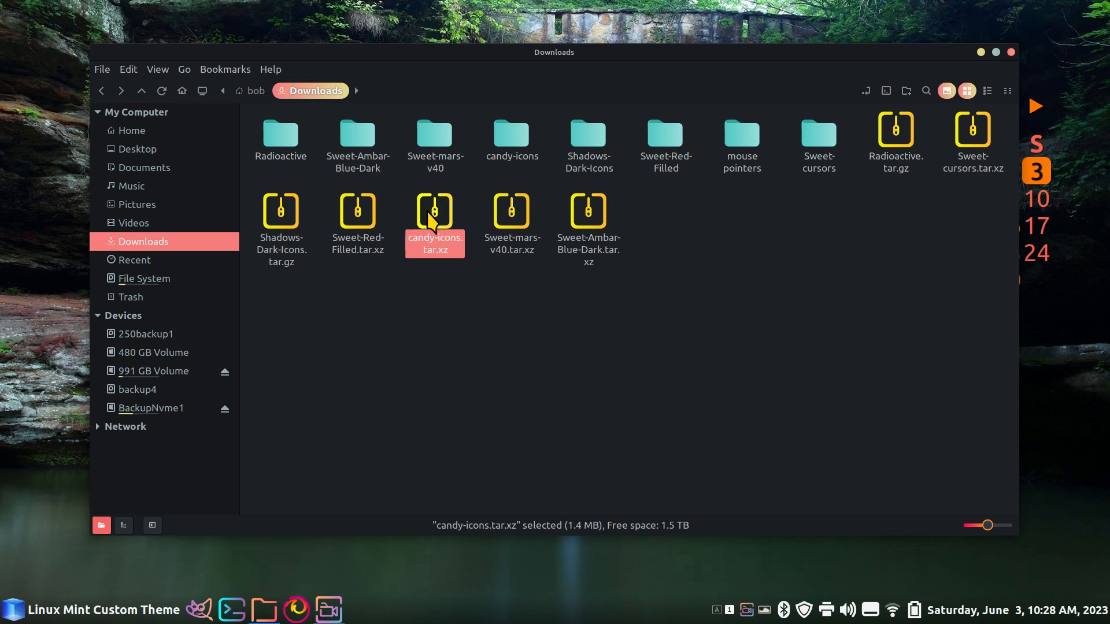
{"action": "right_click", "coordinate": [433, 213]}
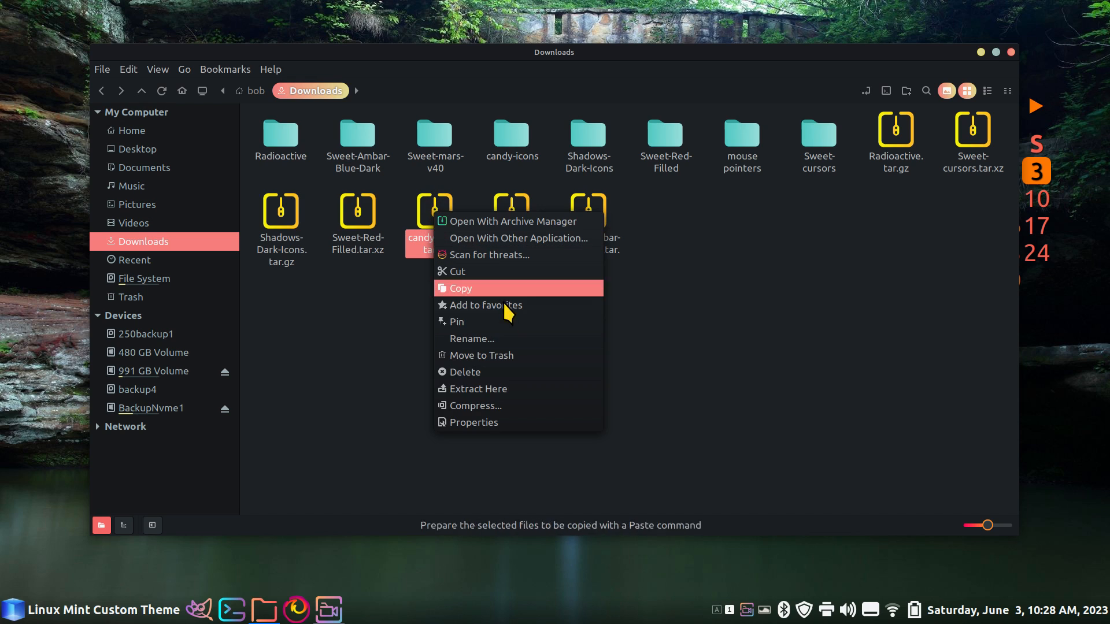
{"action": "left_click", "coordinate": [751, 347]}
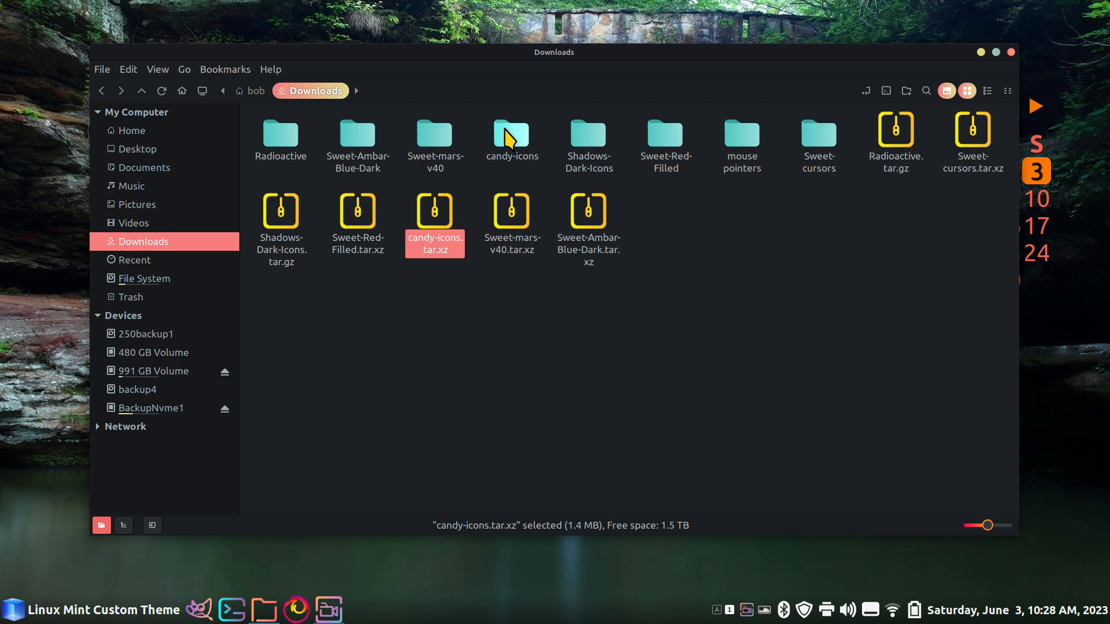
{"action": "double_click", "coordinate": [507, 132]}
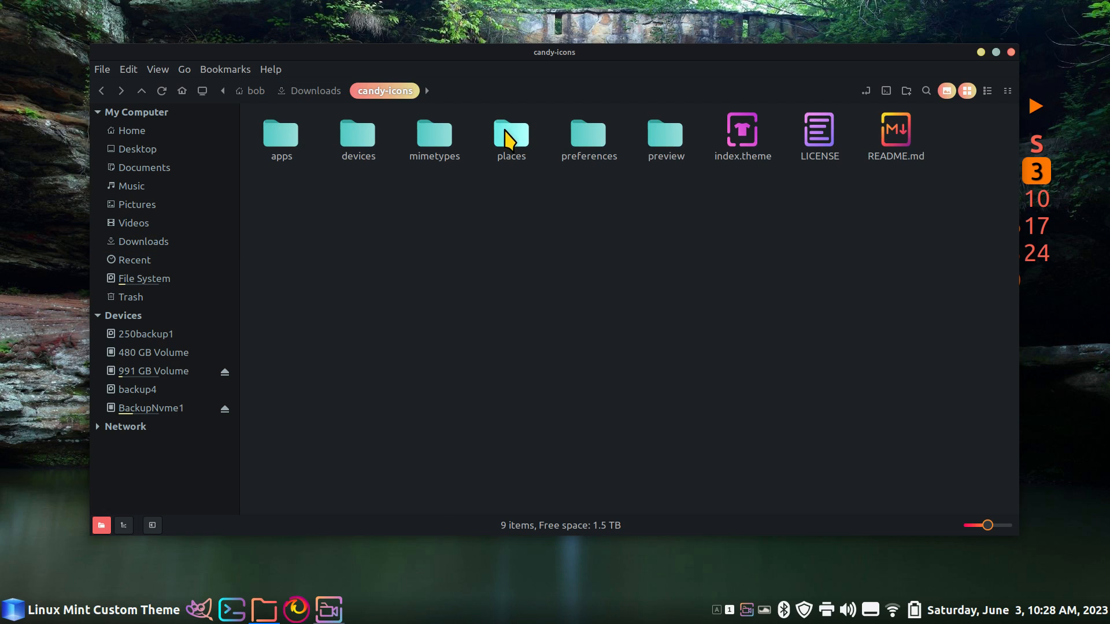
{"action": "key", "text": "alt+Up"}
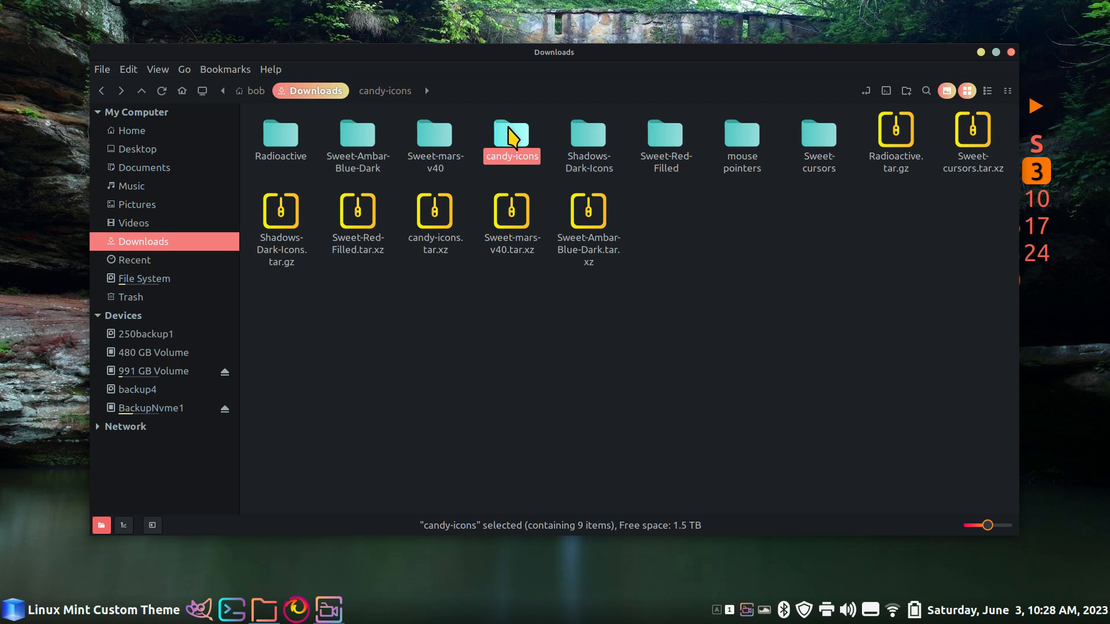
Step: Bring up the file actions for candy-icons in Downloads, and select the matching candy-icons folder inside the home folder's .icons directory
{"action": "right_click", "coordinate": [509, 136]}
{"action": "left_click", "coordinate": [631, 238]}
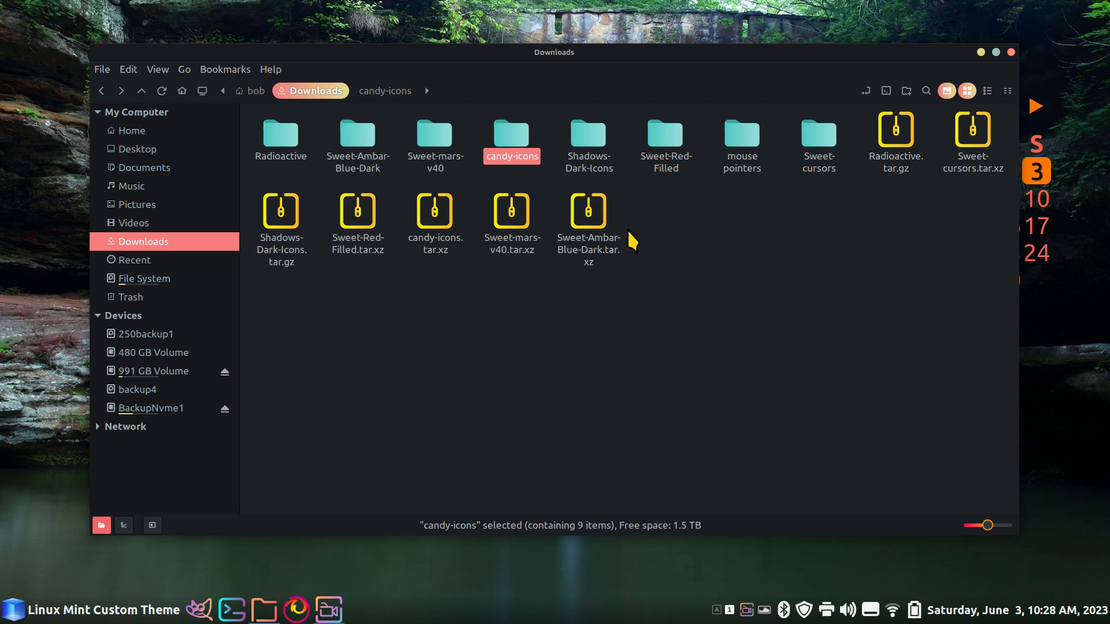
{"action": "left_click", "coordinate": [160, 130]}
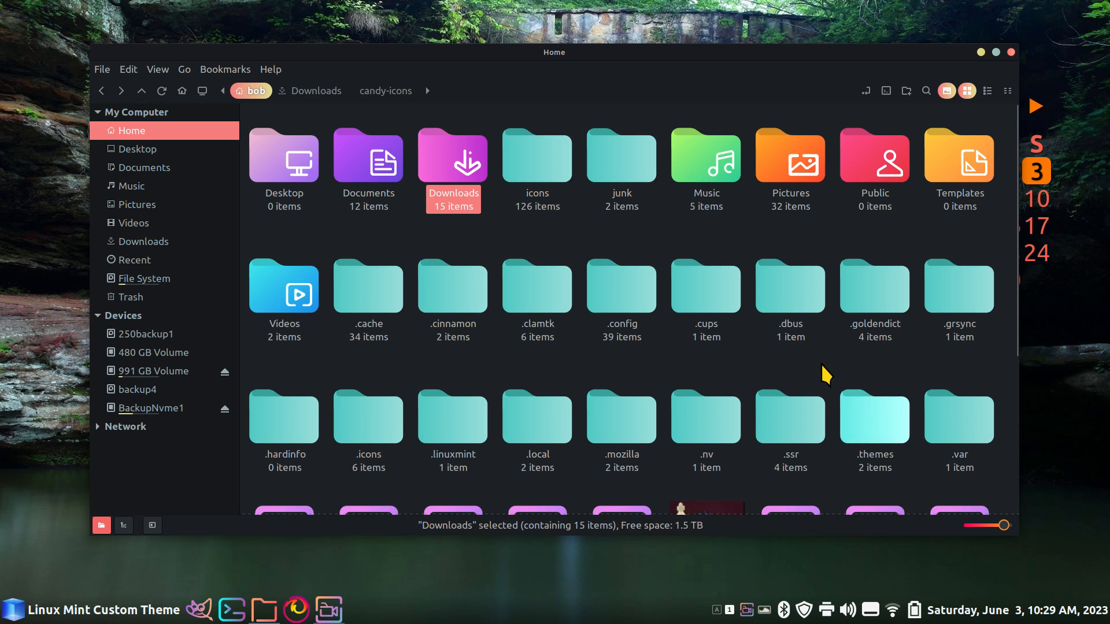
{"action": "double_click", "coordinate": [370, 433]}
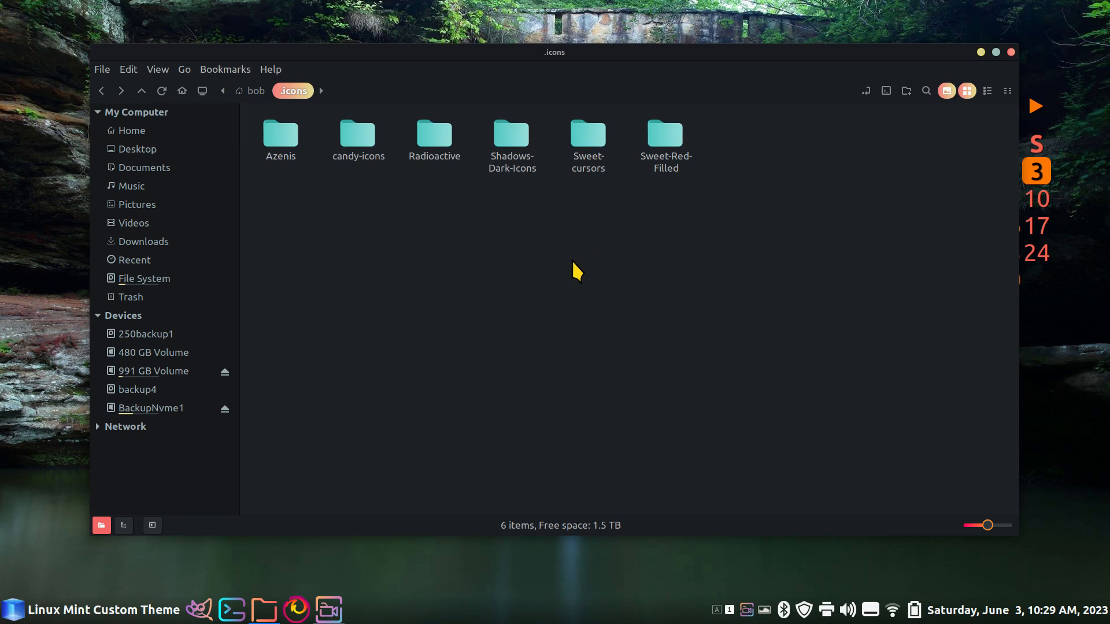
{"action": "left_click", "coordinate": [357, 136]}
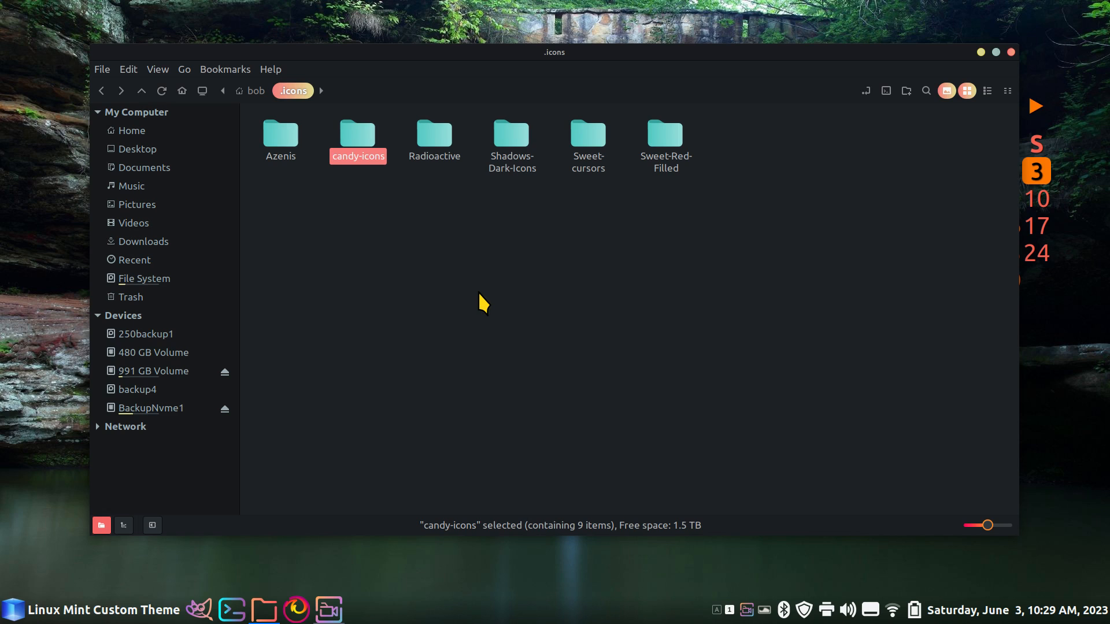
Step: Point out the Shadows-Dark-Icons and Sweet-Ambar-Blue-Dark folders in Downloads, and open the home folder's .themes directory
{"action": "left_click", "coordinate": [161, 243]}
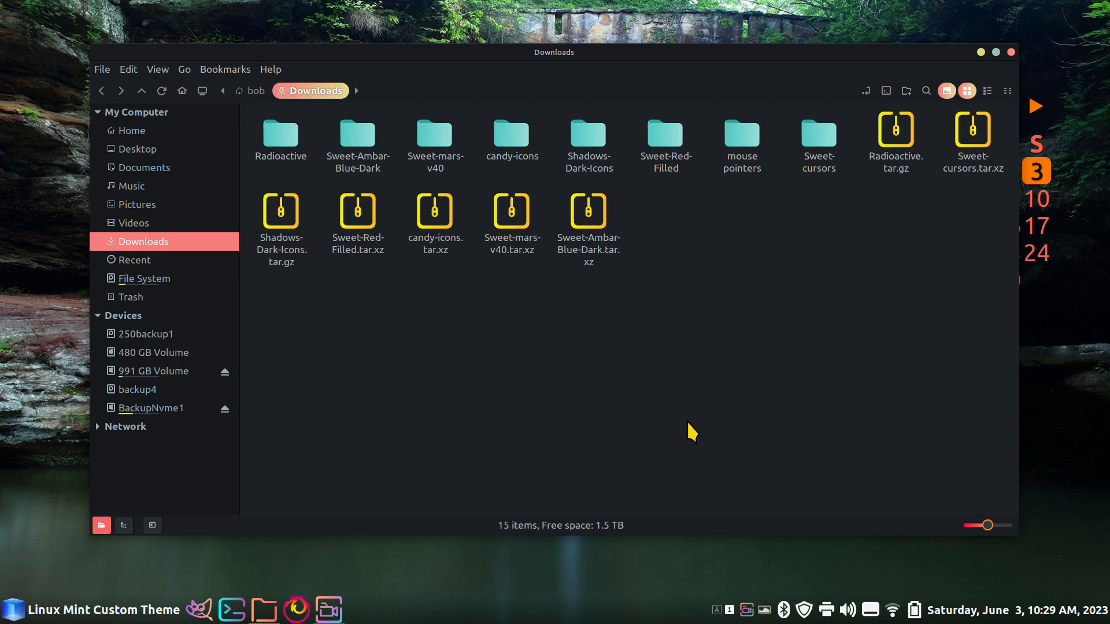
{"action": "left_click", "coordinate": [600, 144]}
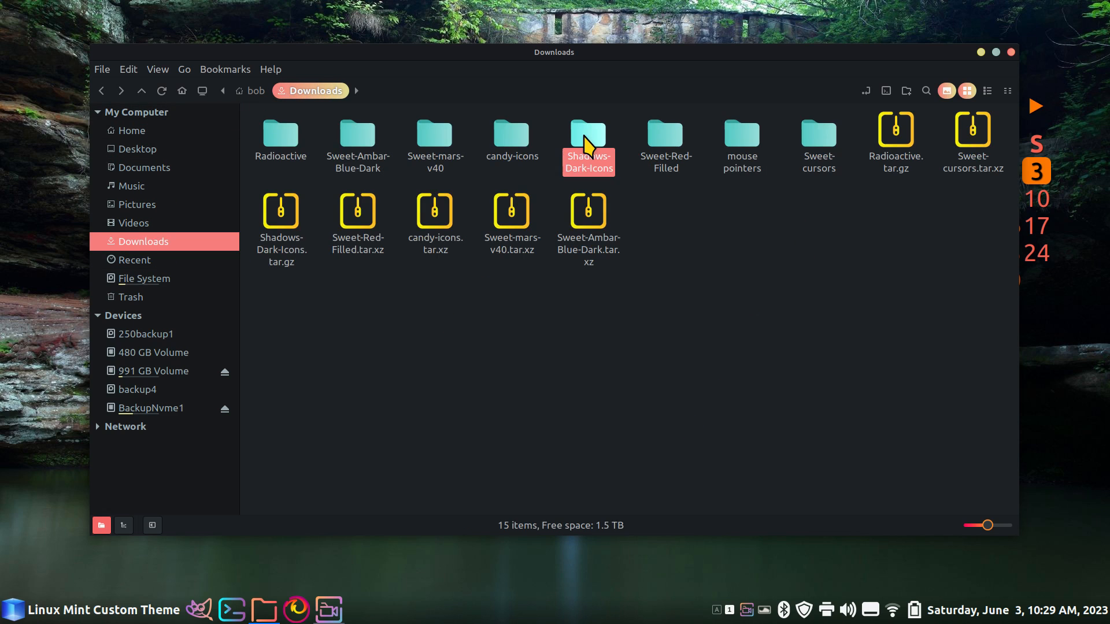
{"action": "left_click", "coordinate": [362, 139]}
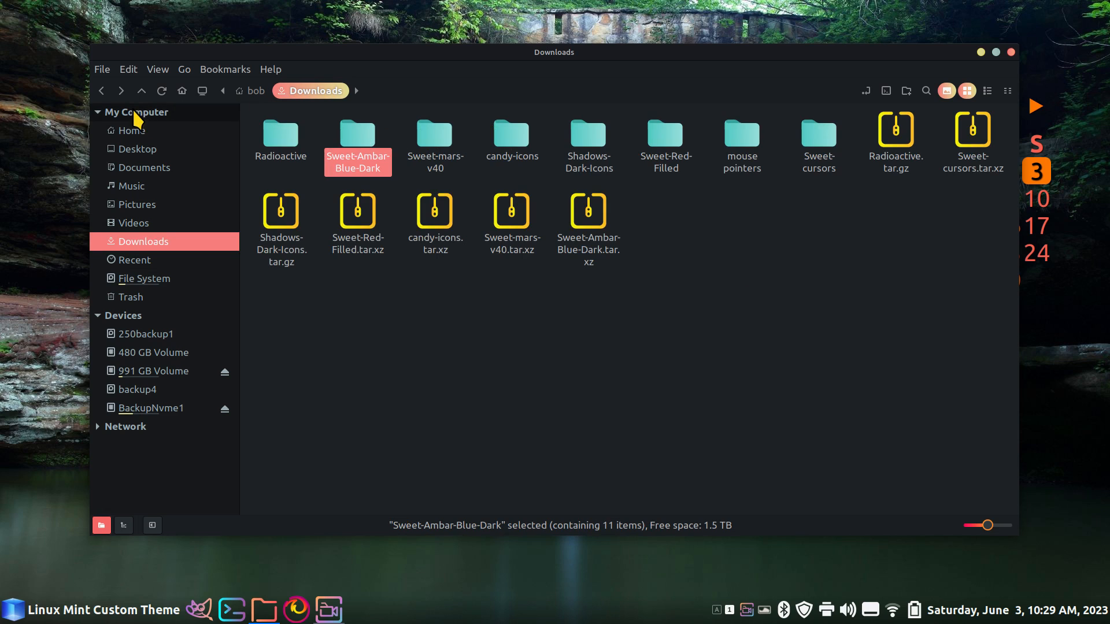
{"action": "left_click", "coordinate": [101, 91]}
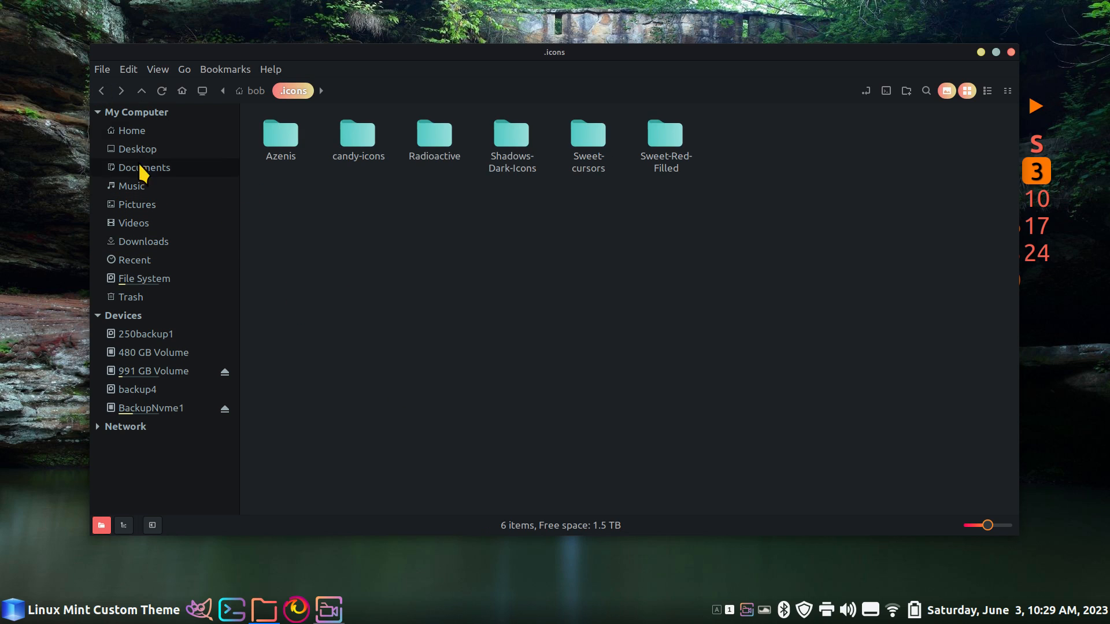
{"action": "left_click", "coordinate": [122, 132]}
{"action": "scroll", "coordinate": [575, 389], "scroll_direction": "down", "scroll_amount": 5}
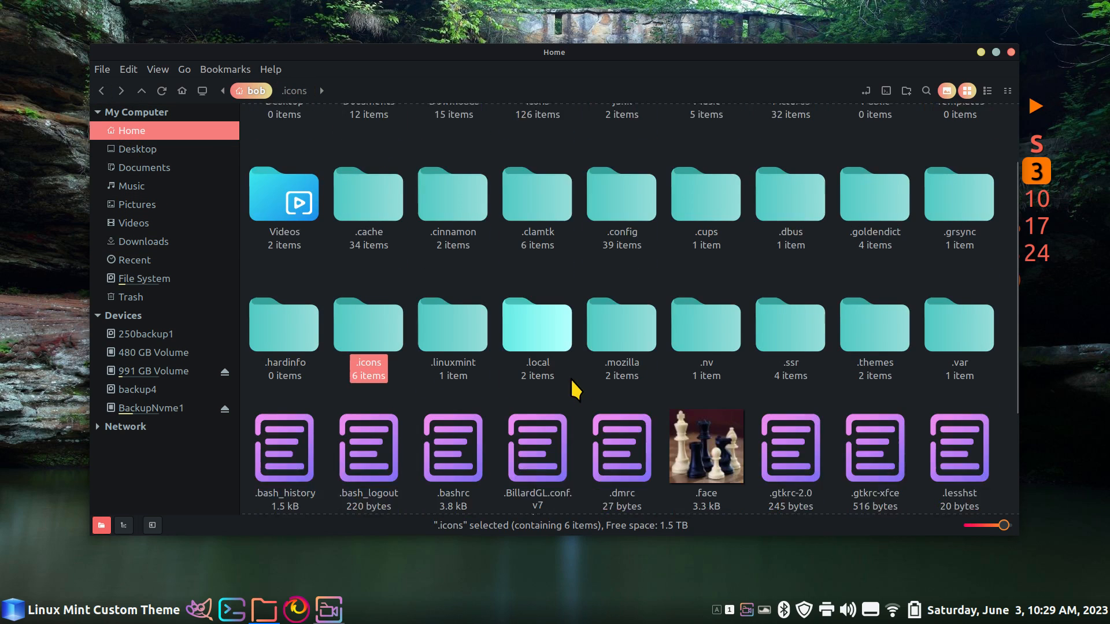
{"action": "double_click", "coordinate": [866, 243]}
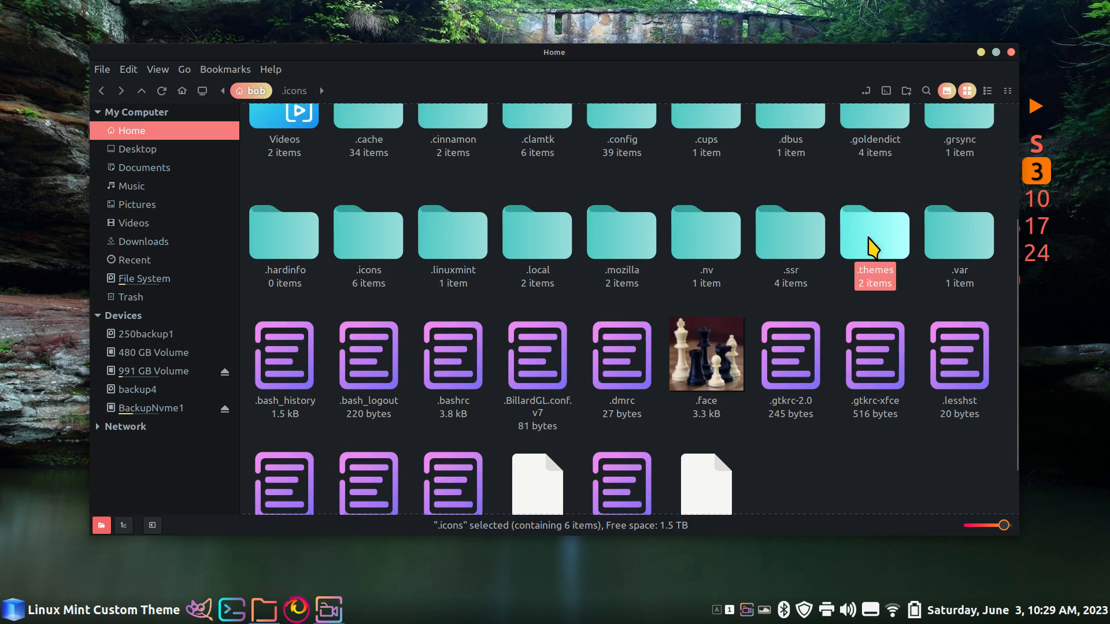
Step: Open the Themes page of System Settings beside the .themes folder and view the Desktop theme choices without changing the selection
{"action": "right_click", "coordinate": [559, 610]}
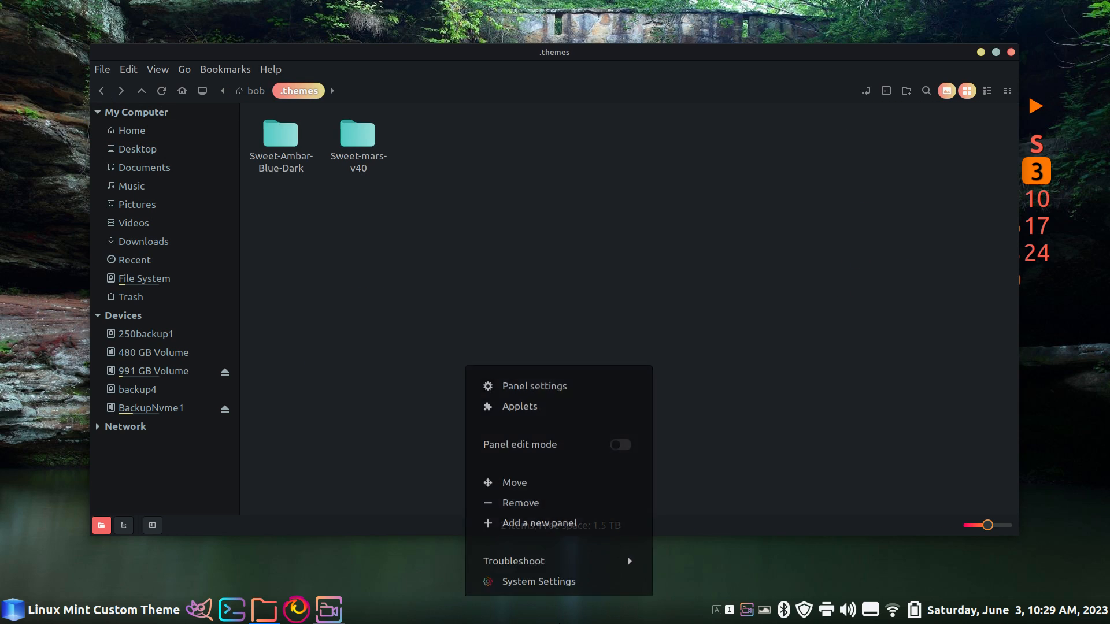
{"action": "left_click", "coordinate": [594, 582]}
{"action": "left_click", "coordinate": [635, 223]}
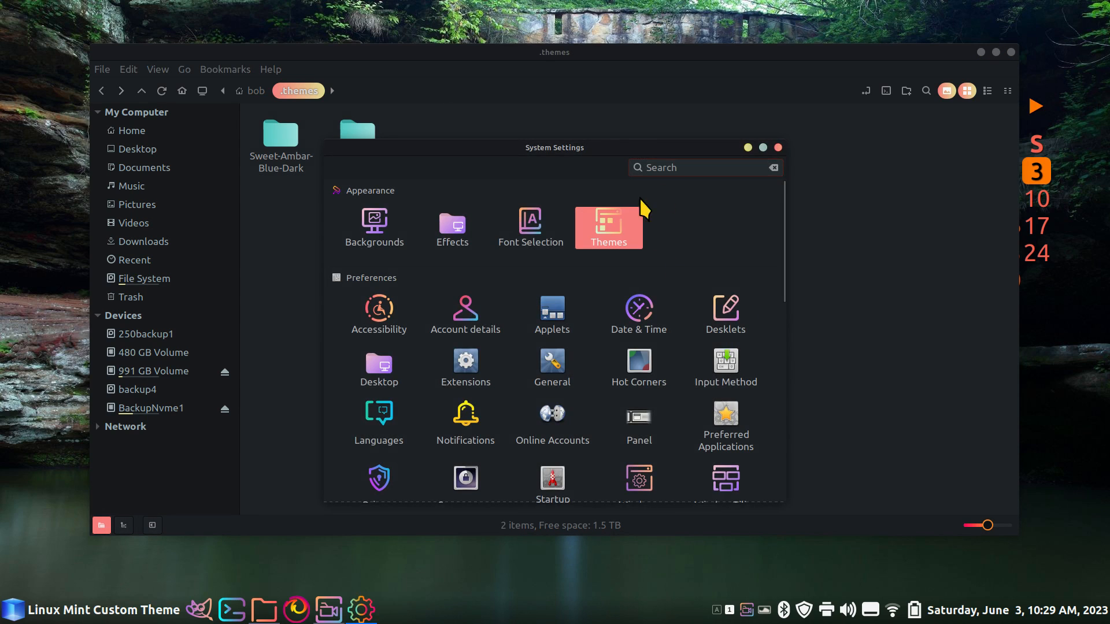
{"action": "left_click_drag", "start_coordinate": [641, 149], "coordinate": [794, 151]}
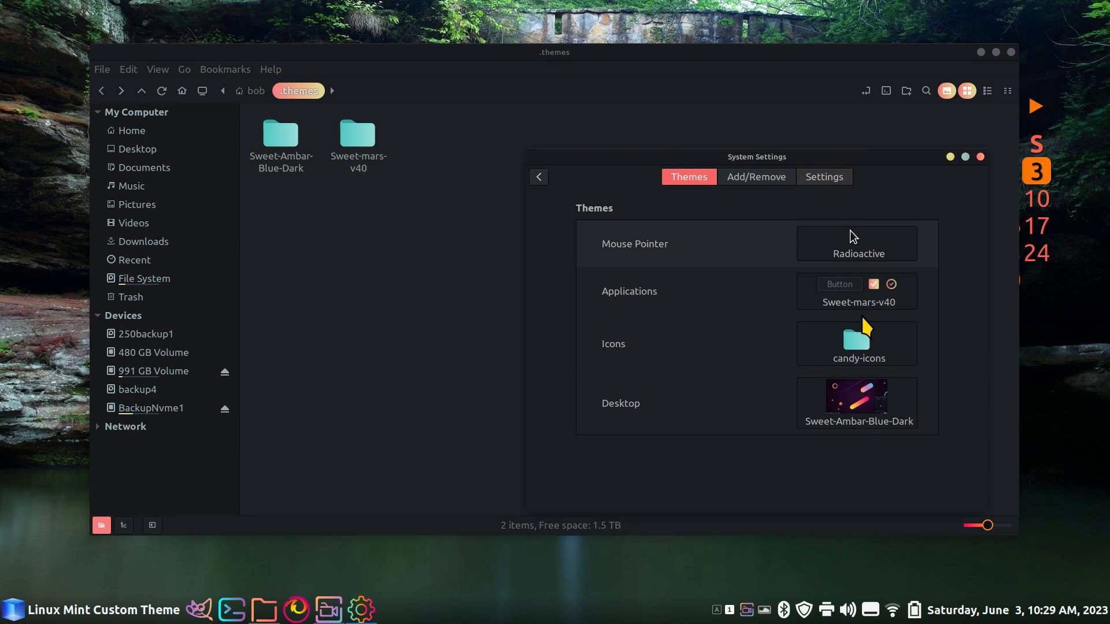
{"action": "left_click", "coordinate": [854, 419]}
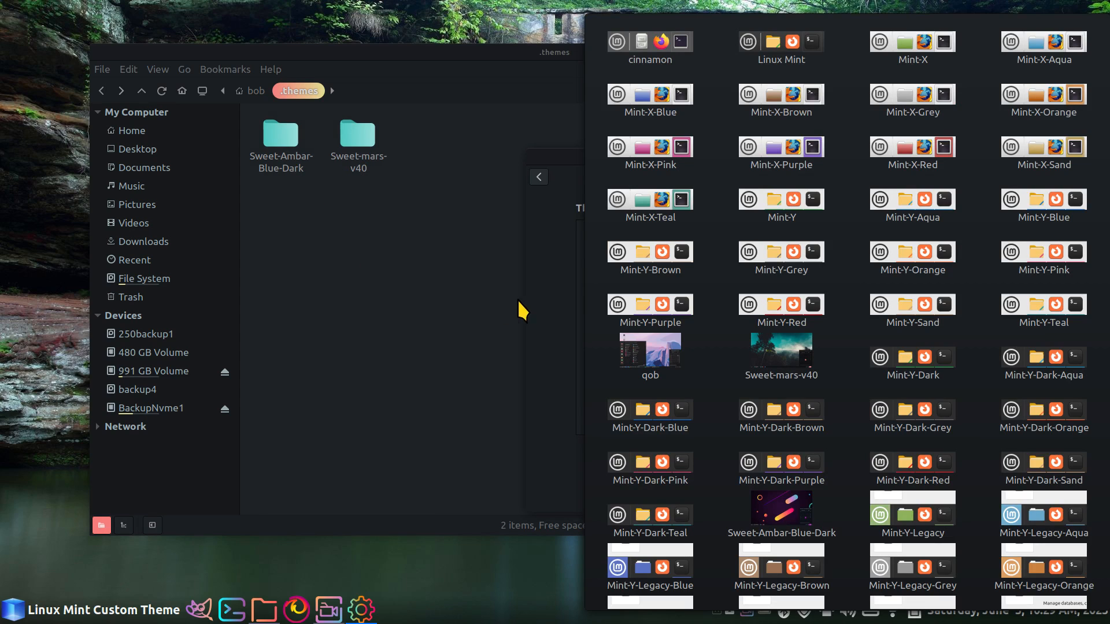
{"action": "left_click", "coordinate": [562, 309]}
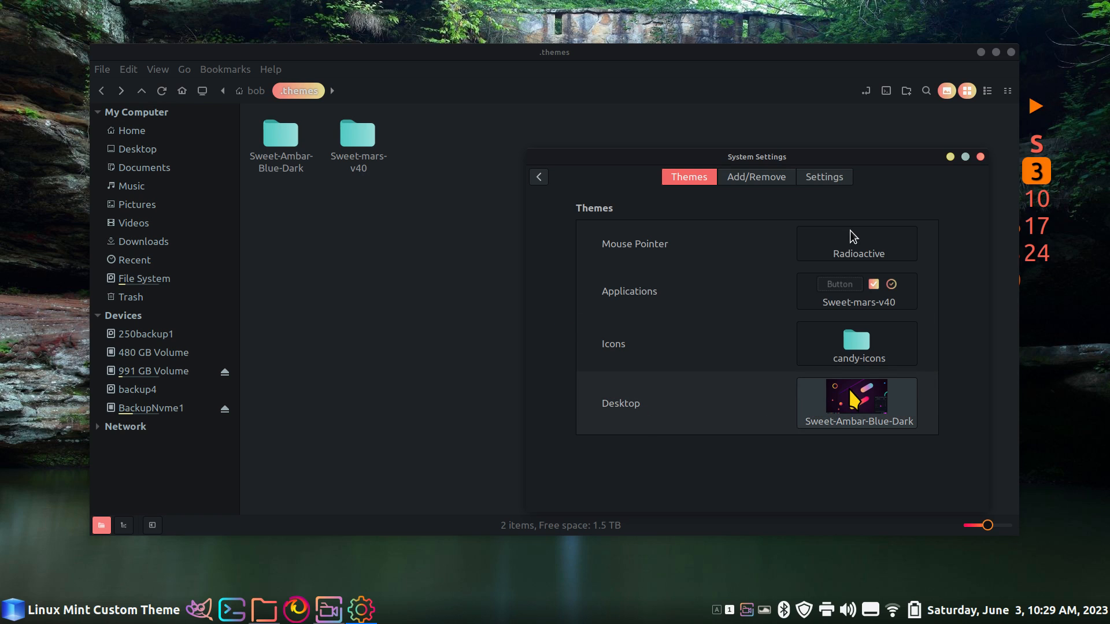
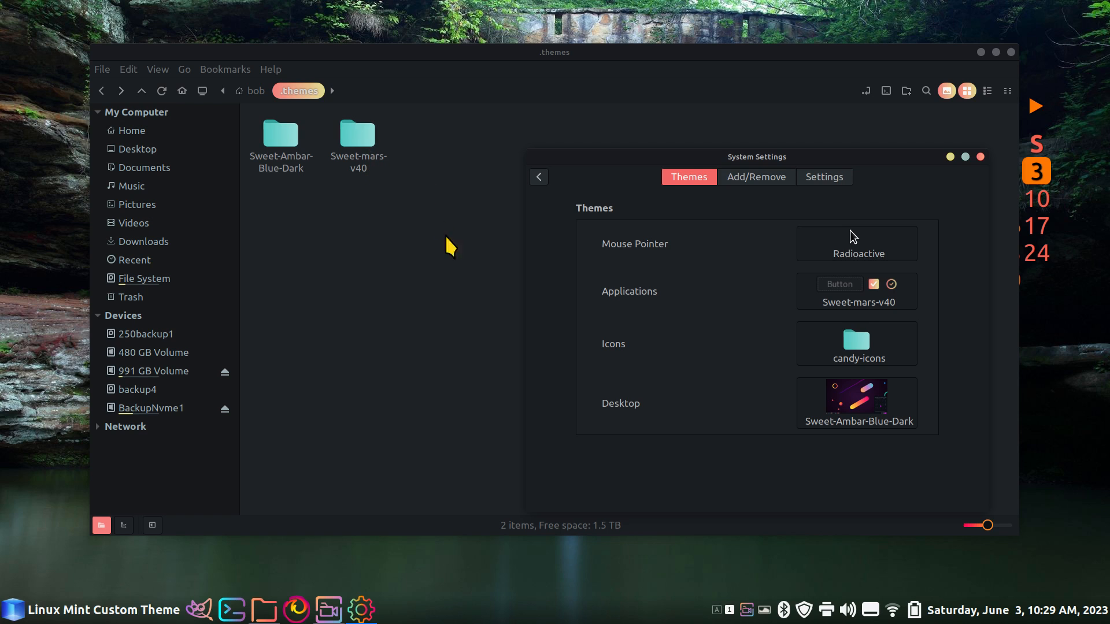
Step: Apply the Mint-Y-Red Applications theme and check how the start menu looks with it
{"action": "left_click", "coordinate": [838, 295]}
{"action": "left_click", "coordinate": [768, 293]}
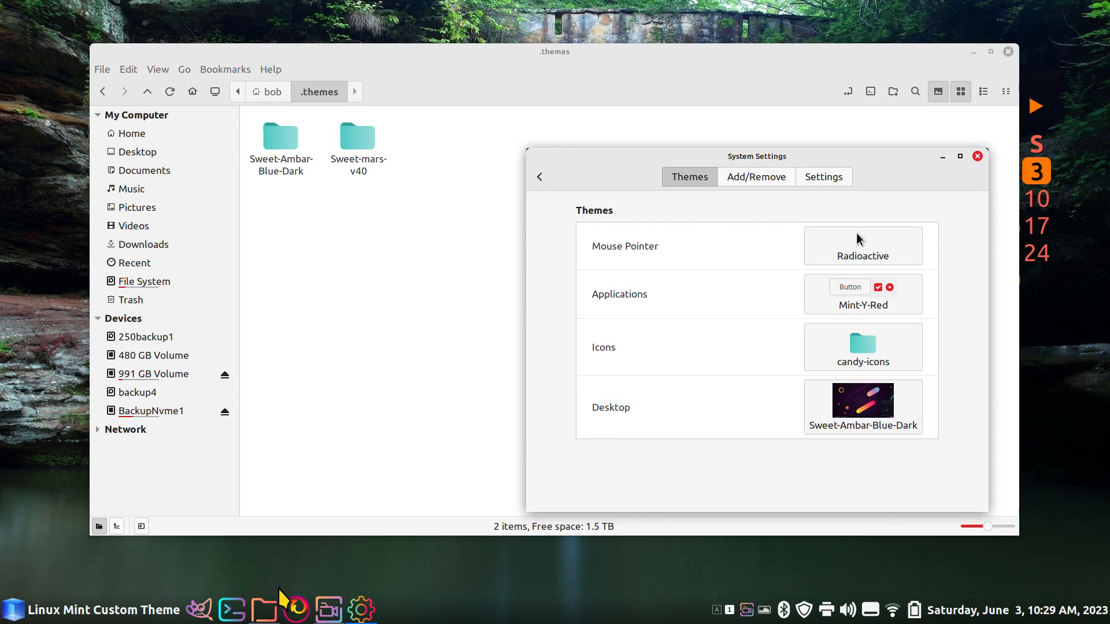
{"action": "left_click", "coordinate": [12, 612]}
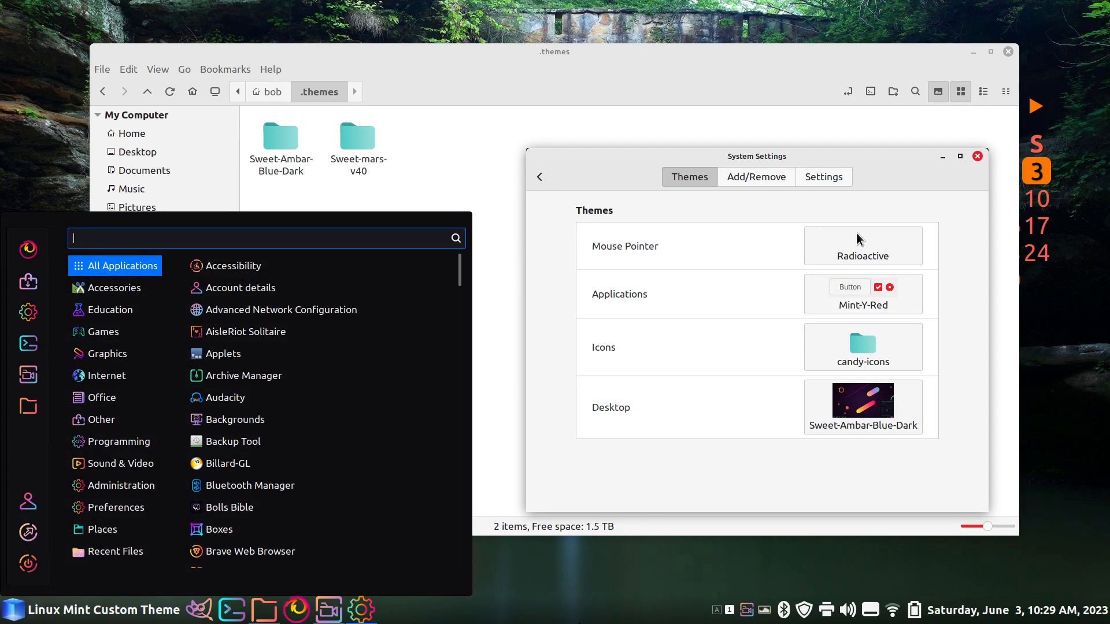
{"action": "left_click", "coordinate": [583, 601]}
Step: Bring the file manager forward, open the home folder and hide its hidden files
{"action": "left_click", "coordinate": [266, 609]}
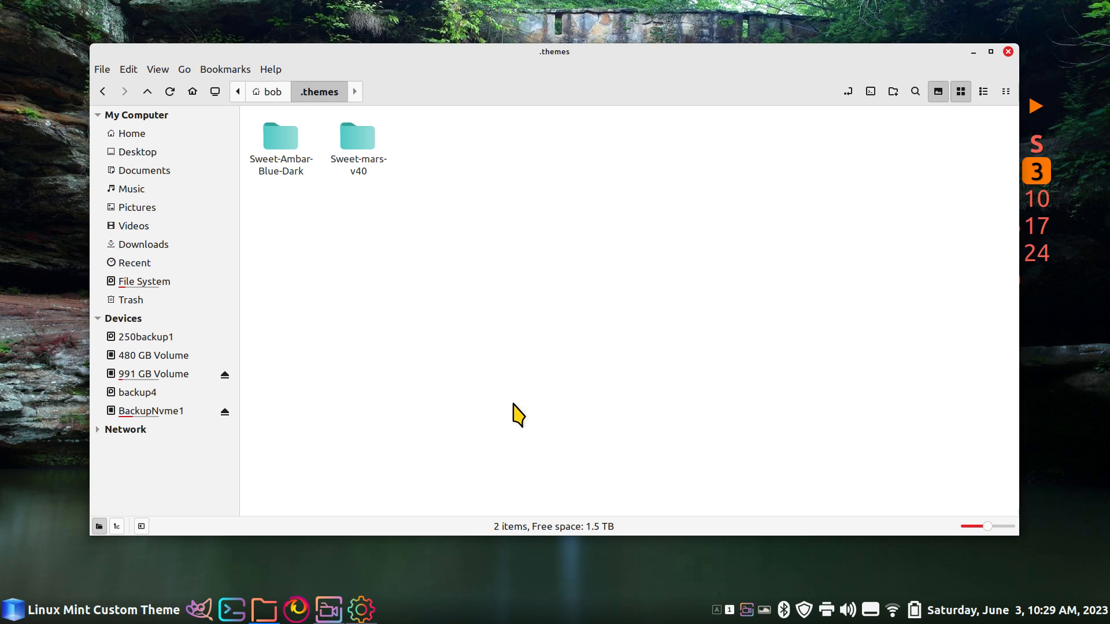
{"action": "left_click", "coordinate": [139, 134]}
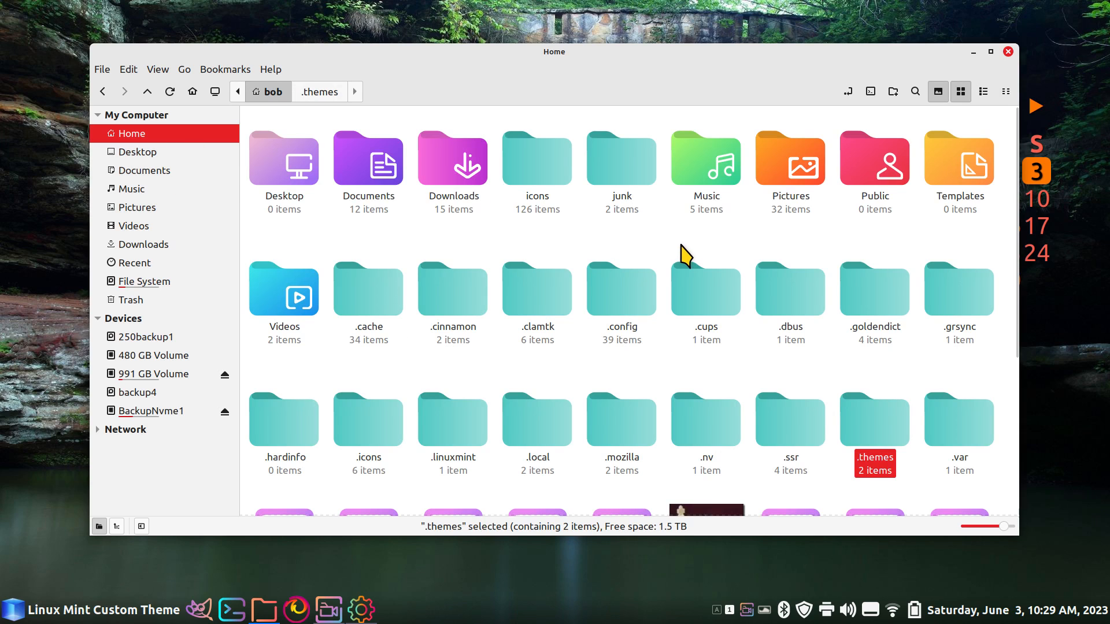
{"action": "key", "text": "ctrl+h"}
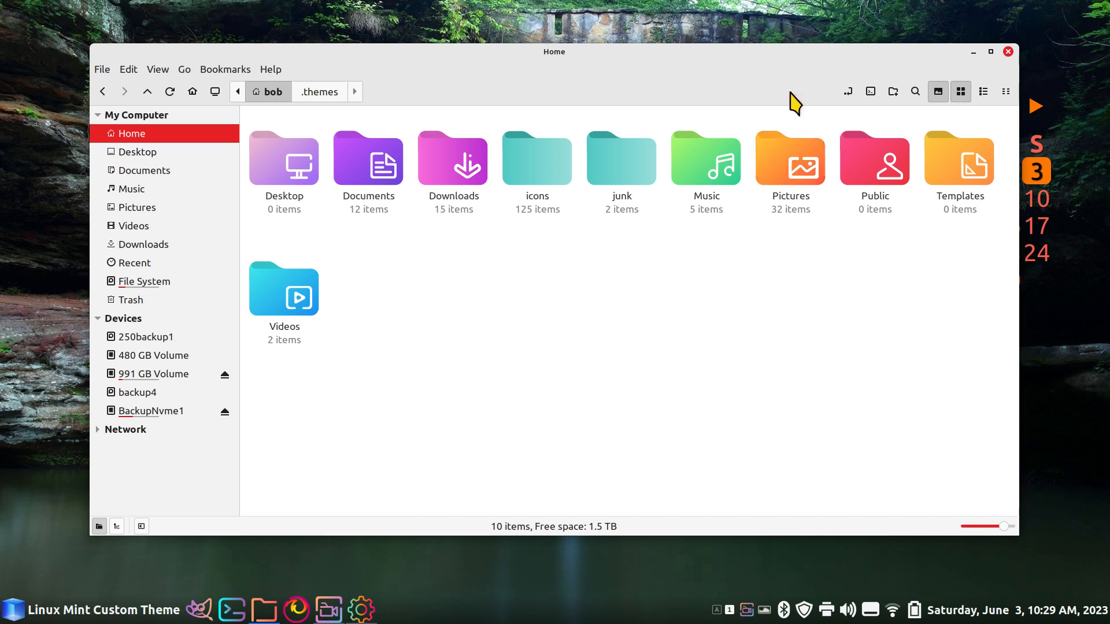
Step: Return to the Themes settings and set the Applications theme to Mint-Y-Dark-Red
{"action": "left_click", "coordinate": [361, 609]}
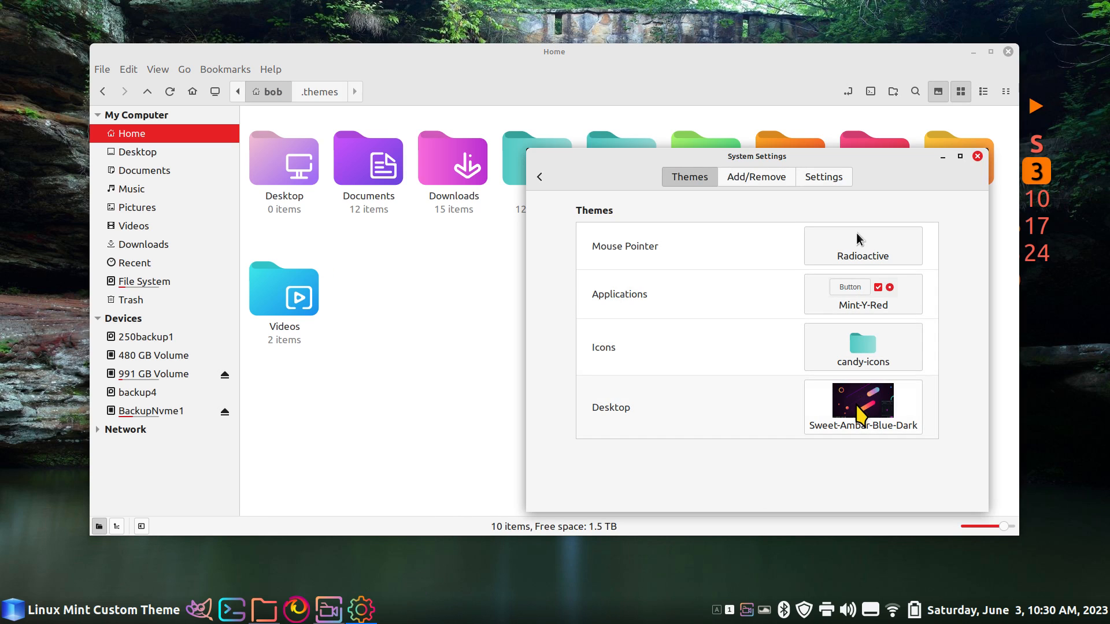
{"action": "left_click", "coordinate": [831, 308]}
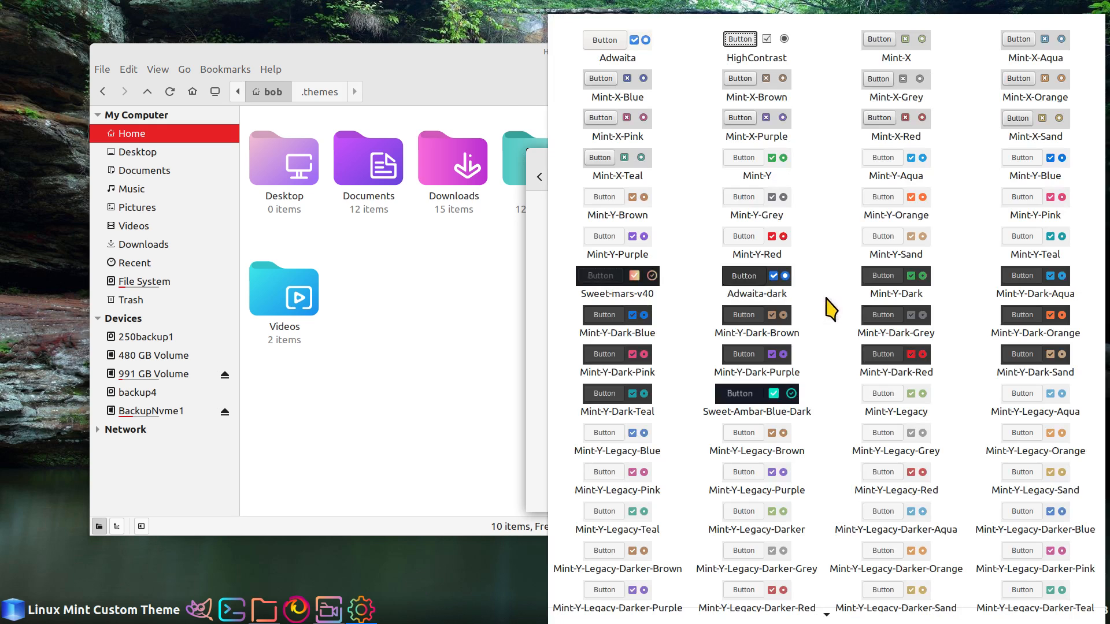
{"action": "left_click", "coordinate": [908, 361]}
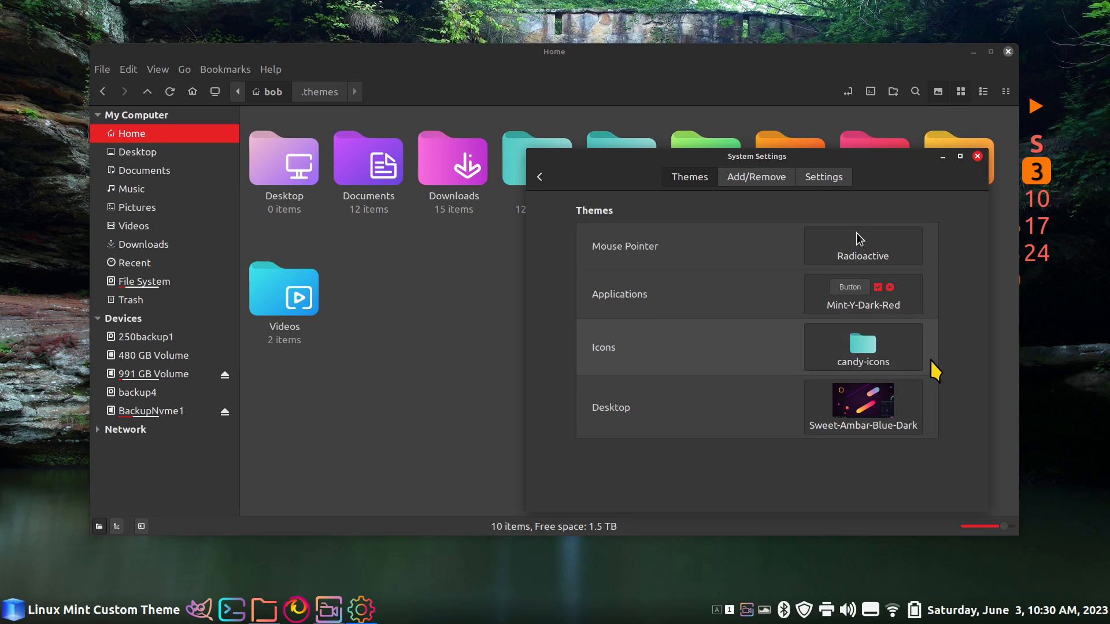
Step: Set the Applications theme to HighContrast and check the start menu's look
{"action": "left_click", "coordinate": [862, 309]}
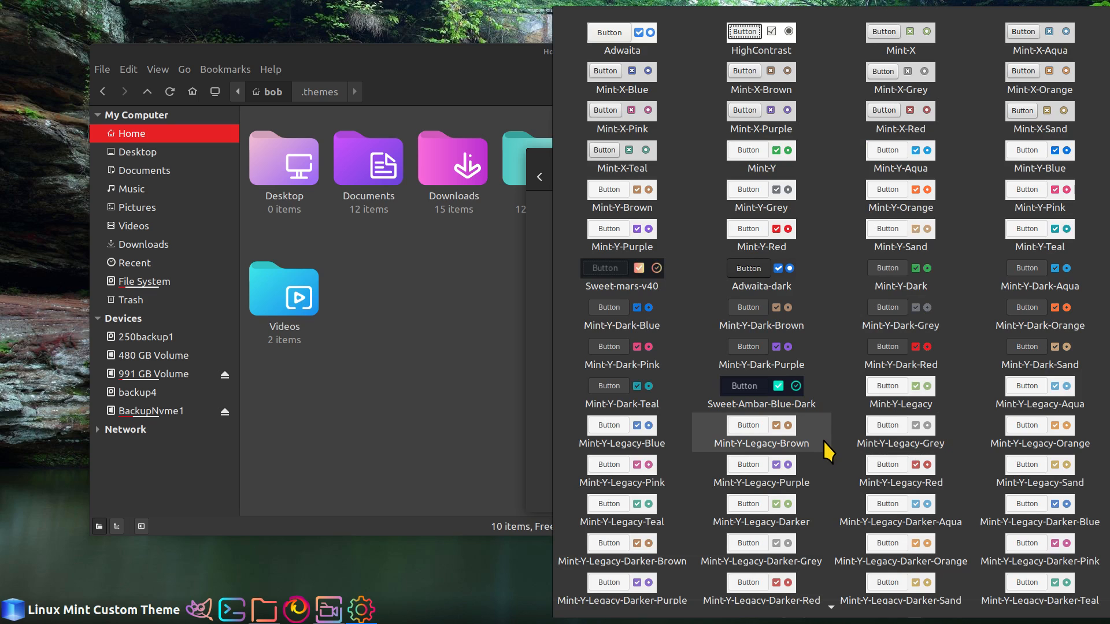
{"action": "left_click", "coordinate": [775, 33]}
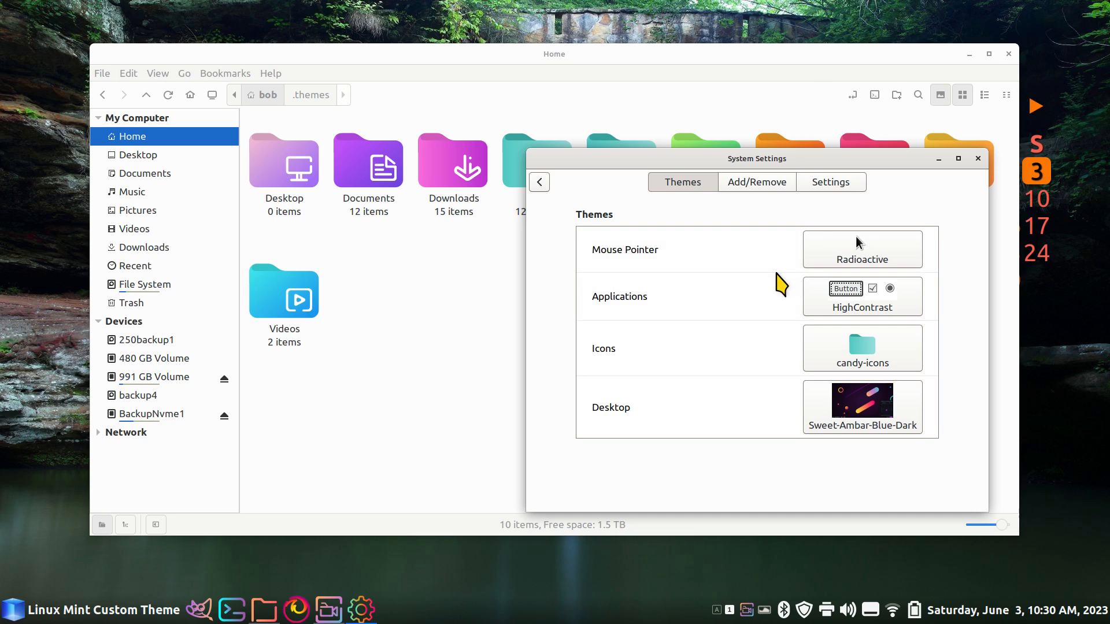
{"action": "left_click", "coordinate": [40, 612]}
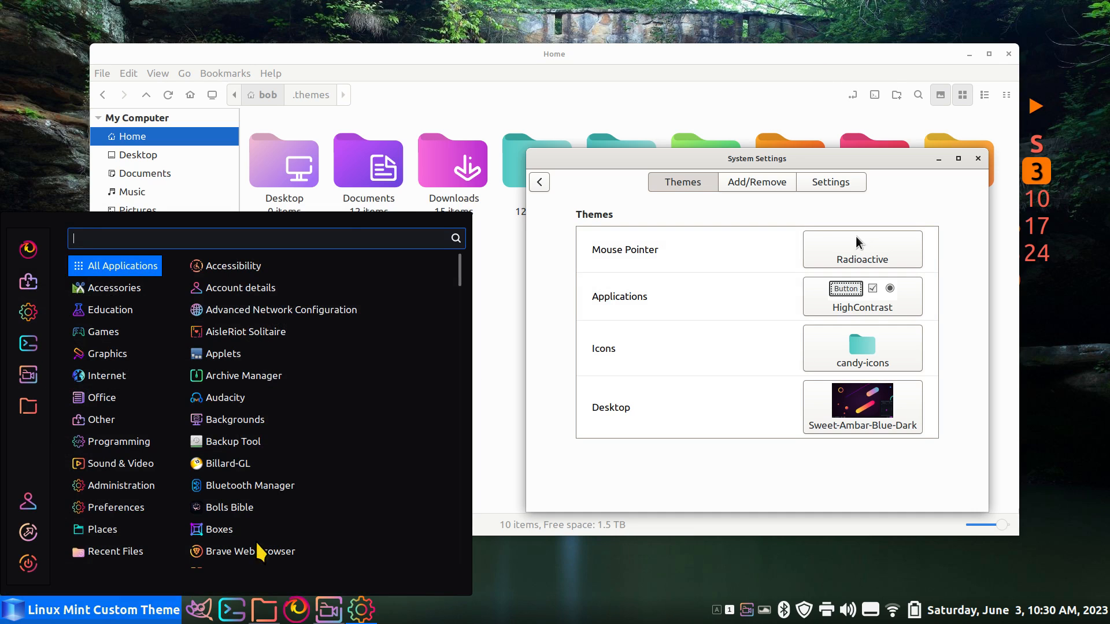
{"action": "left_click", "coordinate": [726, 338]}
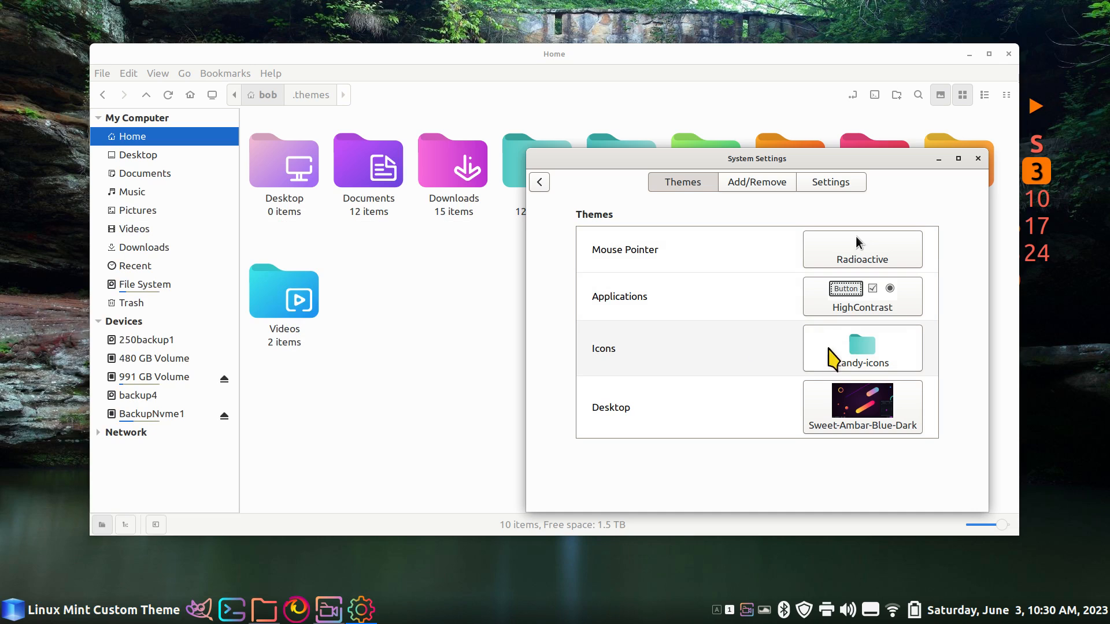
Step: Look through the full list of Applications themes and set the theme to Sweet-mars-v40
{"action": "left_click", "coordinate": [901, 299]}
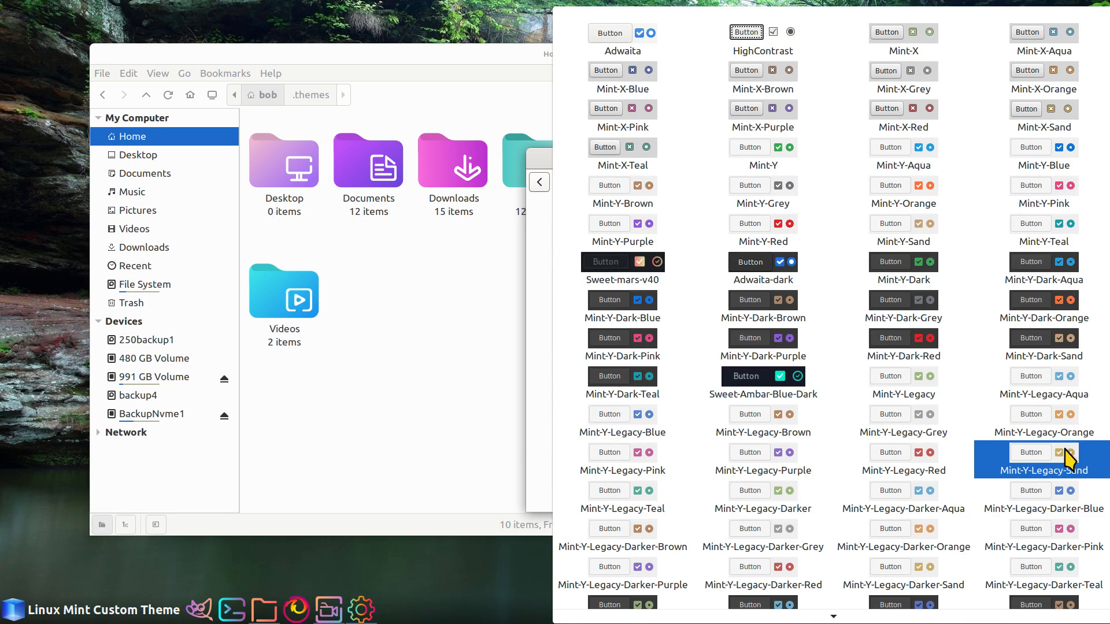
{"action": "scroll", "coordinate": [1006, 488], "scroll_direction": "down", "scroll_amount": 3}
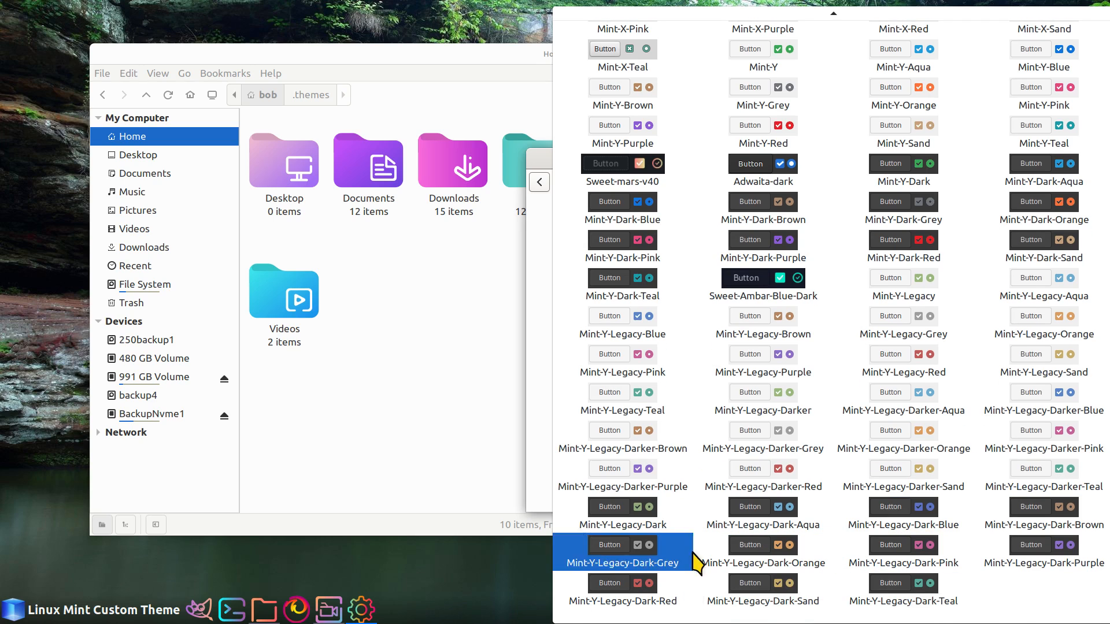
{"action": "scroll", "coordinate": [664, 535], "scroll_direction": "up", "scroll_amount": 1}
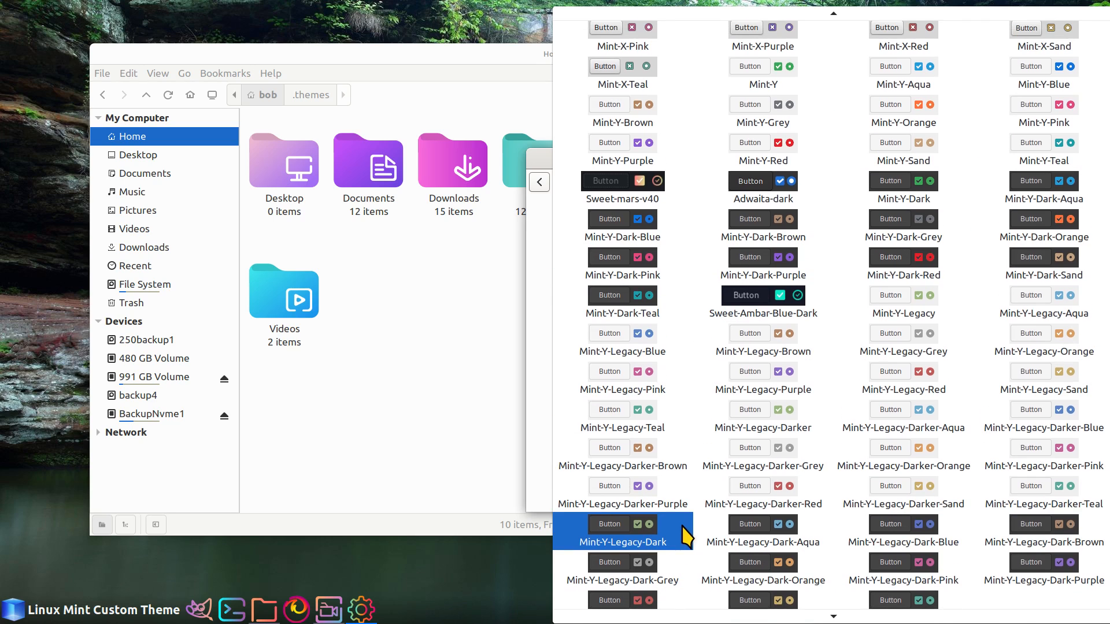
{"action": "left_click", "coordinate": [647, 190]}
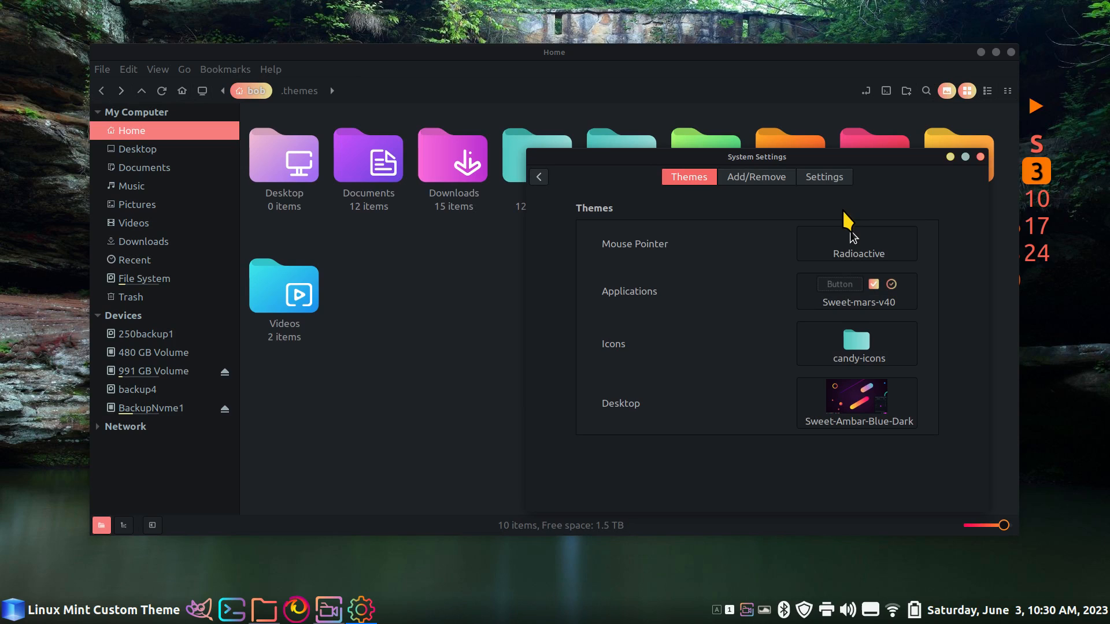
Step: Set the Desktop theme to Linux Mint and open the start menu to check its look
{"action": "left_click", "coordinate": [853, 412]}
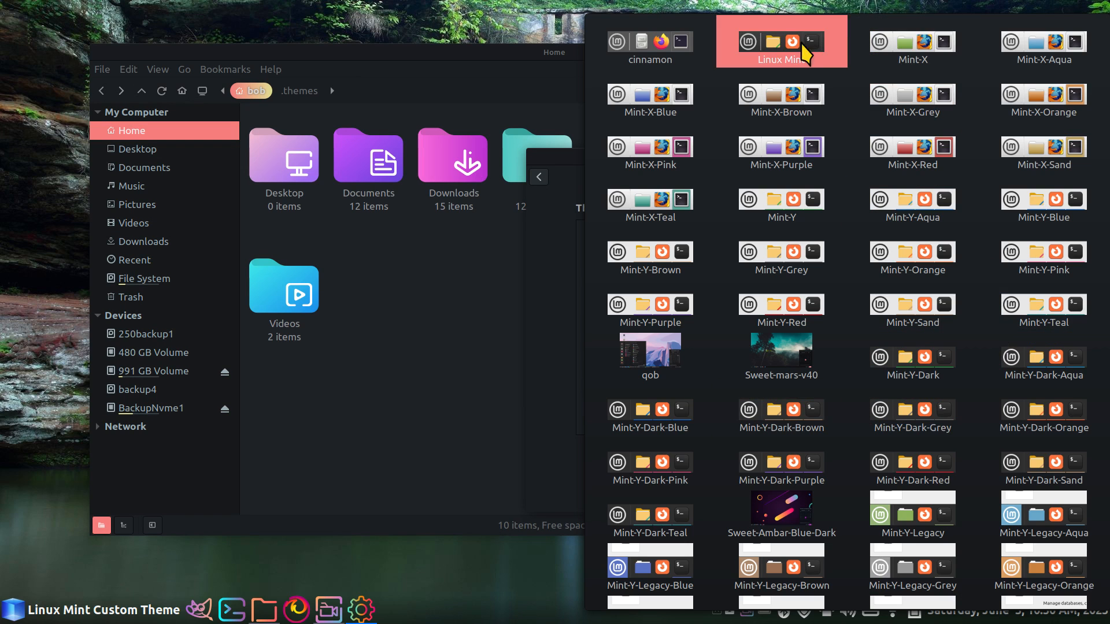
{"action": "left_click", "coordinate": [781, 49]}
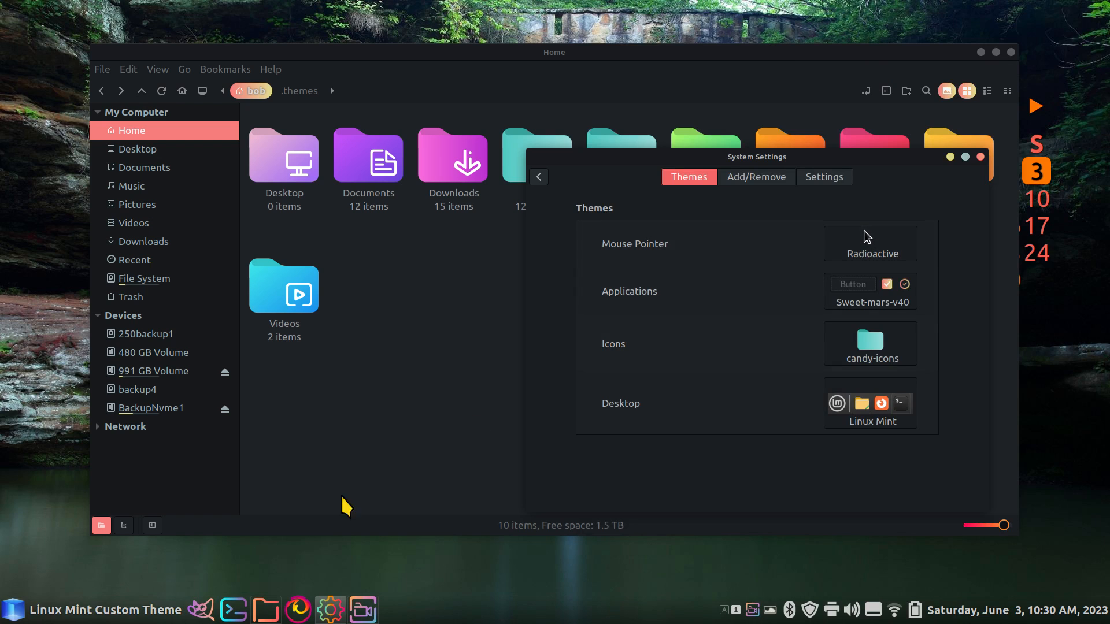
{"action": "left_click", "coordinate": [104, 610]}
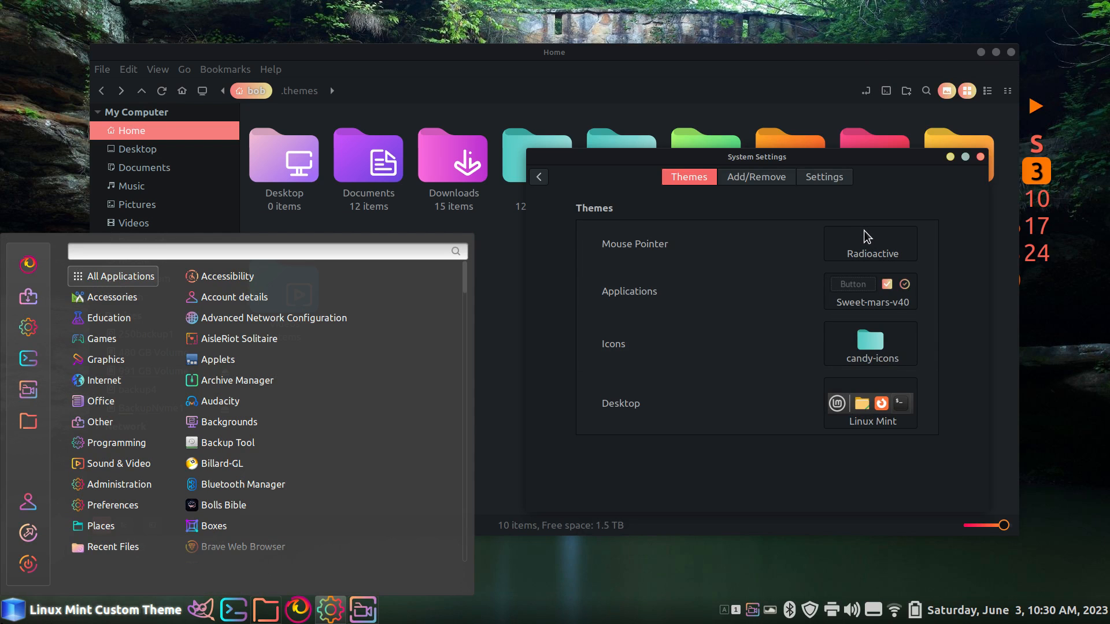
Step: Set the Desktop theme to qob and open the start menu to check its look
{"action": "left_click", "coordinate": [769, 463]}
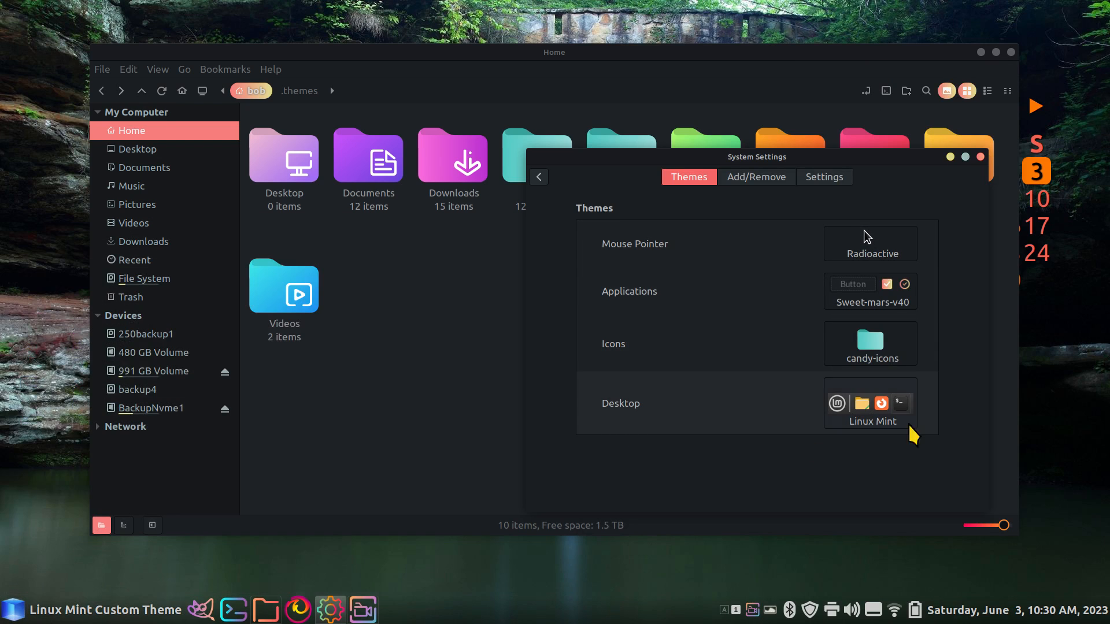
{"action": "left_click", "coordinate": [909, 401]}
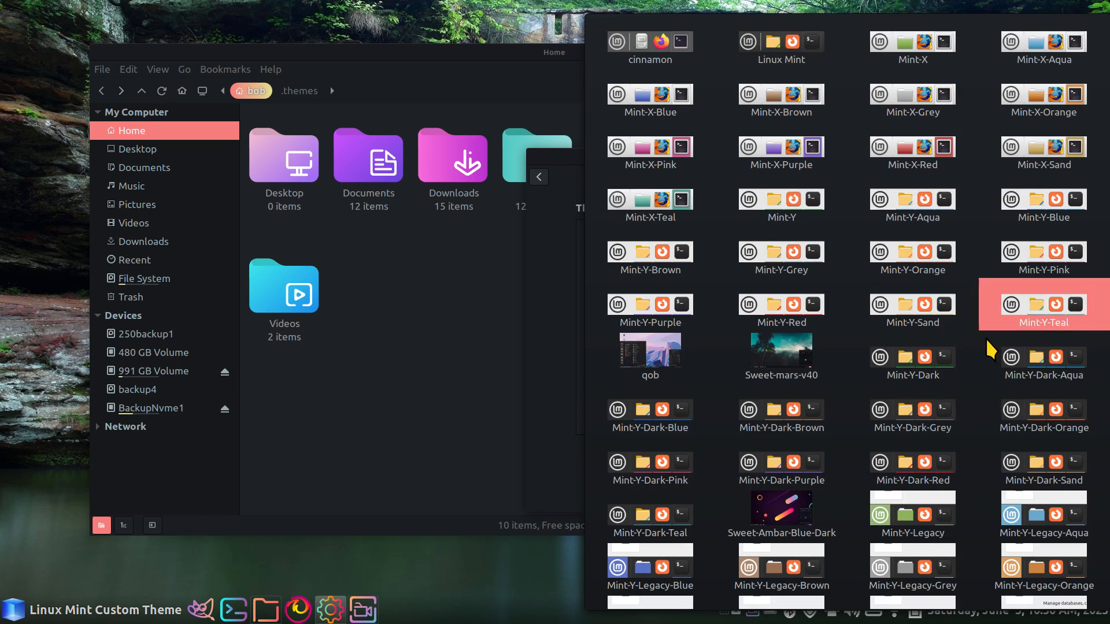
{"action": "left_click", "coordinate": [633, 363]}
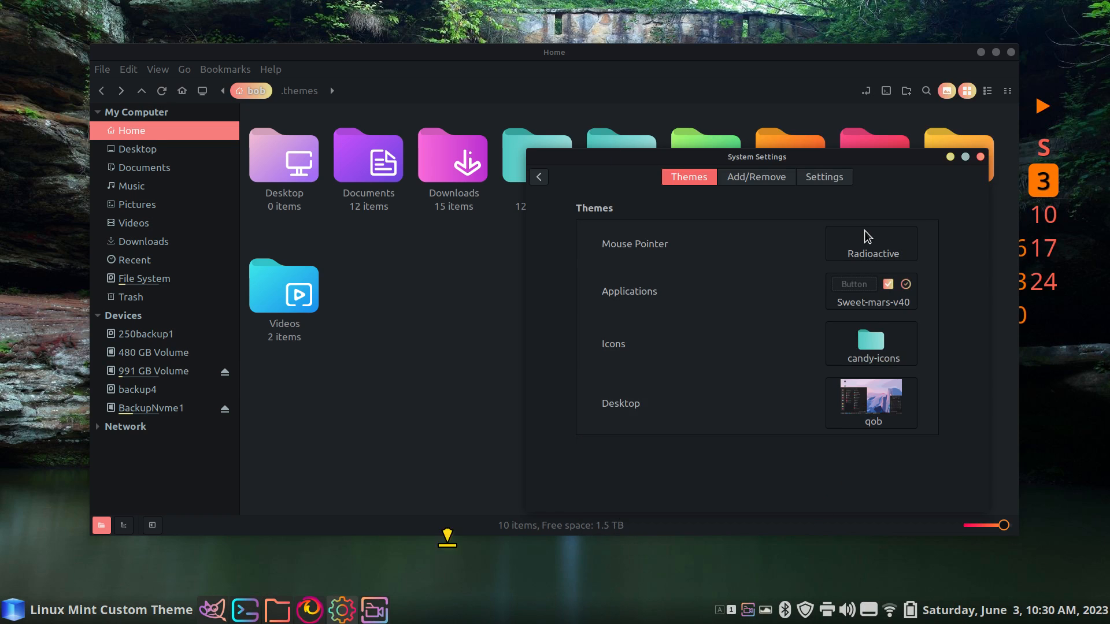
{"action": "left_click", "coordinate": [104, 610]}
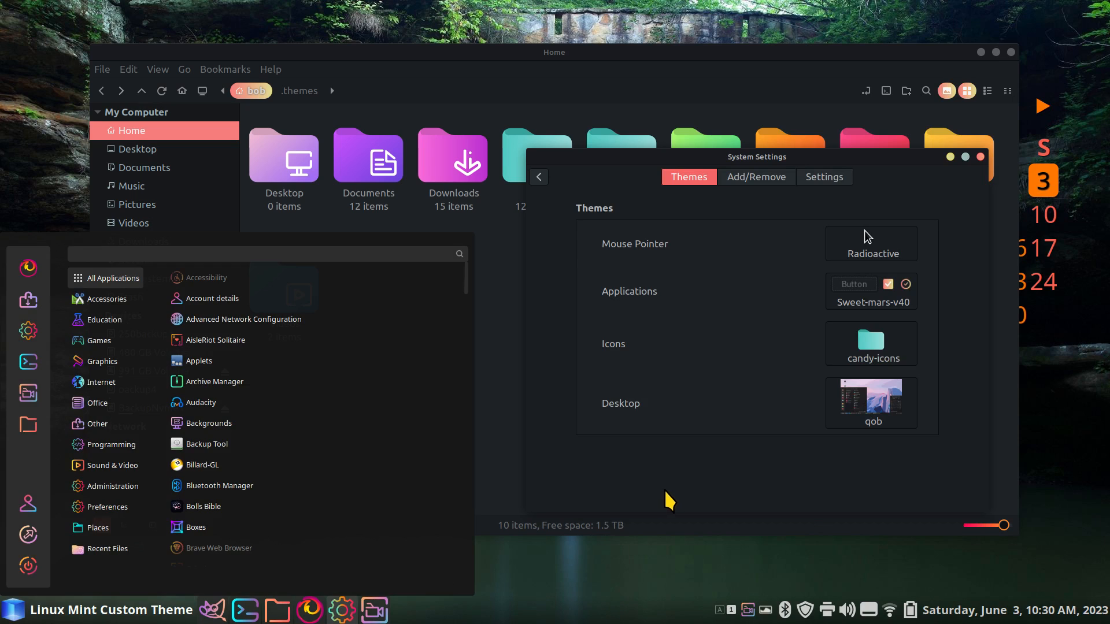
{"action": "left_click", "coordinate": [668, 500]}
Step: Set the Icons theme to Sweet-Red-Filled and check how the start menu looks with it
{"action": "left_click", "coordinate": [871, 343]}
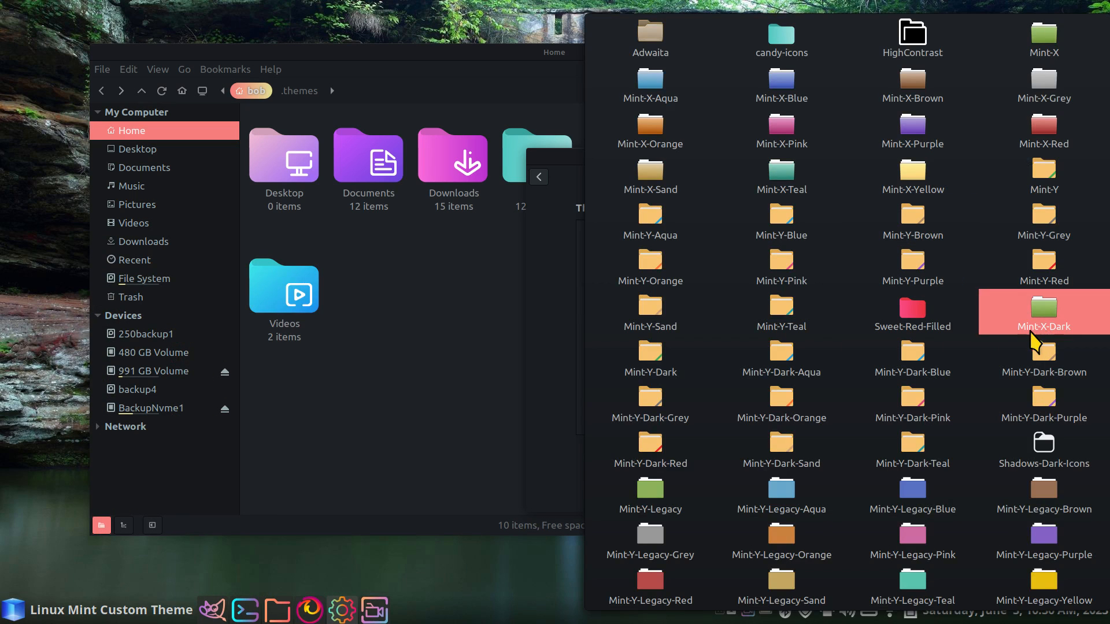
{"action": "left_click", "coordinate": [914, 312]}
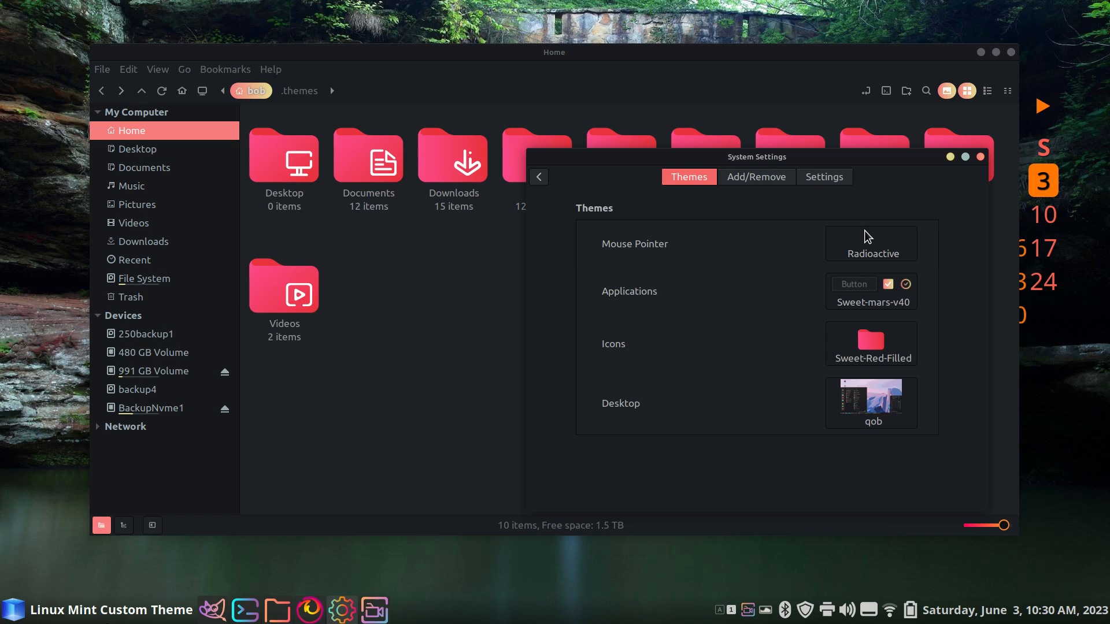
{"action": "left_click", "coordinate": [6, 615]}
{"action": "left_click", "coordinate": [785, 451]}
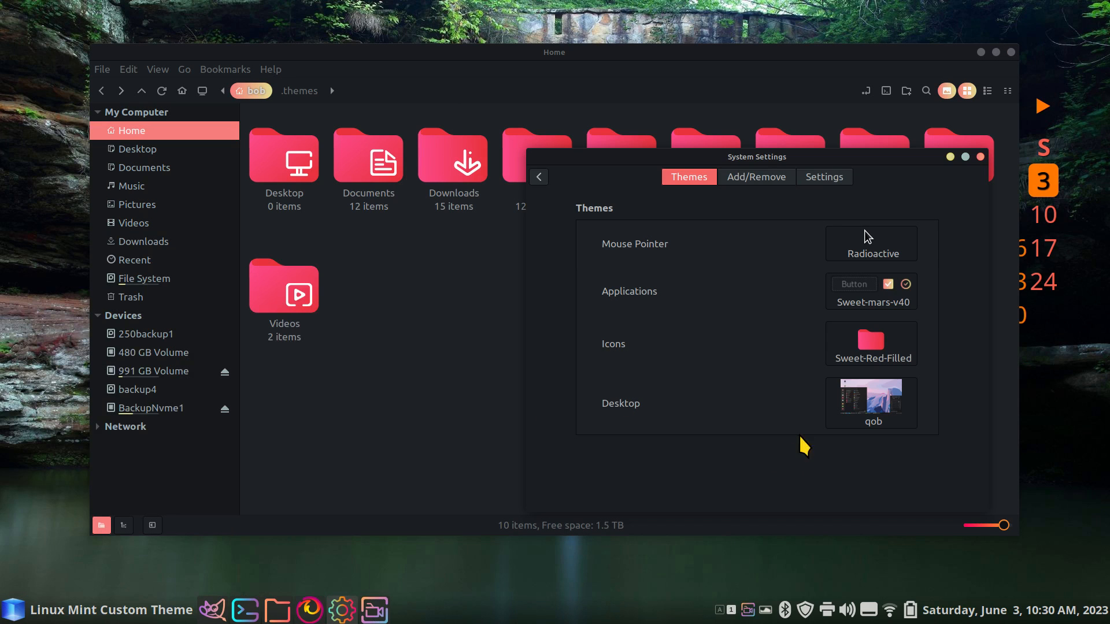
Step: Change the Icons theme to Mint-Y-Teal and check the icons in the start menu
{"action": "left_click", "coordinate": [891, 345]}
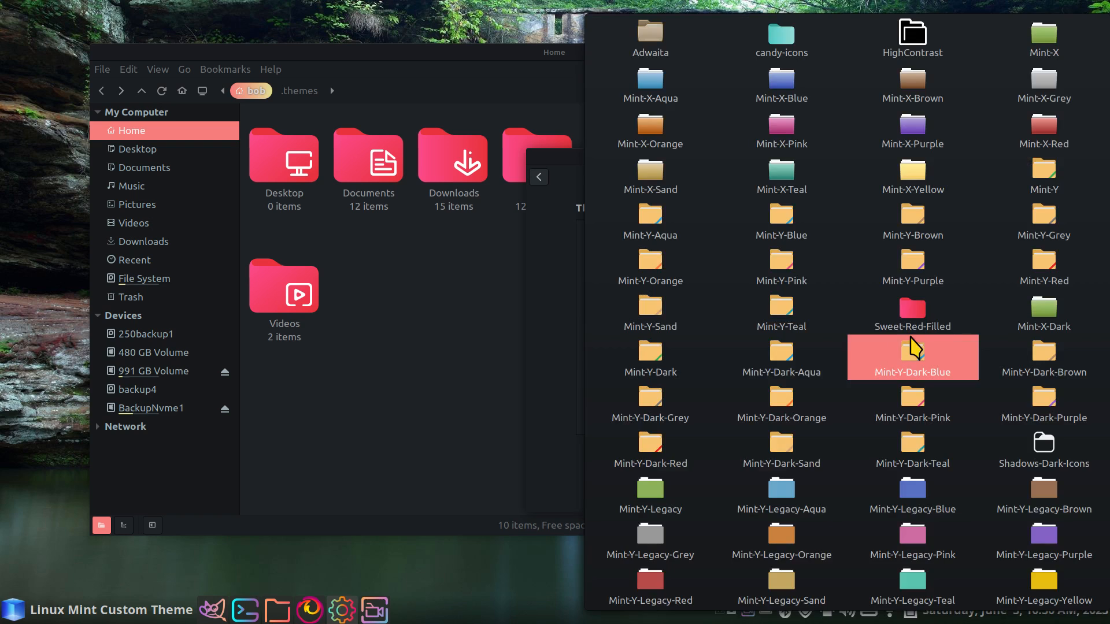
{"action": "left_click", "coordinate": [804, 316]}
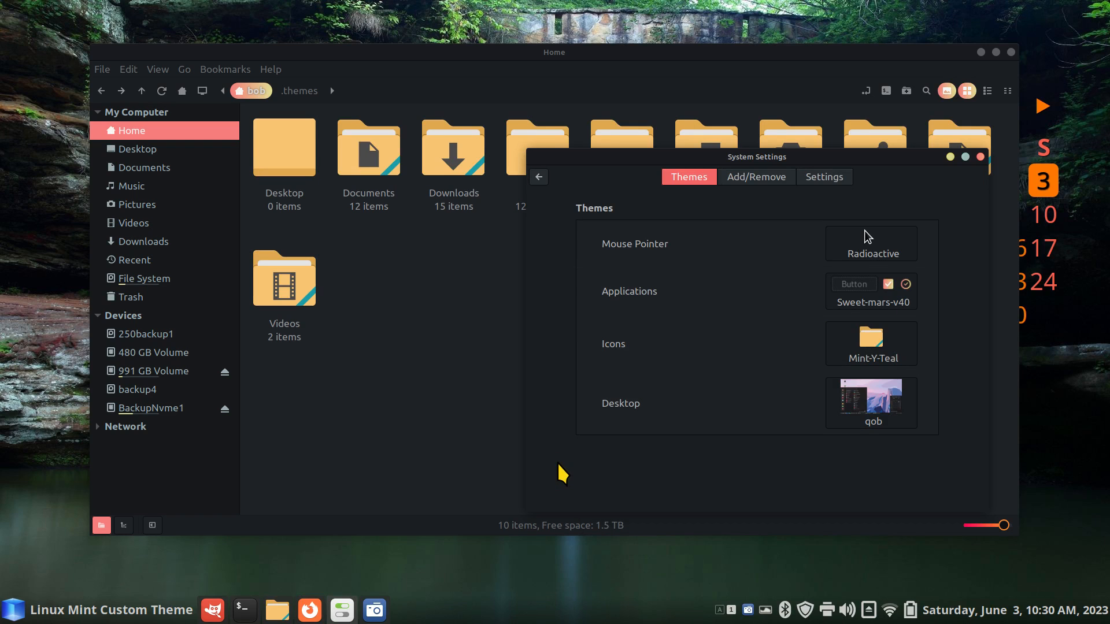
{"action": "left_click", "coordinate": [10, 612]}
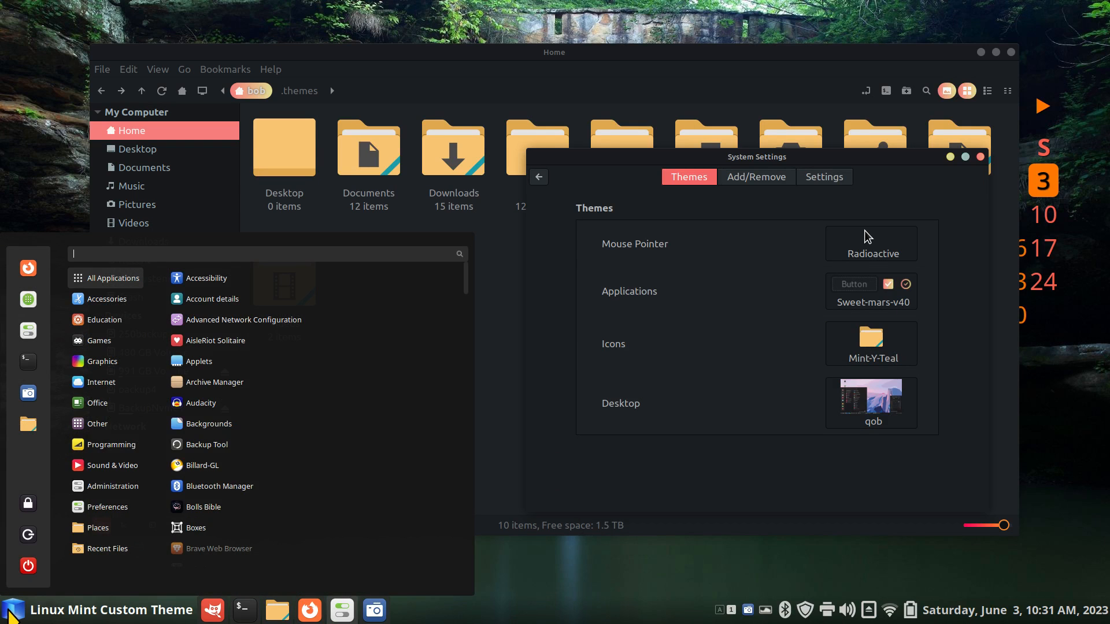
{"action": "left_click", "coordinate": [716, 467]}
Step: Switch the Desktop theme to Linux Mint and check the start menu's look
{"action": "left_click", "coordinate": [844, 404]}
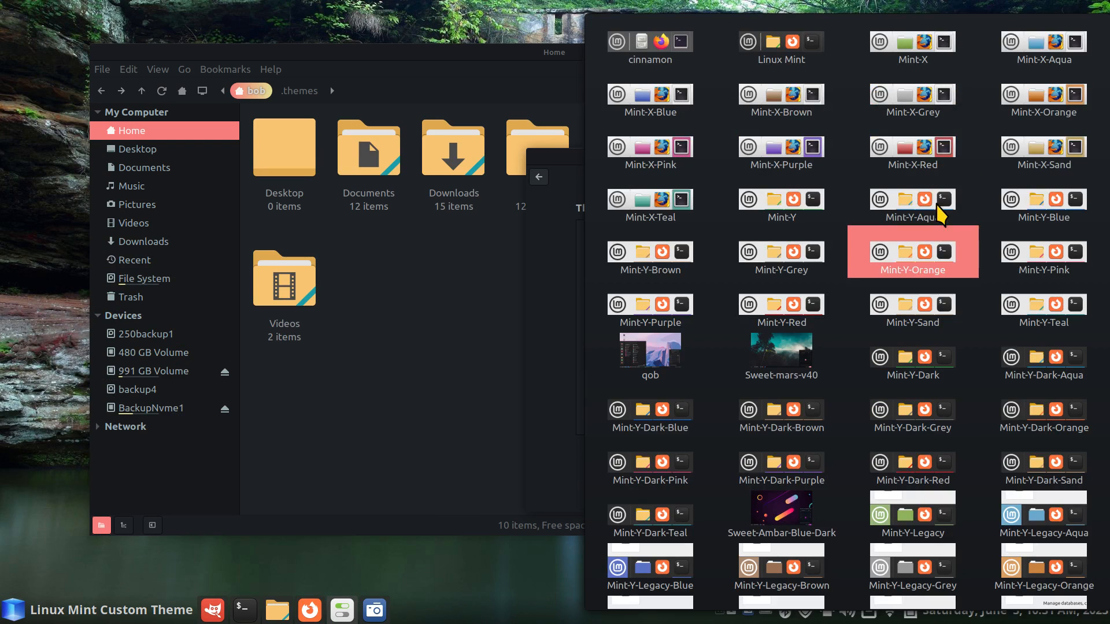
{"action": "left_click", "coordinate": [789, 56]}
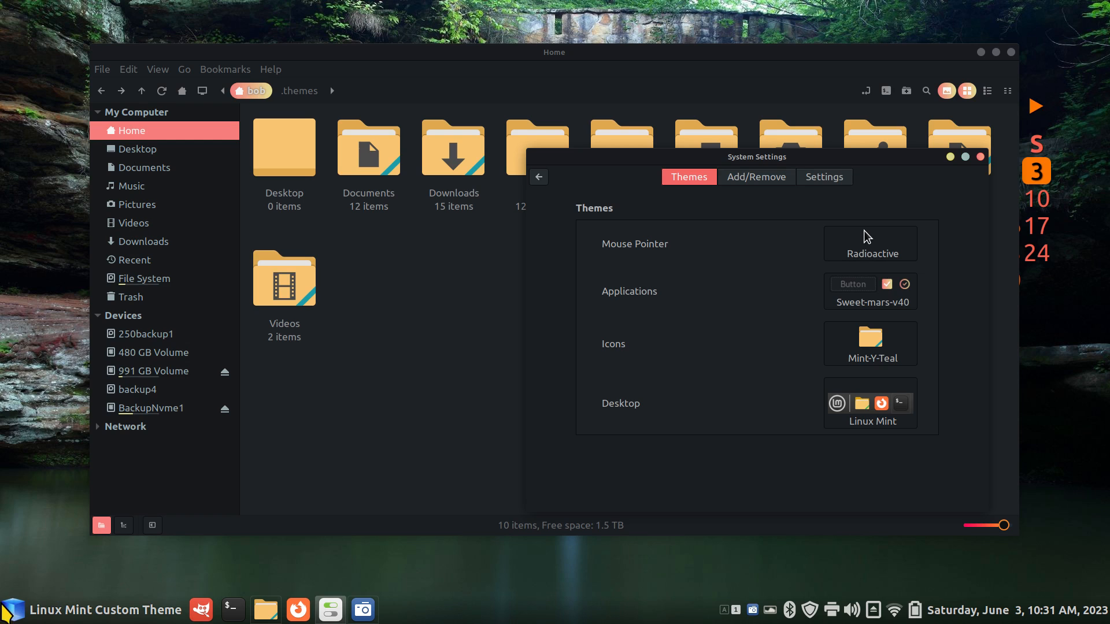
{"action": "left_click", "coordinate": [11, 612]}
{"action": "left_click", "coordinate": [669, 446]}
Step: Set the Applications theme to Mint-Y-Dark-Red and check the start menu's look
{"action": "left_click", "coordinate": [871, 292]}
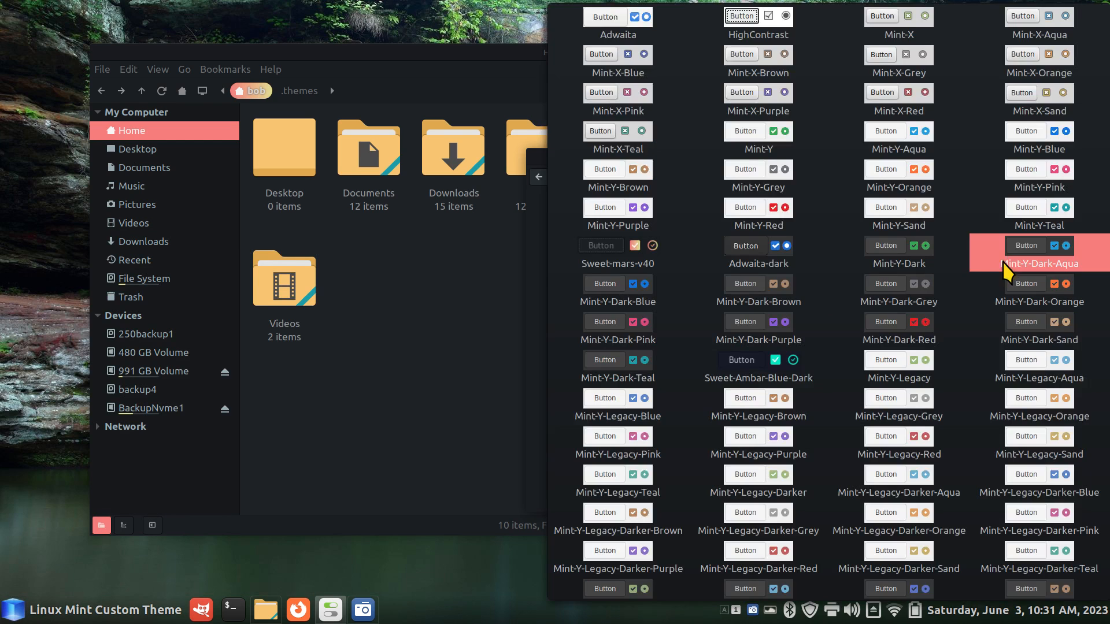
{"action": "left_click", "coordinate": [899, 332]}
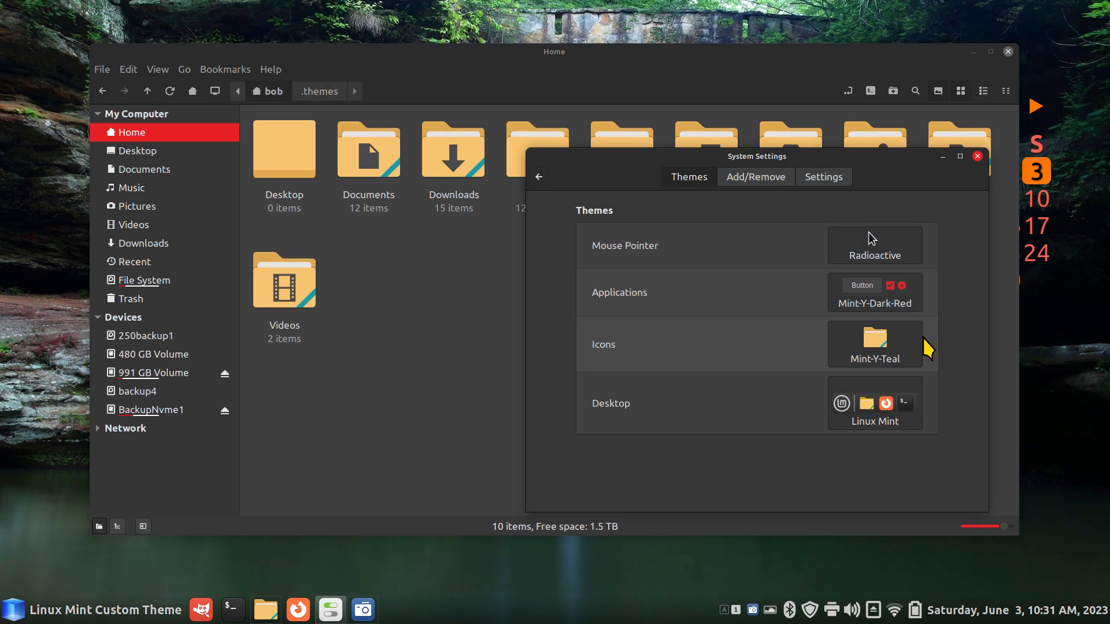
{"action": "left_click", "coordinate": [7, 617]}
{"action": "left_click", "coordinate": [705, 460]}
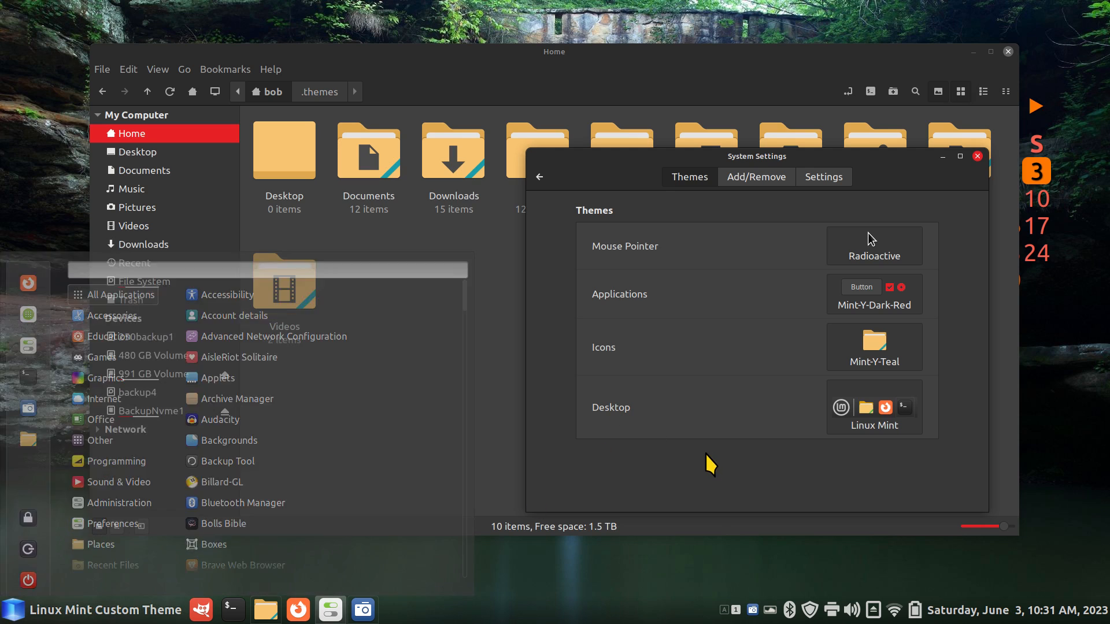
Step: Set both the Desktop theme and the Applications theme to Sweet-mars-v40
{"action": "left_click", "coordinate": [864, 421]}
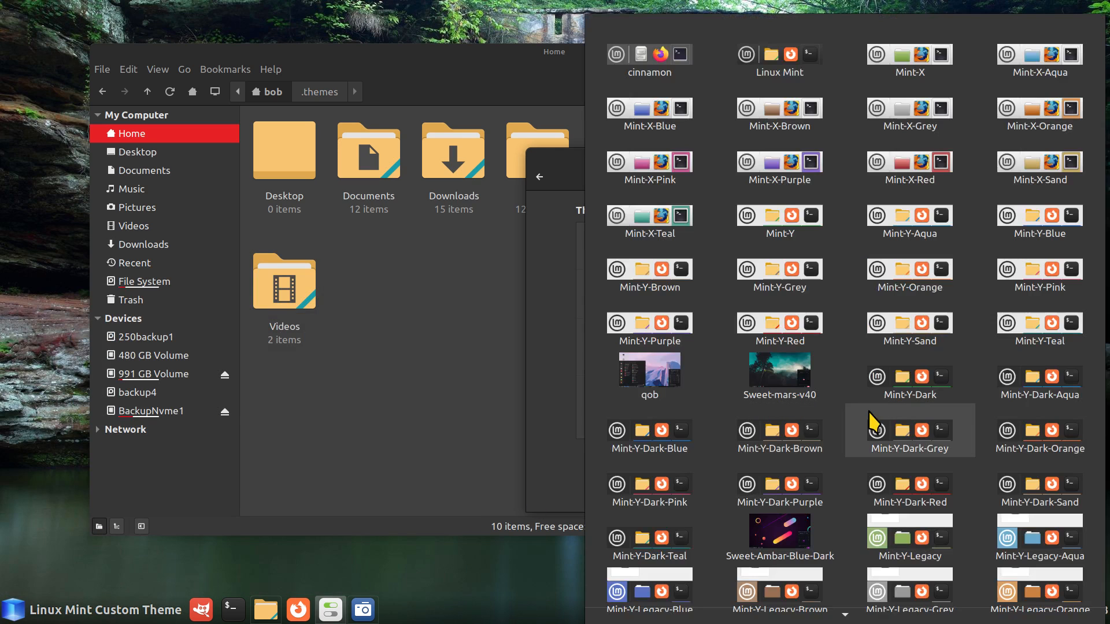
{"action": "left_click", "coordinate": [789, 376]}
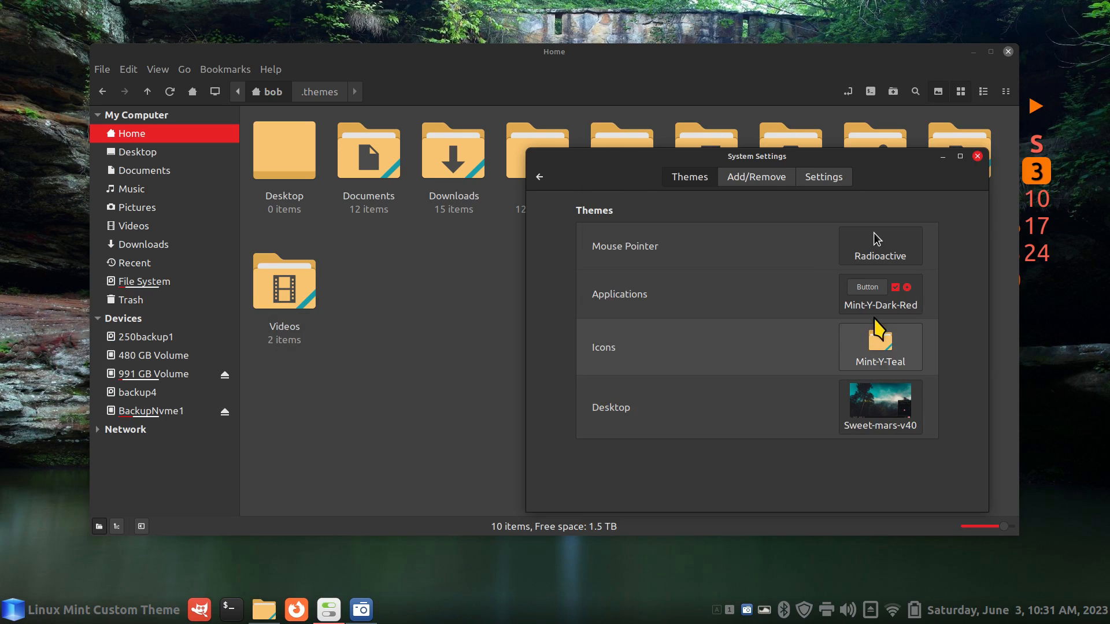
{"action": "left_click", "coordinate": [877, 292]}
{"action": "left_click", "coordinate": [659, 283]}
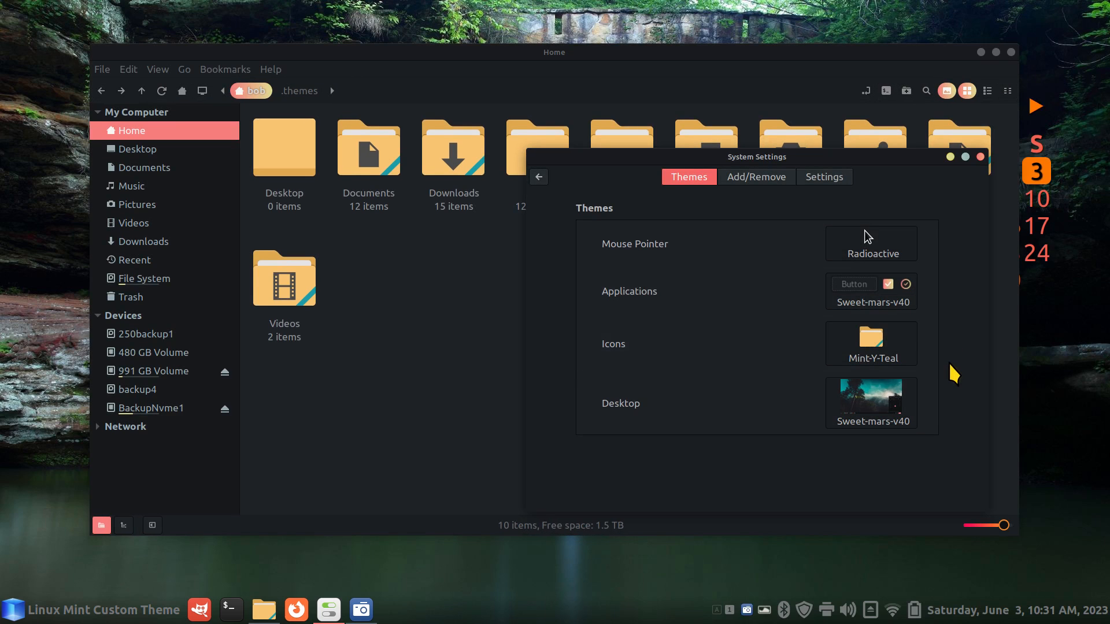
Step: Set the Icons theme to Sweet-Red-Filled and open the start menu to review the combined look
{"action": "left_click", "coordinate": [871, 344]}
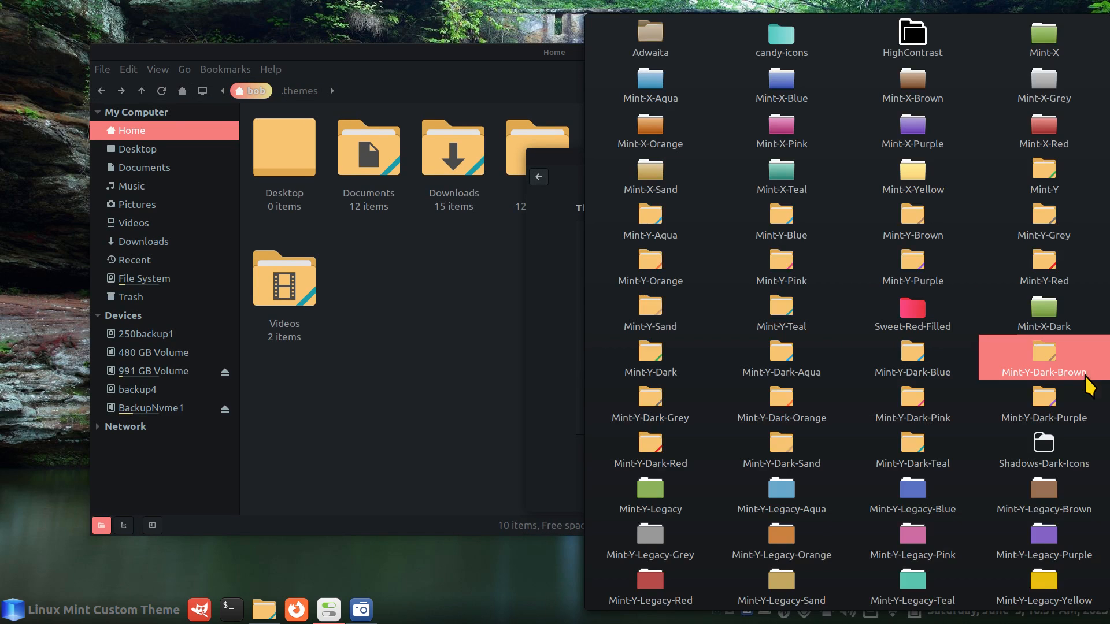
{"action": "left_click", "coordinate": [911, 312]}
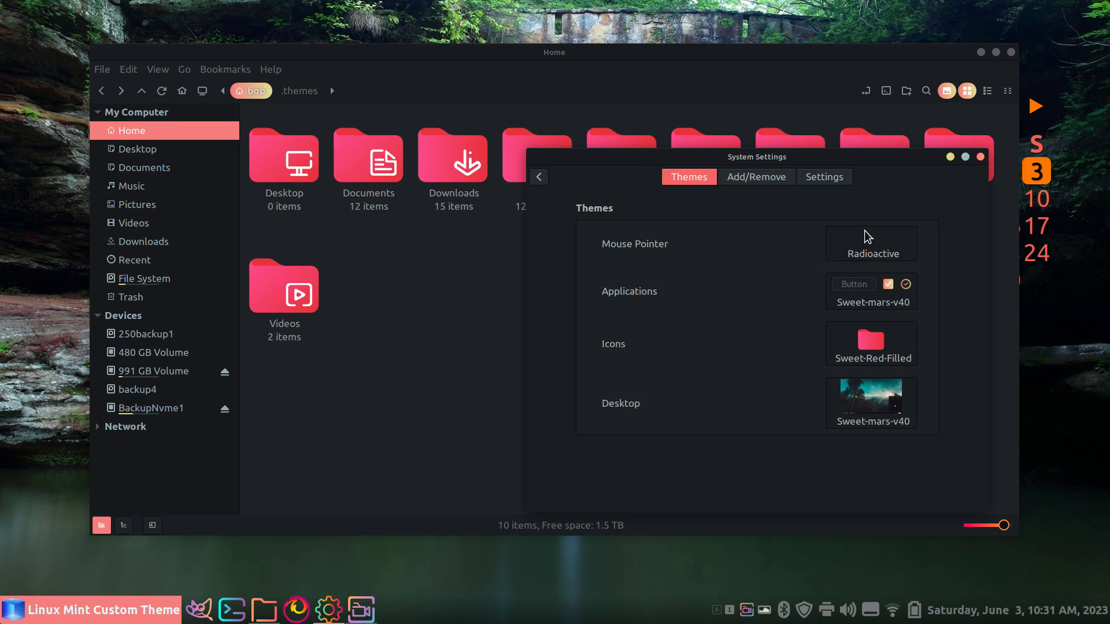
{"action": "left_click", "coordinate": [10, 616]}
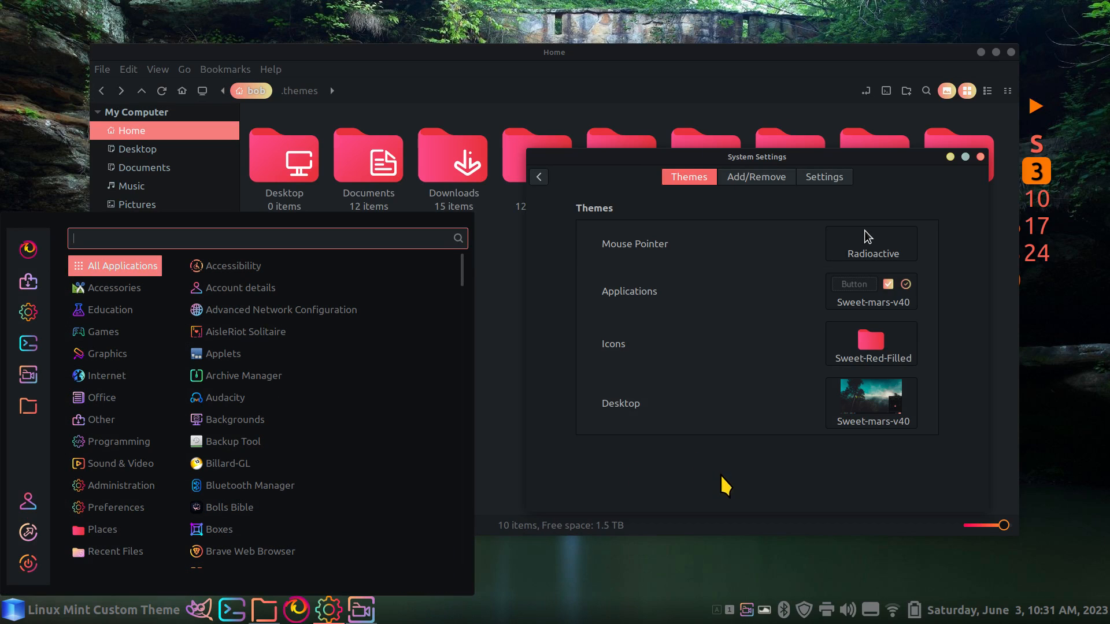
{"action": "left_click", "coordinate": [746, 483]}
Step: Look through the list of available Icons themes and leave it without choosing another one
{"action": "left_click", "coordinate": [864, 345]}
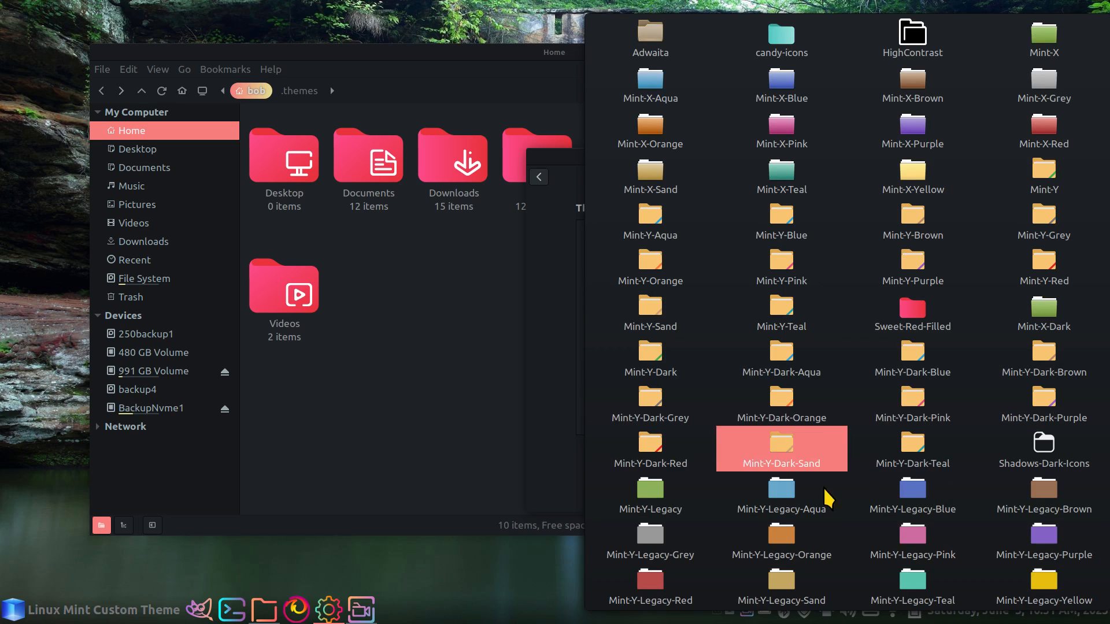
{"action": "scroll", "coordinate": [699, 439], "scroll_direction": "down", "scroll_amount": 1}
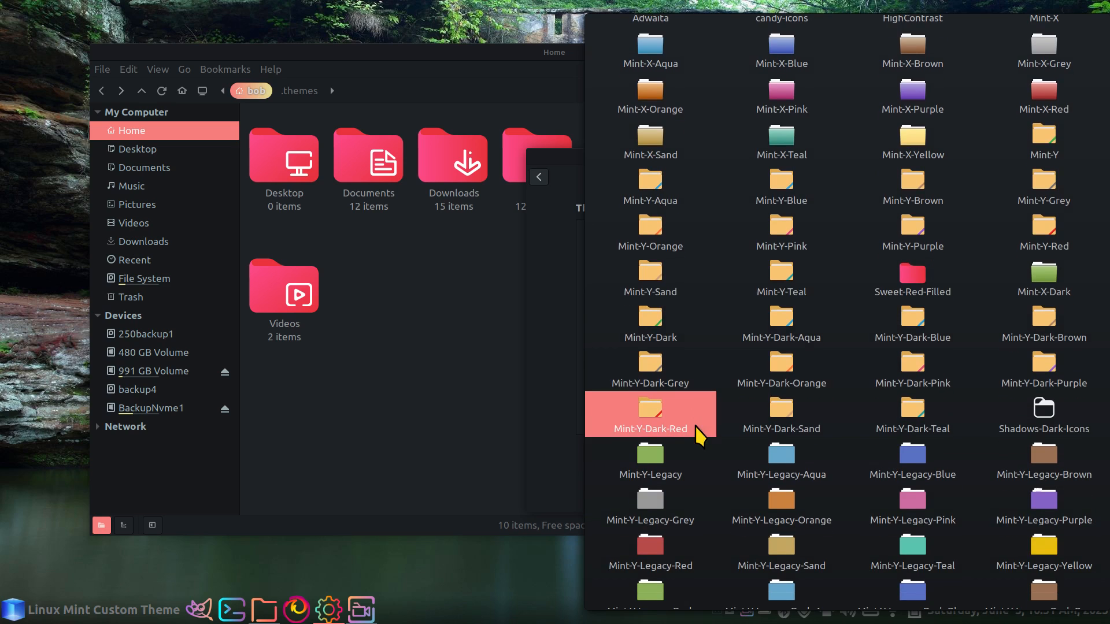
{"action": "scroll", "coordinate": [694, 450], "scroll_direction": "up", "scroll_amount": 1}
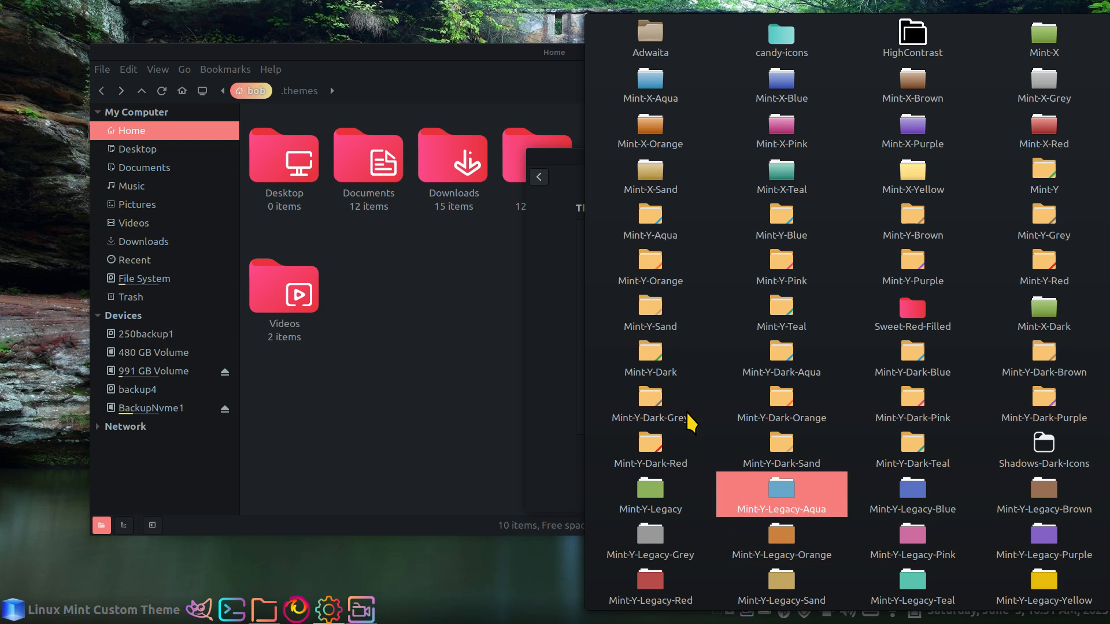
{"action": "left_click", "coordinate": [582, 359]}
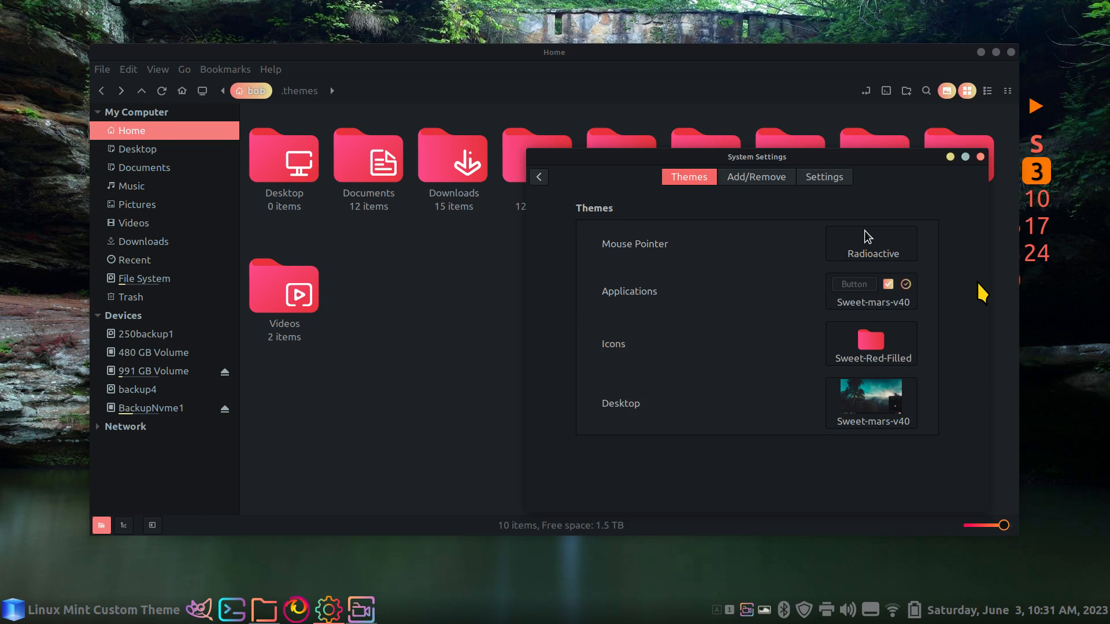
Step: Set the Applications theme to Sweet-Ambar-Blue-Dark and check the start menu's look
{"action": "left_click", "coordinate": [872, 297]}
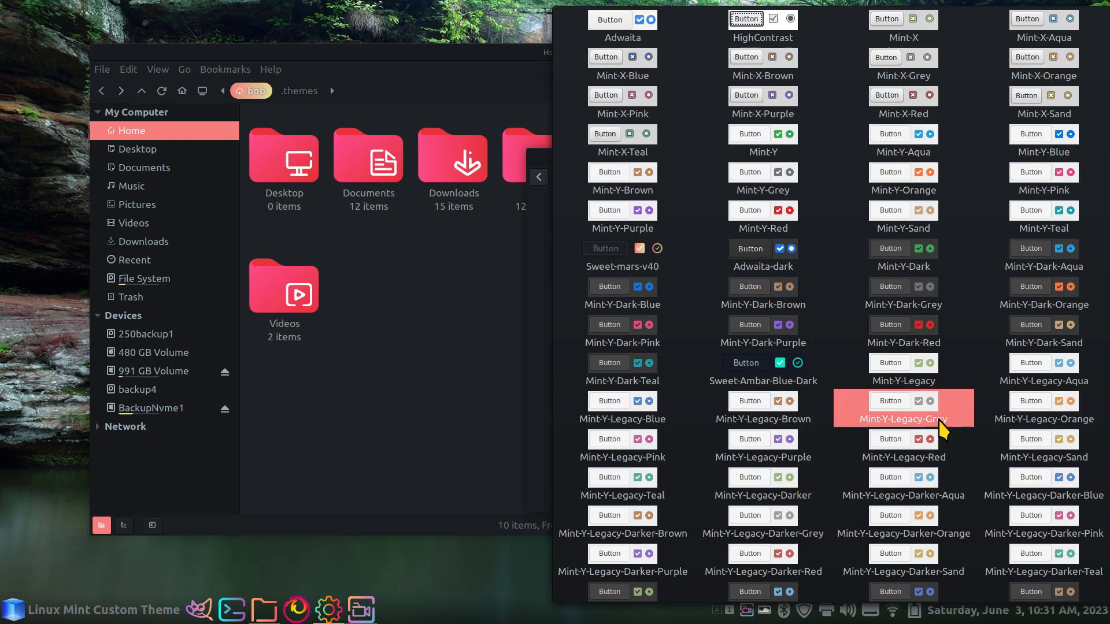
{"action": "scroll", "coordinate": [768, 540], "scroll_direction": "down", "scroll_amount": 1}
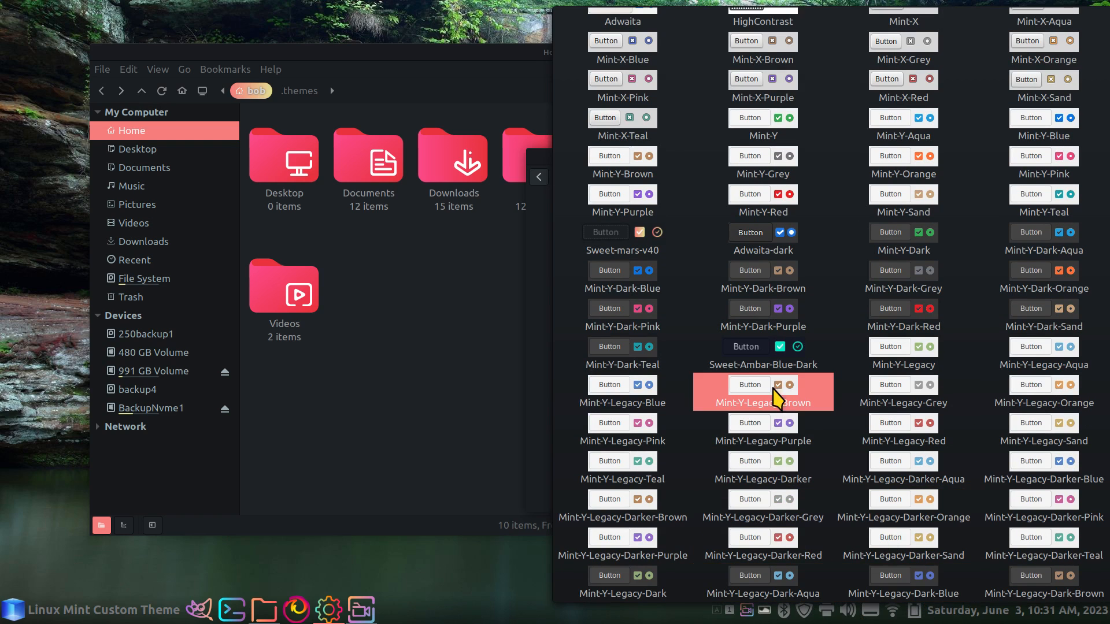
{"action": "left_click", "coordinate": [762, 363]}
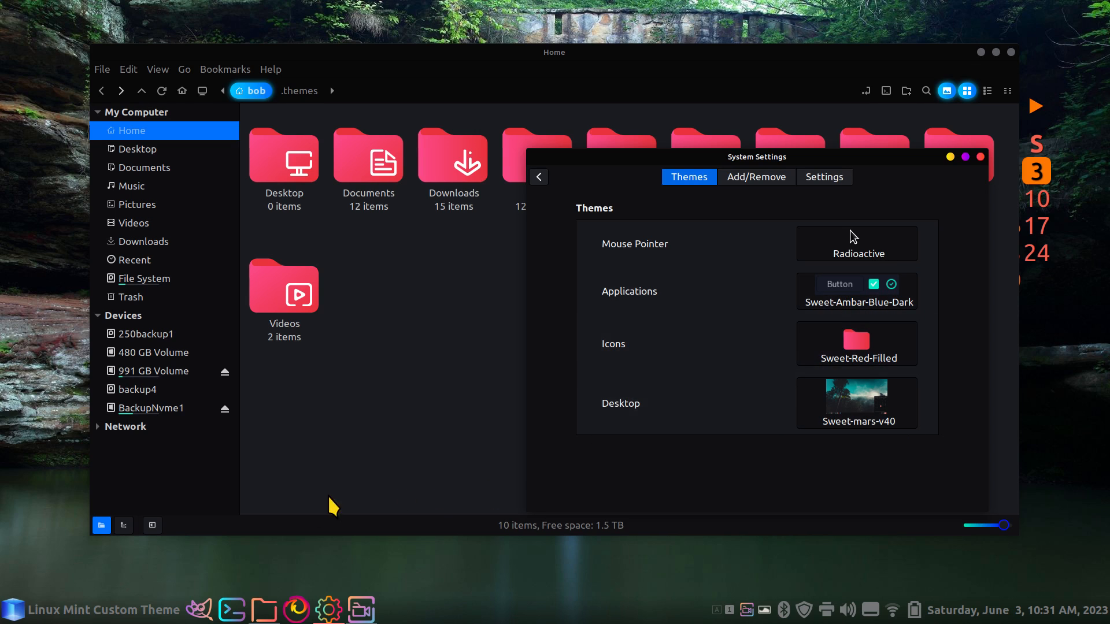
{"action": "left_click", "coordinate": [73, 600]}
{"action": "left_click", "coordinate": [549, 408]}
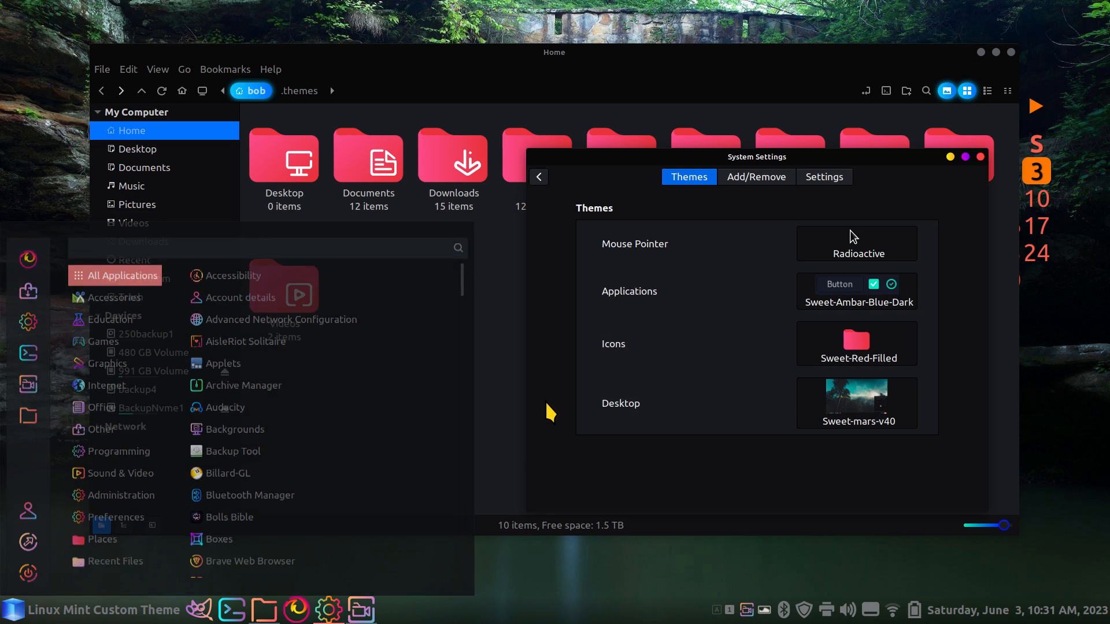
Step: Move the System Settings window aside and close it, and reduce the folder icon size in the Home window
{"action": "left_click_drag", "start_coordinate": [882, 160], "coordinate": [715, 207]}
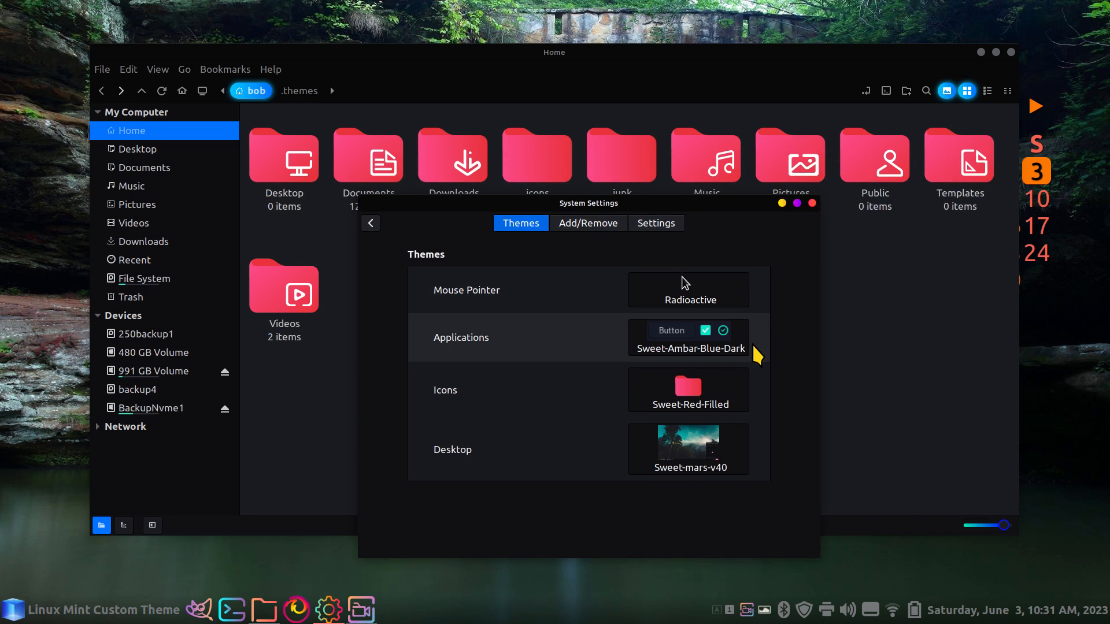
{"action": "left_click", "coordinate": [812, 203]}
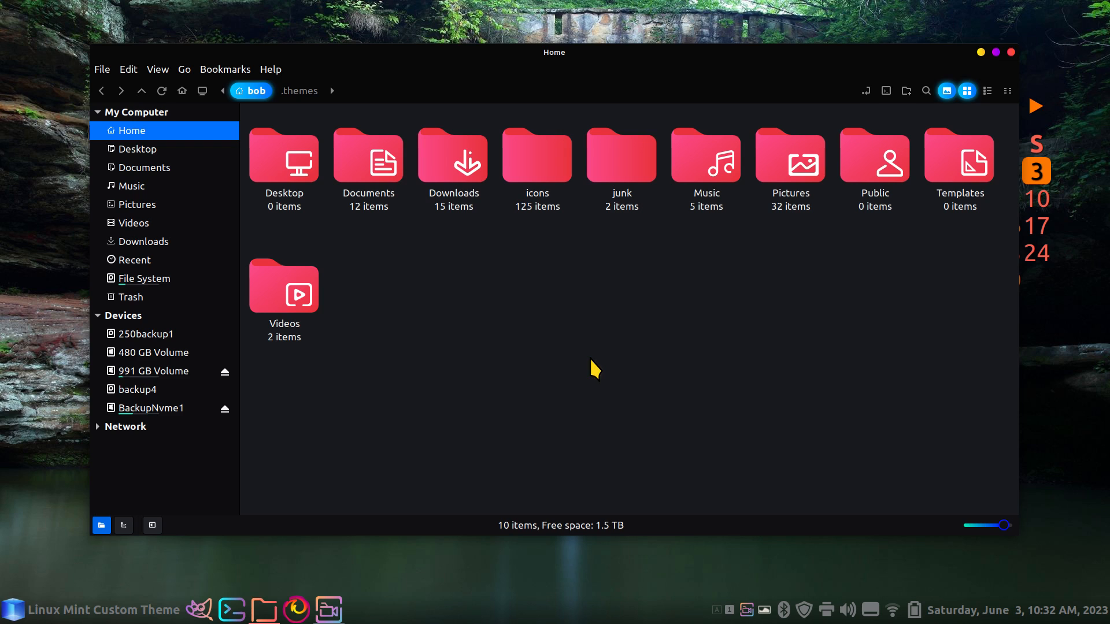
{"action": "scroll", "coordinate": [641, 373], "scroll_direction": "down", "scroll_amount": 5}
{"action": "scroll", "coordinate": [641, 374], "scroll_direction": "up", "scroll_amount": 6}
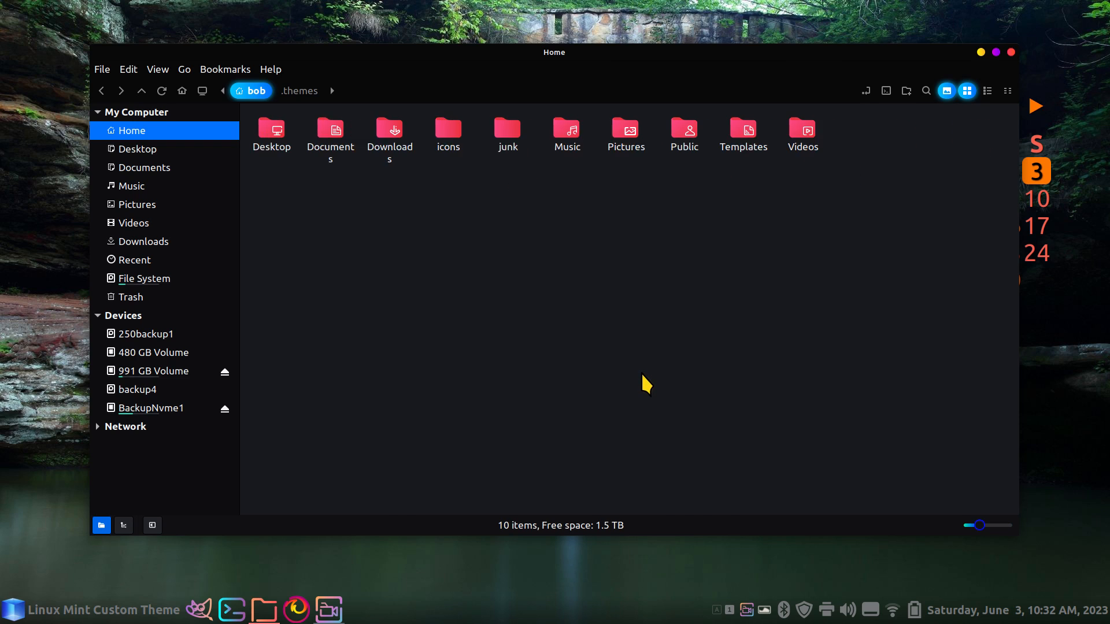
{"action": "scroll", "coordinate": [642, 374], "scroll_direction": "down", "scroll_amount": 4}
{"action": "scroll", "coordinate": [646, 376], "scroll_direction": "up", "scroll_amount": 1}
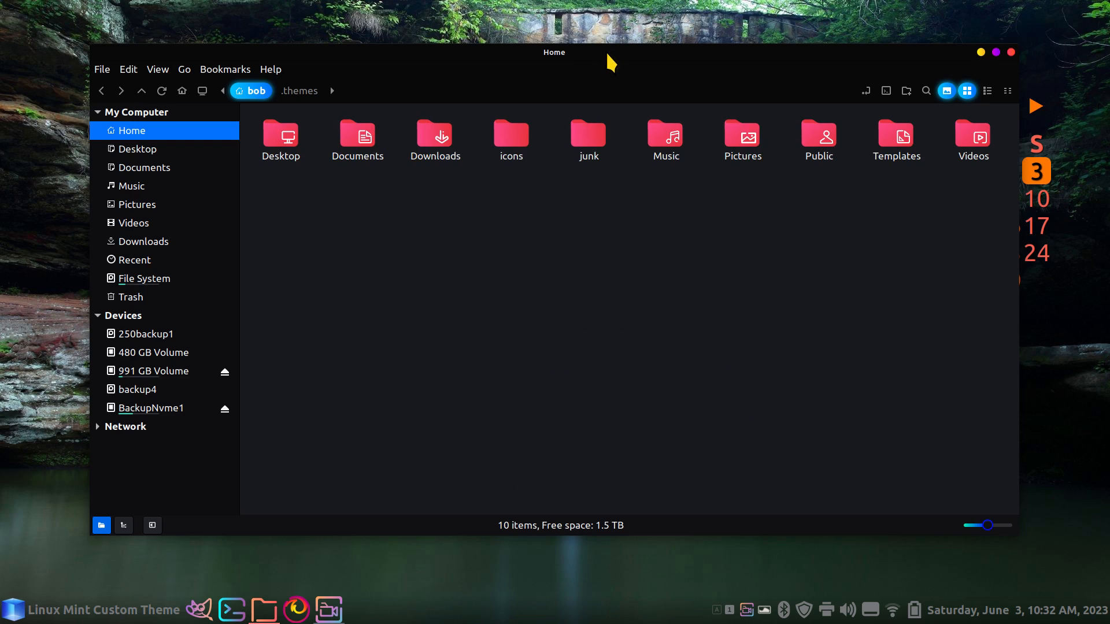
Step: Reposition the Home window on the desktop and open the start menu to view the themed result
{"action": "left_click_drag", "start_coordinate": [608, 55], "coordinate": [650, 44]}
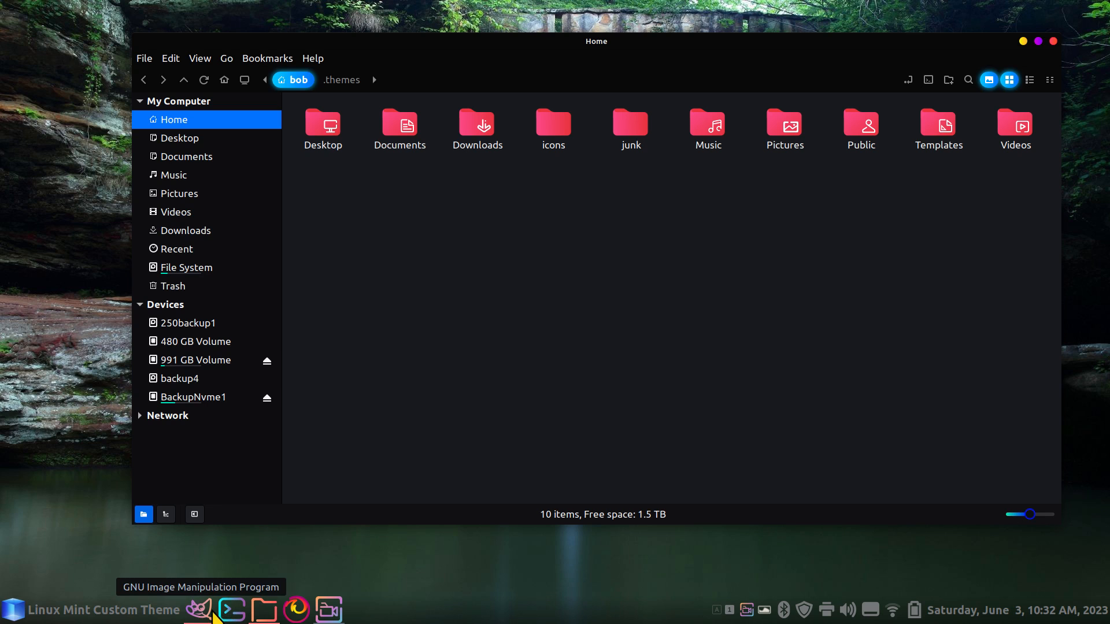
{"action": "key", "text": "super"}
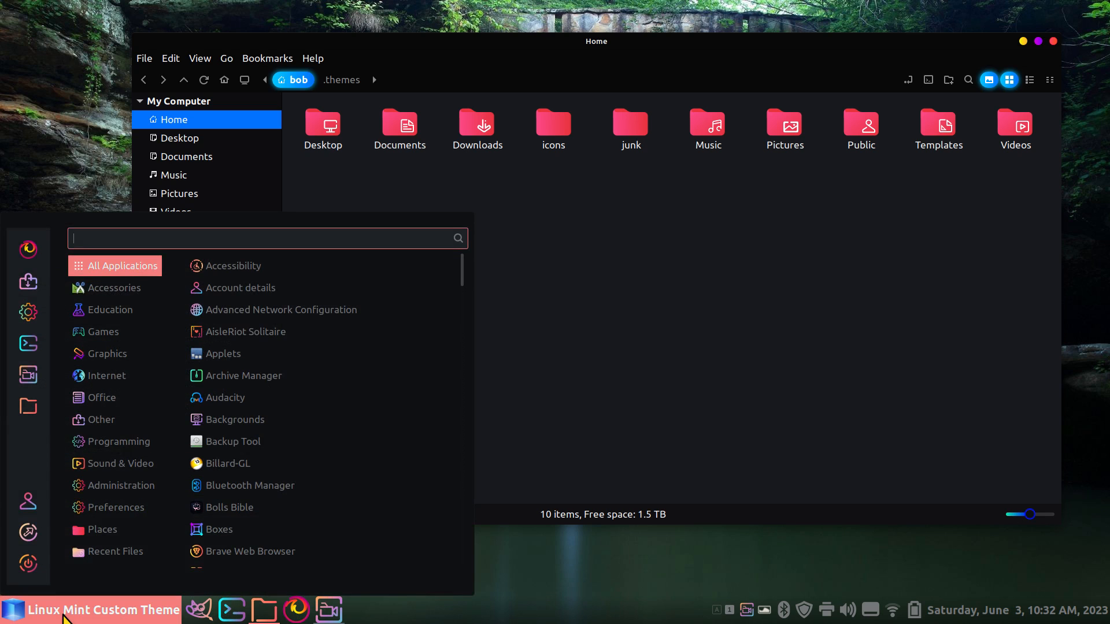
Step: Dismiss the start menu and its context menu, and close the Home window to clear the desktop
{"action": "left_click", "coordinate": [674, 298]}
{"action": "right_click", "coordinate": [64, 610]}
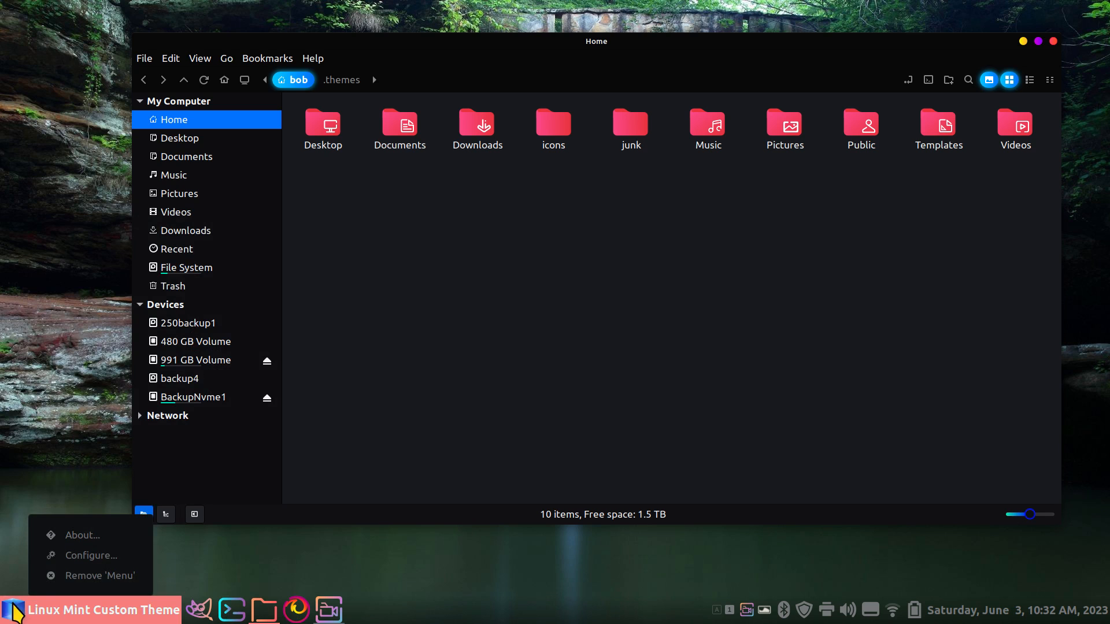
{"action": "left_click", "coordinate": [1054, 41]}
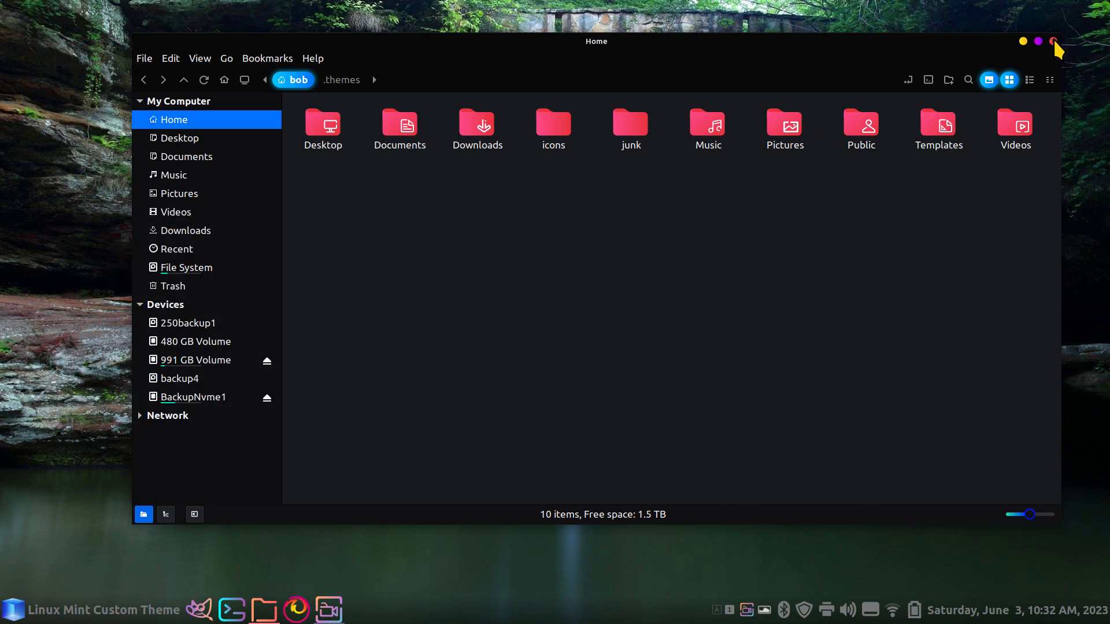
{"action": "left_click", "coordinate": [1053, 42]}
Step: Change the start menu's panel icon to linuxmint-logo-ring-symbolic from the Linux Mint category and close its settings
{"action": "right_click", "coordinate": [41, 610]}
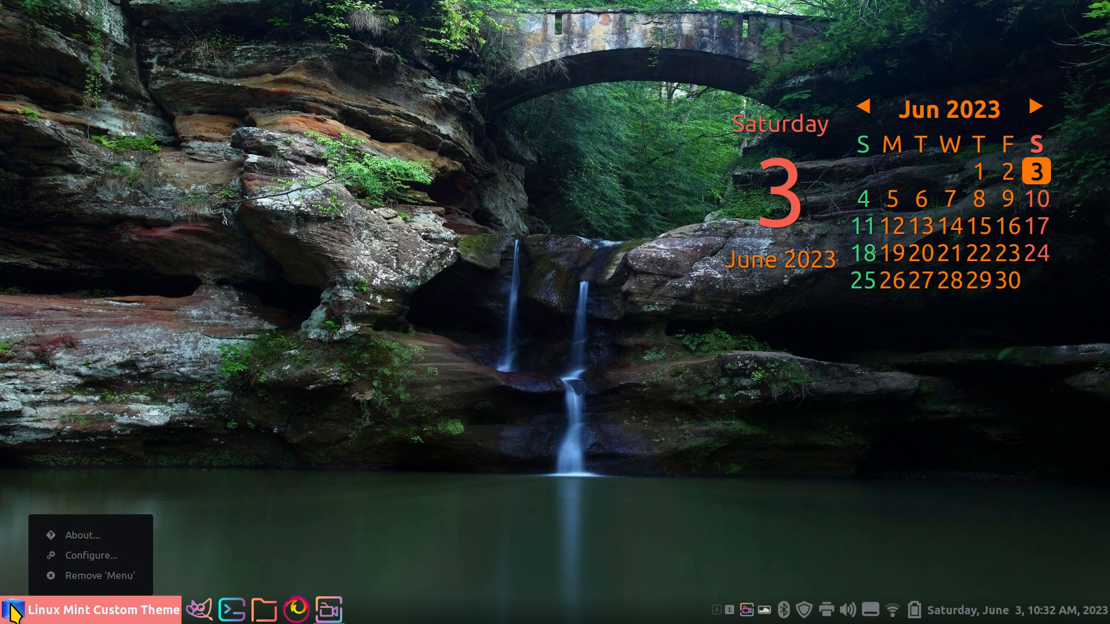
{"action": "left_click", "coordinate": [92, 557]}
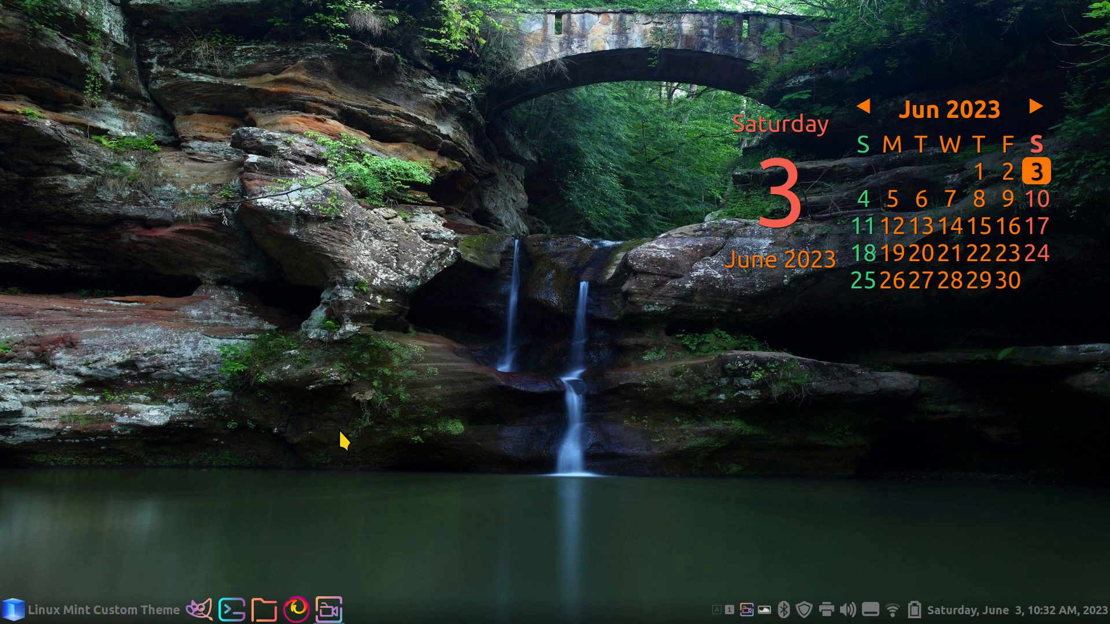
{"action": "left_click", "coordinate": [476, 164]}
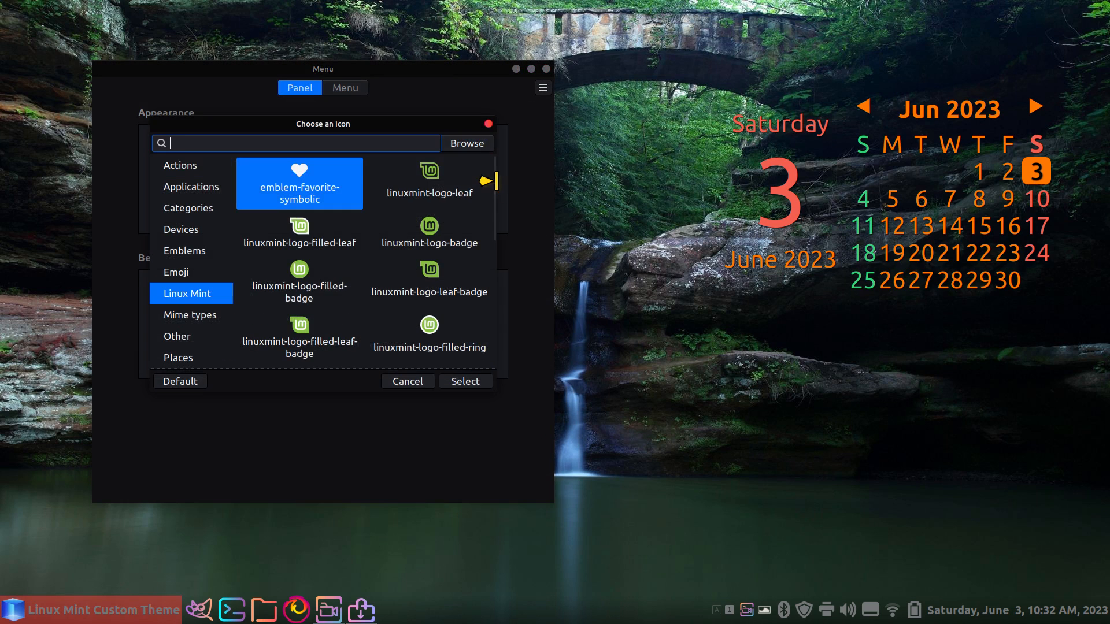
{"action": "scroll", "coordinate": [493, 306], "scroll_direction": "down", "scroll_amount": 3}
{"action": "scroll", "coordinate": [493, 306], "scroll_direction": "down", "scroll_amount": 3}
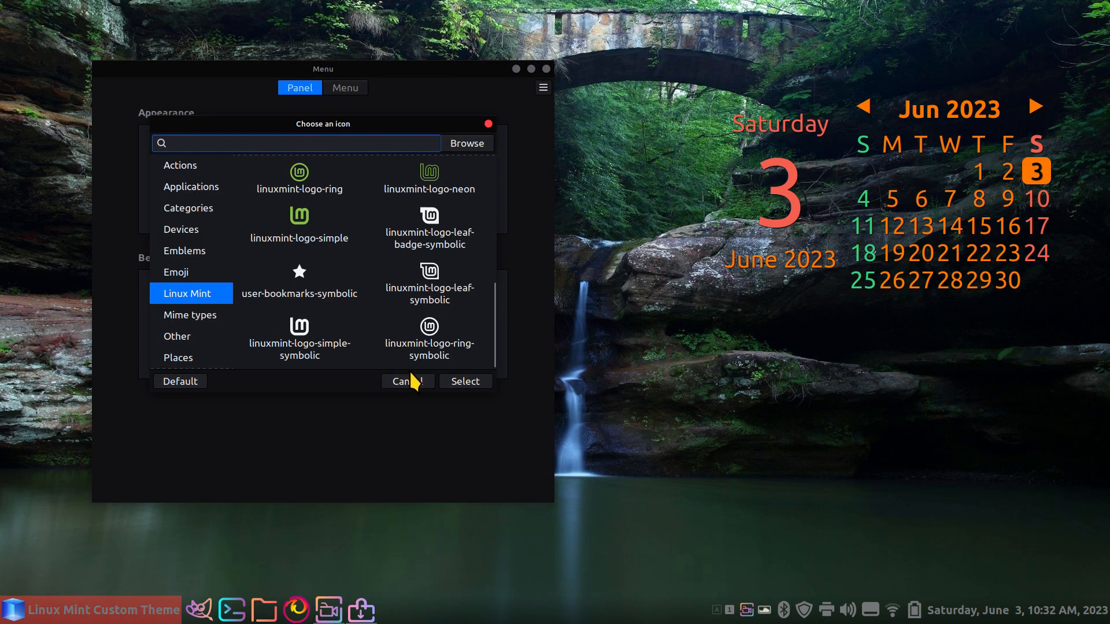
{"action": "left_click", "coordinate": [429, 335]}
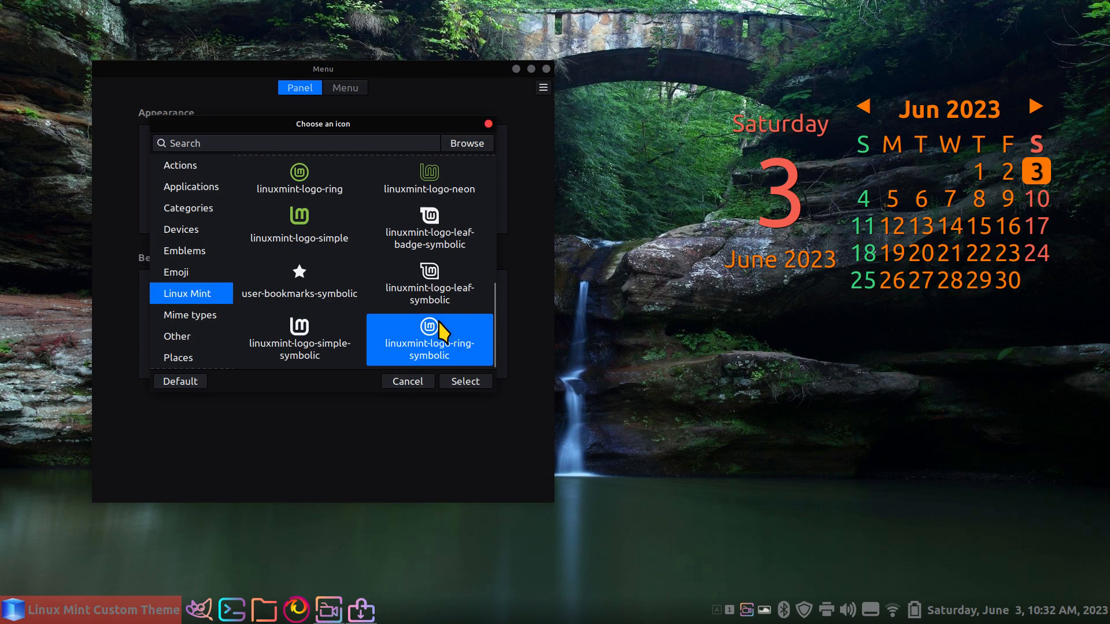
{"action": "left_click", "coordinate": [466, 382]}
{"action": "left_click", "coordinate": [646, 480]}
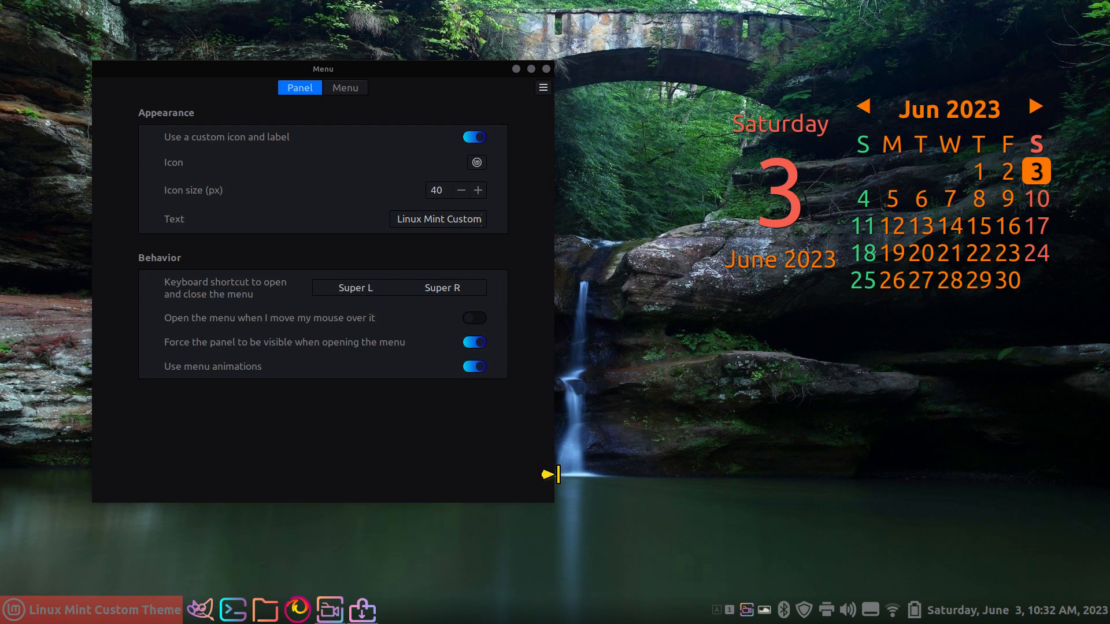
{"action": "left_click", "coordinate": [546, 70]}
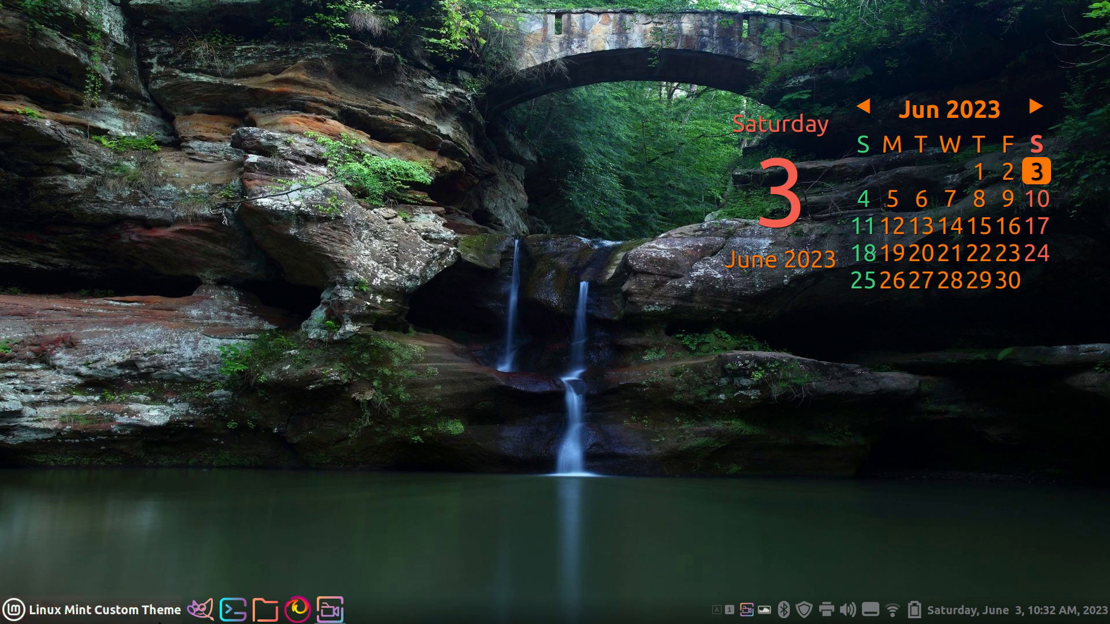
Step: Change the start menu's panel icon to linuxmint-logo-filled-badge and close its settings
{"action": "right_click", "coordinate": [45, 620]}
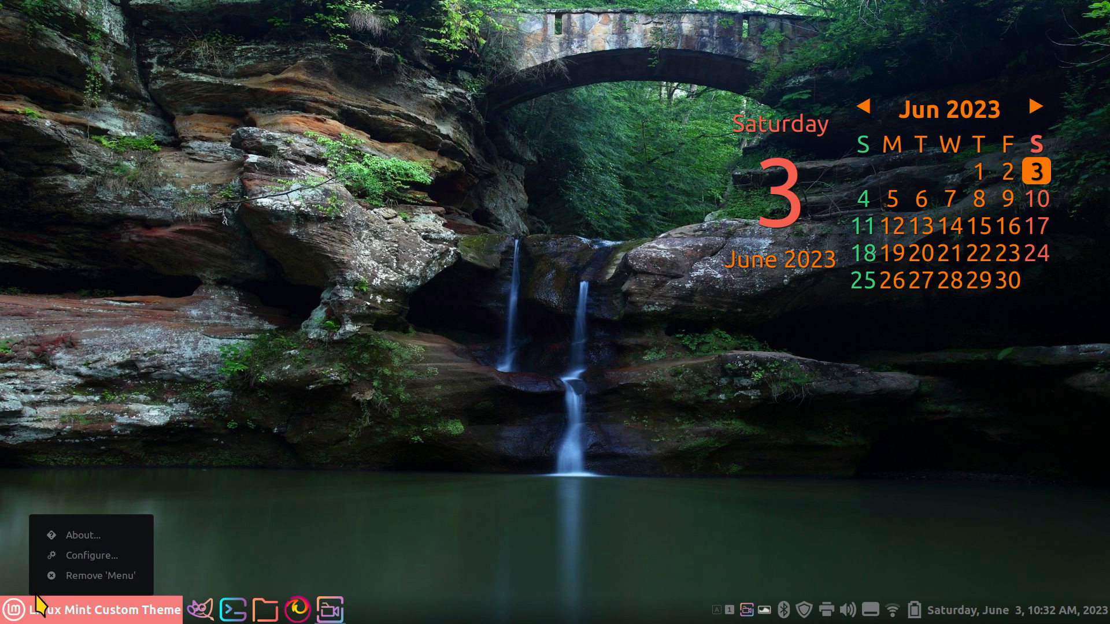
{"action": "left_click", "coordinate": [109, 558]}
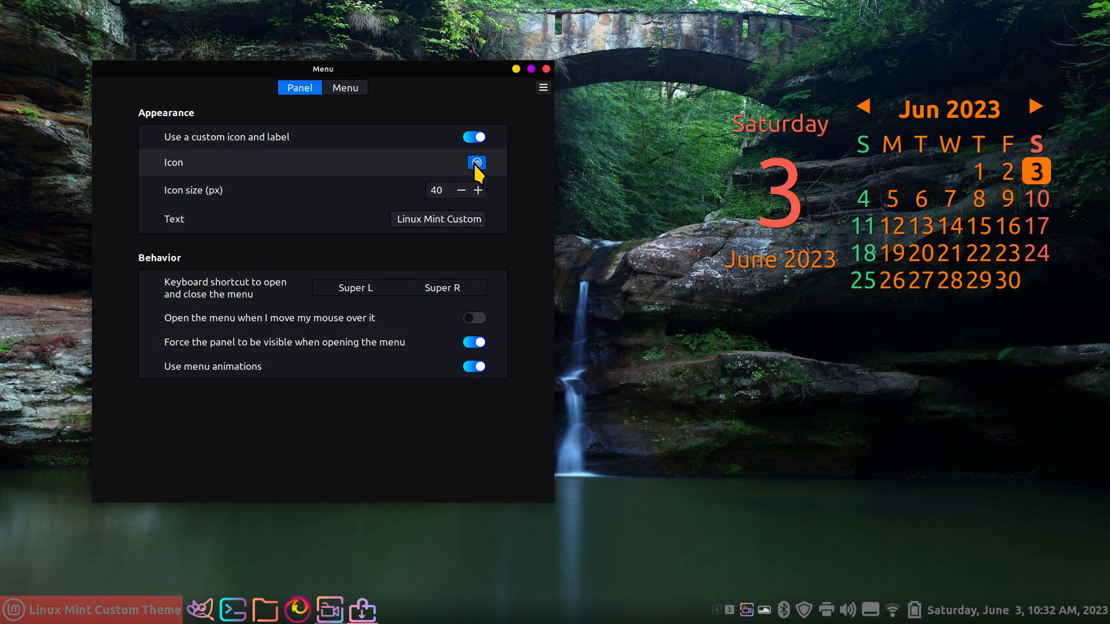
{"action": "left_click", "coordinate": [474, 161]}
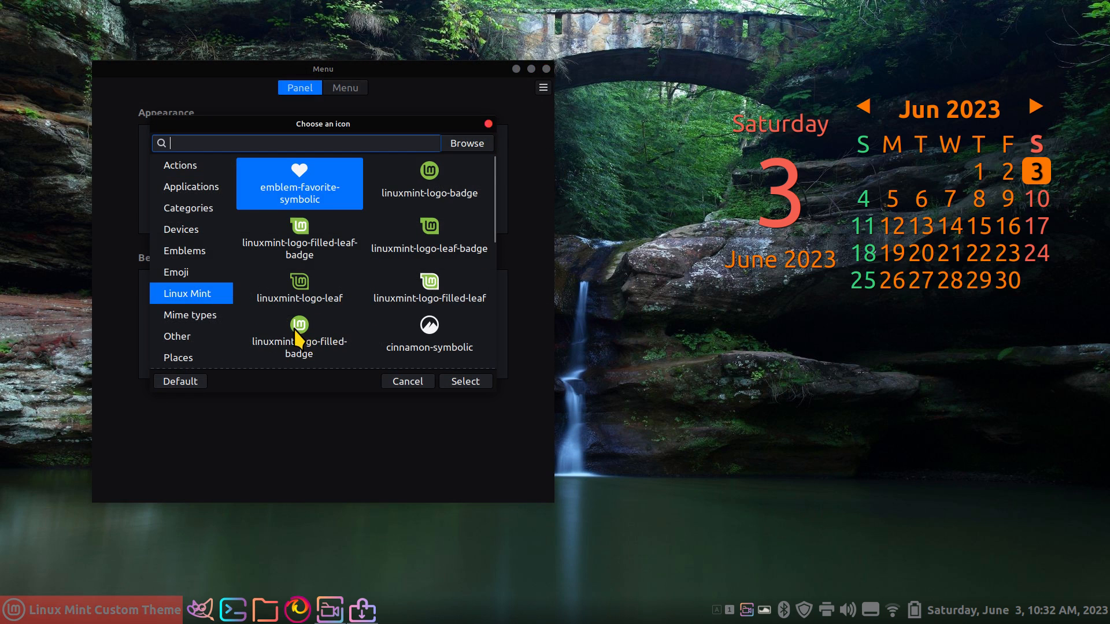
{"action": "left_click", "coordinate": [296, 335]}
{"action": "left_click", "coordinate": [467, 381]}
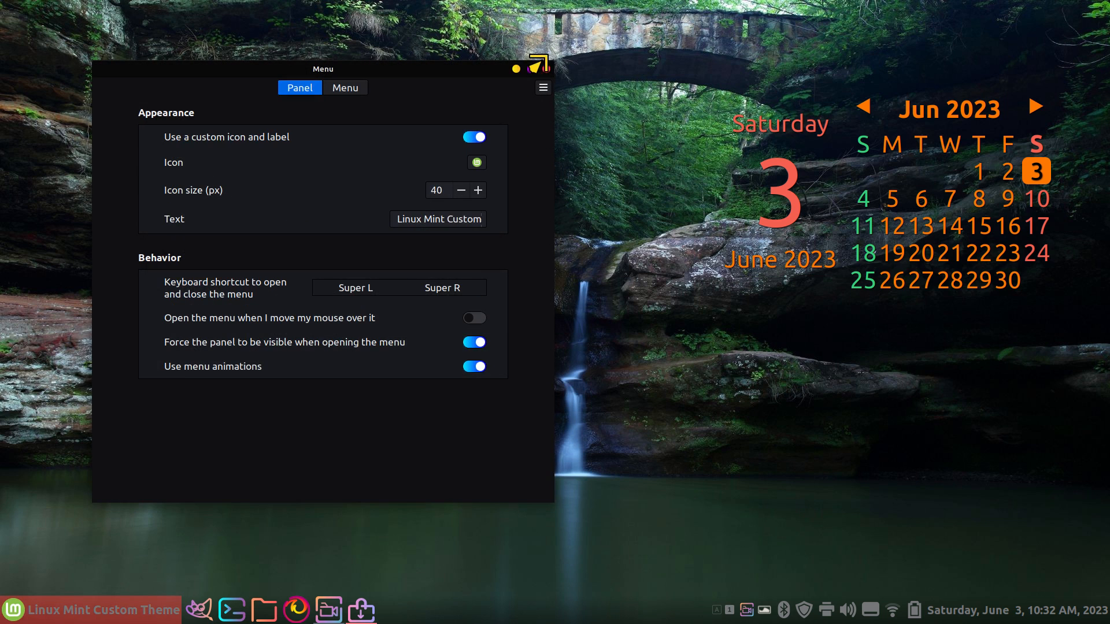
{"action": "left_click", "coordinate": [546, 69]}
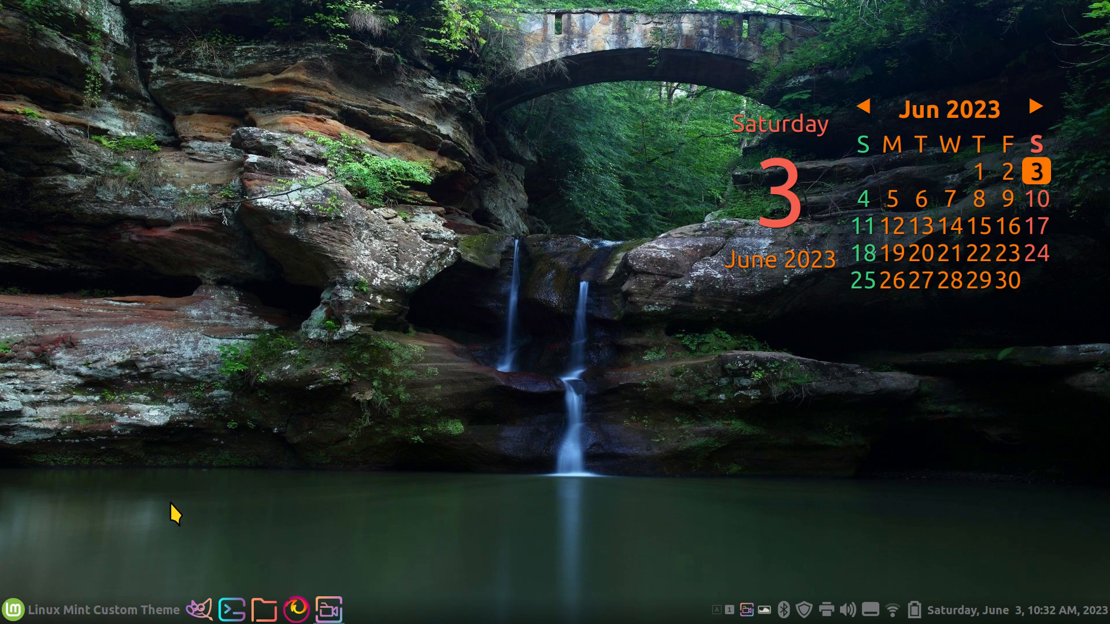
Step: Open the start menu applet's configuration and switch the custom icon and label off and back on
{"action": "right_click", "coordinate": [73, 610]}
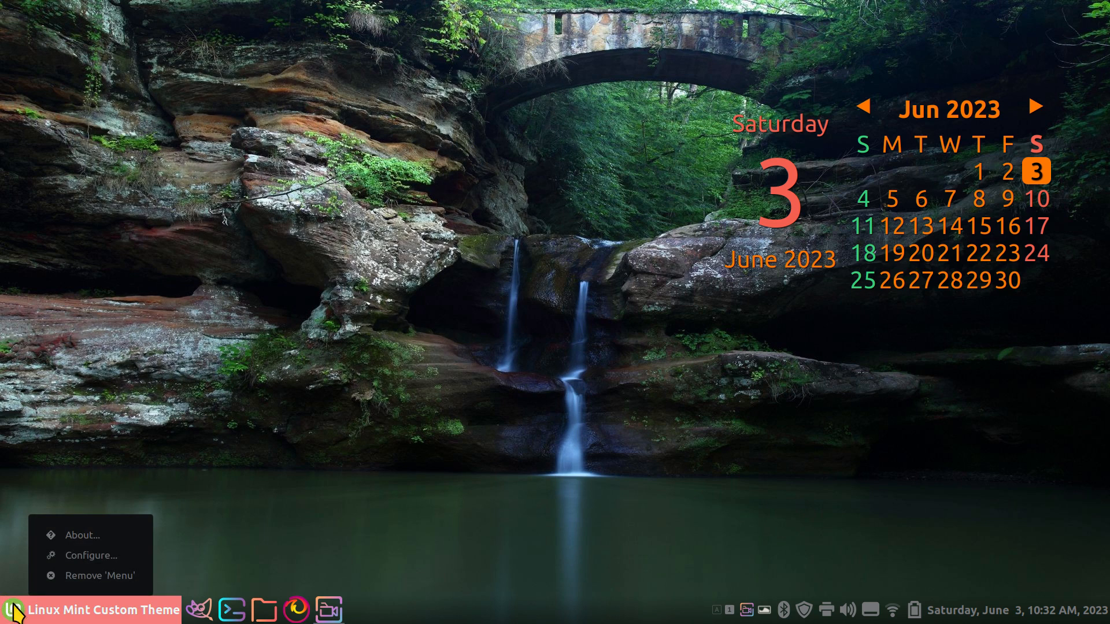
{"action": "left_click", "coordinate": [71, 556]}
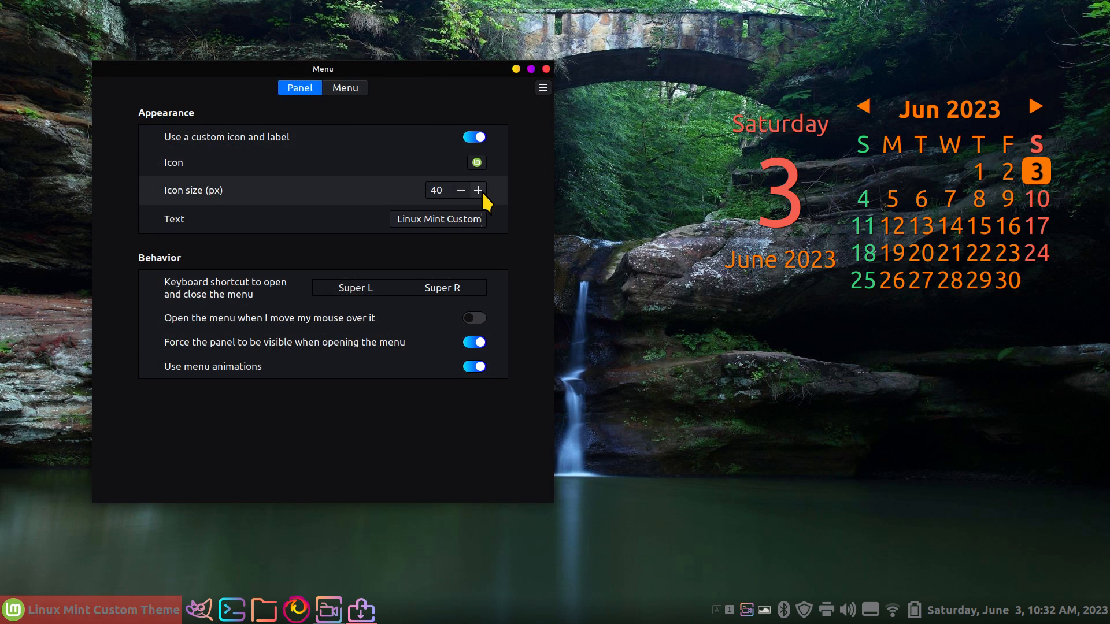
{"action": "left_click", "coordinate": [474, 137]}
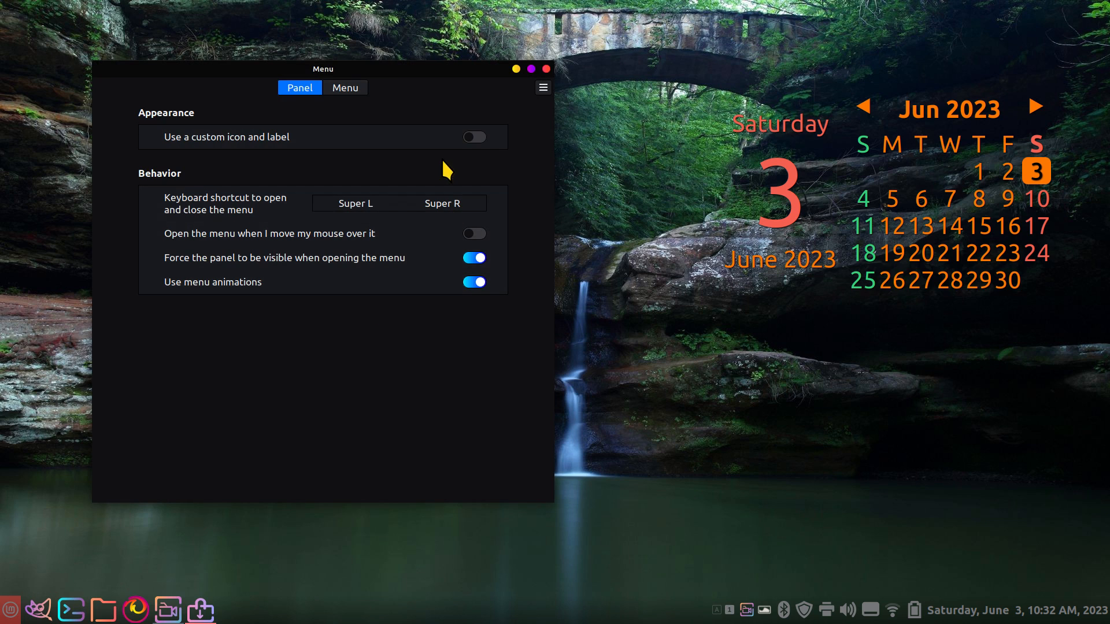
{"action": "left_click", "coordinate": [474, 137]}
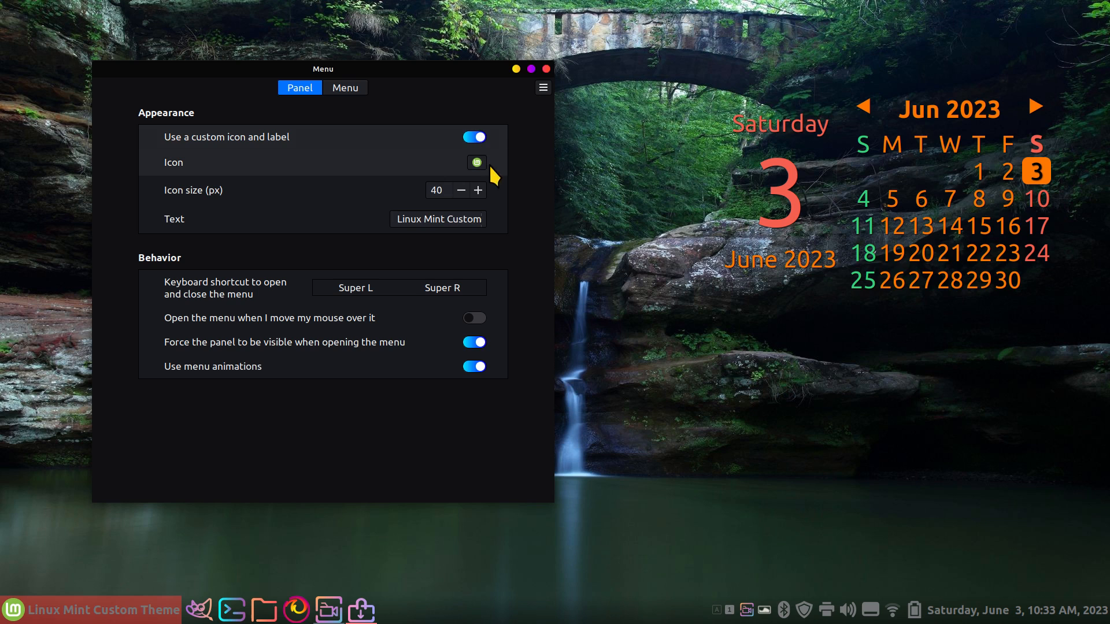
Step: Set the start menu's icon to Darth-Vader-icon (copy).png from the icons folder in Home, and close the applet's settings
{"action": "left_click", "coordinate": [475, 164]}
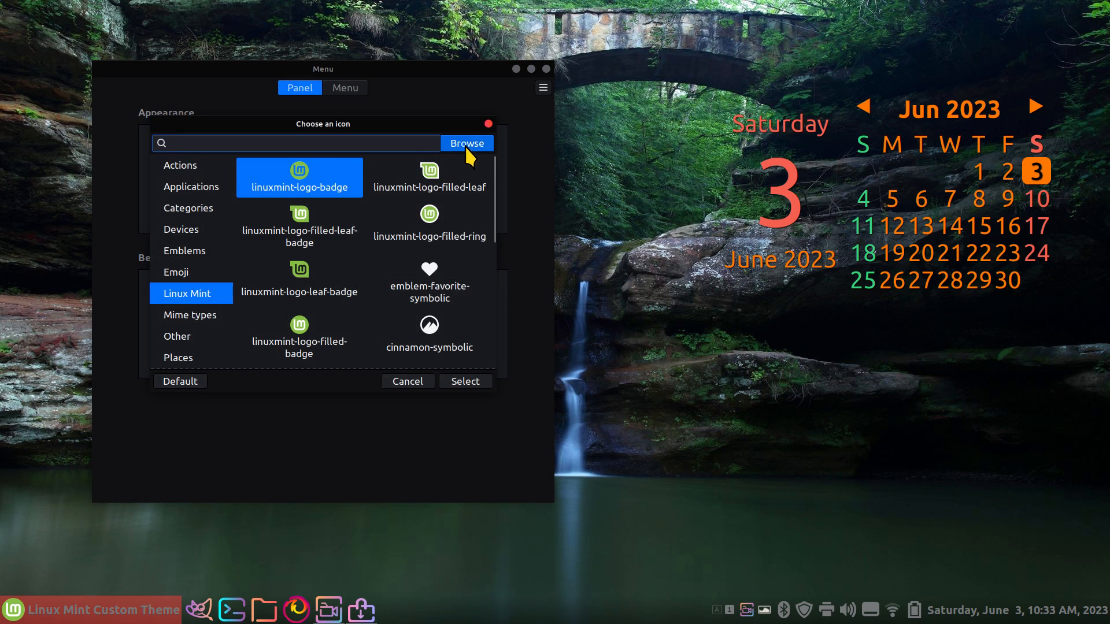
{"action": "left_click", "coordinate": [466, 144]}
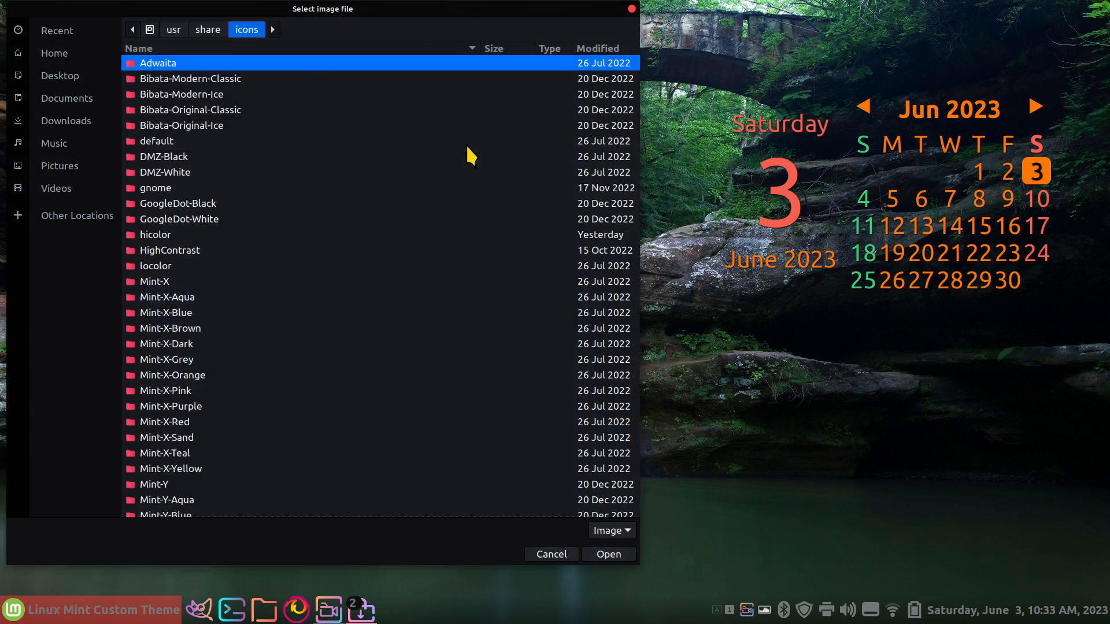
{"action": "left_click", "coordinate": [34, 54]}
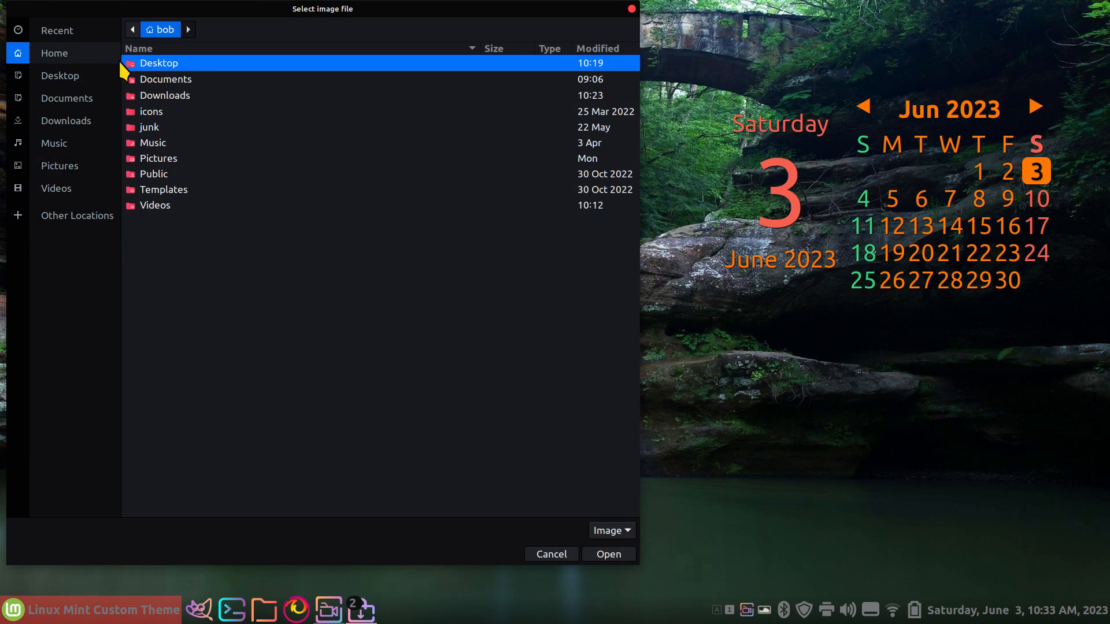
{"action": "double_click", "coordinate": [131, 111]}
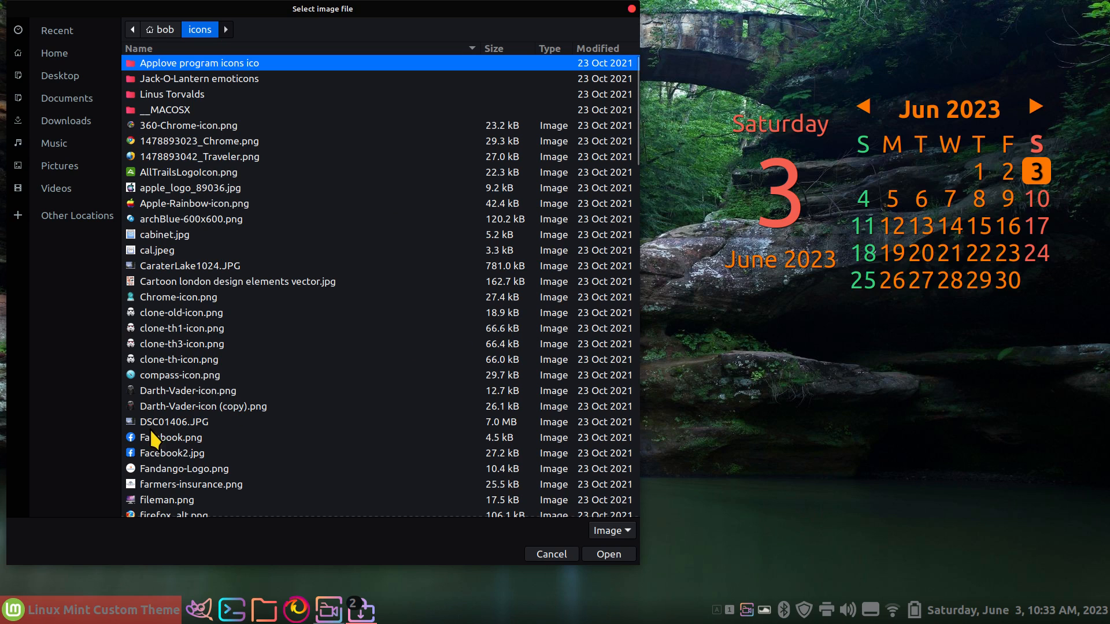
{"action": "left_click", "coordinate": [162, 407]}
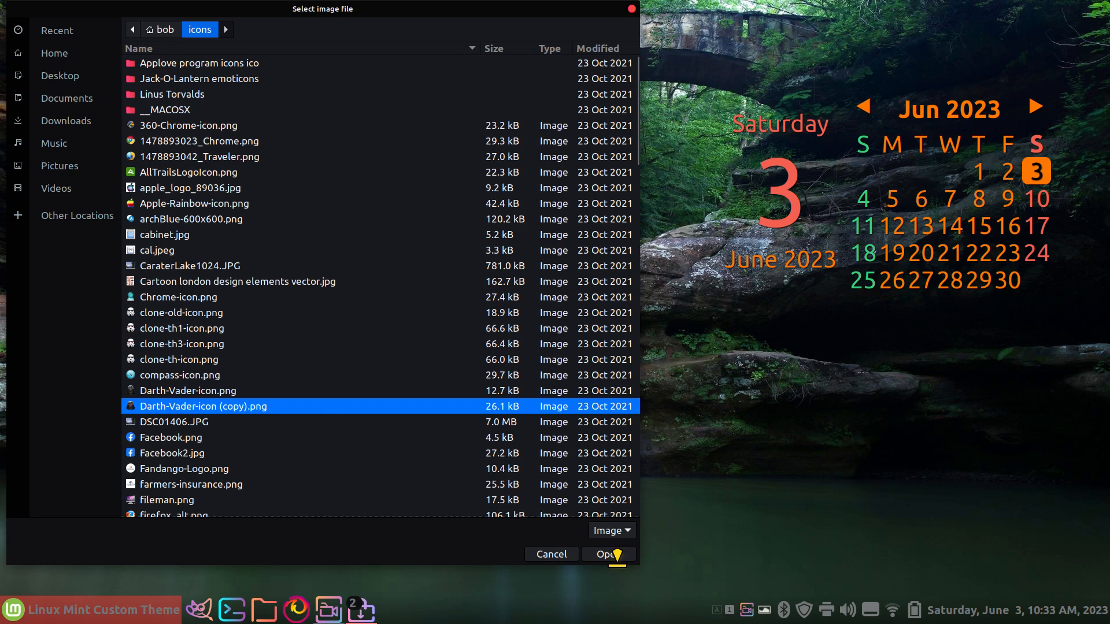
{"action": "left_click", "coordinate": [601, 552]}
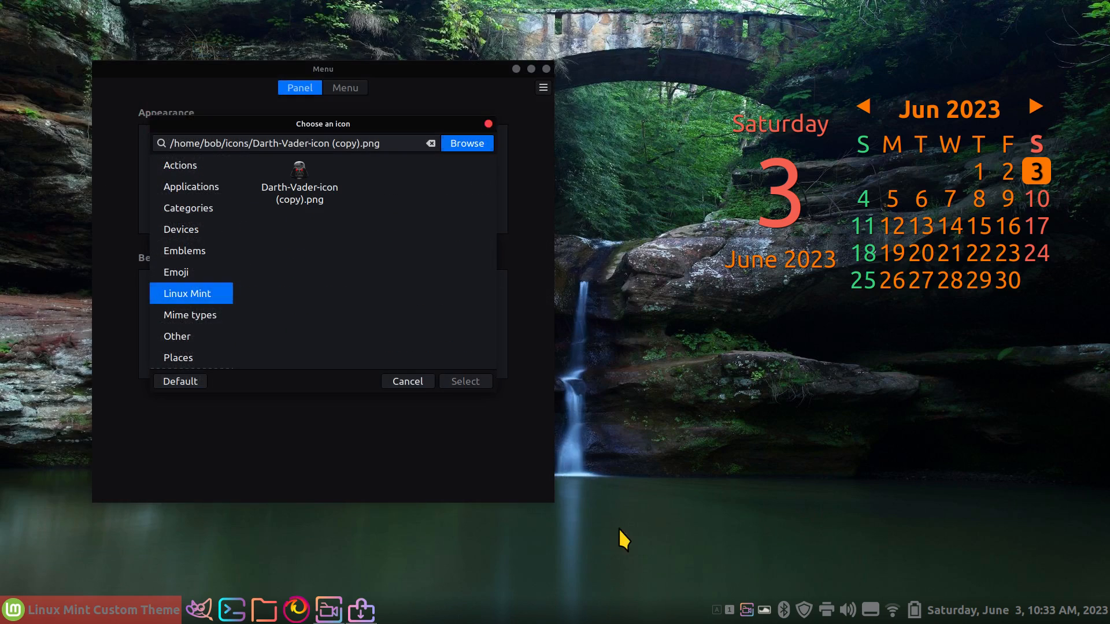
{"action": "left_click", "coordinate": [327, 191]}
{"action": "left_click", "coordinate": [466, 381]}
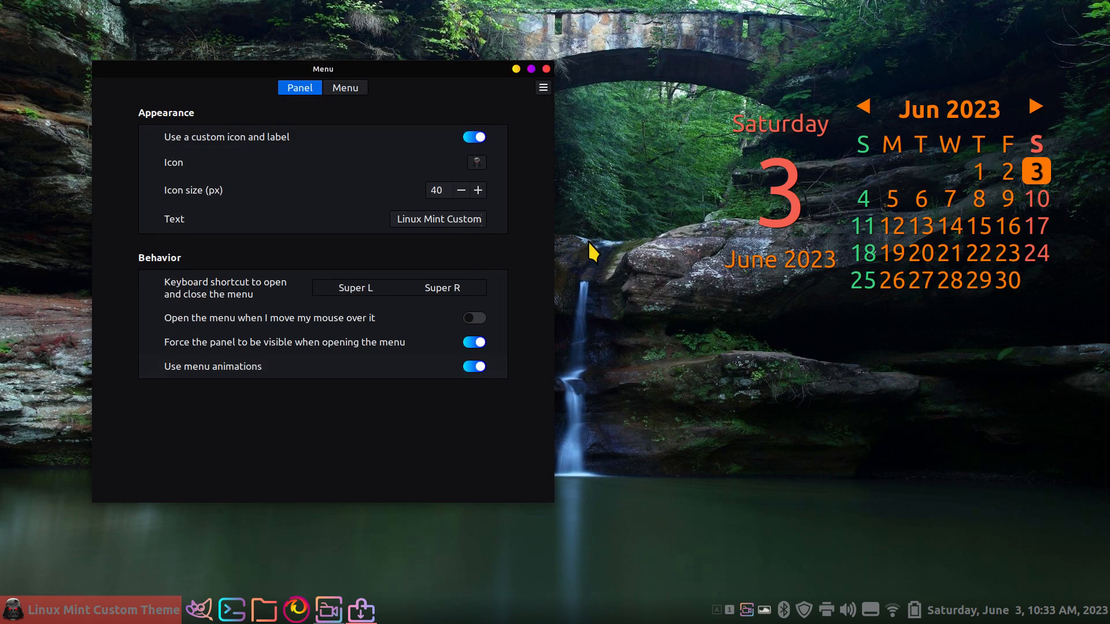
{"action": "left_click", "coordinate": [547, 69]}
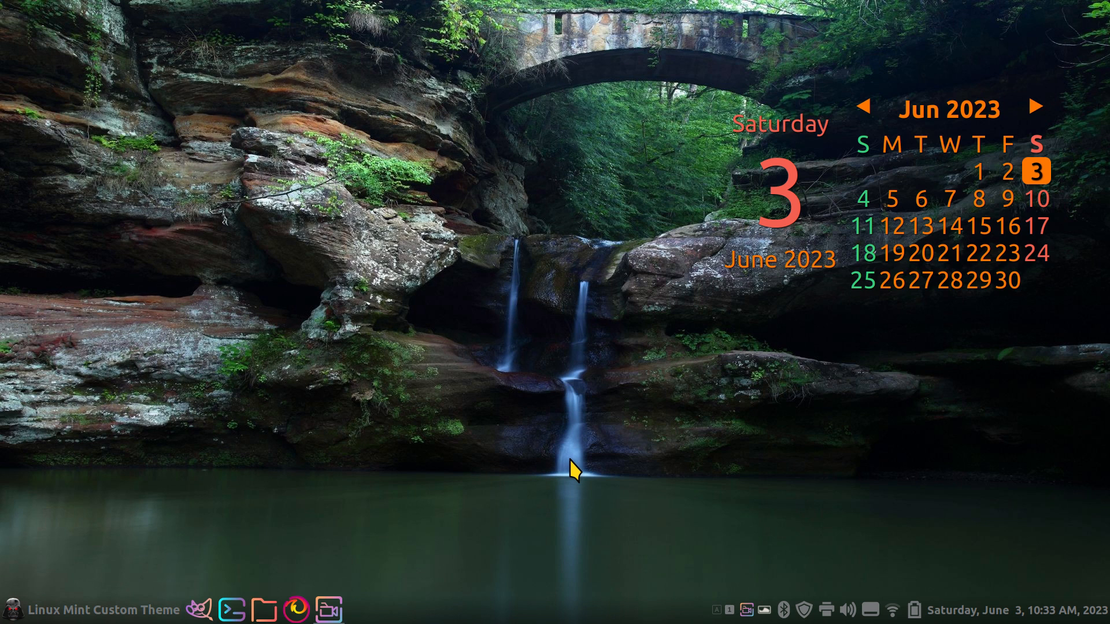
Step: Open the Desktop settings from the desktop's customization options and show the Computer, Home, Trash and Mounted Drives icons
{"action": "right_click", "coordinate": [470, 179]}
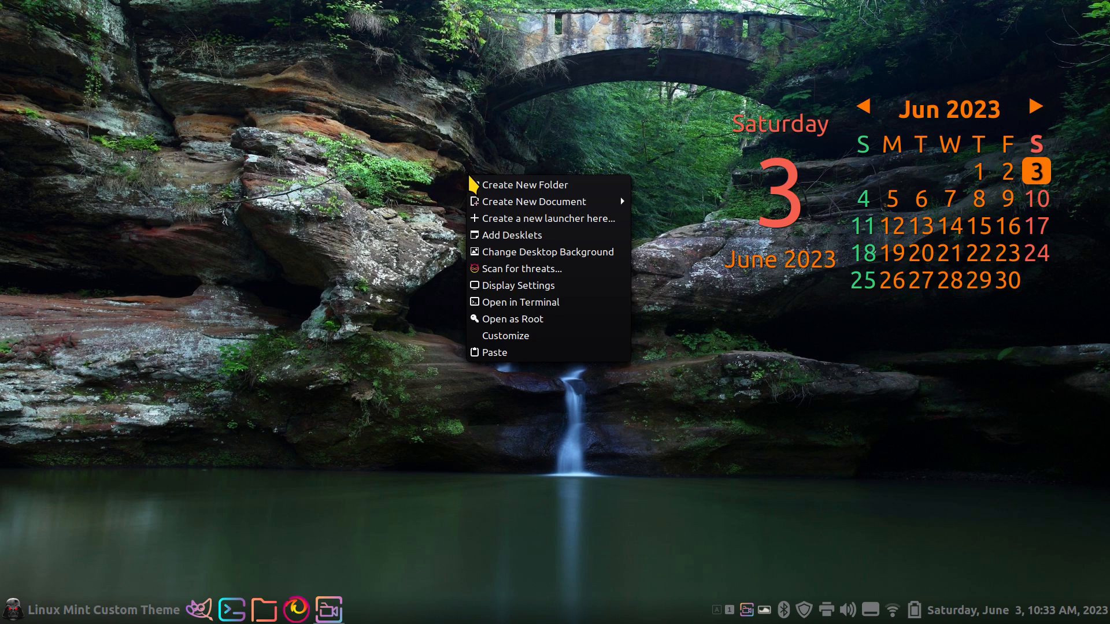
{"action": "left_click", "coordinate": [554, 337]}
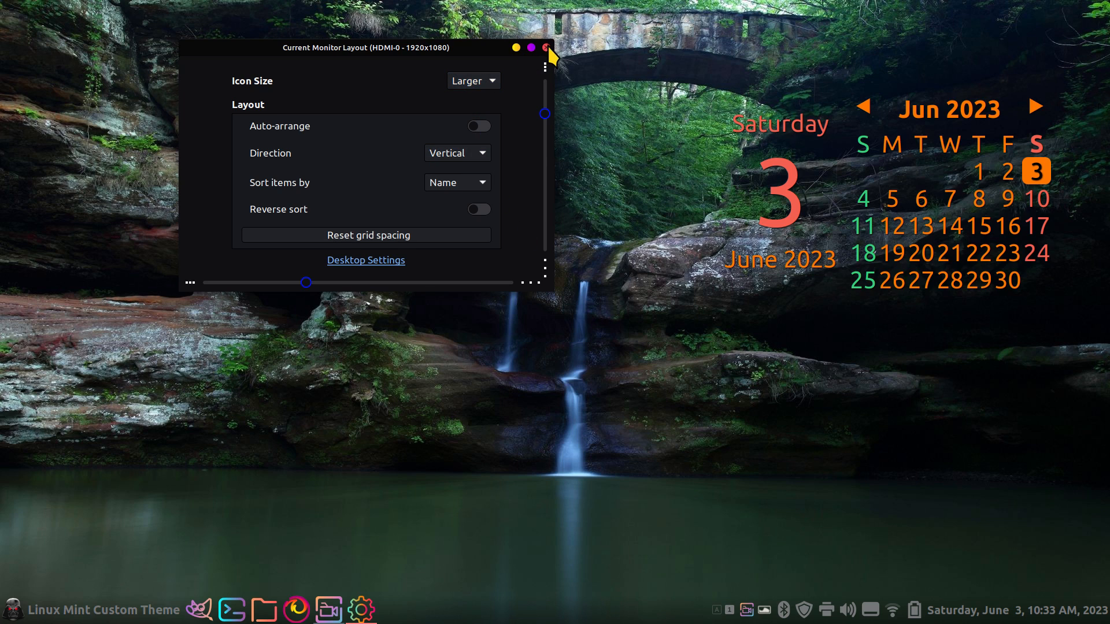
{"action": "left_click", "coordinate": [388, 258]}
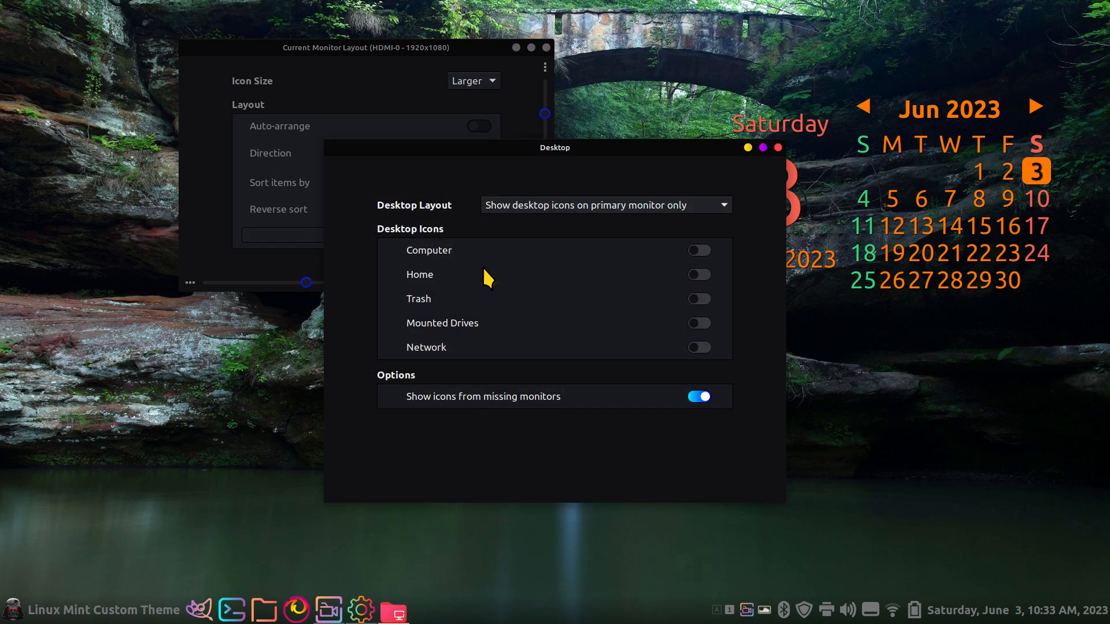
{"action": "left_click", "coordinate": [698, 251]}
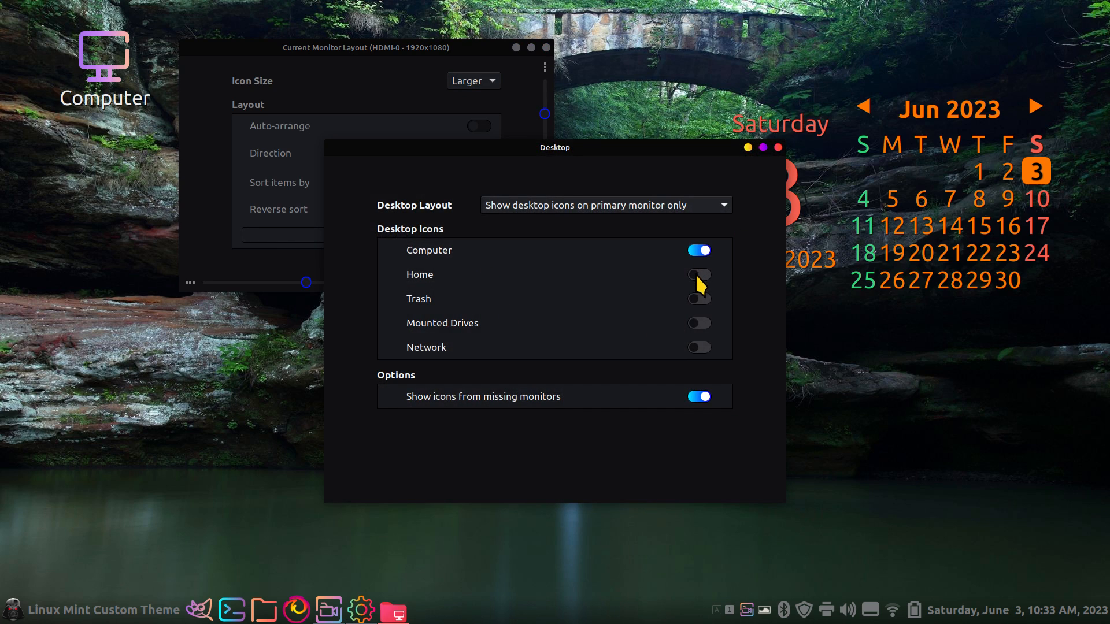
{"action": "left_click", "coordinate": [700, 276]}
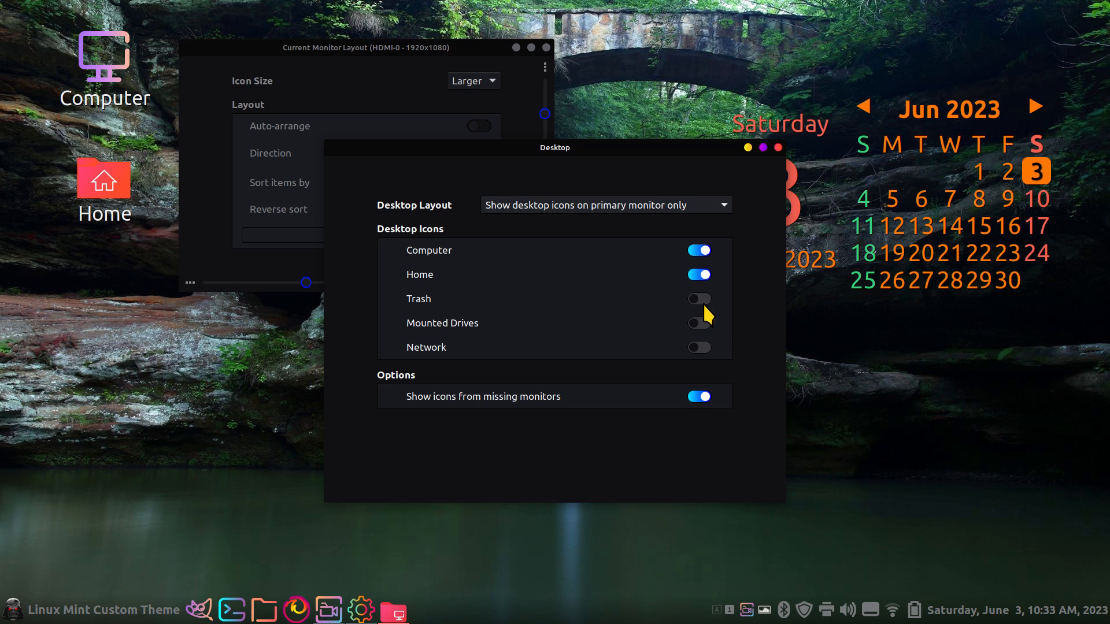
{"action": "left_click", "coordinate": [699, 298]}
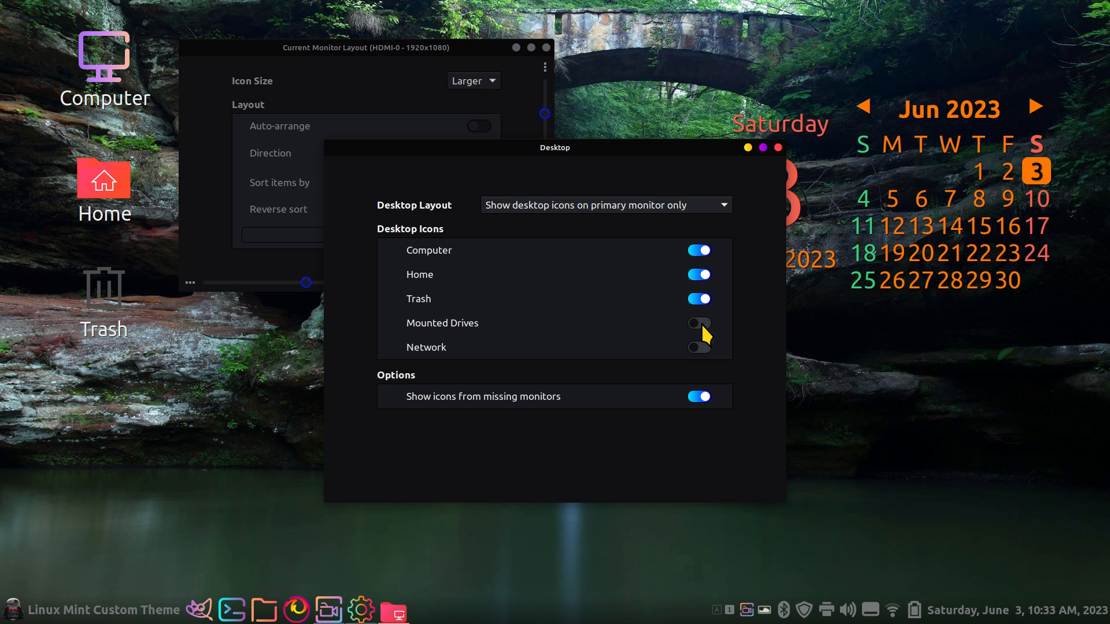
{"action": "left_click", "coordinate": [702, 324]}
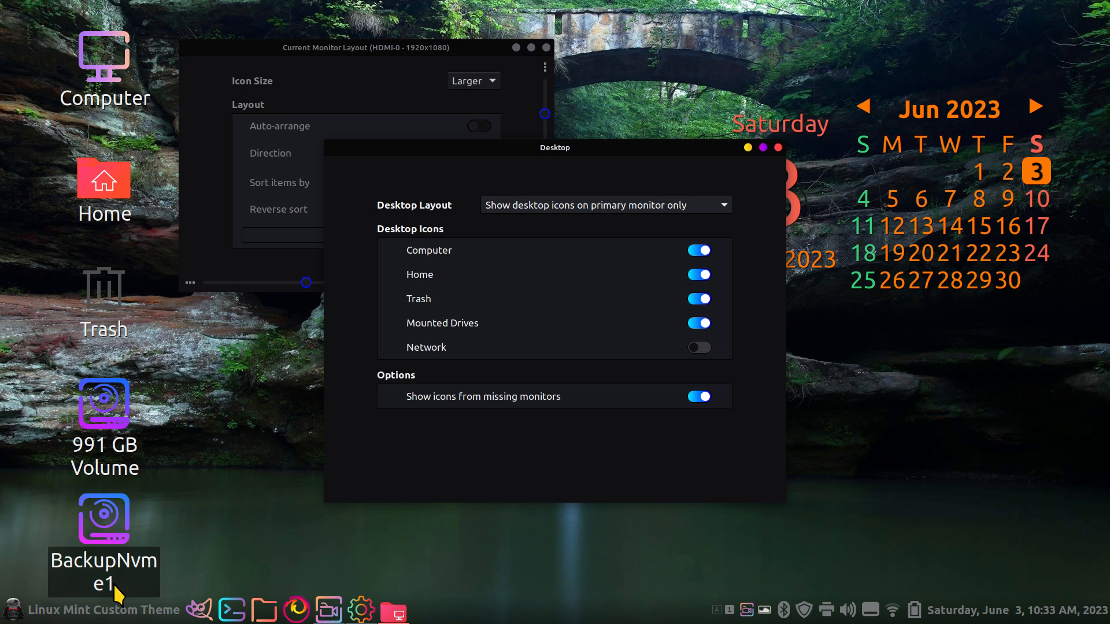
Step: Hide the Mounted Drives, Trash, Home and Computer desktop icons again, and close the Desktop and Current Monitor Layout windows
{"action": "left_click", "coordinate": [697, 324]}
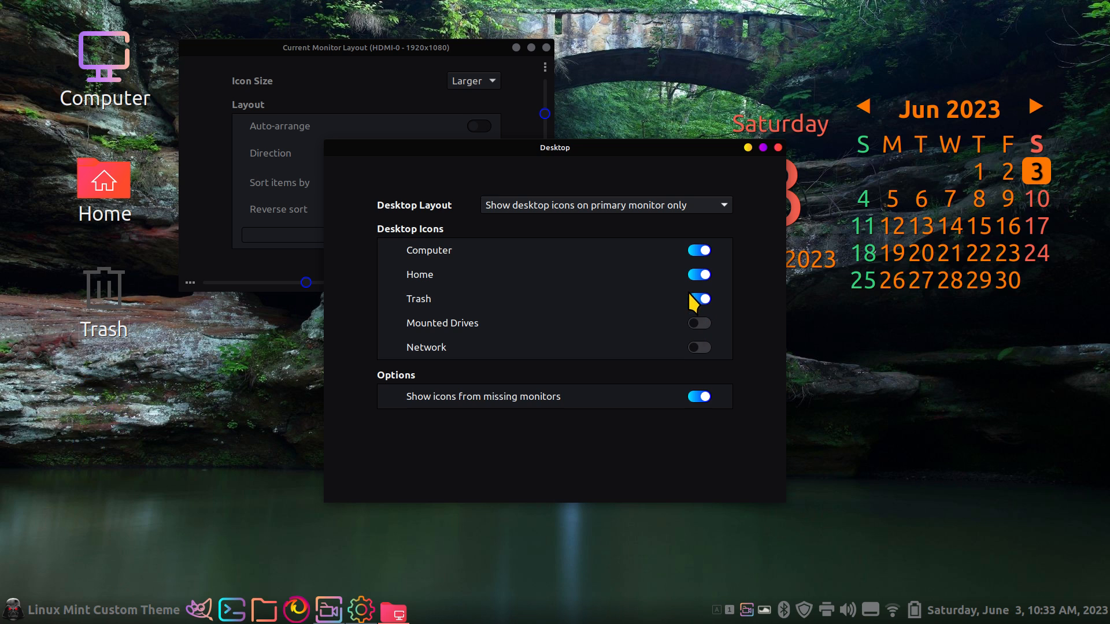
{"action": "left_click", "coordinate": [693, 271]}
{"action": "left_click", "coordinate": [694, 249]}
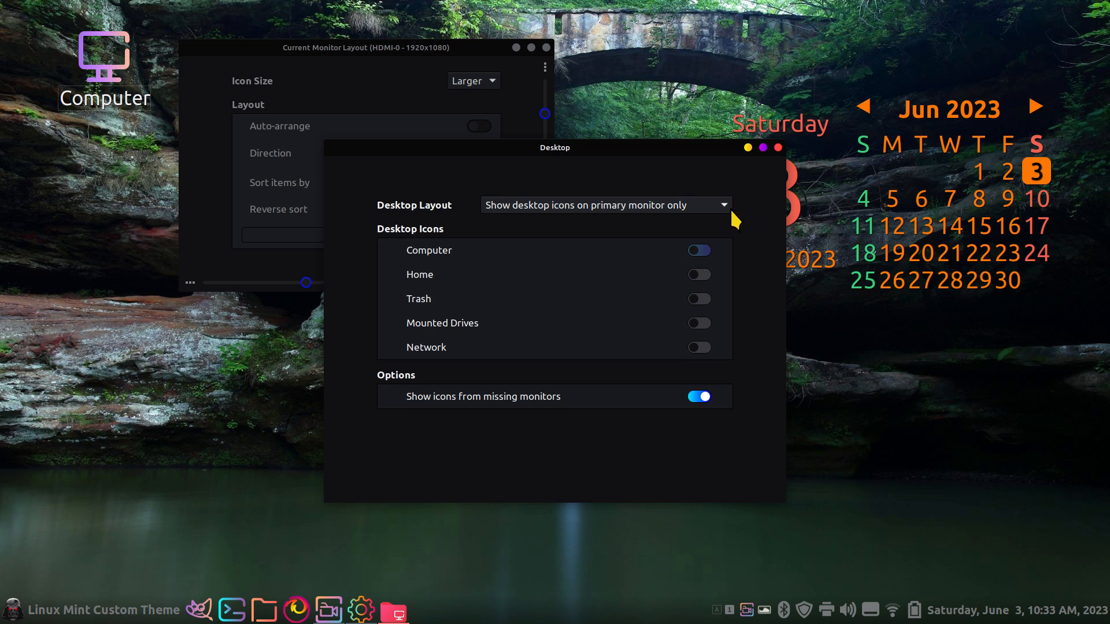
{"action": "left_click", "coordinate": [778, 148]}
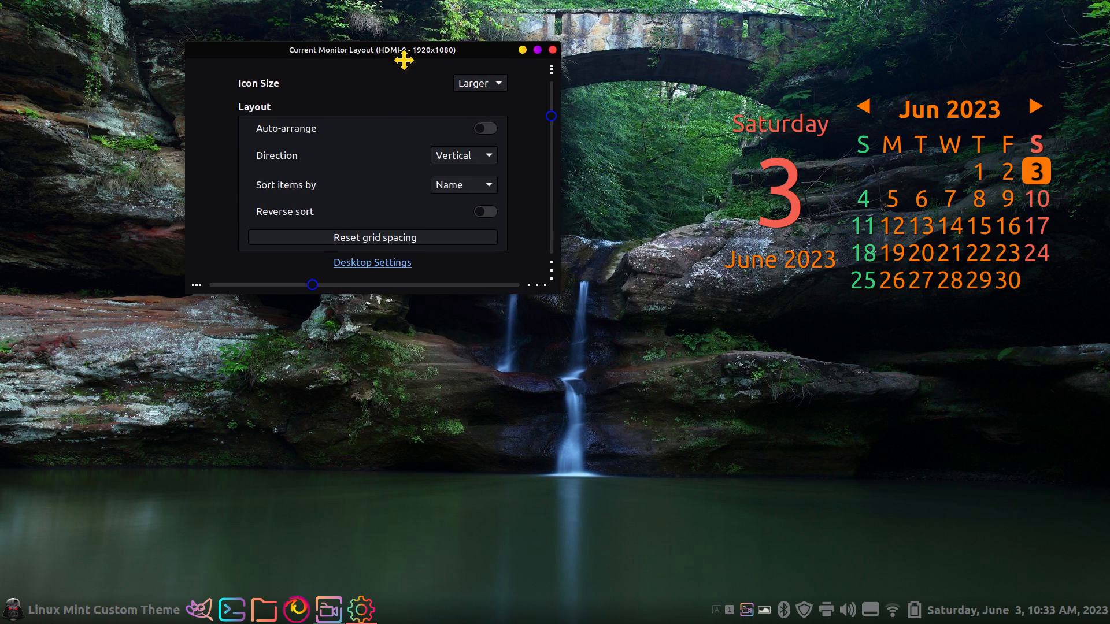
{"action": "left_click_drag", "start_coordinate": [404, 54], "coordinate": [564, 170]}
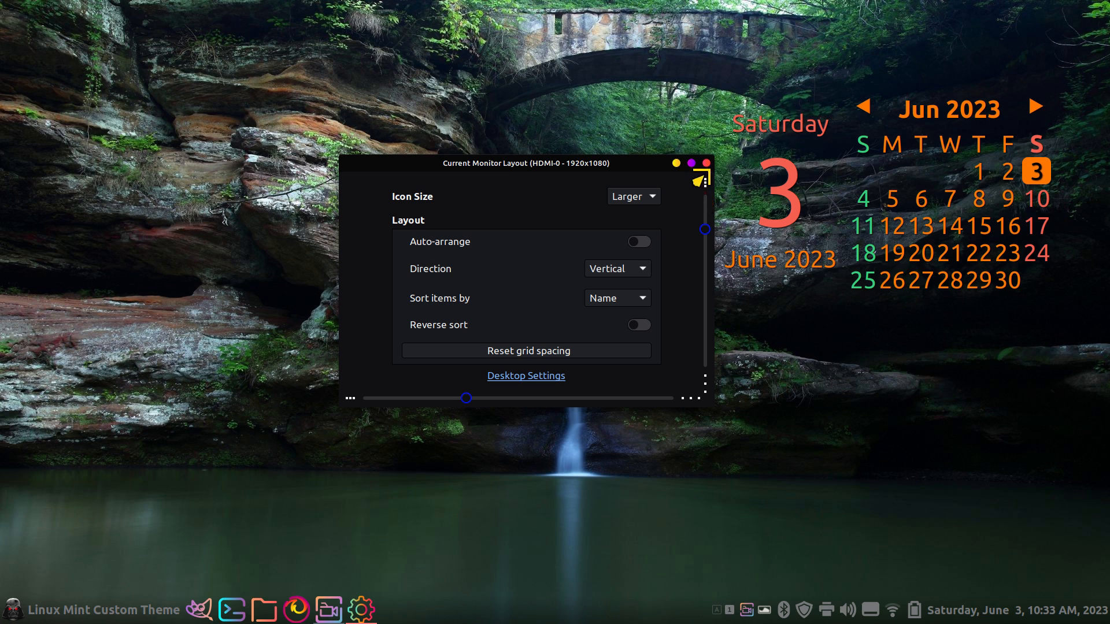
{"action": "left_click", "coordinate": [706, 163]}
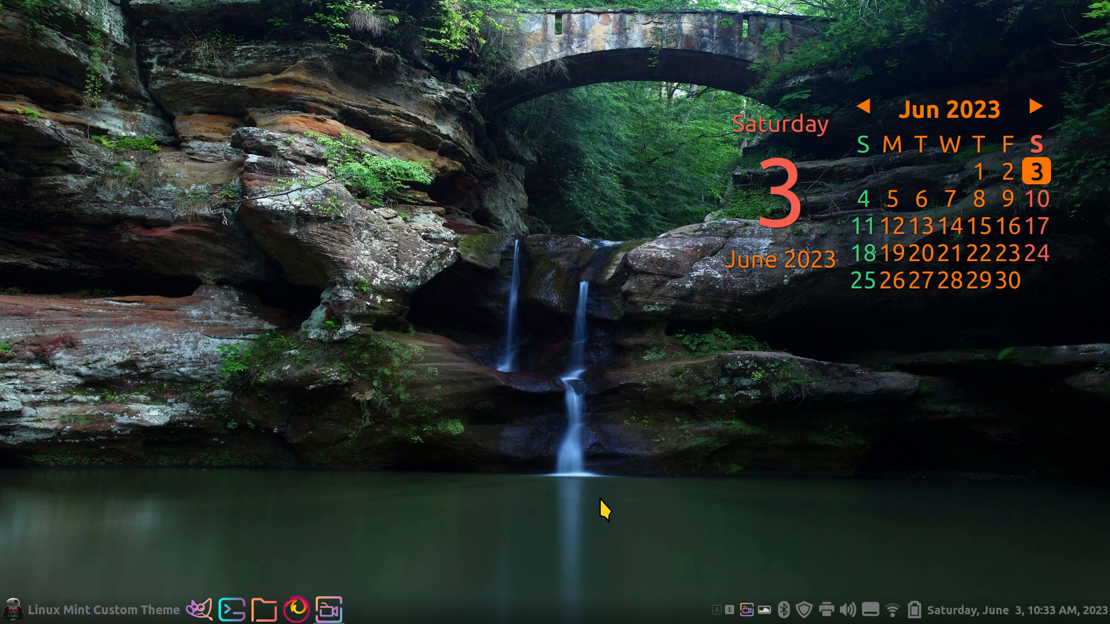